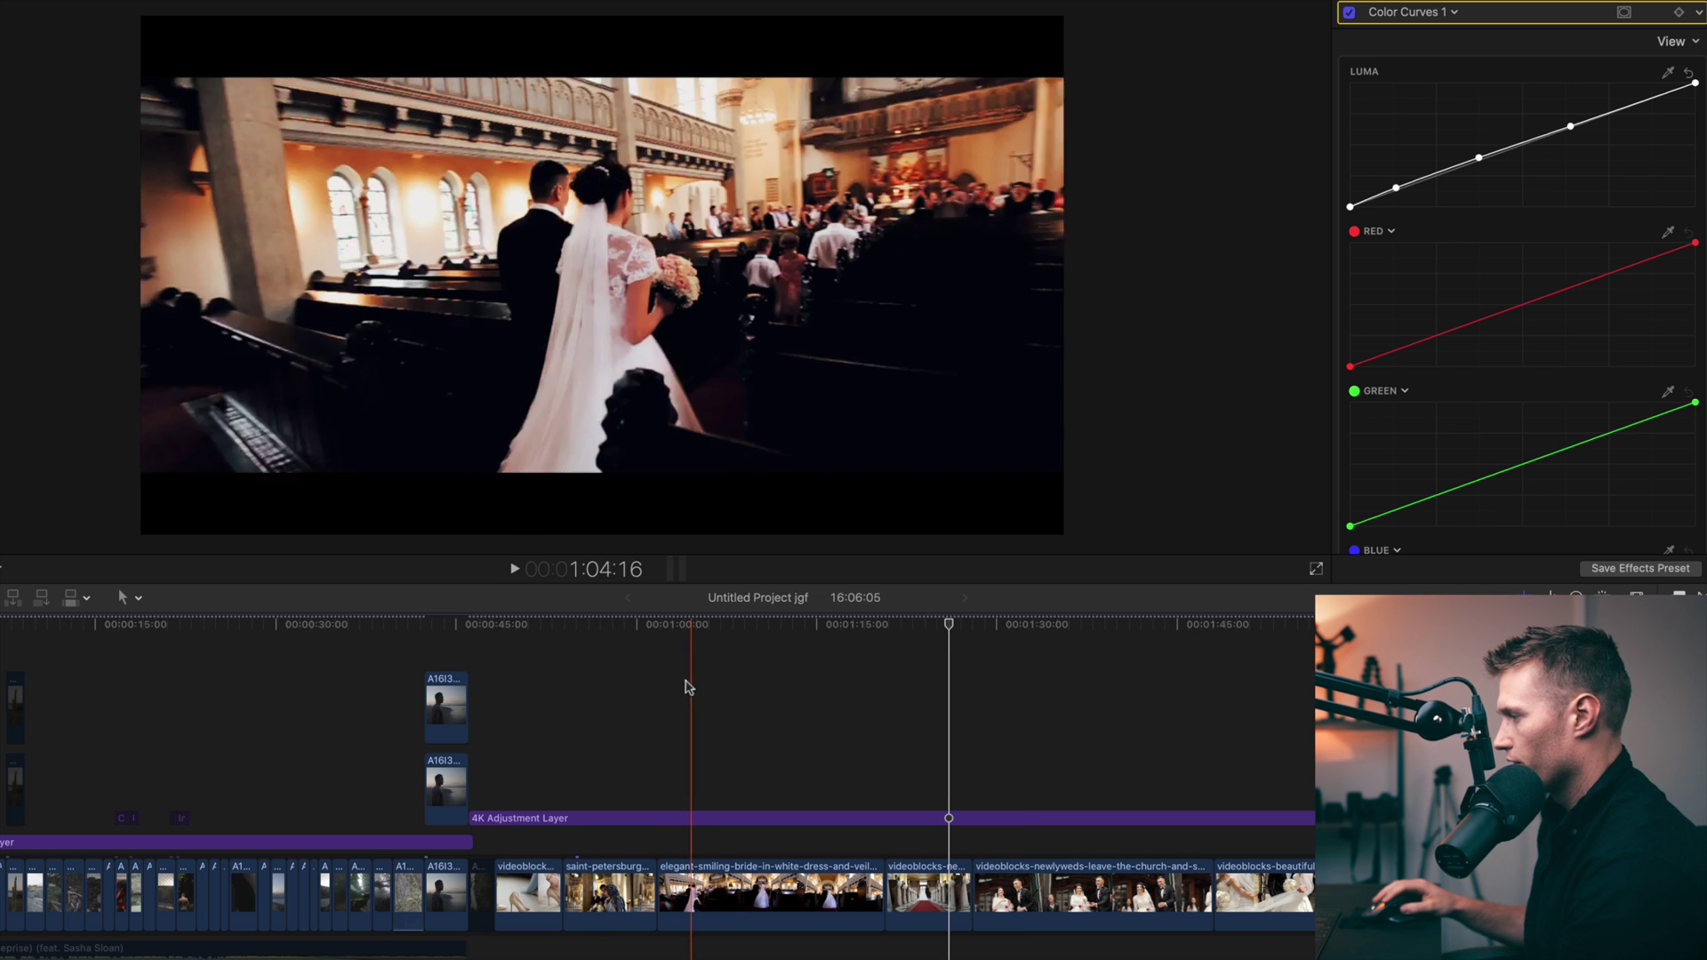
Compare the airplane window shot with and without the adjustment layer's Gold Blue Custom LUT.
left_click(547, 625)
left_click_drag(547, 625, 0, 683)
key("super+6")
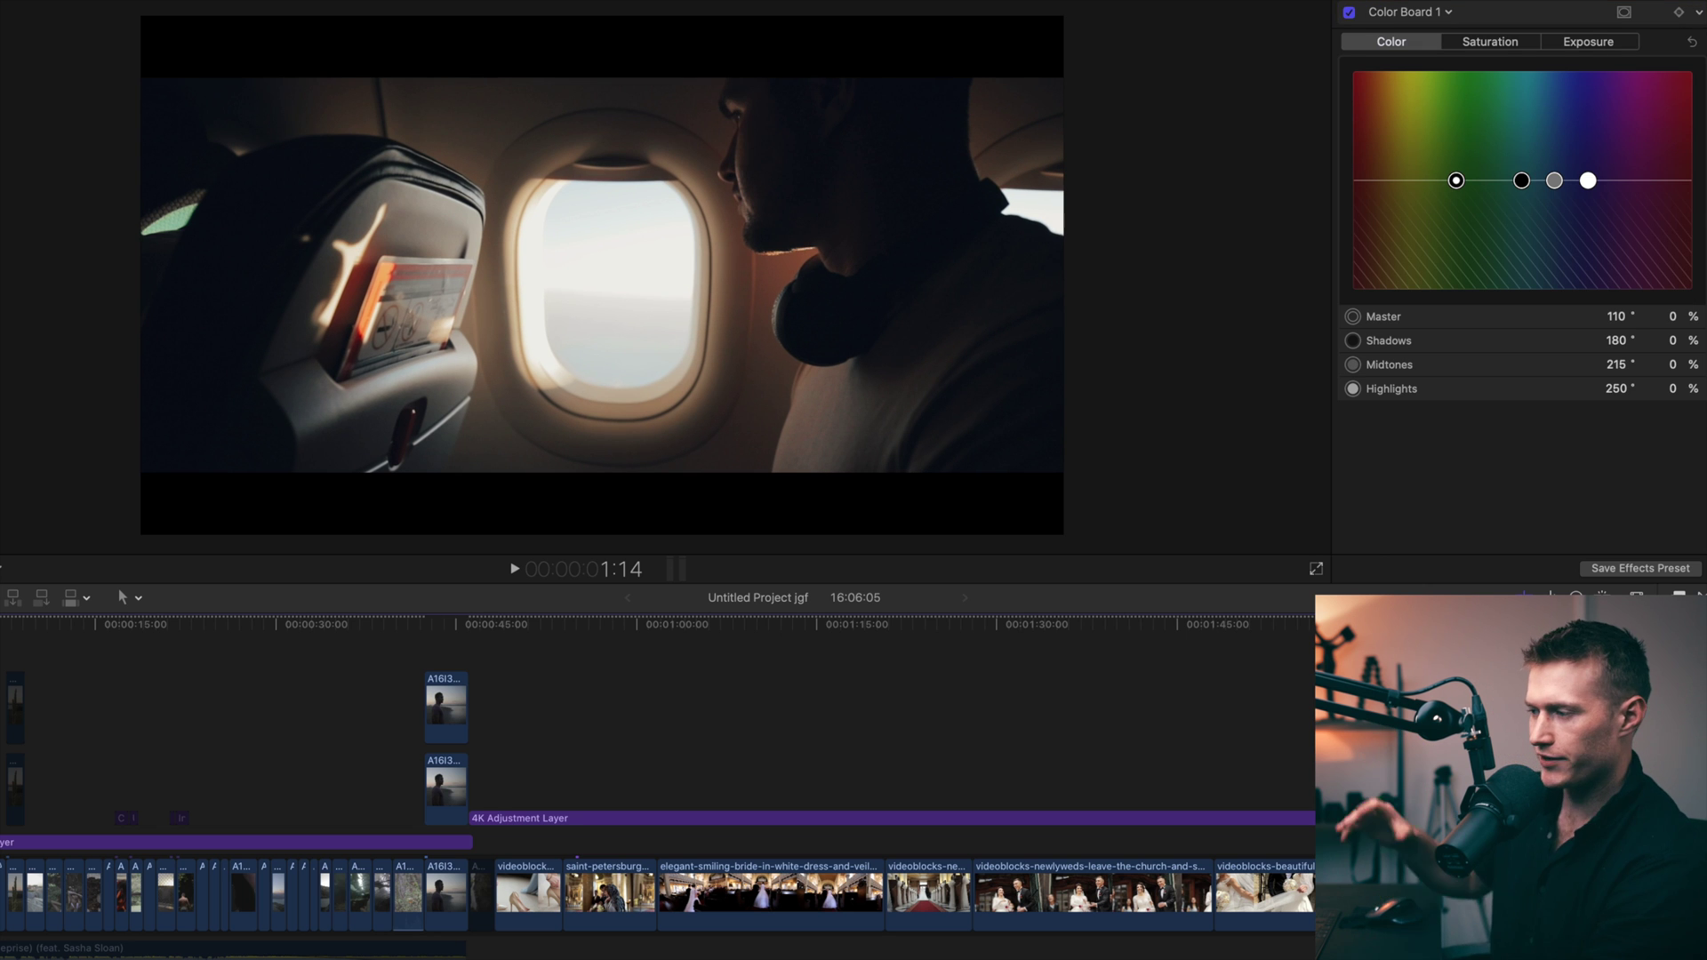
left_click(389, 842)
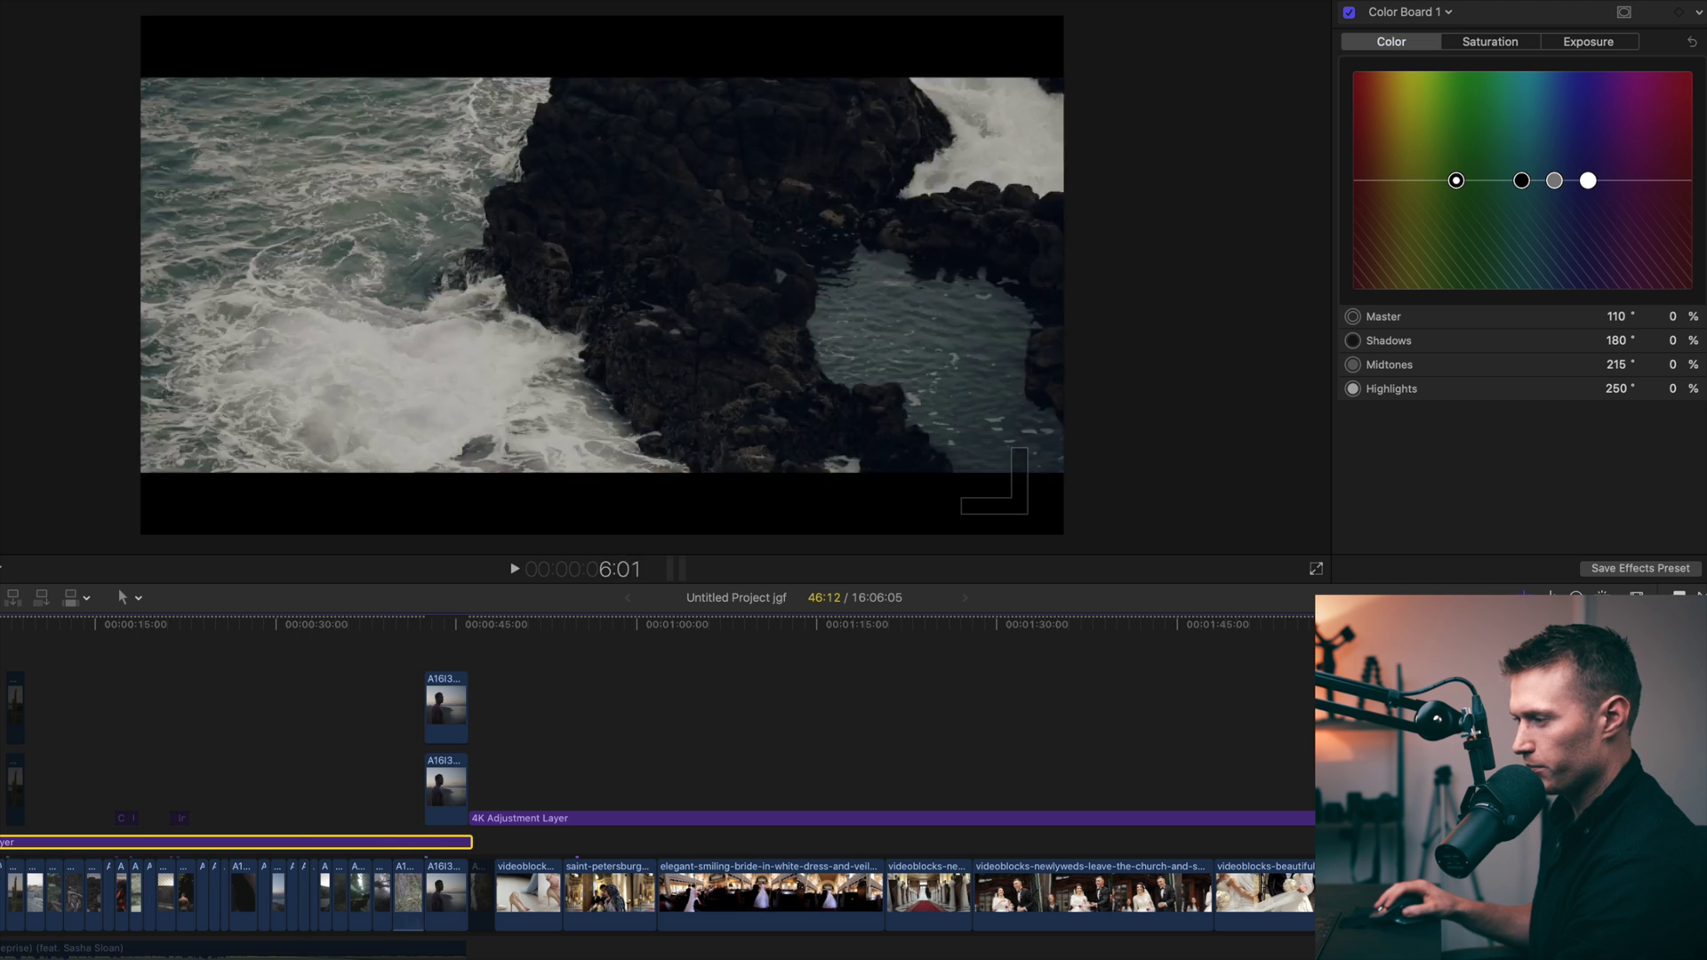
left_click(1358, 11)
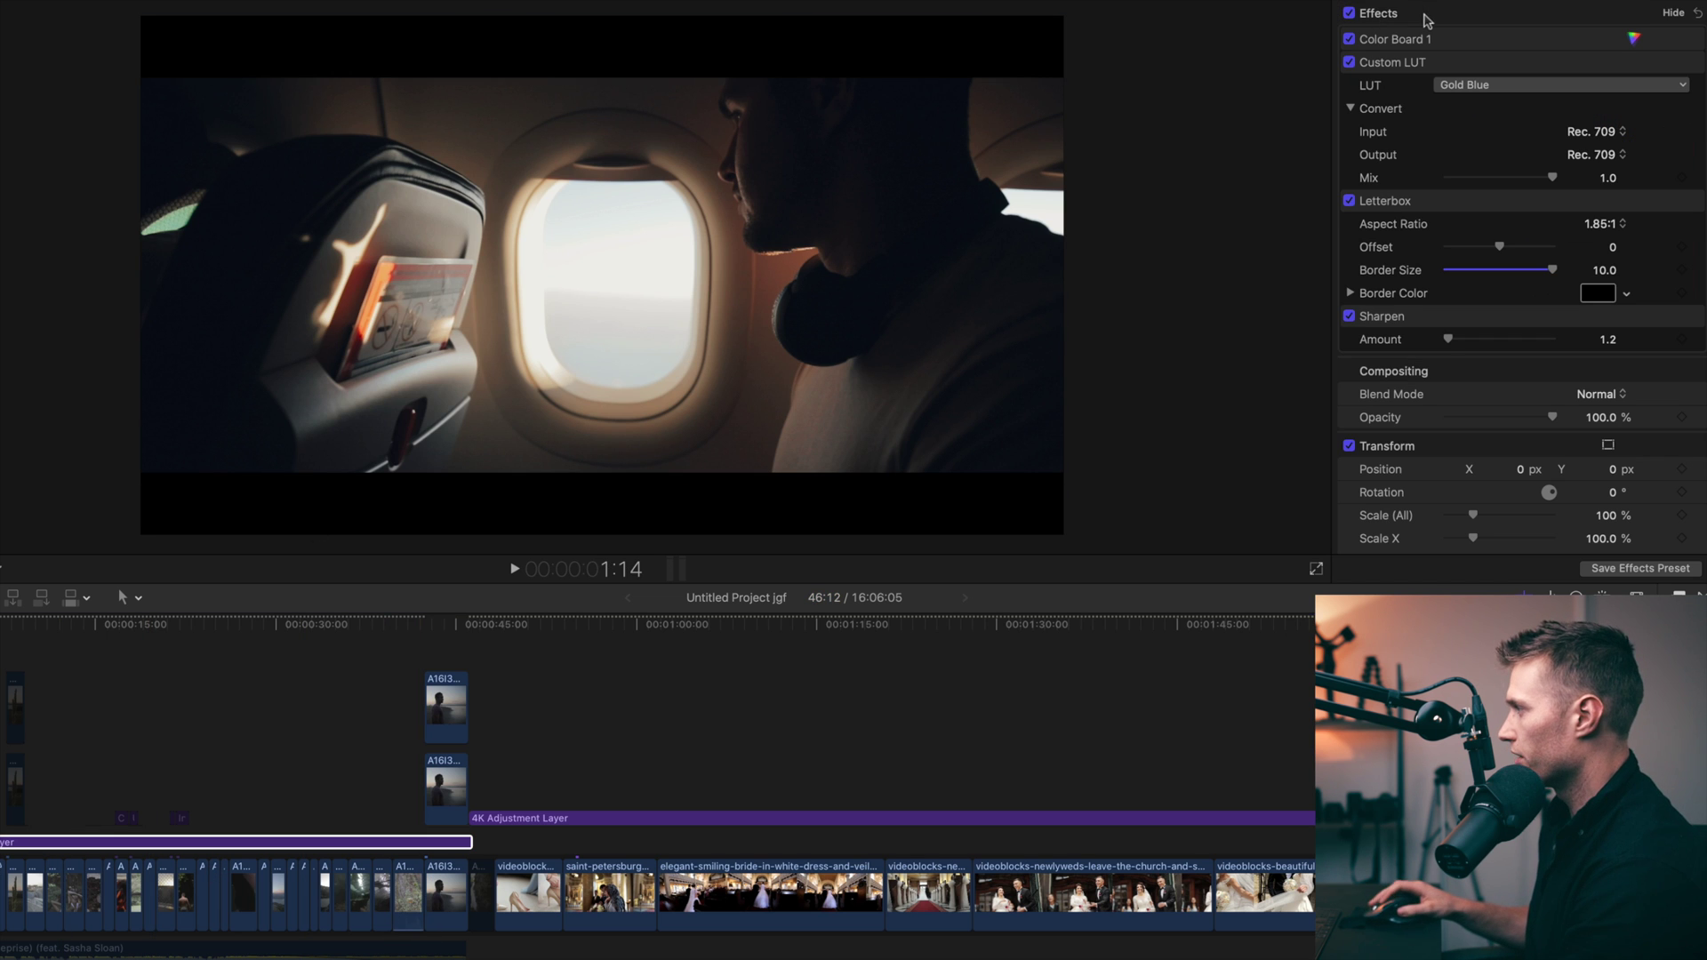
left_click(1349, 62)
left_click(1349, 62)
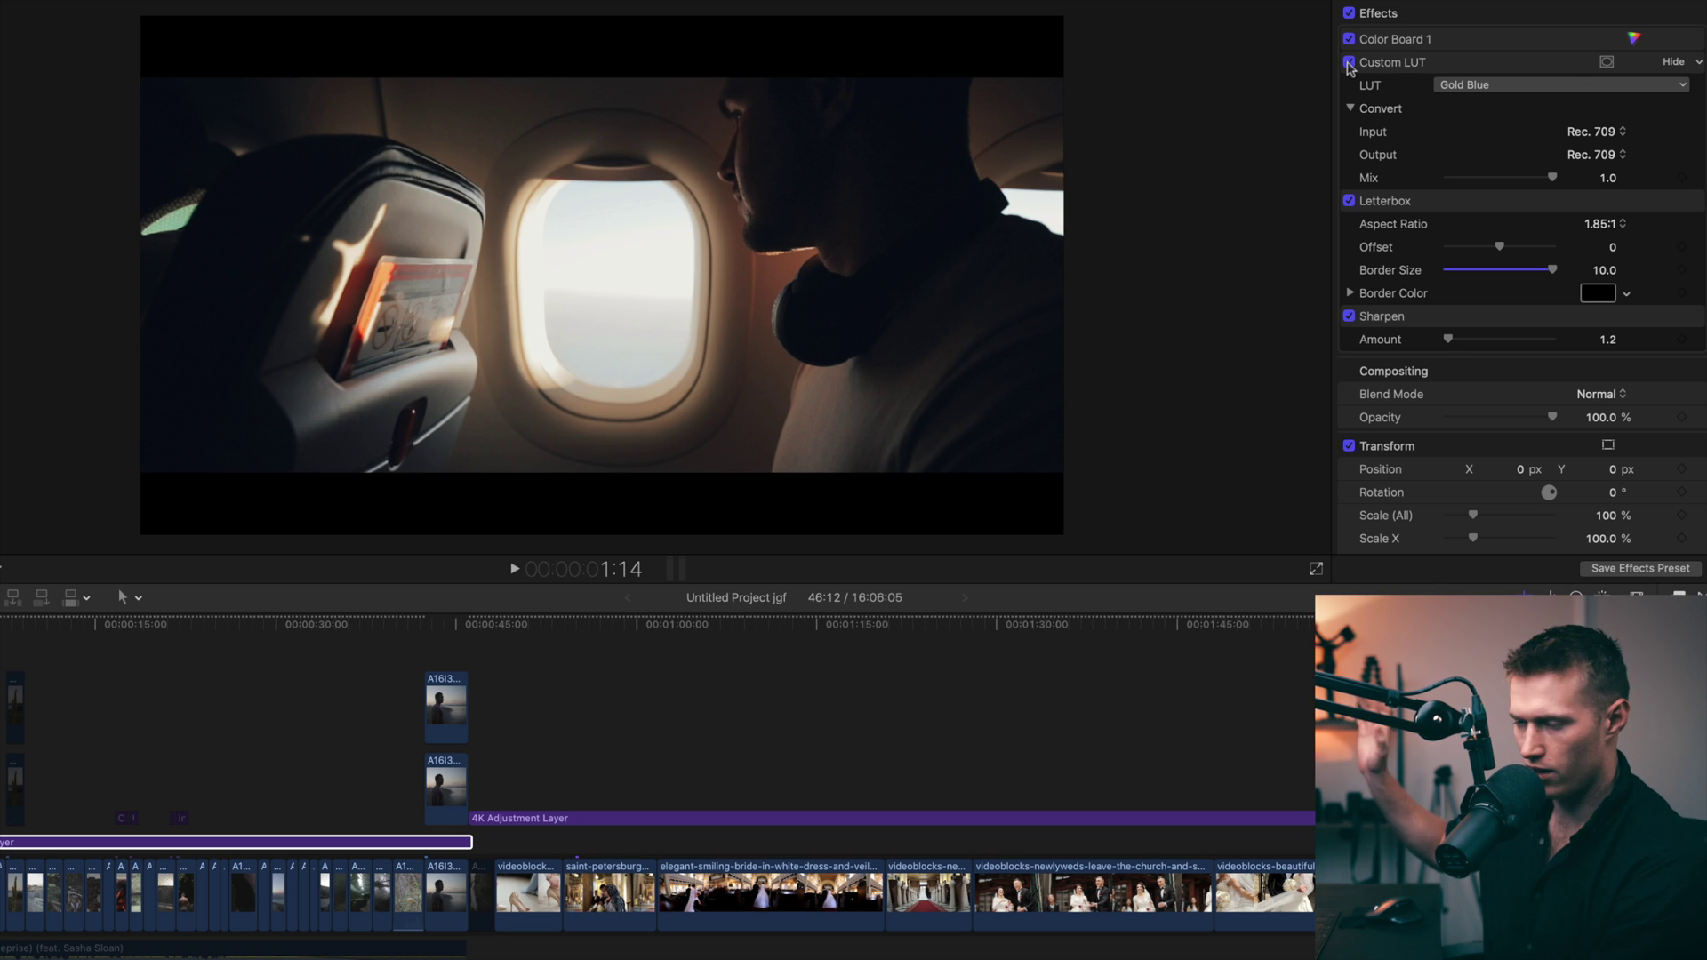
left_click(1349, 62)
left_click(1349, 62)
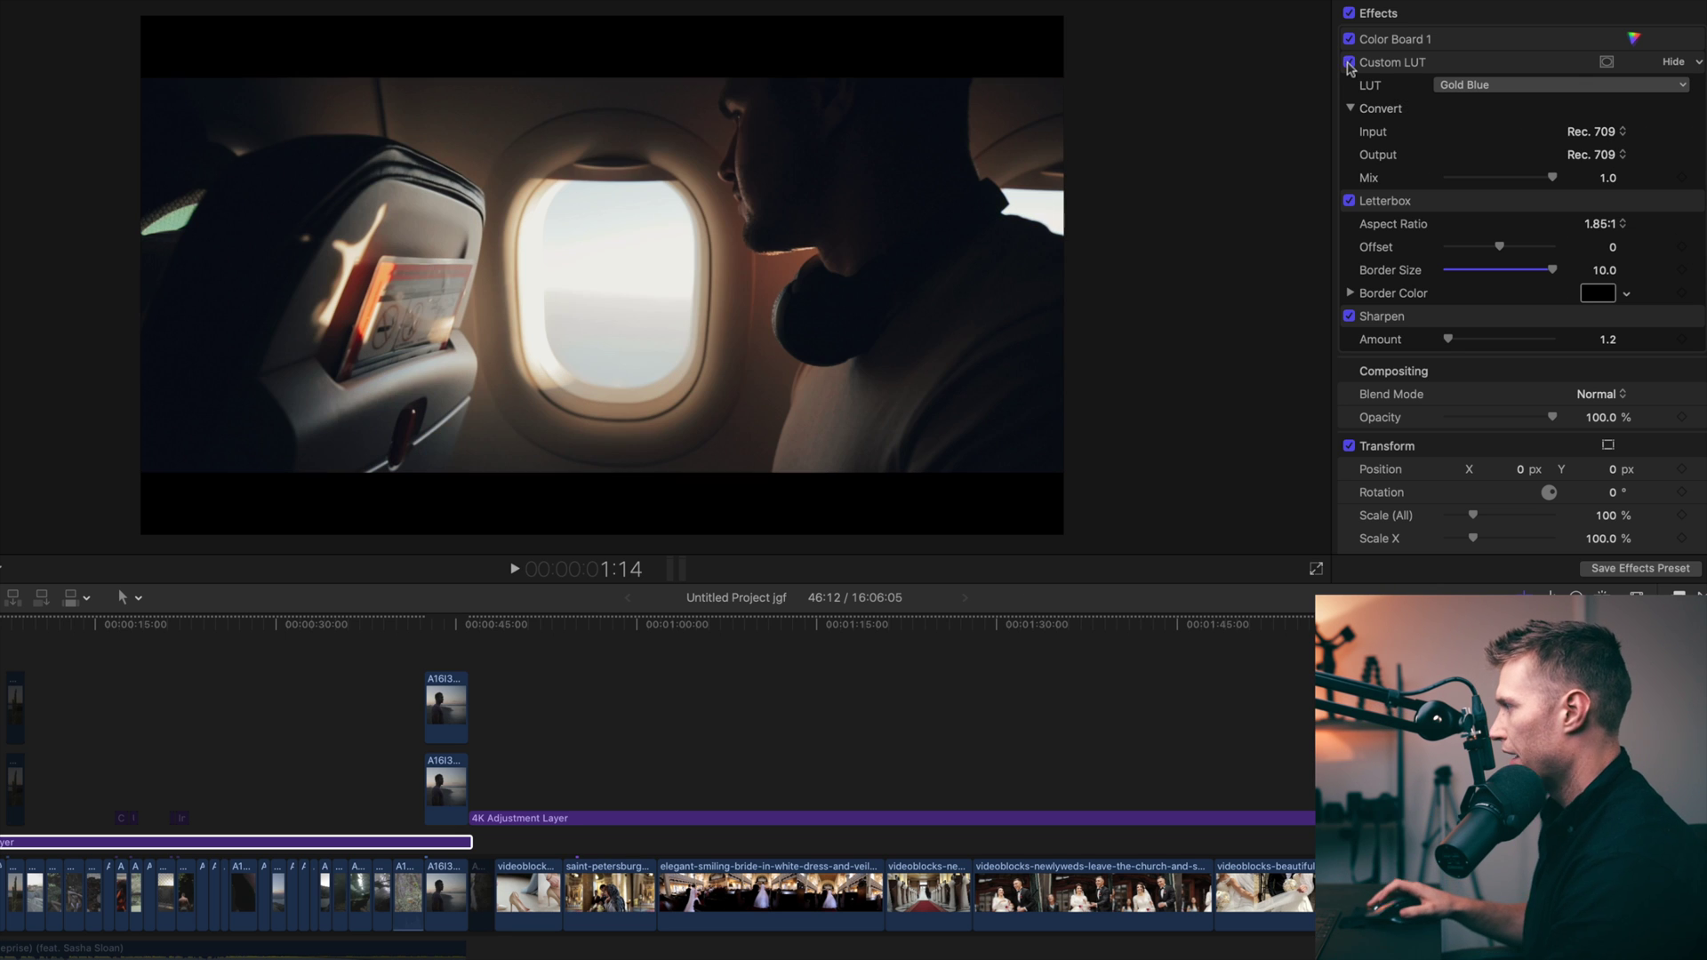
Compare the airplane shot with and without the adjustment layer's Color Board 1, and open its exposure settings.
left_click(1349, 40)
left_click(1349, 39)
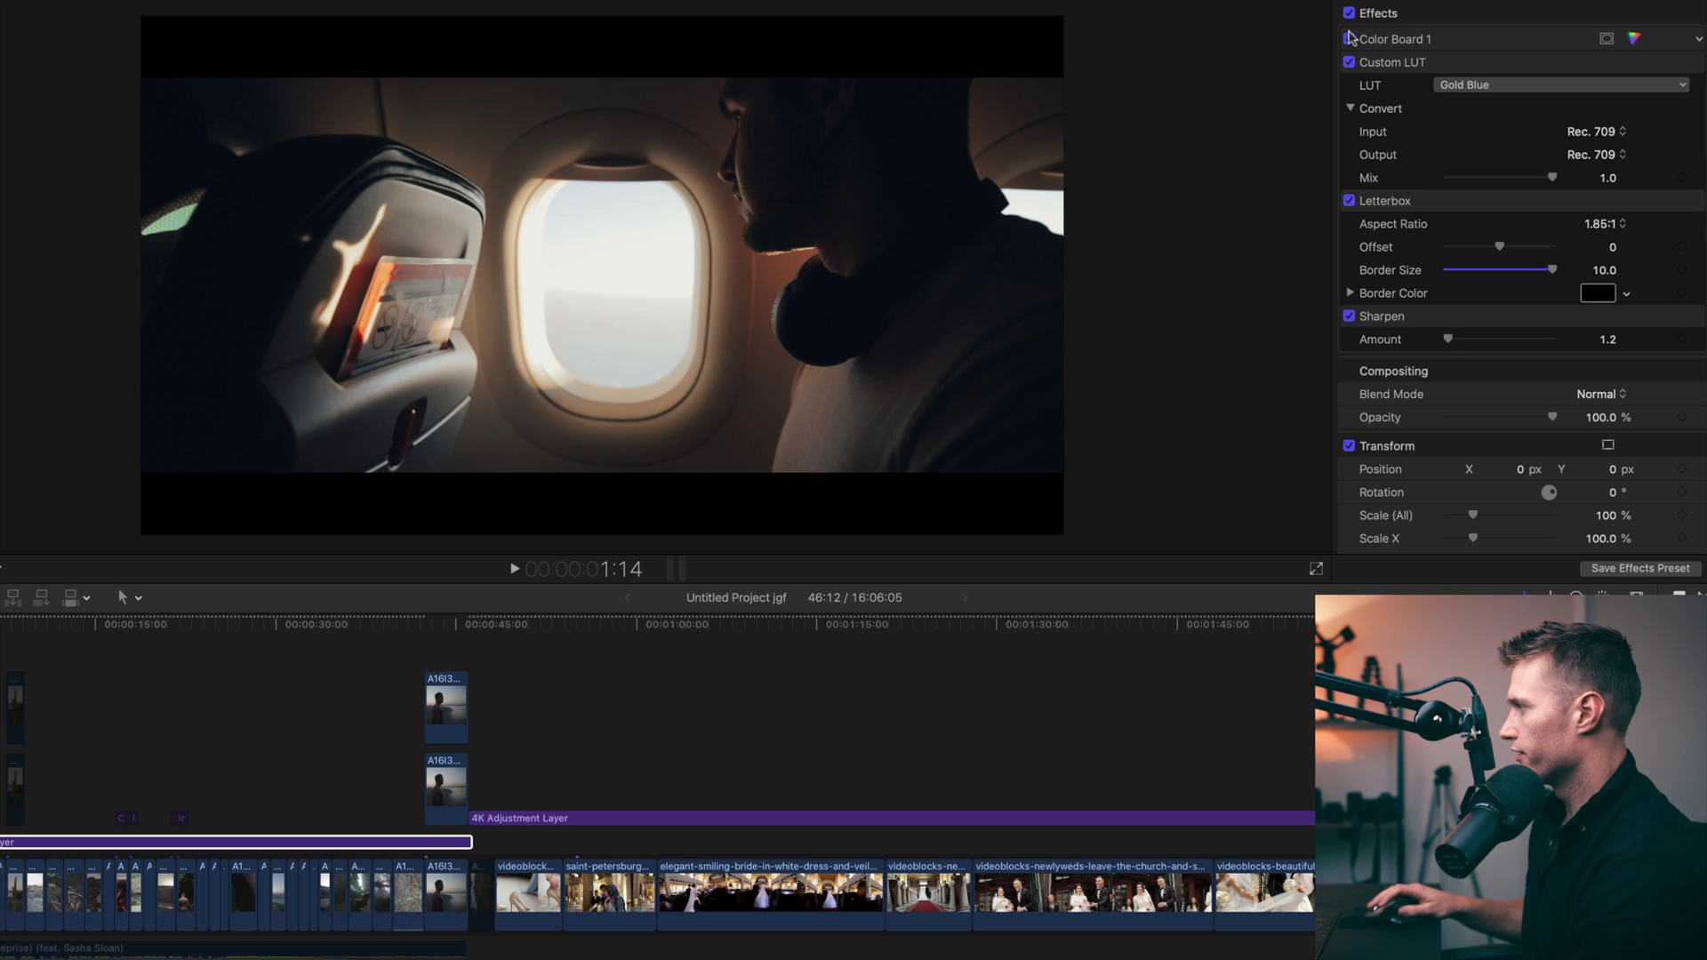
double_click(1404, 39)
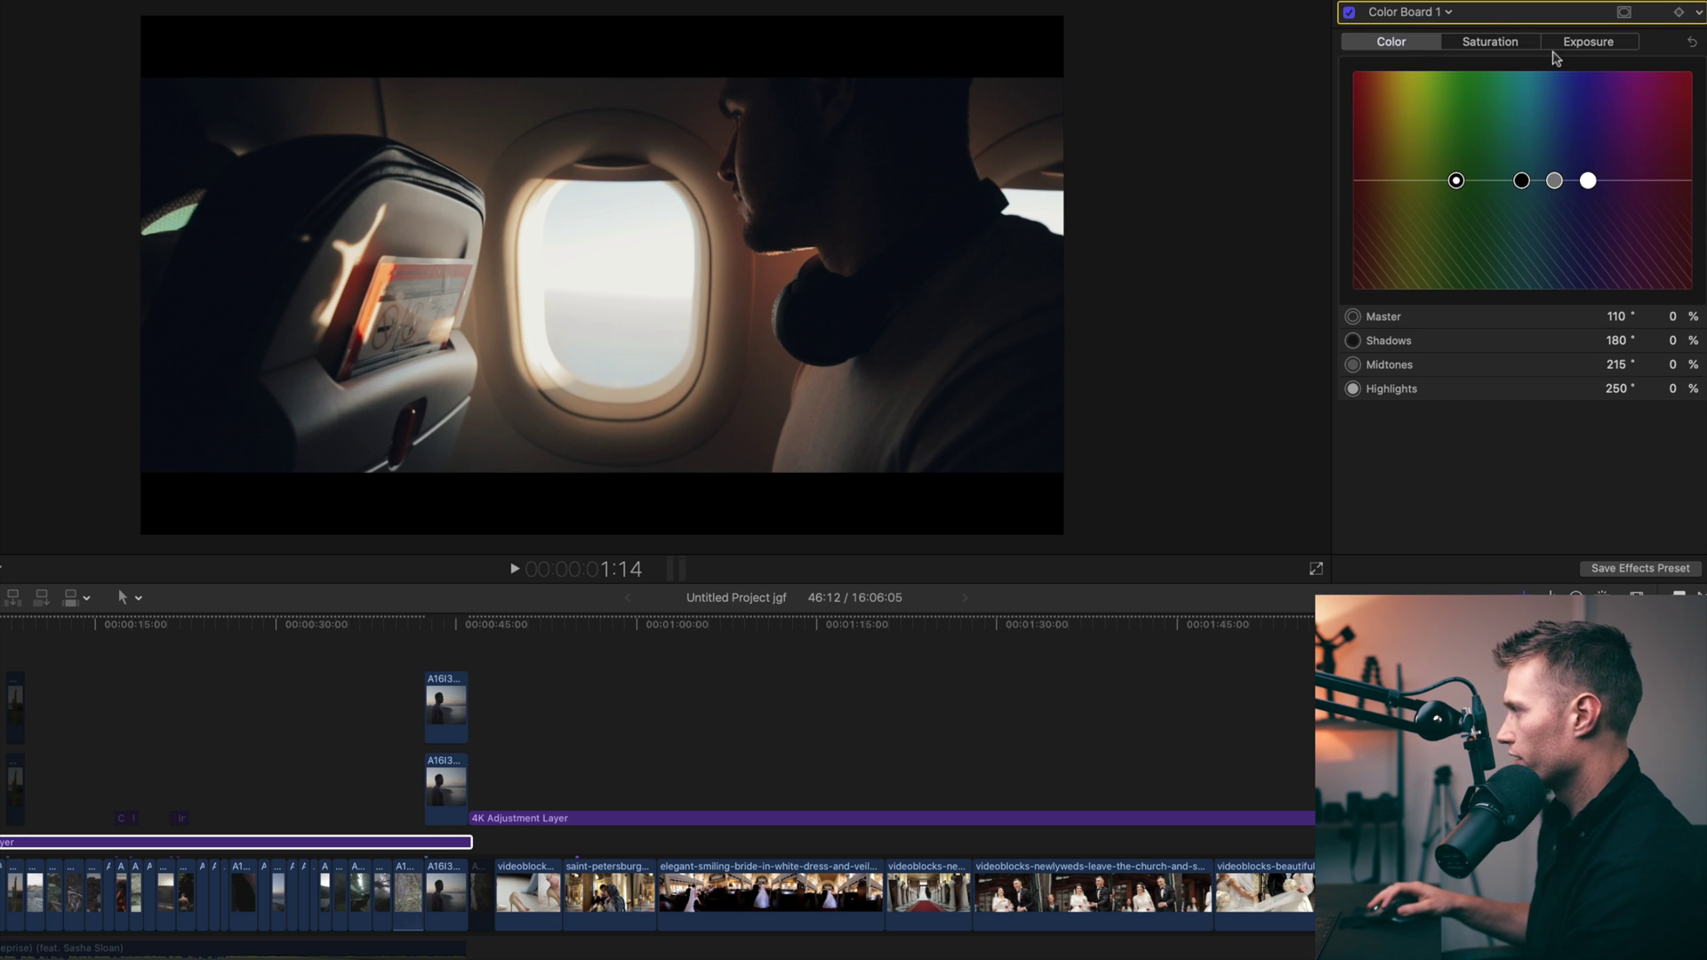
left_click(1567, 43)
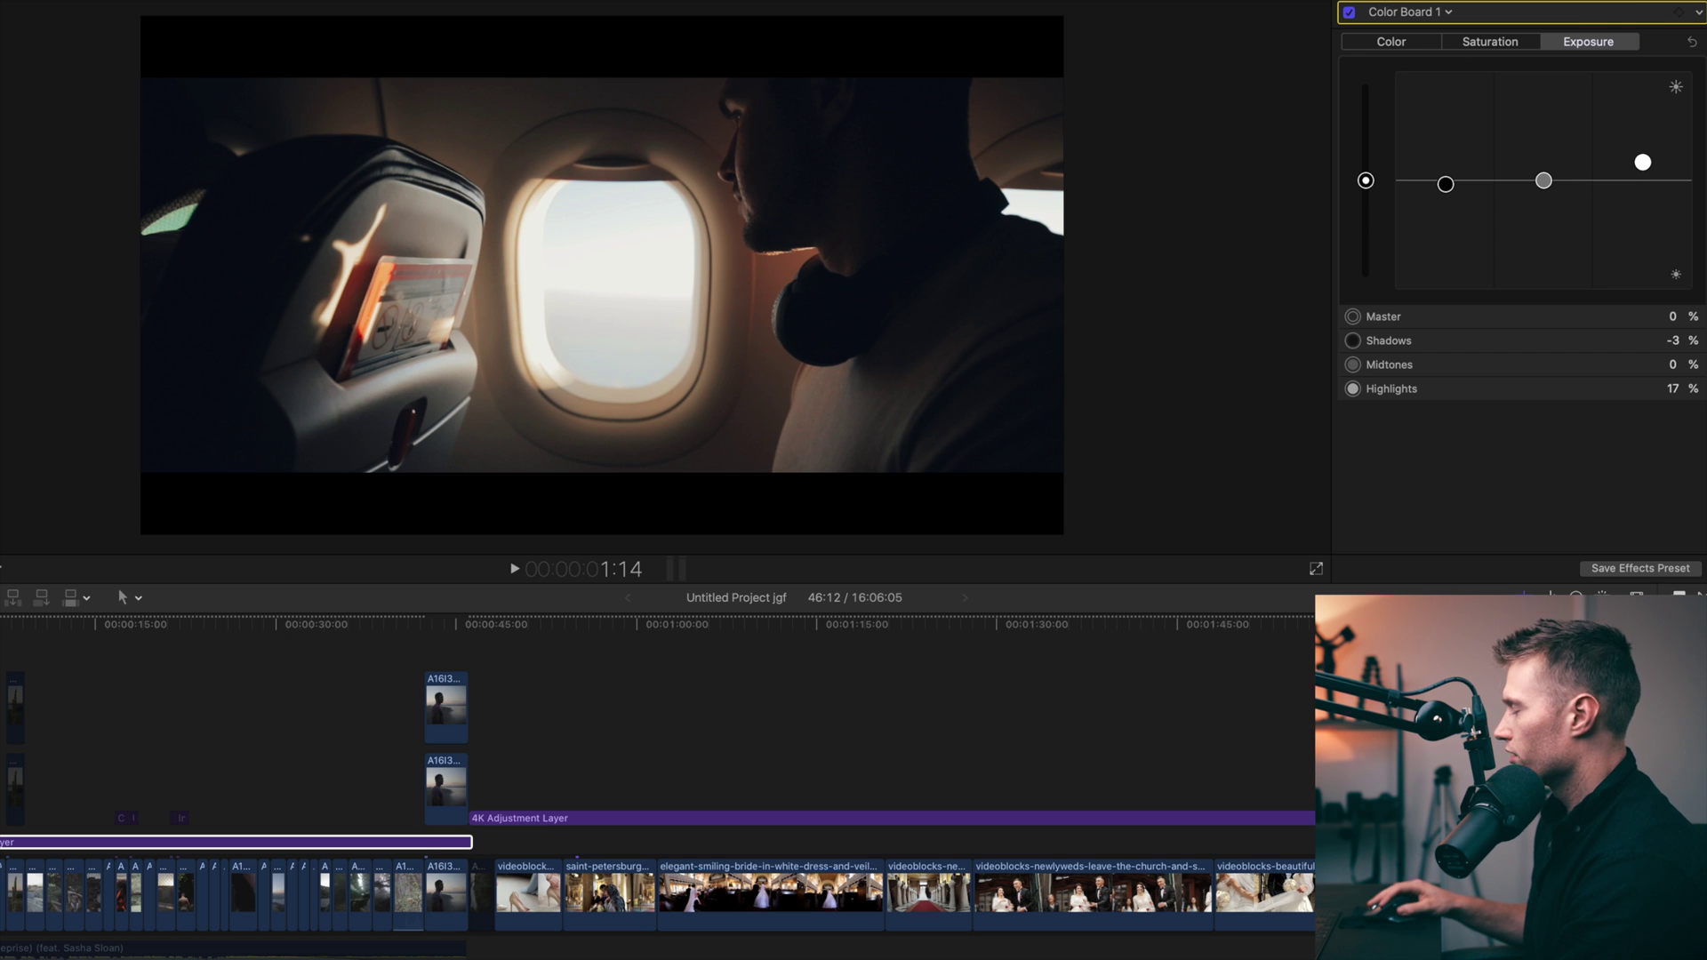
Return to the adjustment layer's effects list and recheck the shot with the Custom LUT, and with Color Board 1, switched off and on.
left_click(1350, 1)
left_click(1350, 63)
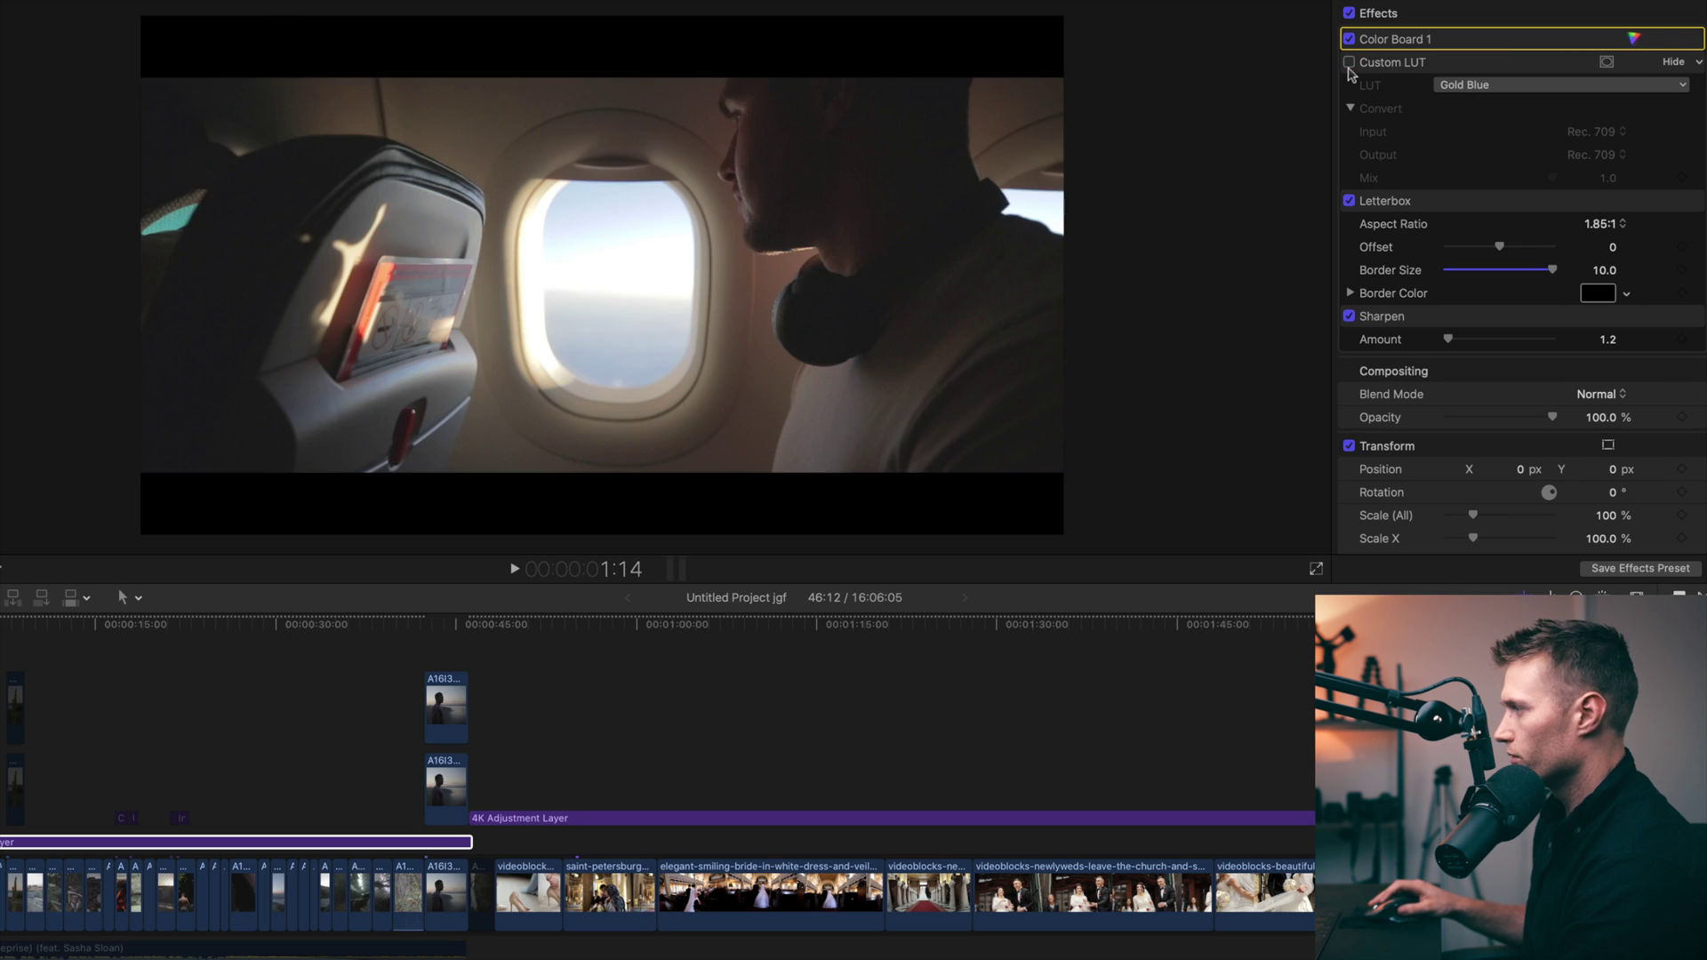
left_click(1350, 63)
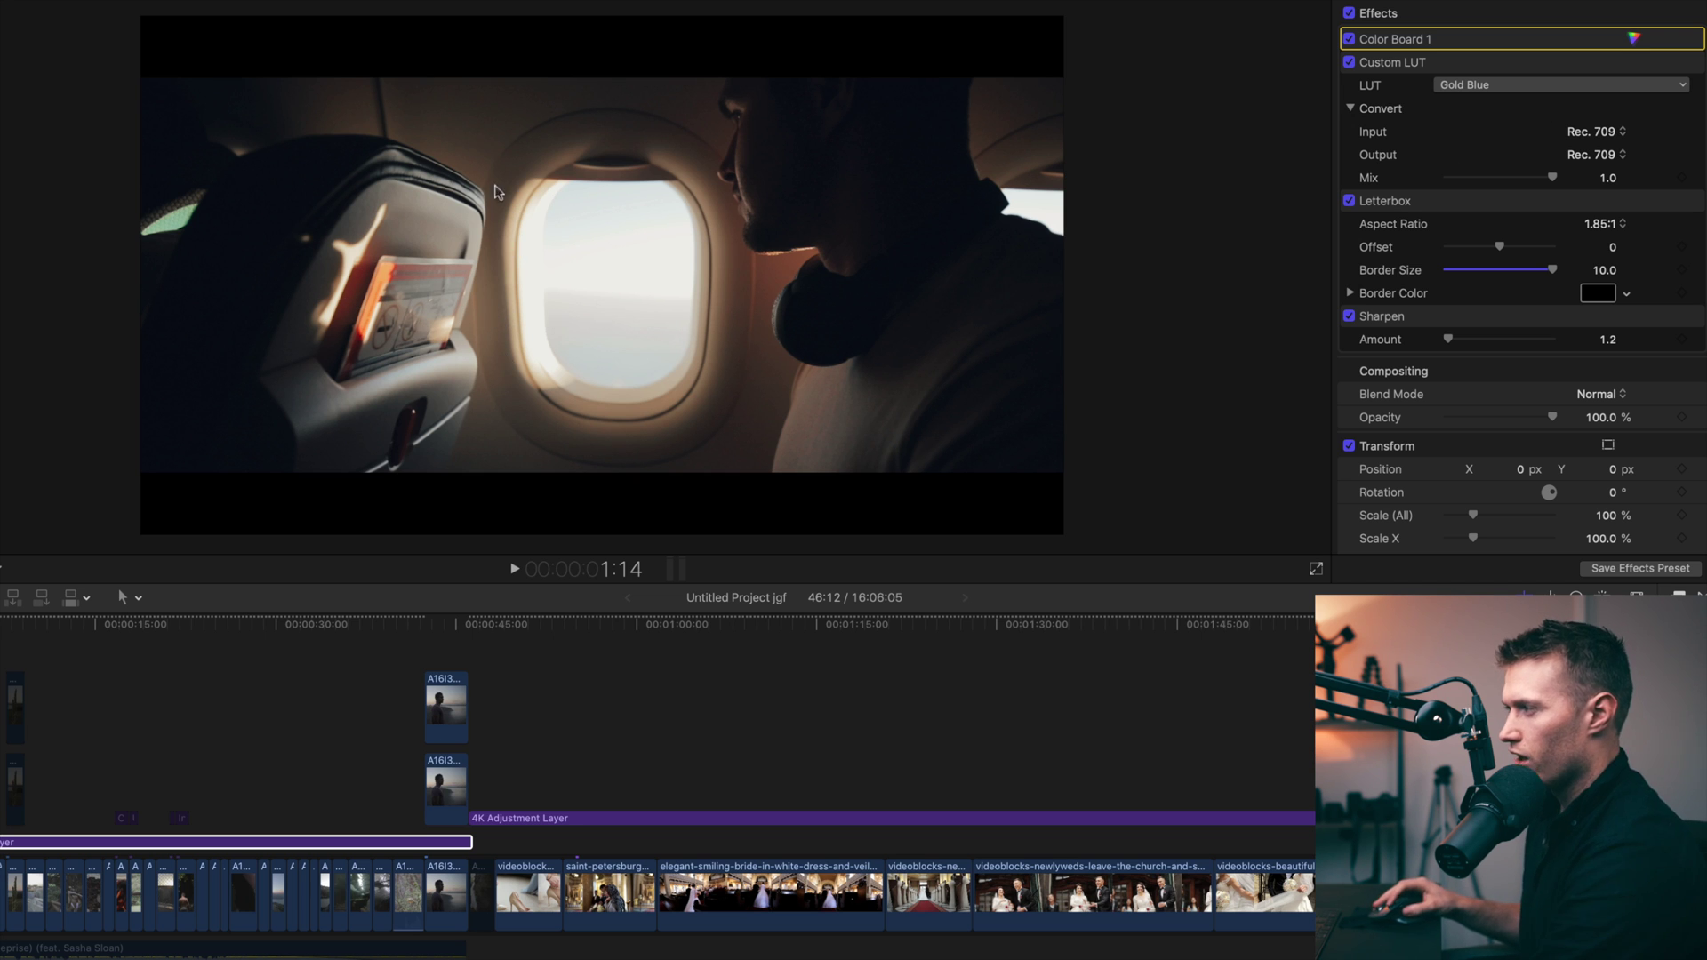
left_click(1350, 39)
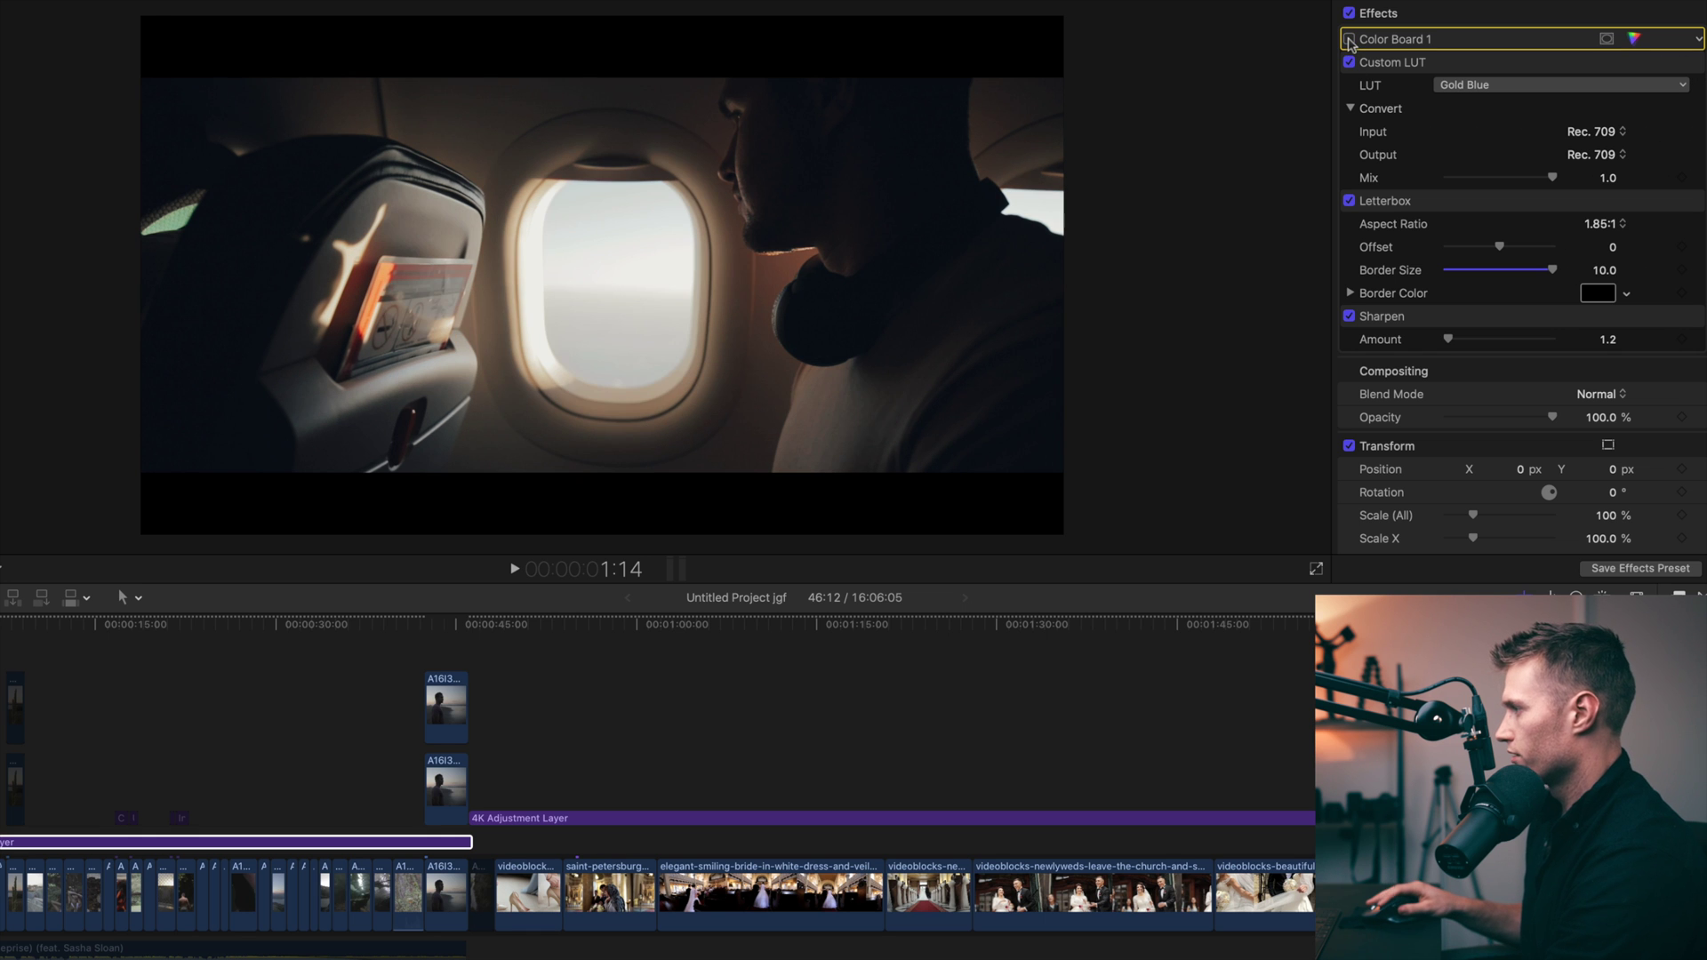
left_click(1350, 39)
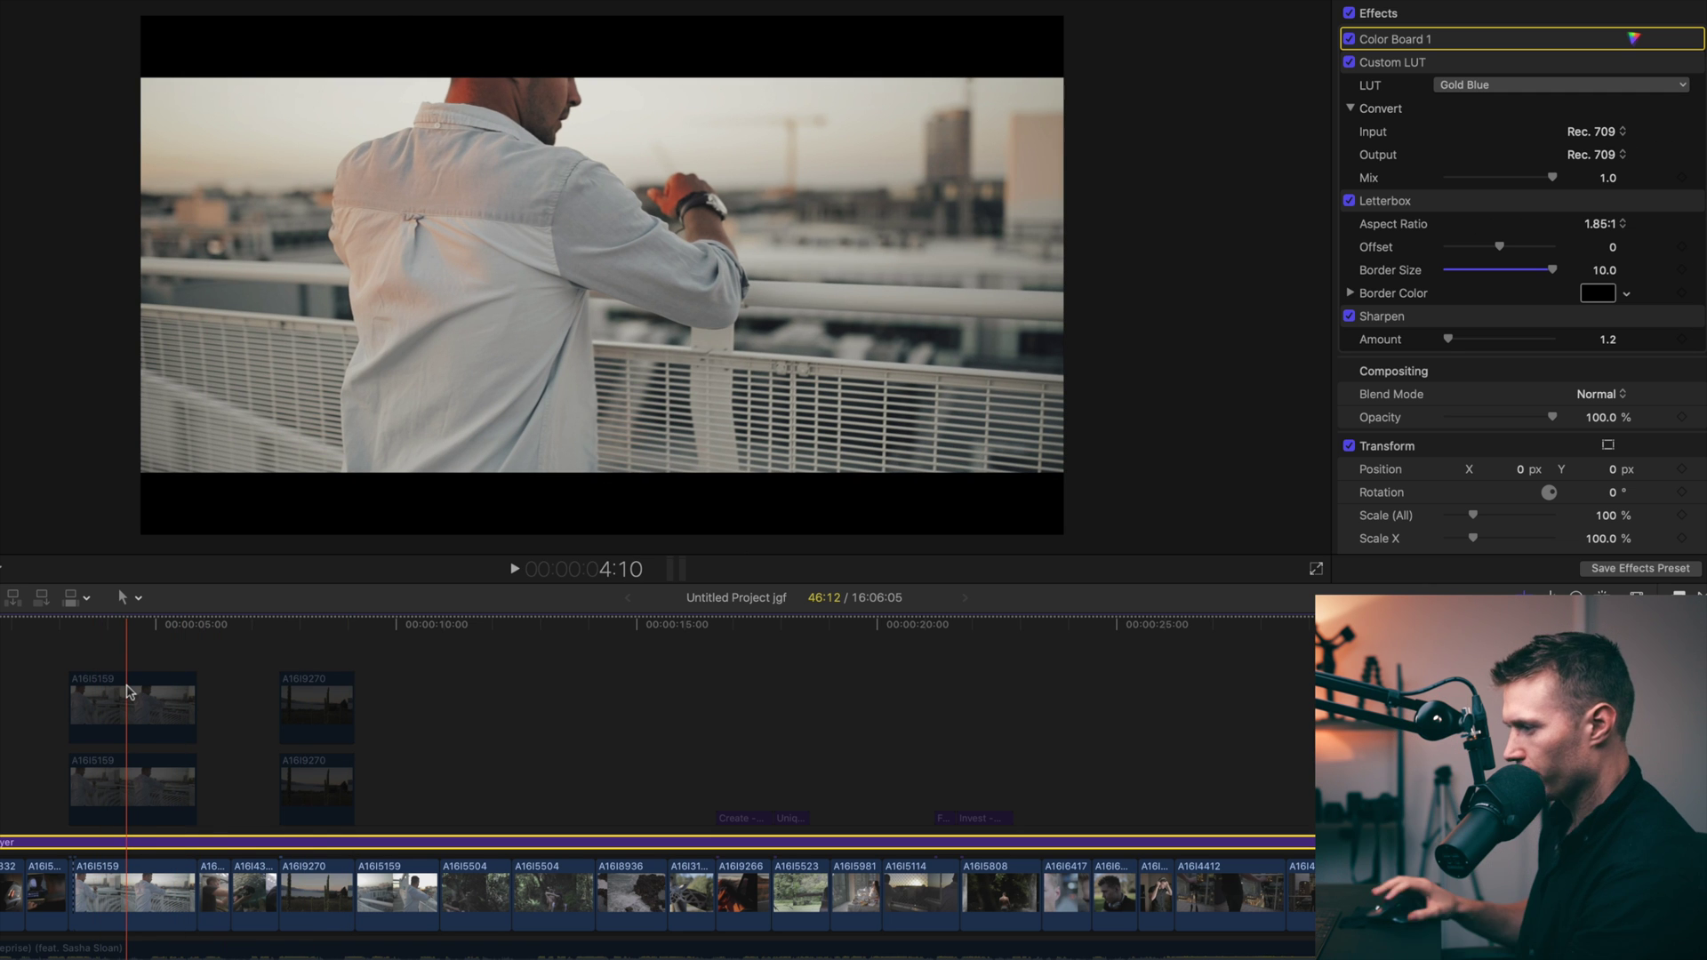
Delete the Color Wheels 1 correction from the first A16I5159 clip of the man at the railing.
left_click(132, 880)
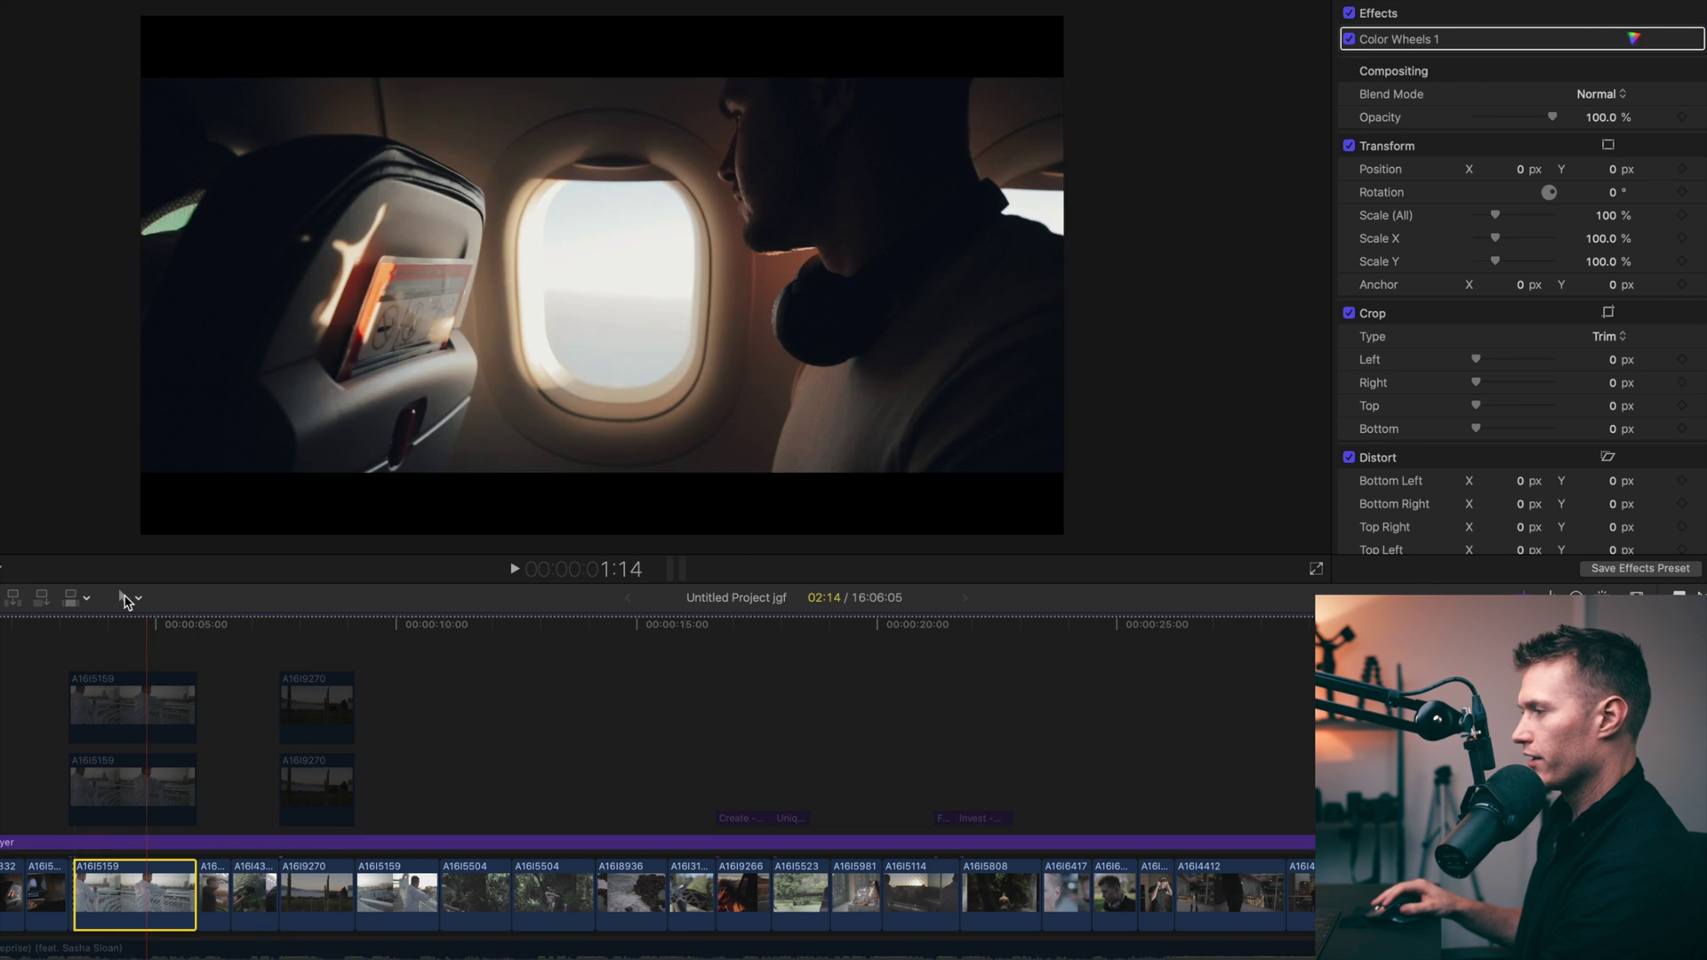
left_click(107, 622)
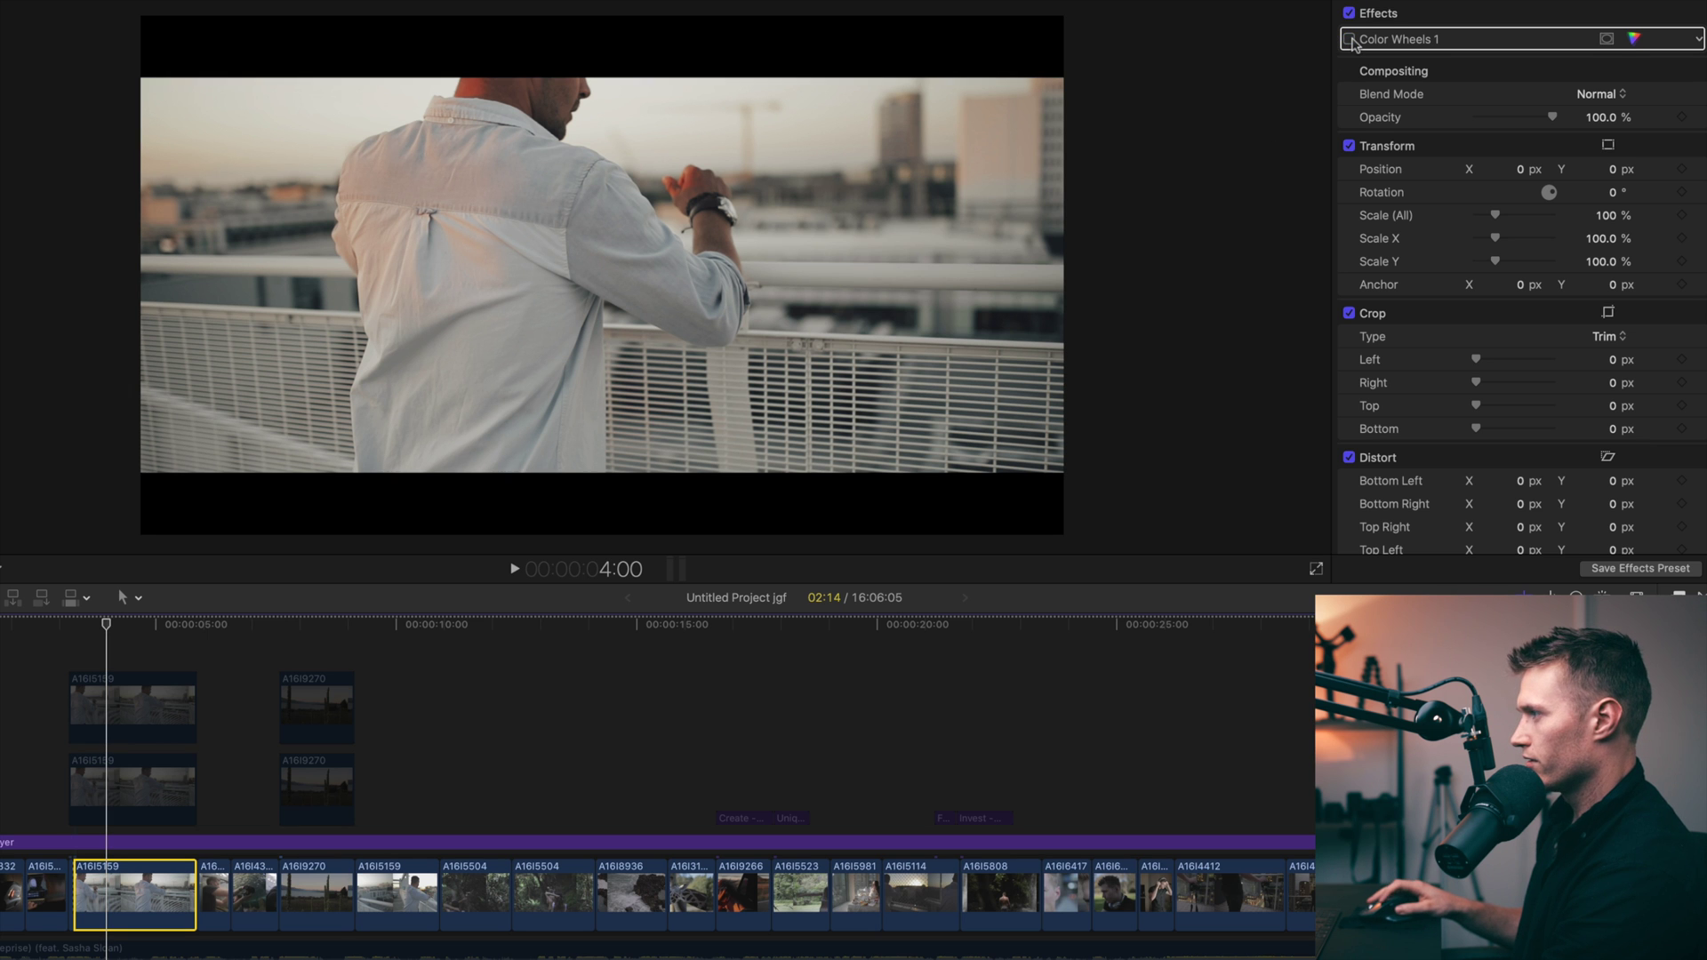
left_click(1391, 42)
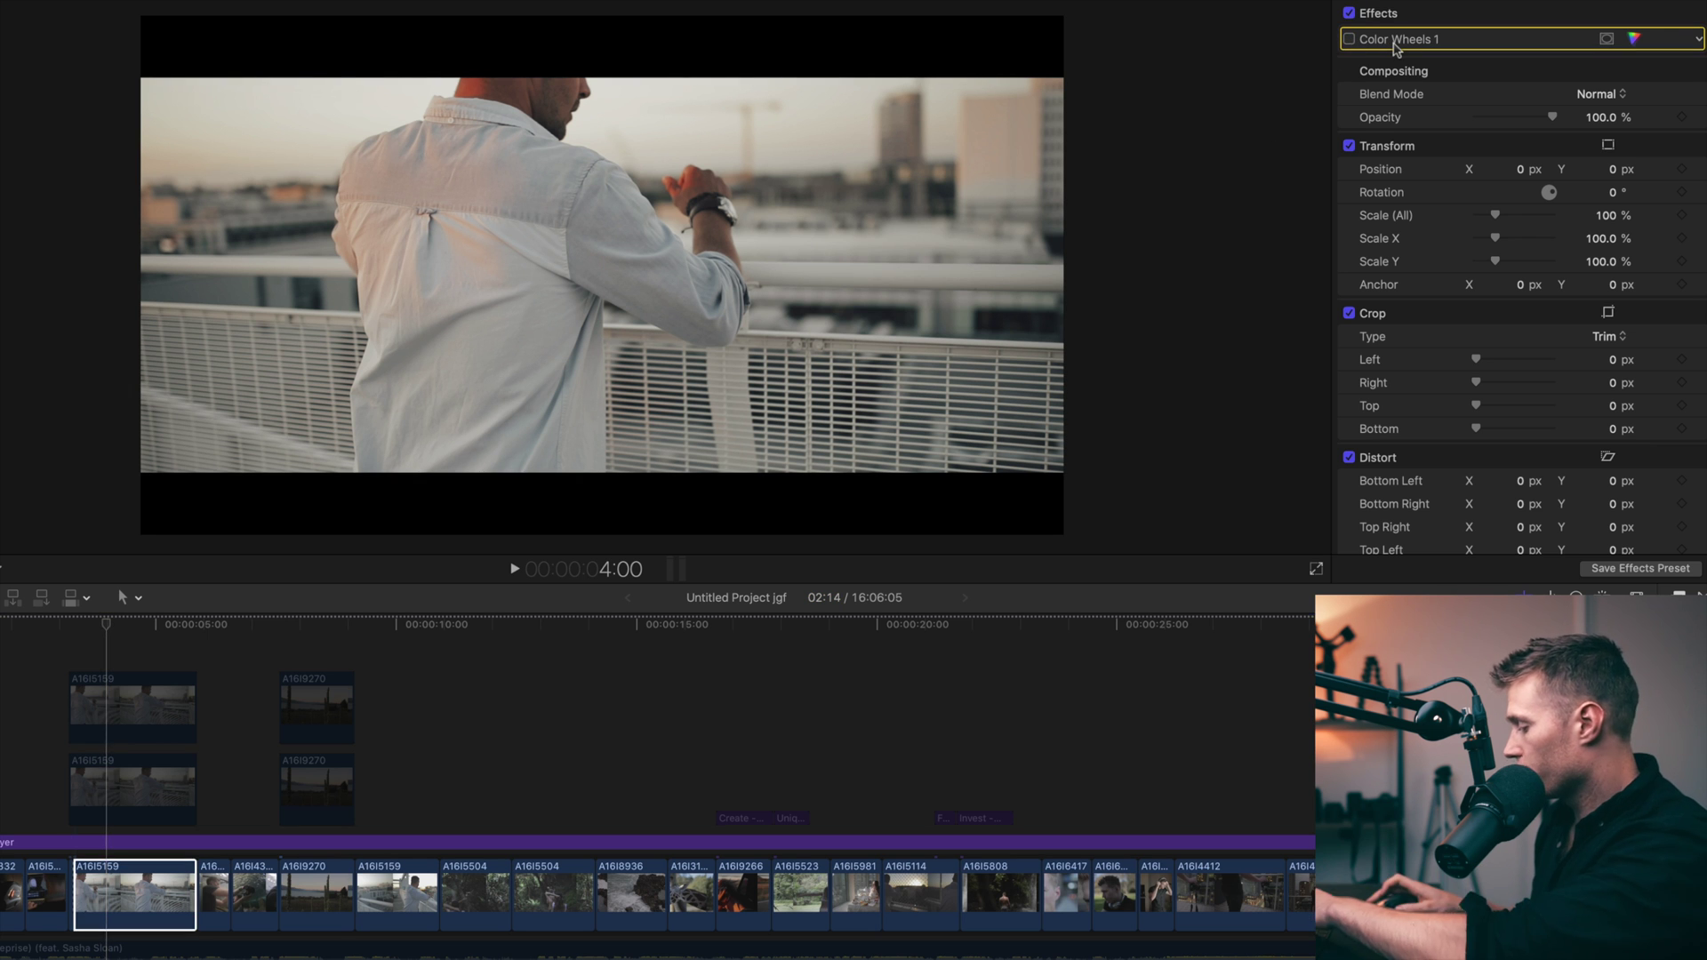
key("Delete")
key("space")
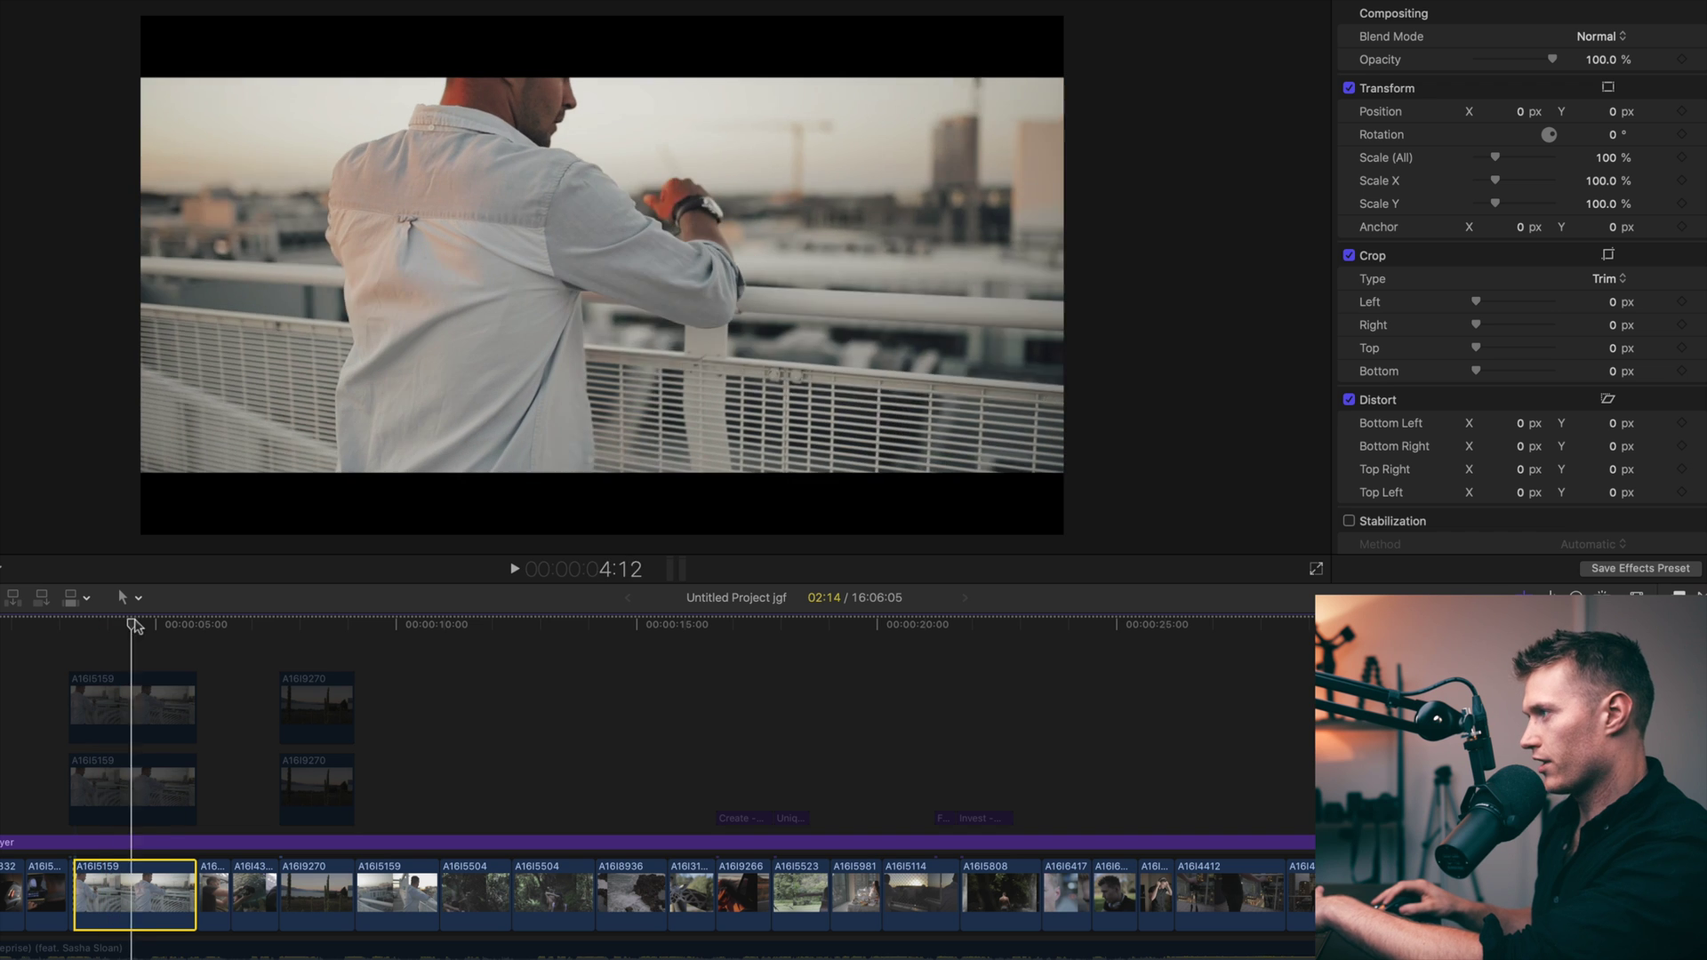
Compare the railing shot with and without the adjustment layer's Custom LUT, and with and without its Color Board 1.
left_click(164, 843)
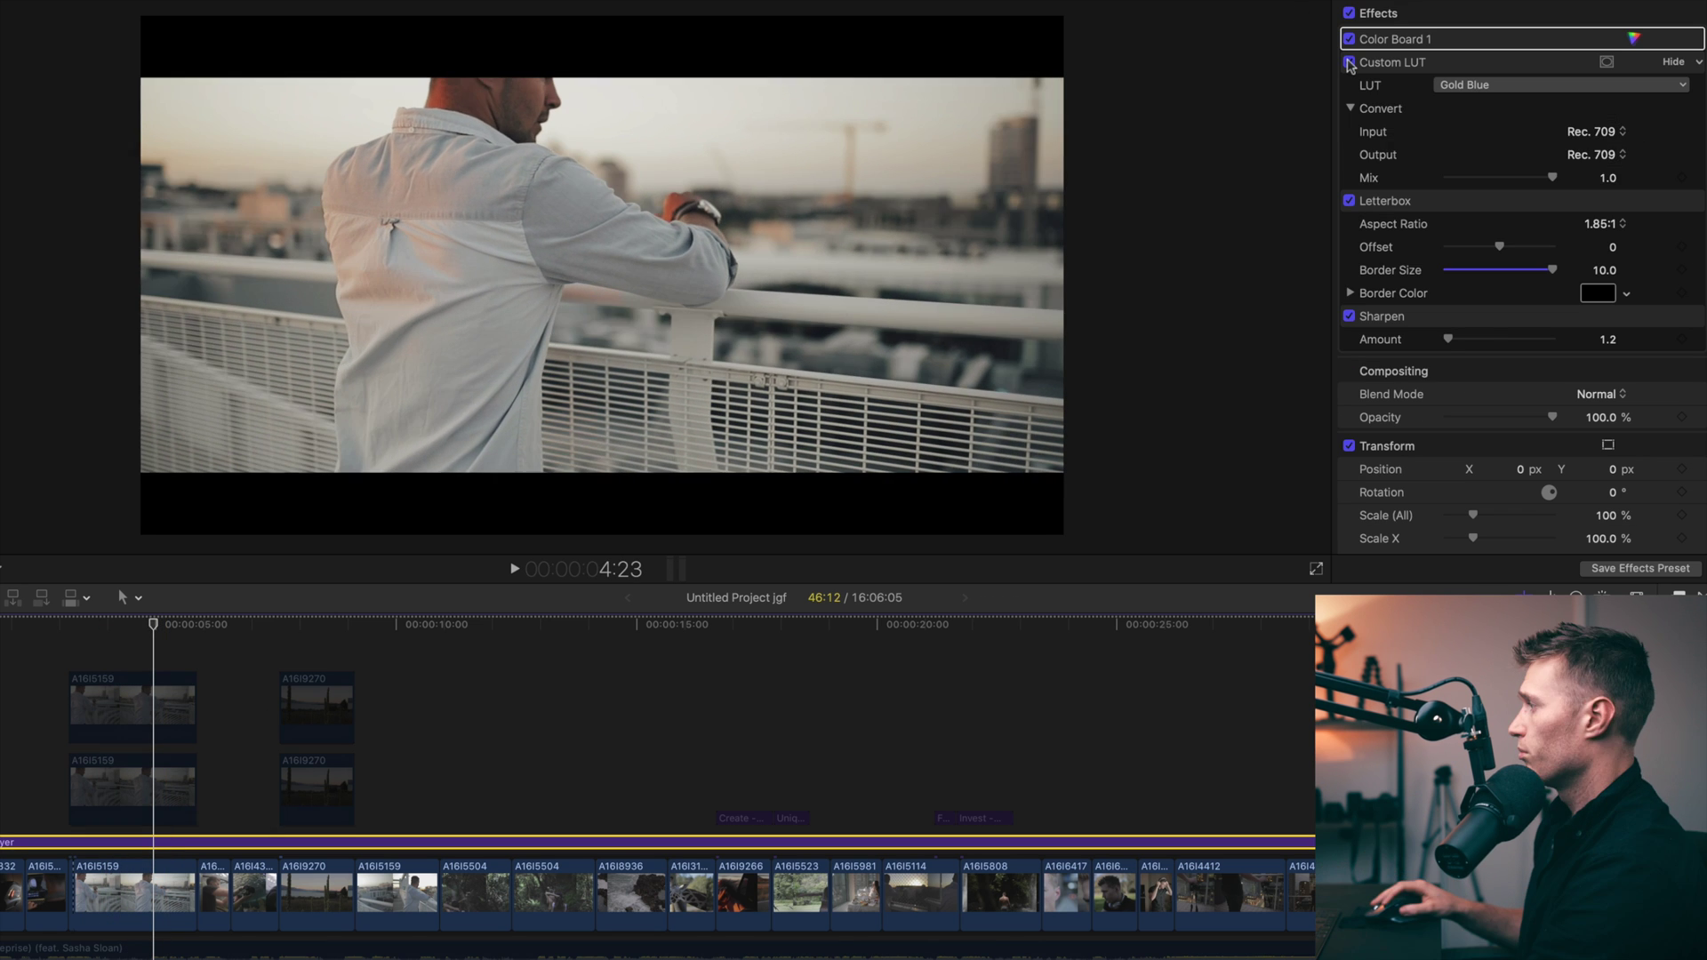
left_click(1350, 62)
left_click(1349, 62)
left_click(1349, 62)
left_click(1349, 62)
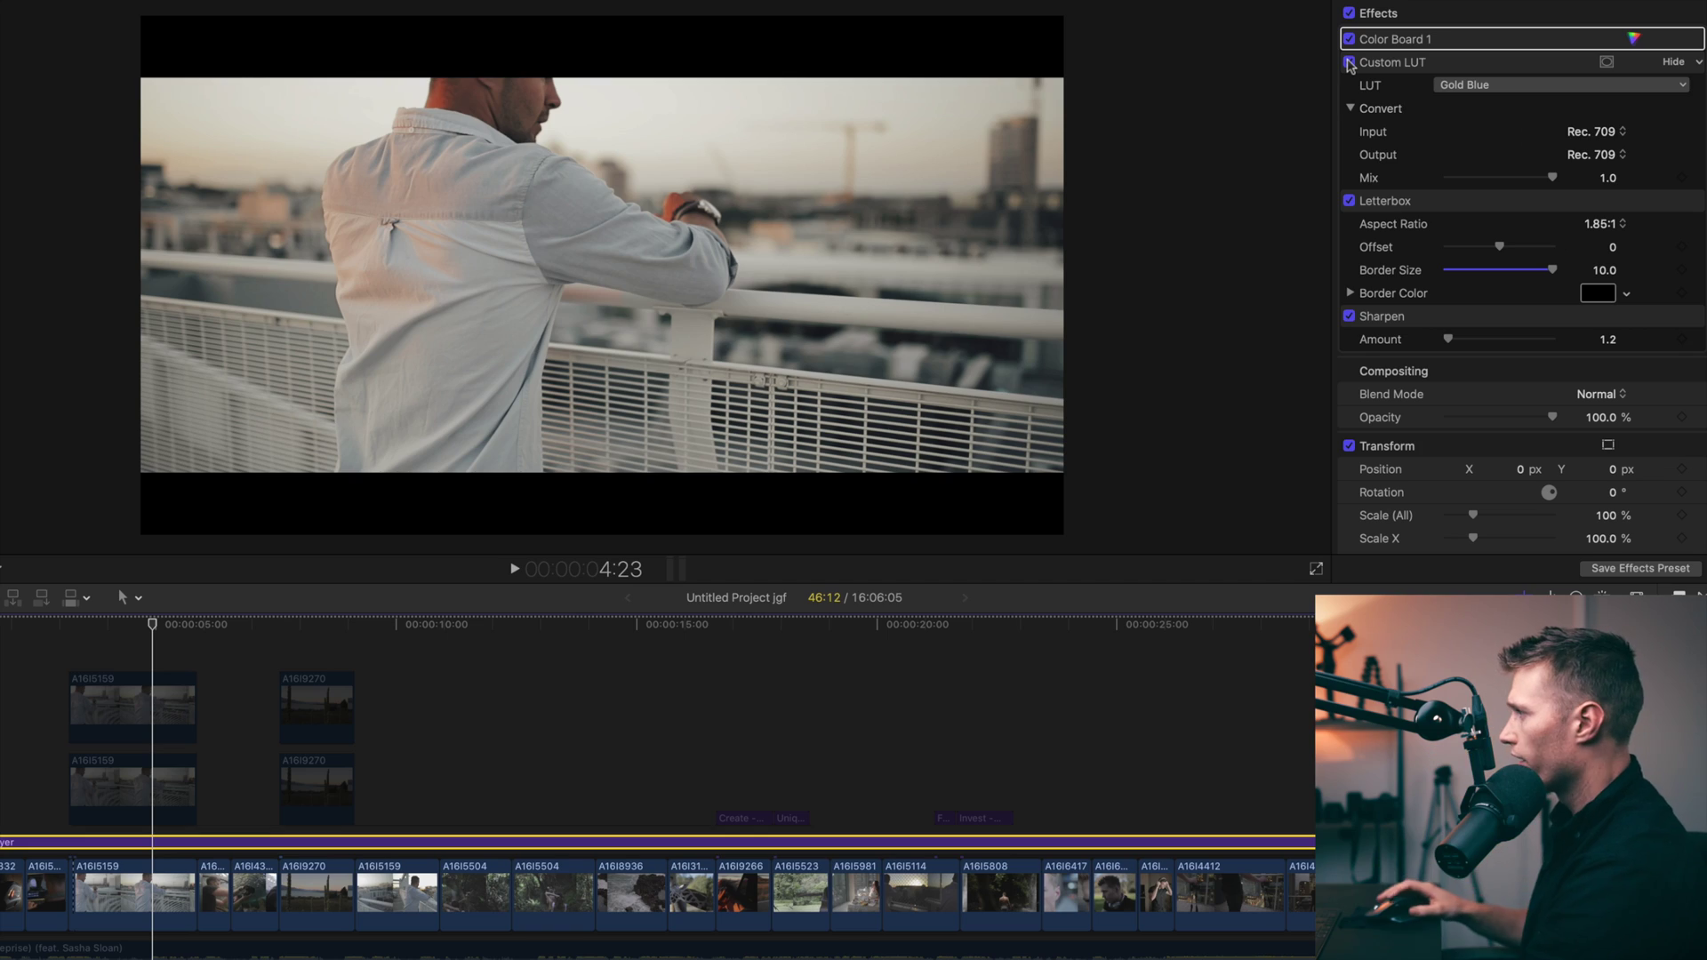
left_click(1349, 62)
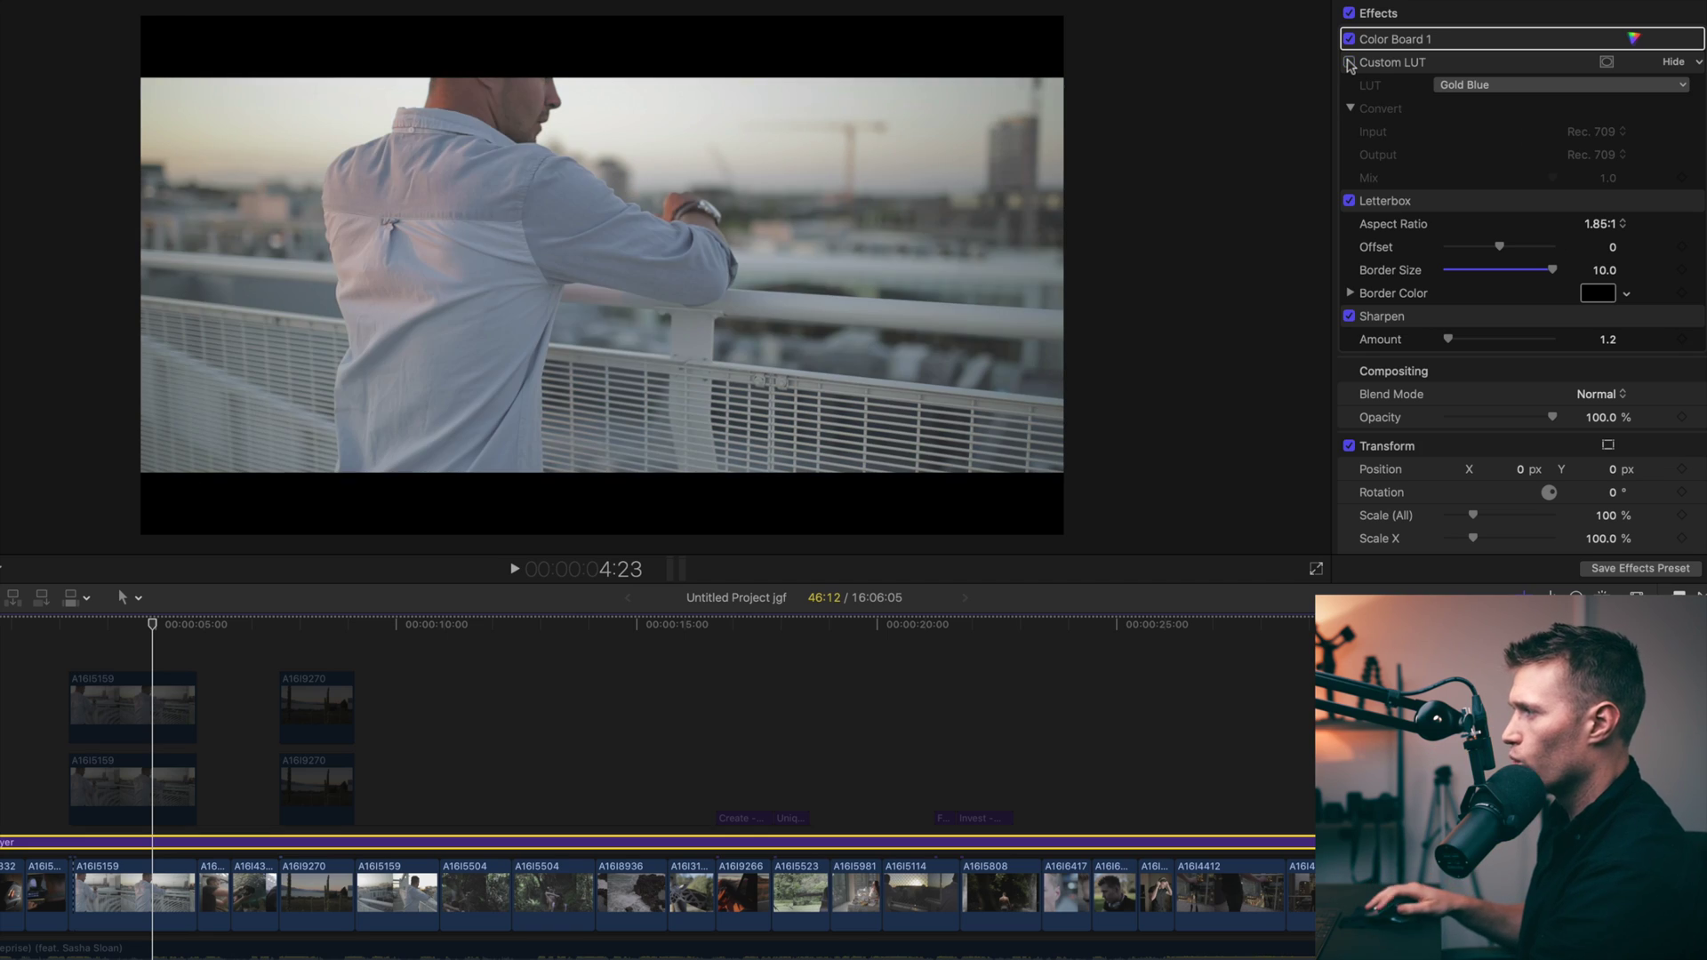
left_click(1349, 63)
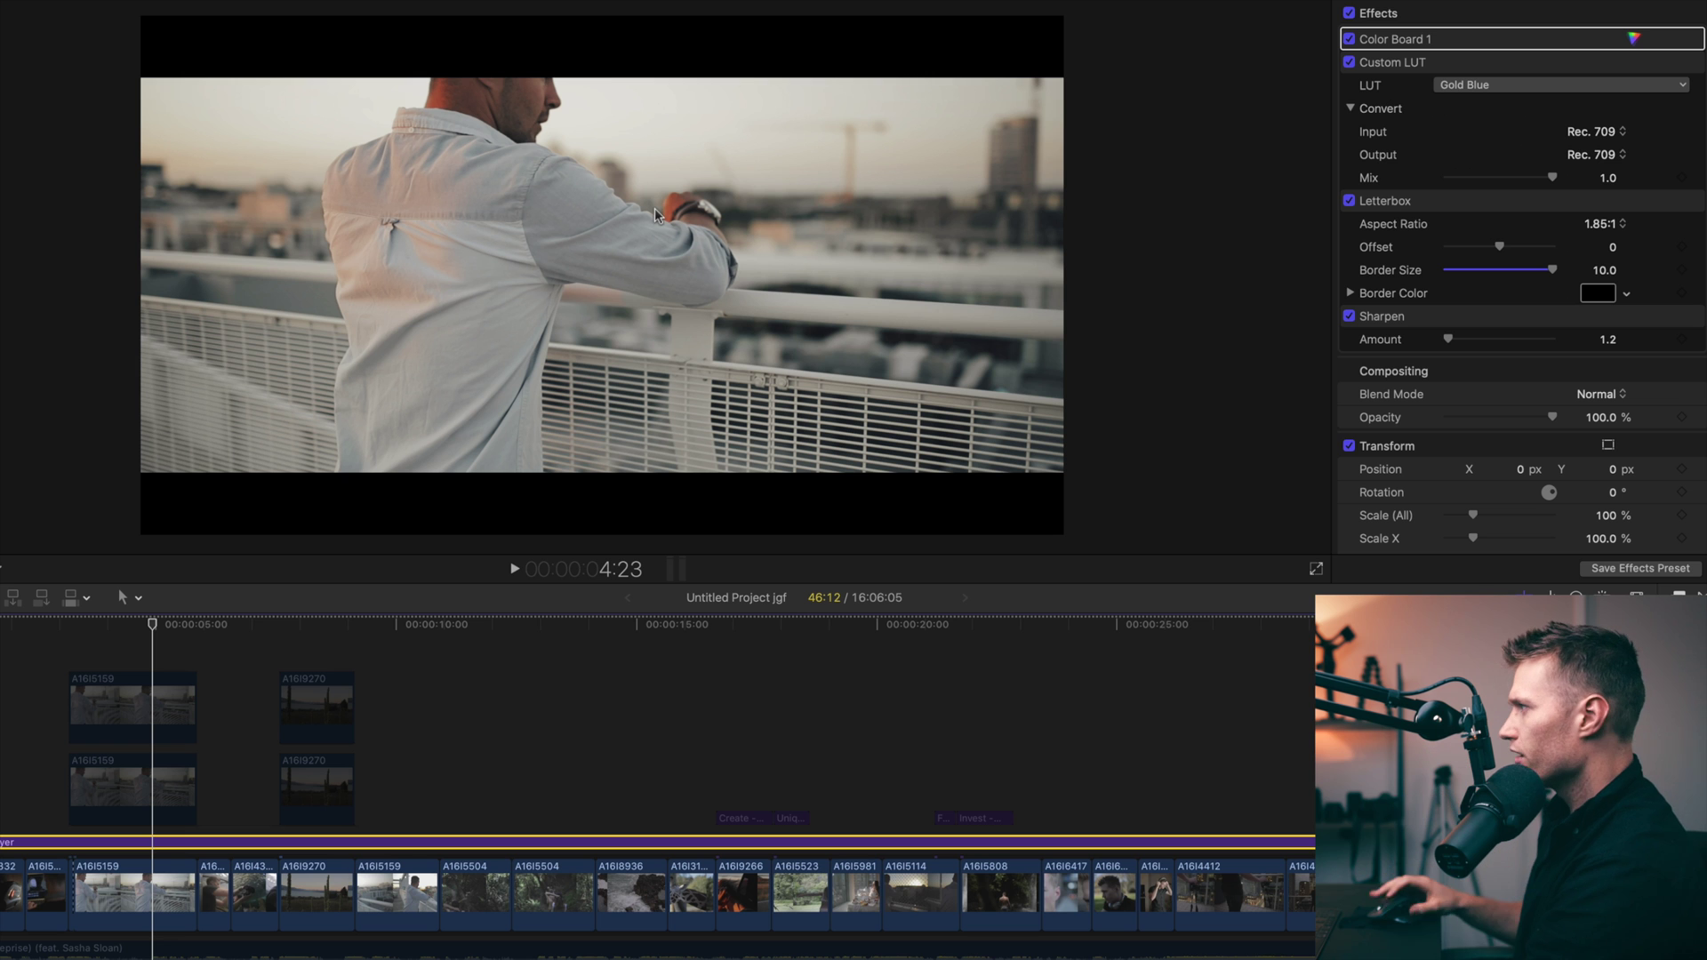
left_click(1350, 39)
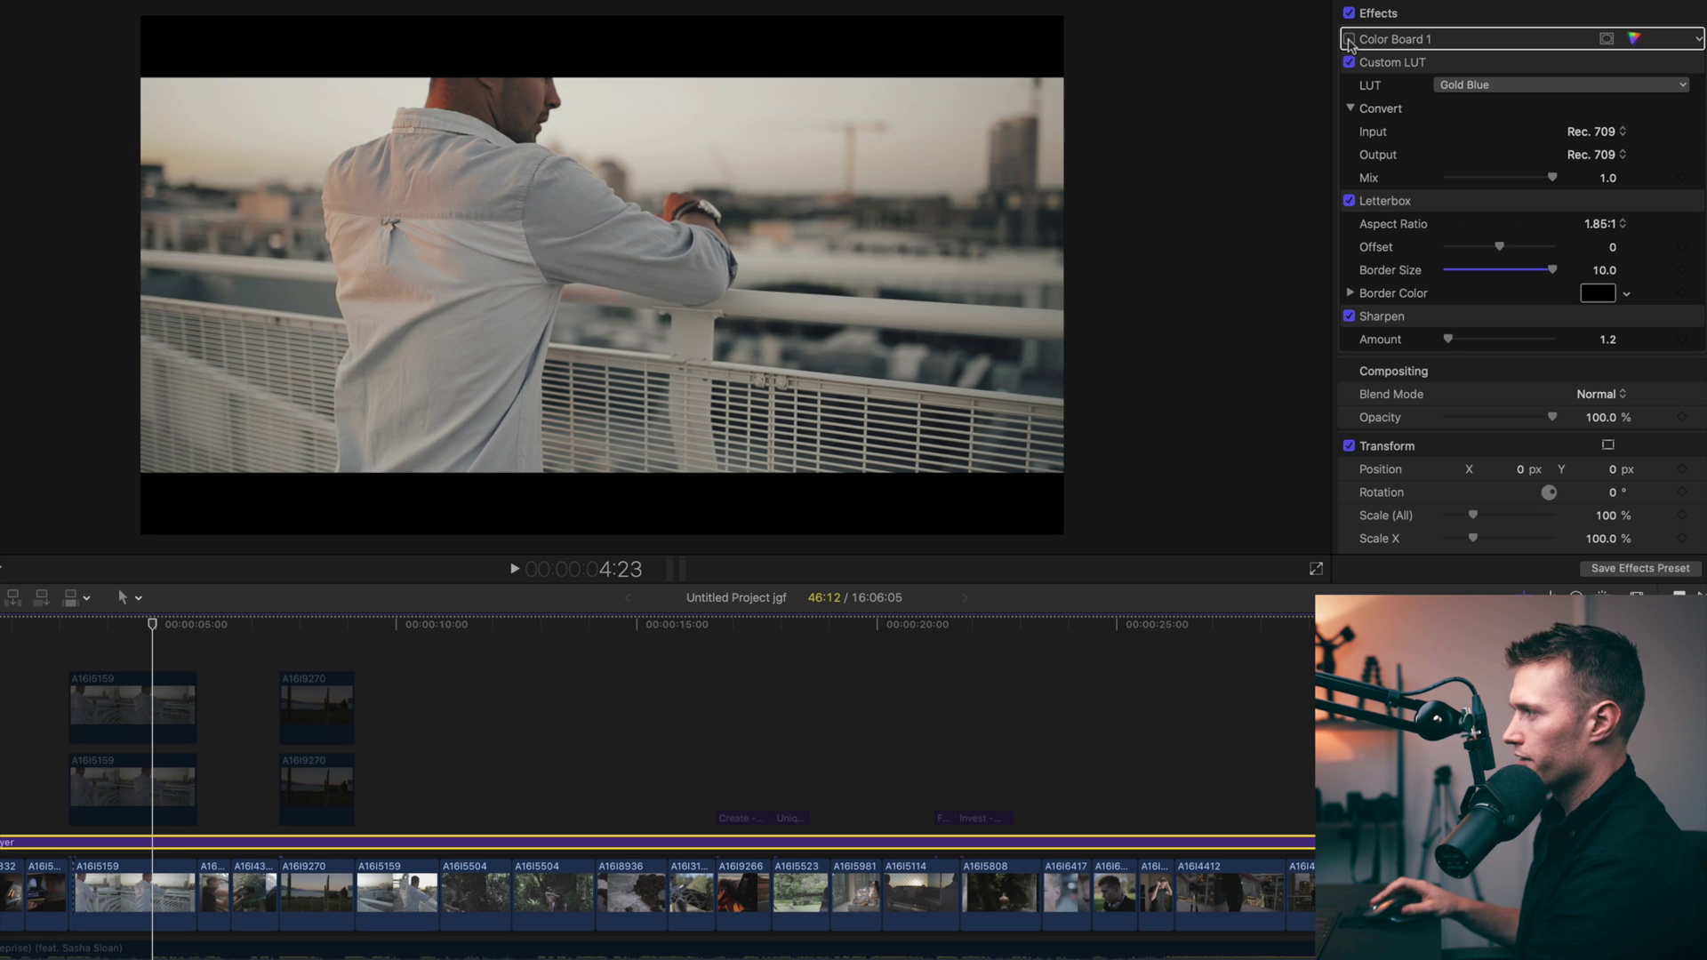
left_click(1349, 39)
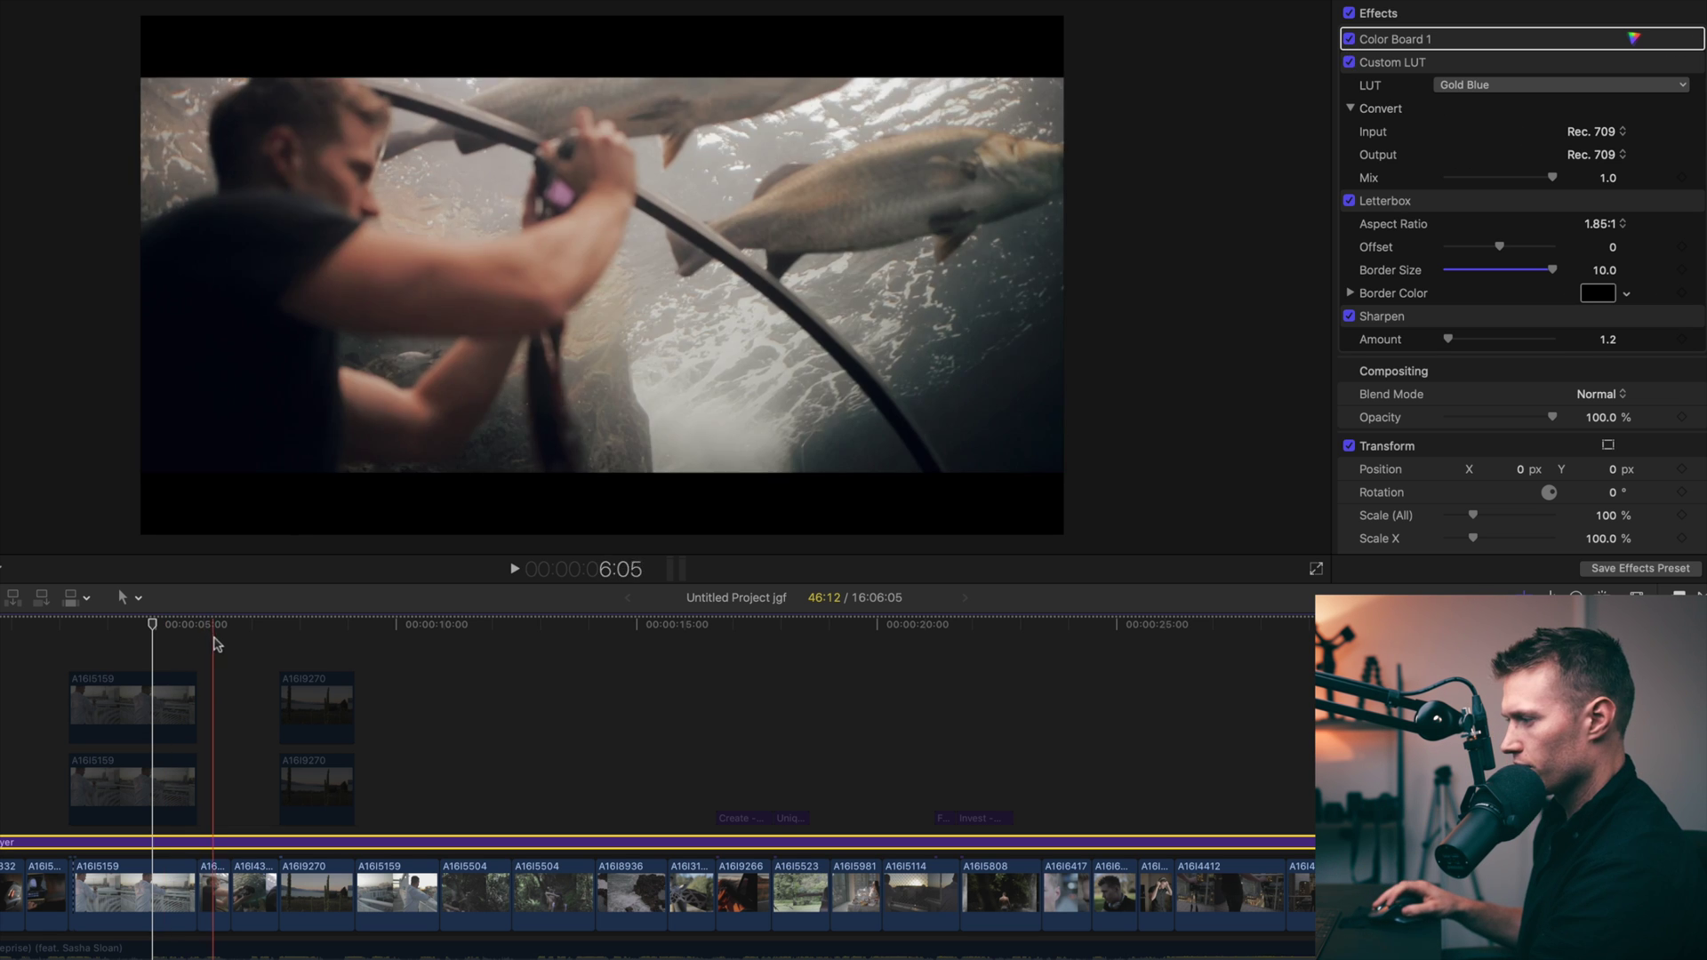
Examine the aquarium clip's Color Wheels 1 settings and compare the shot with the correction off and on.
left_click(218, 643)
left_click(218, 893)
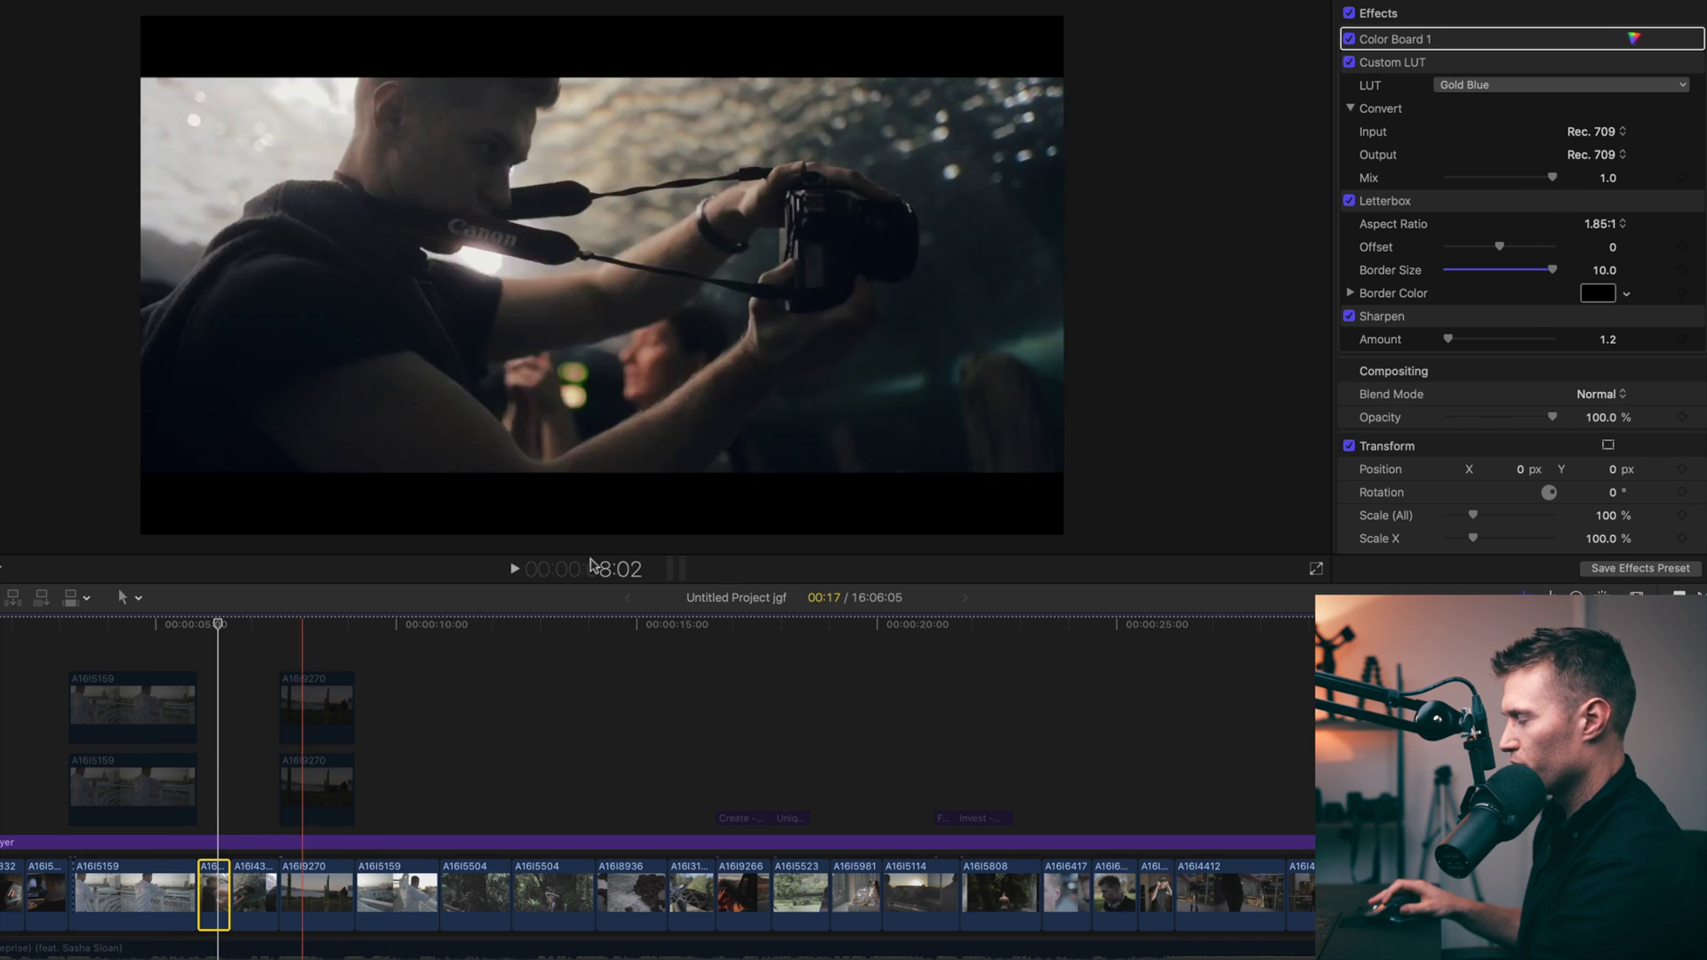
left_click(1349, 40)
left_click(1349, 40)
double_click(1385, 42)
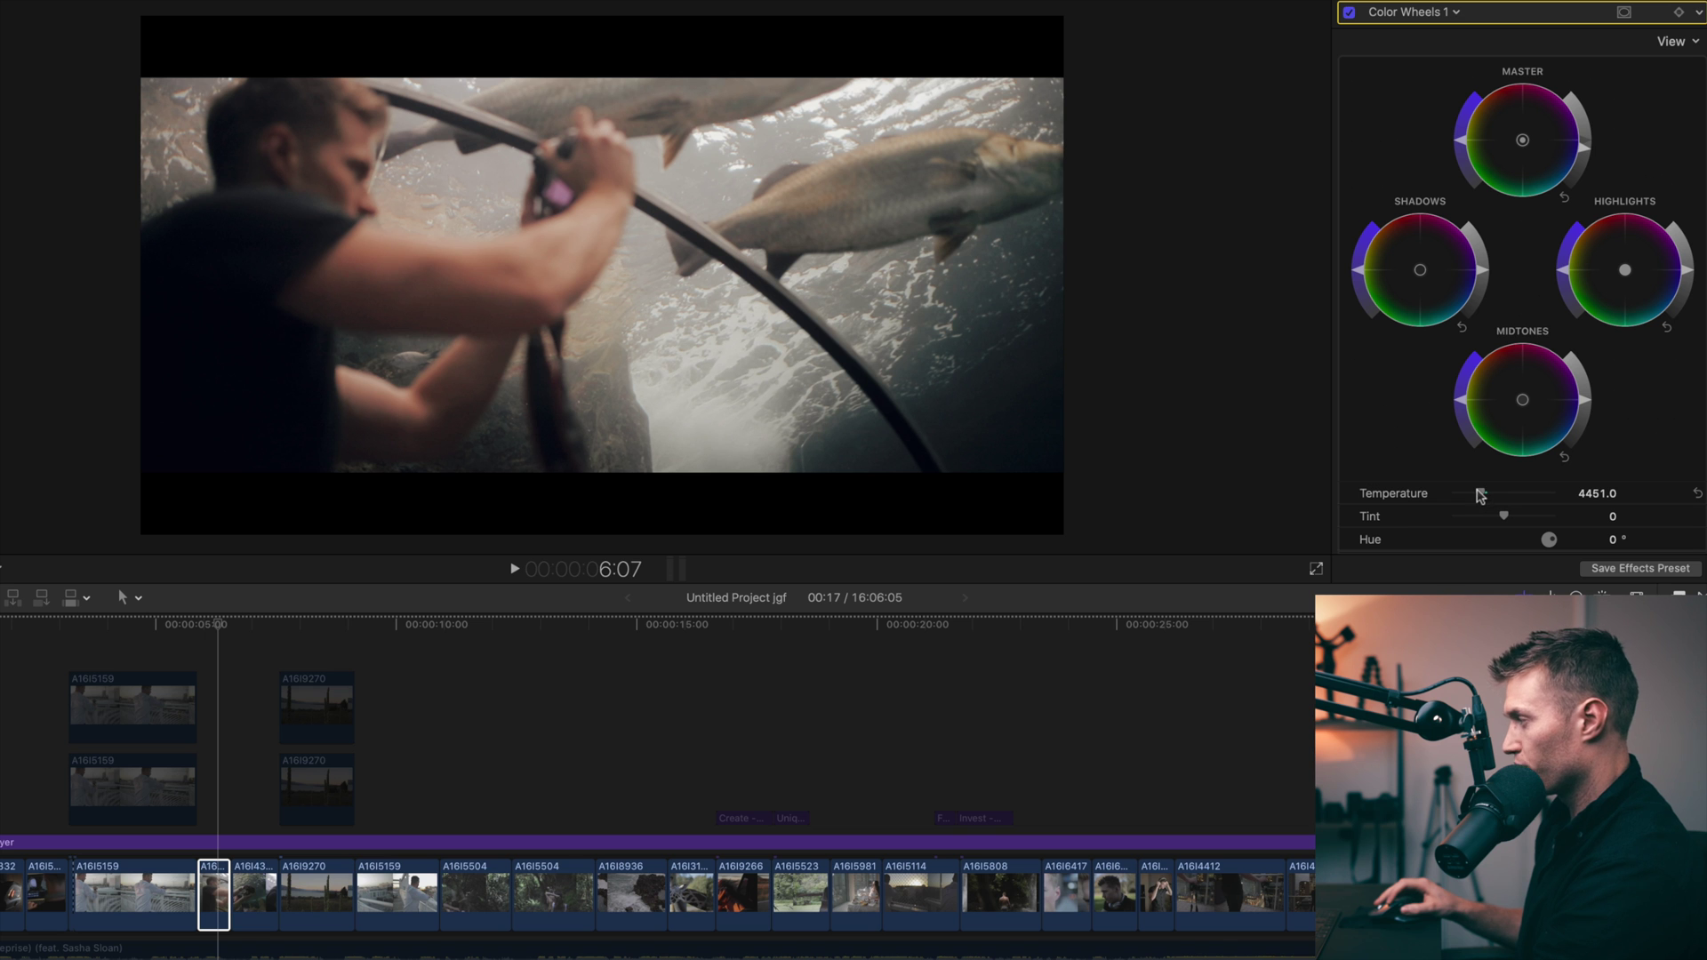
left_click(1348, 12)
left_click(1348, 13)
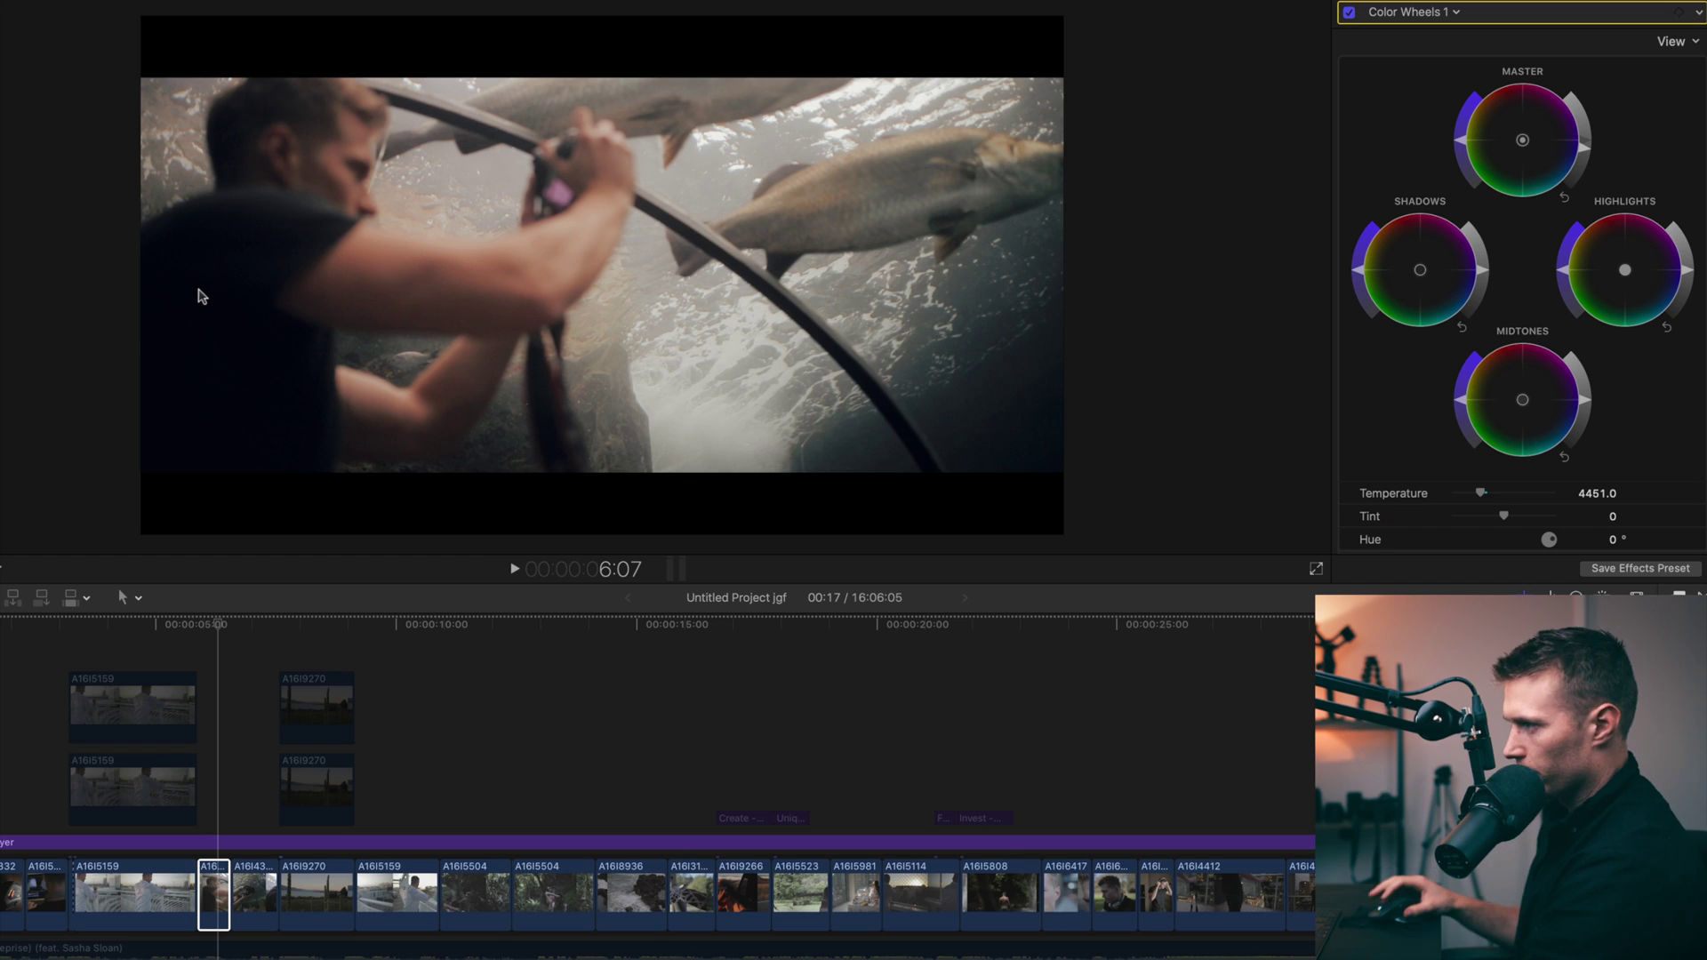
left_click(1349, 12)
left_click(1349, 12)
Inspect the two clips following the aquarium fish shot for individual color corrections.
left_click(260, 896)
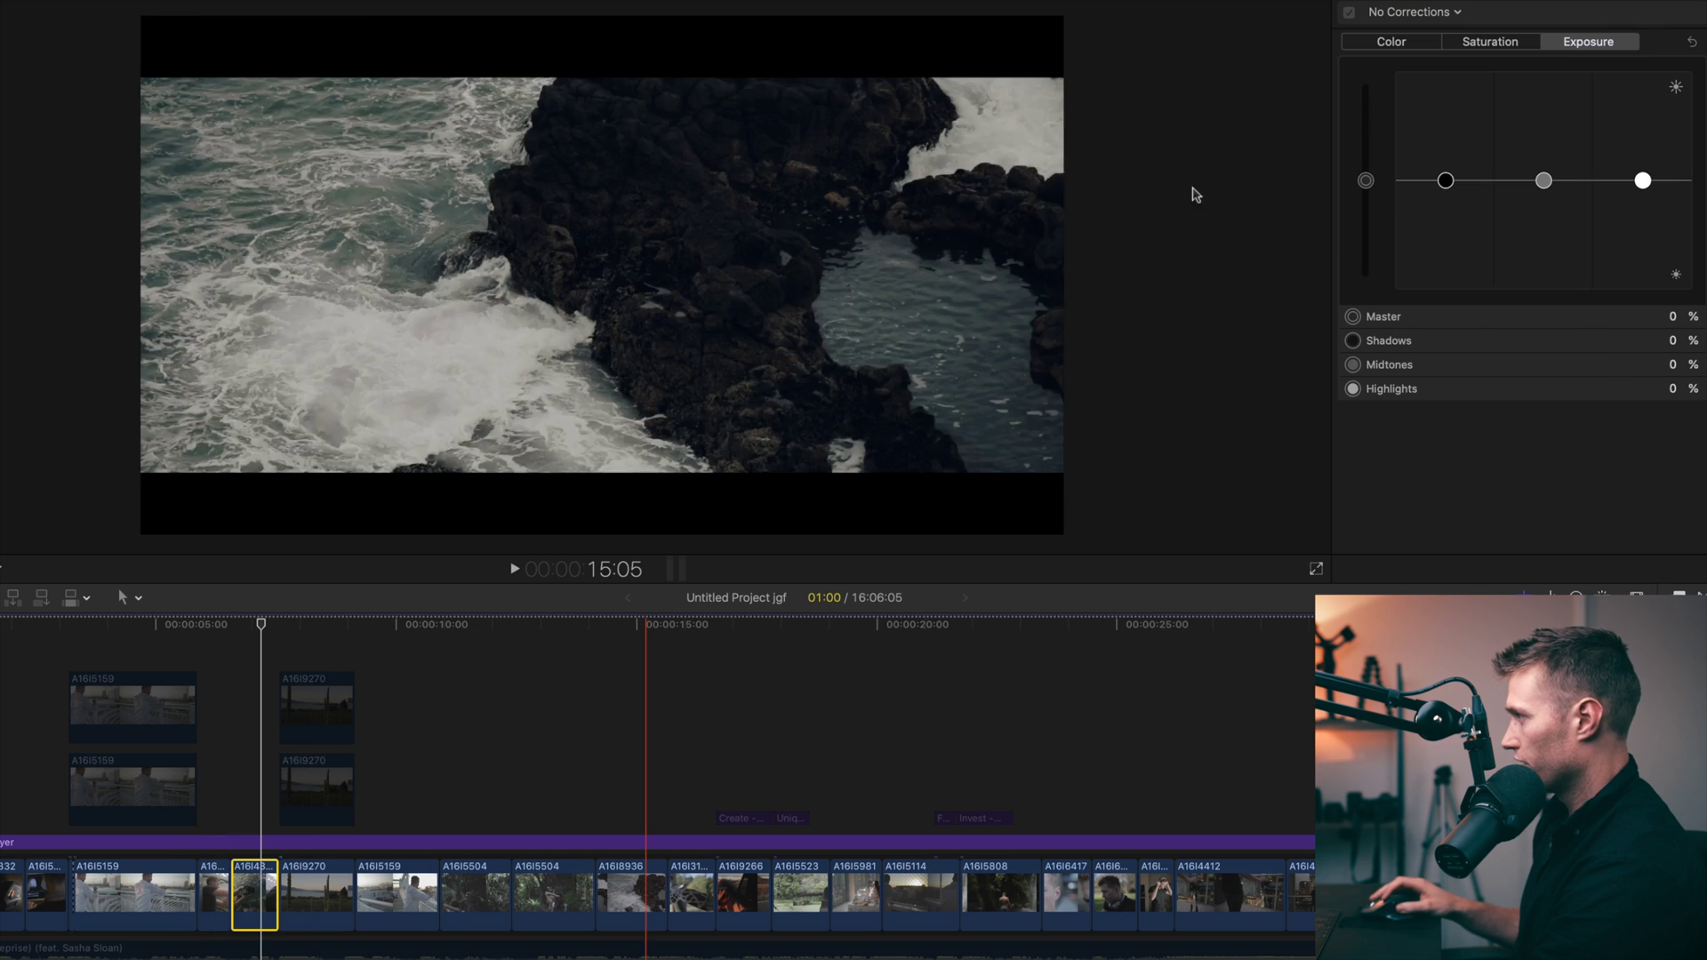
left_click(1352, 1)
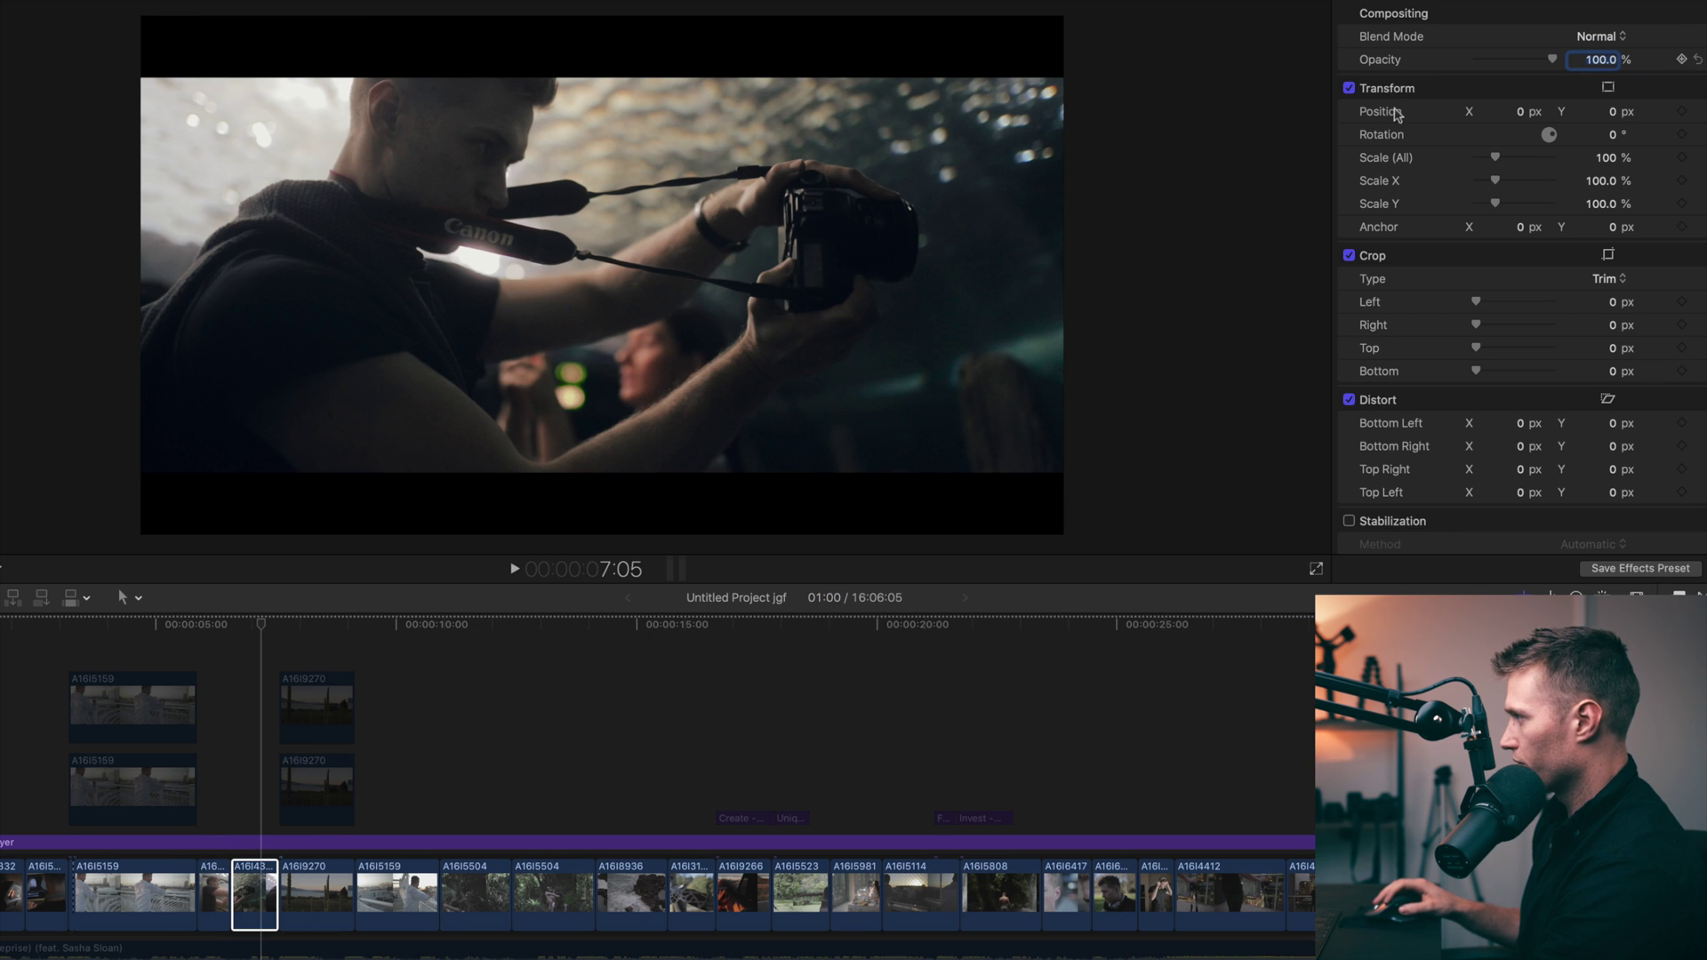
left_click(322, 876)
left_click(345, 882)
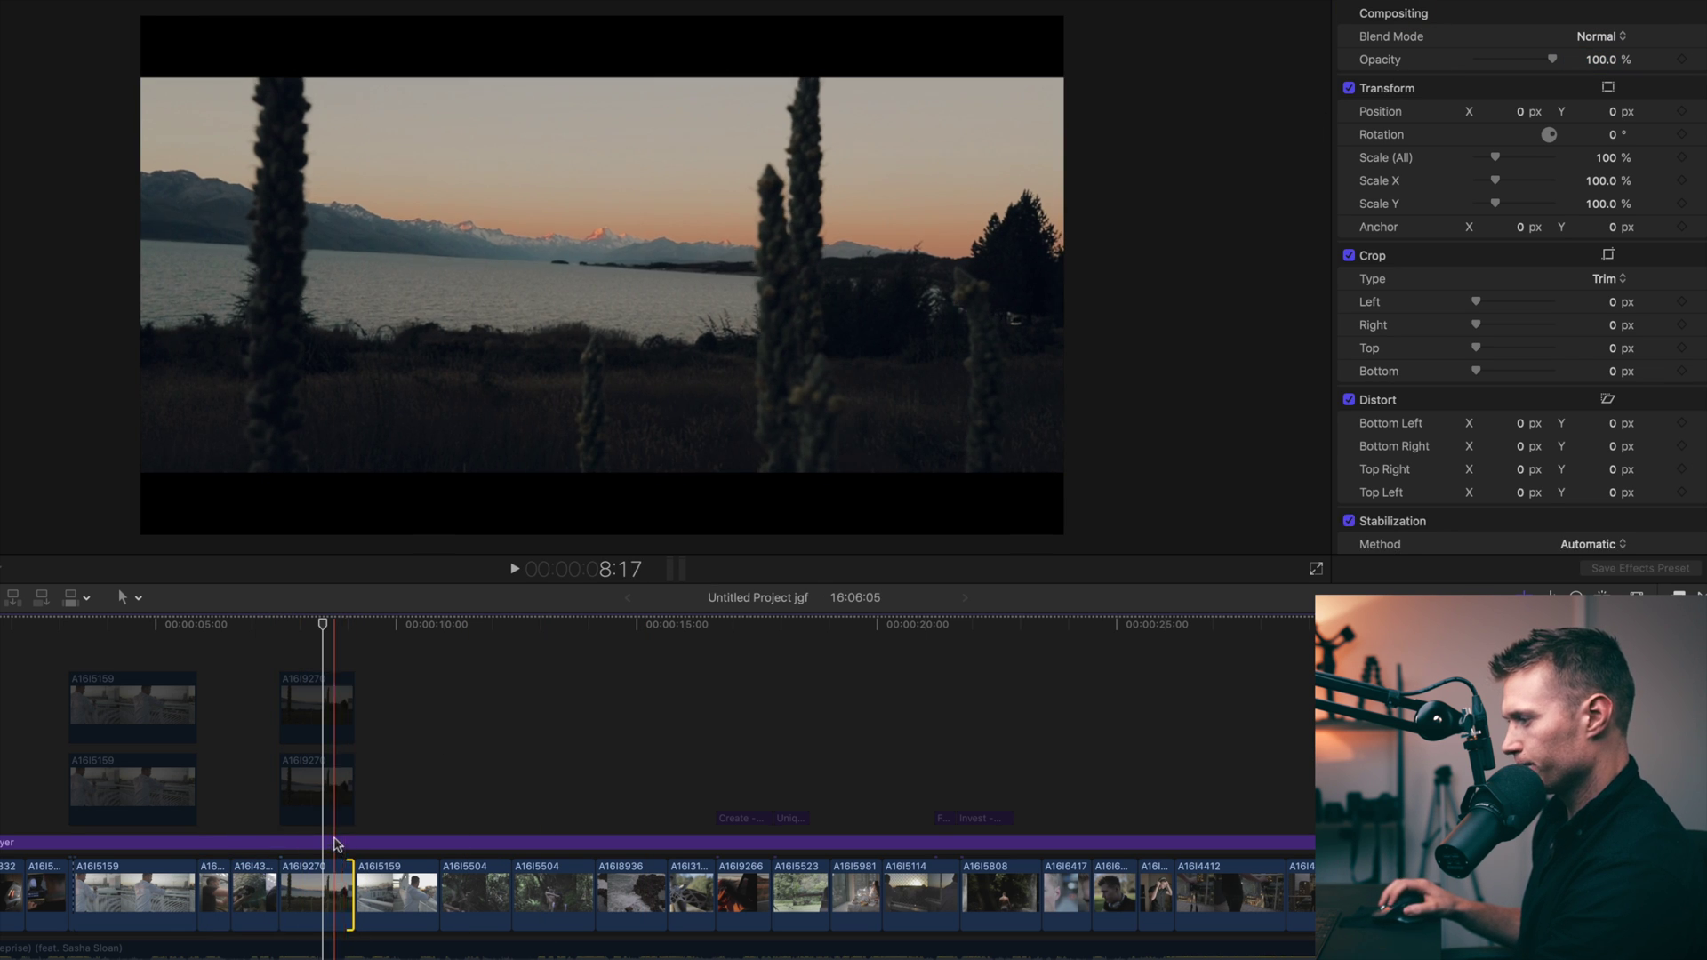
Compare the lake sunset shot with the adjustment layer's Color Board 1 off and on.
left_click(330, 844)
left_click(1349, 40)
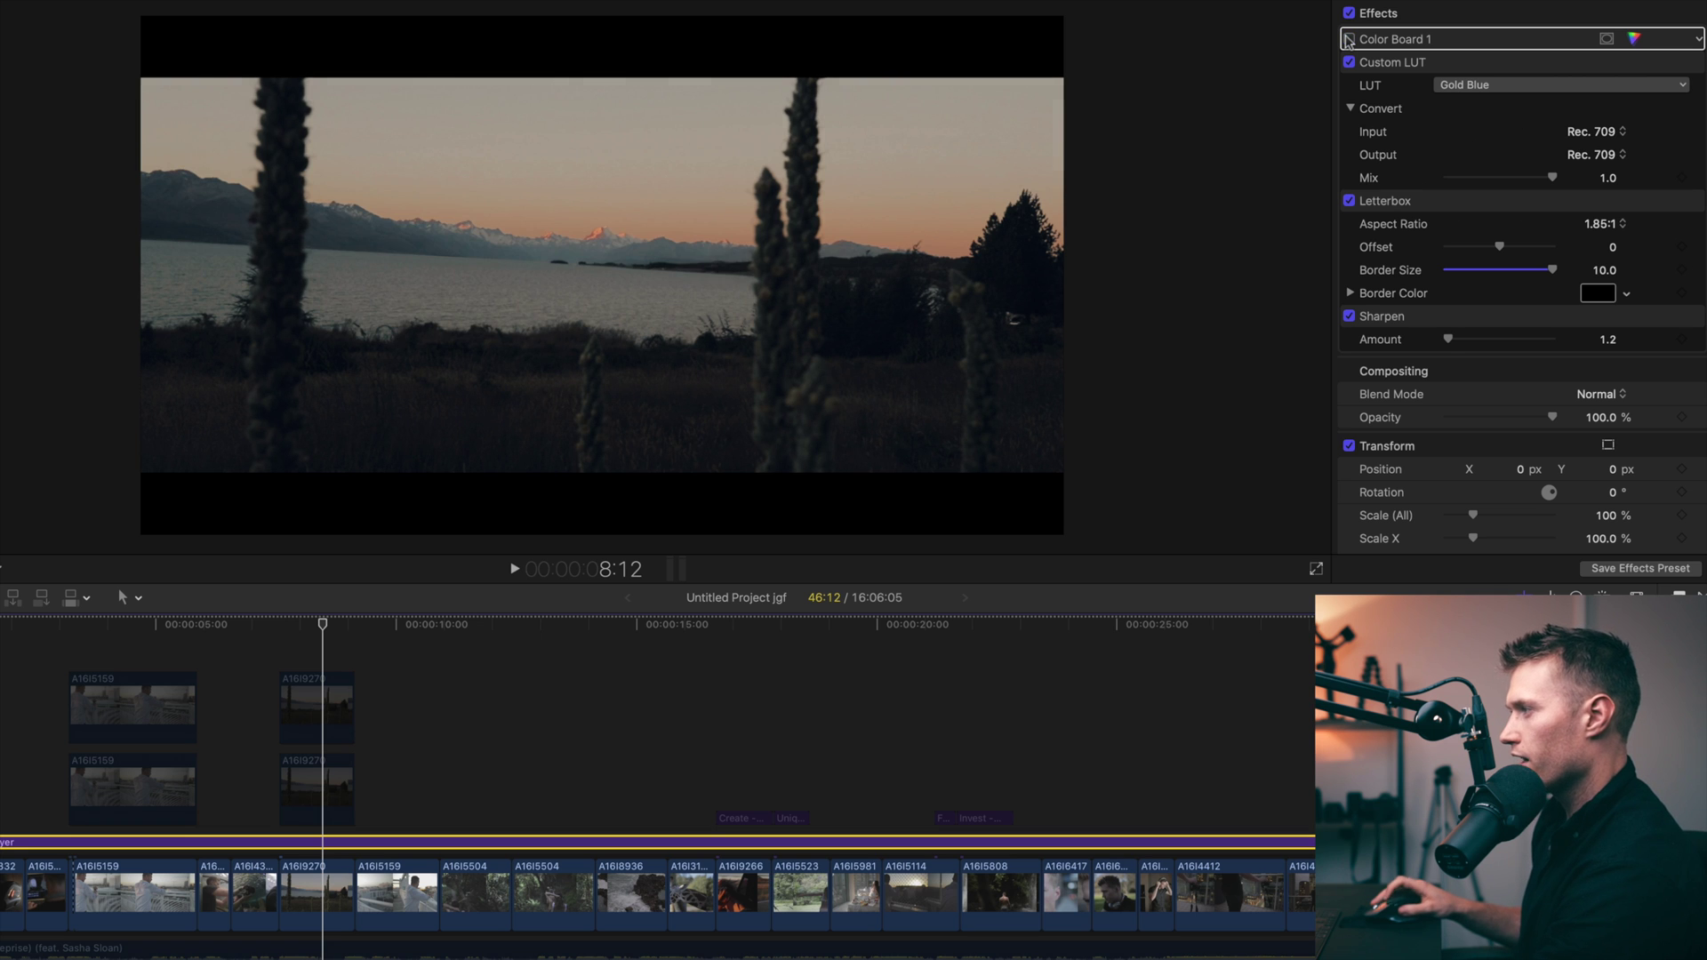
left_click(1349, 39)
left_click(1349, 40)
left_click(1349, 39)
left_click(1349, 40)
left_click(1349, 39)
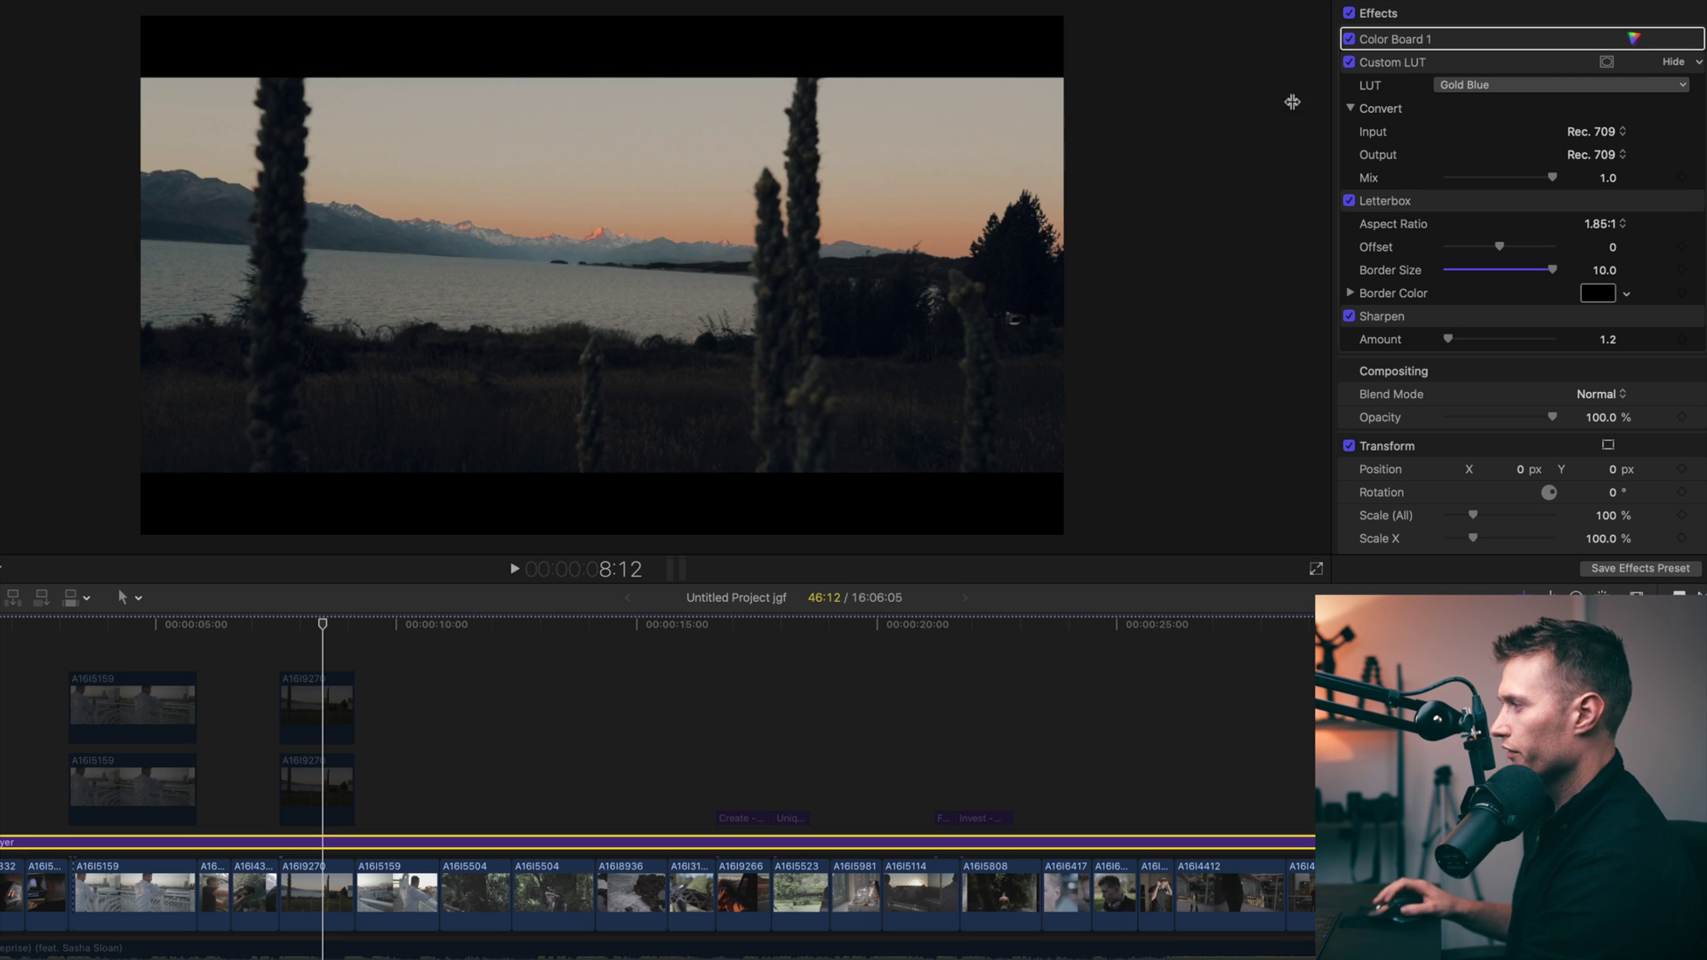
Compare the second A16I5159 railing clip with its Color Wheels 1 correction off and on.
left_click(430, 625)
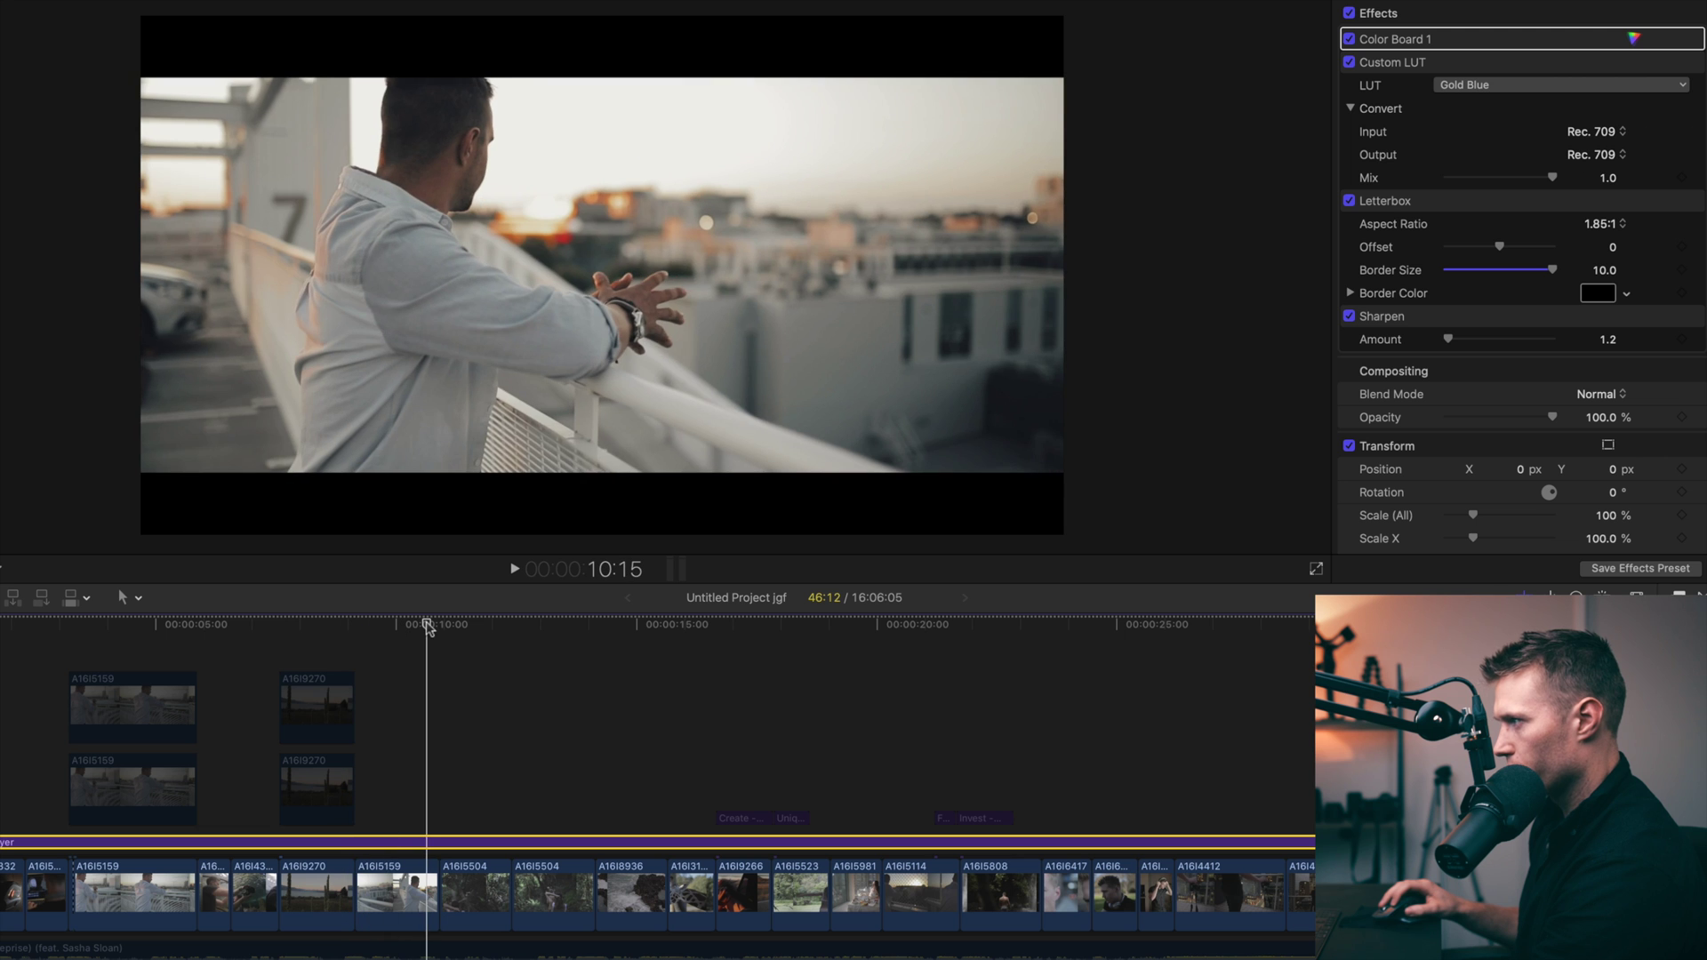
left_click(413, 894)
left_click(1349, 39)
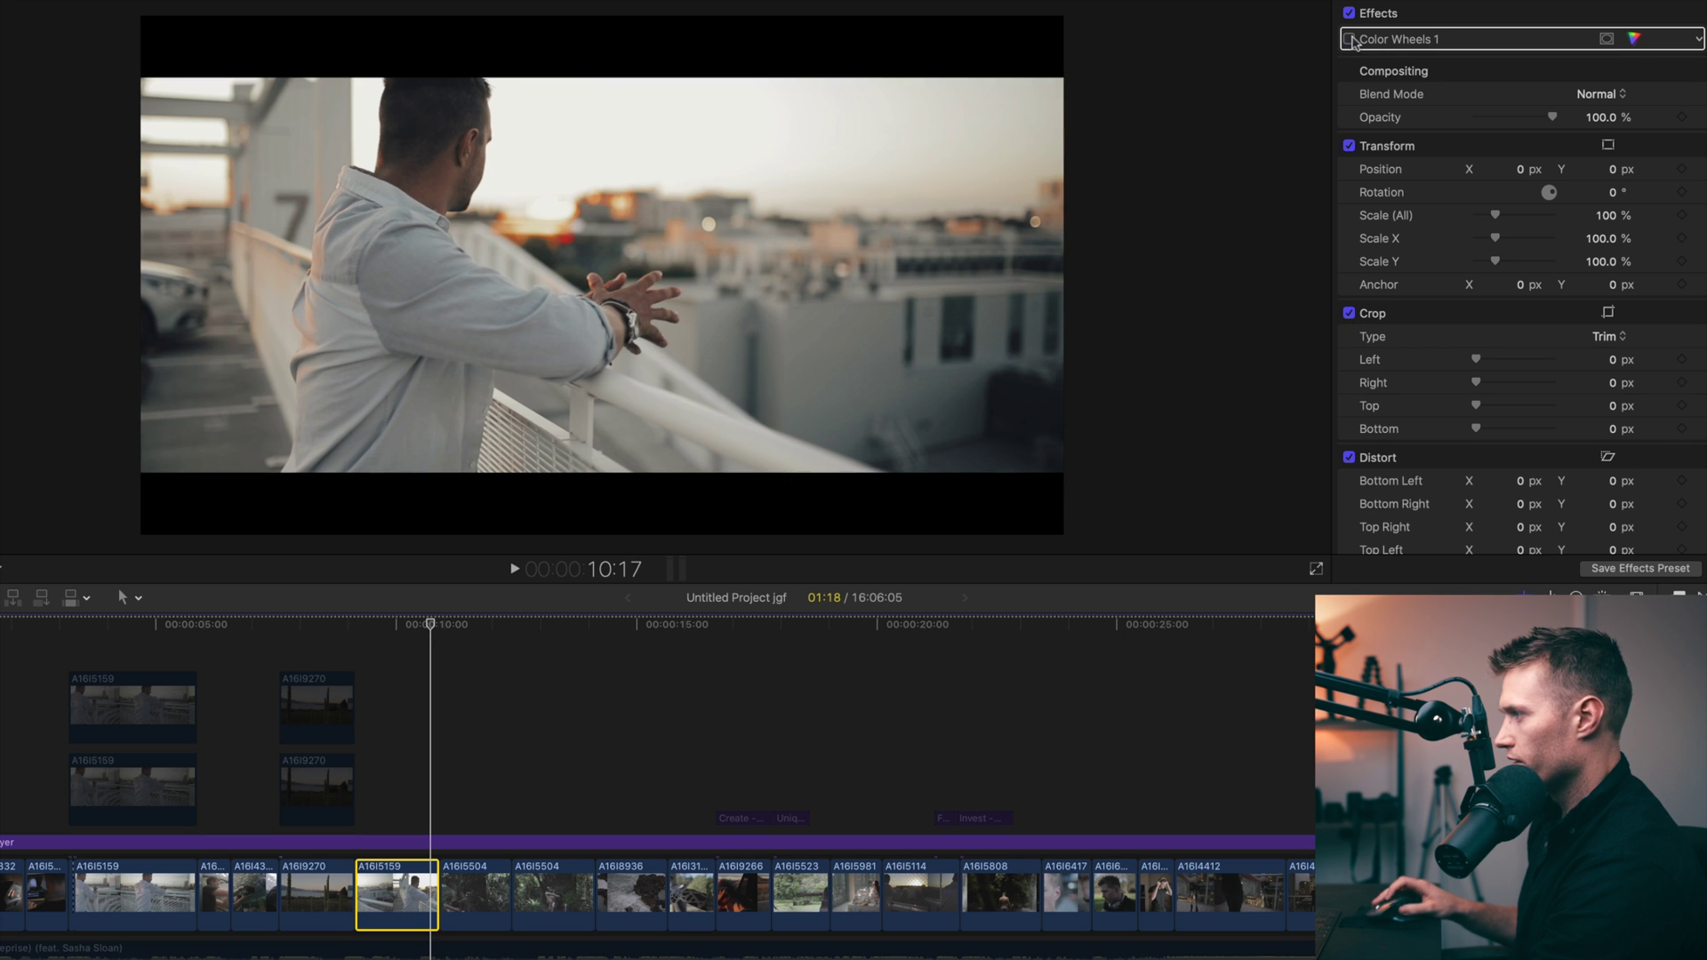
left_click(1349, 39)
Compare the first A16I5504 forest clip with its own Color Board 1 correction off and on.
left_click_drag(418, 625, 491, 643)
key("c")
left_click(1349, 39)
left_click(1349, 39)
left_click(1349, 39)
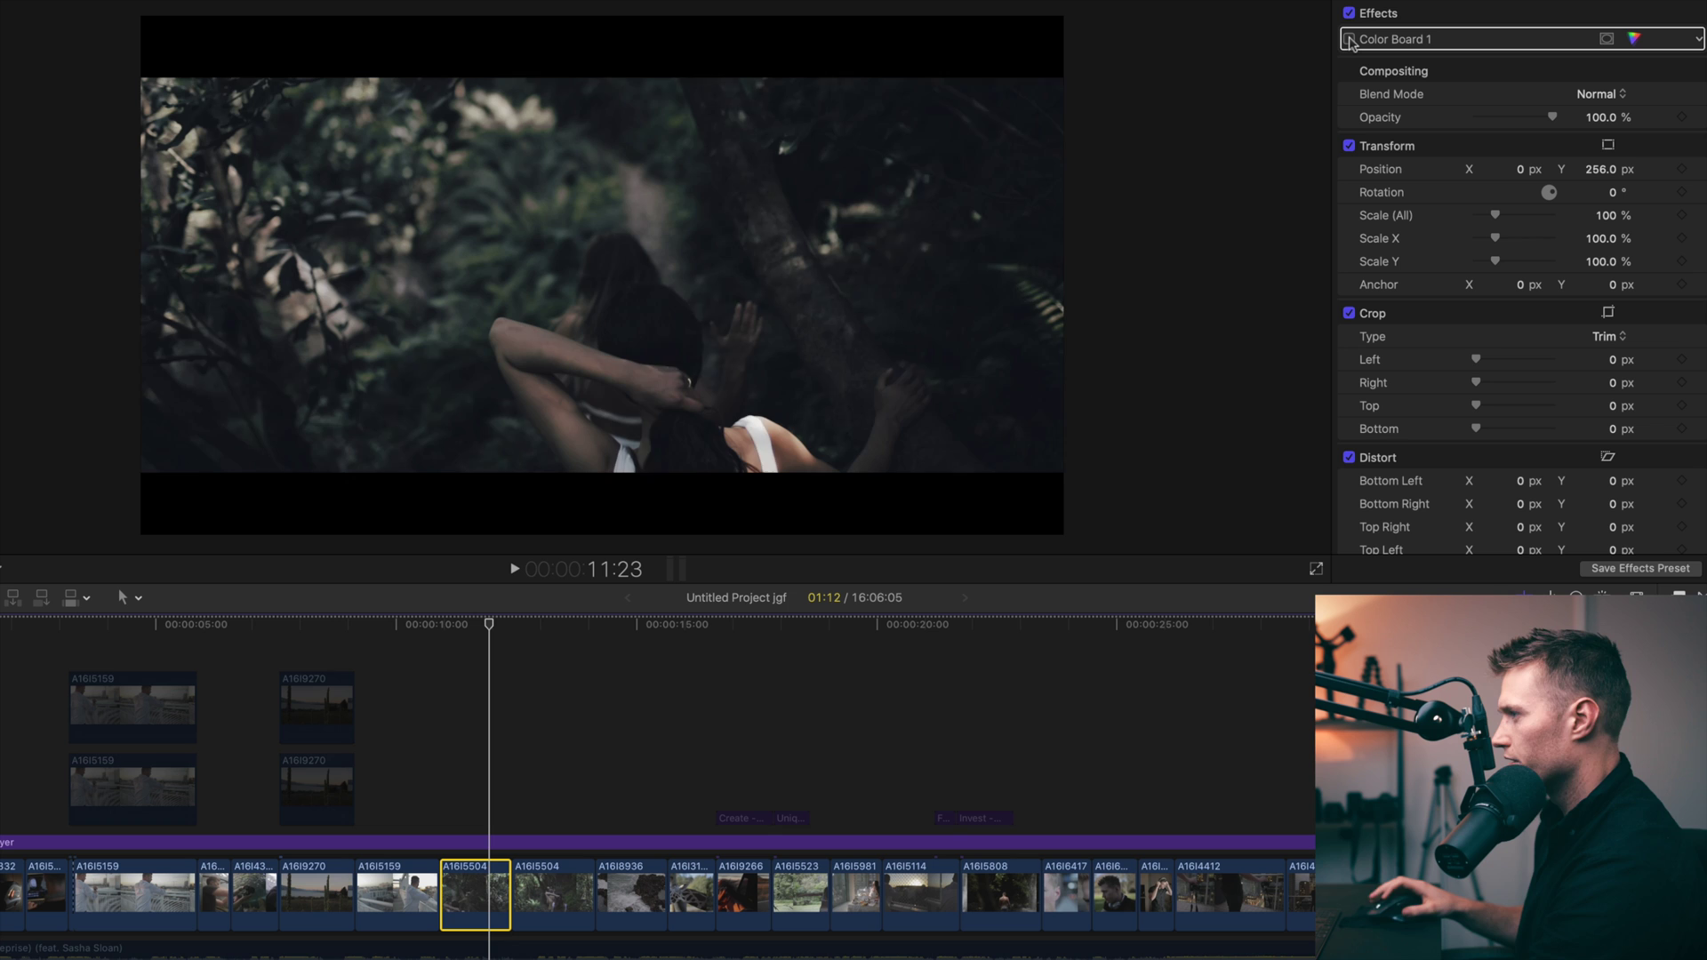
left_click(1349, 39)
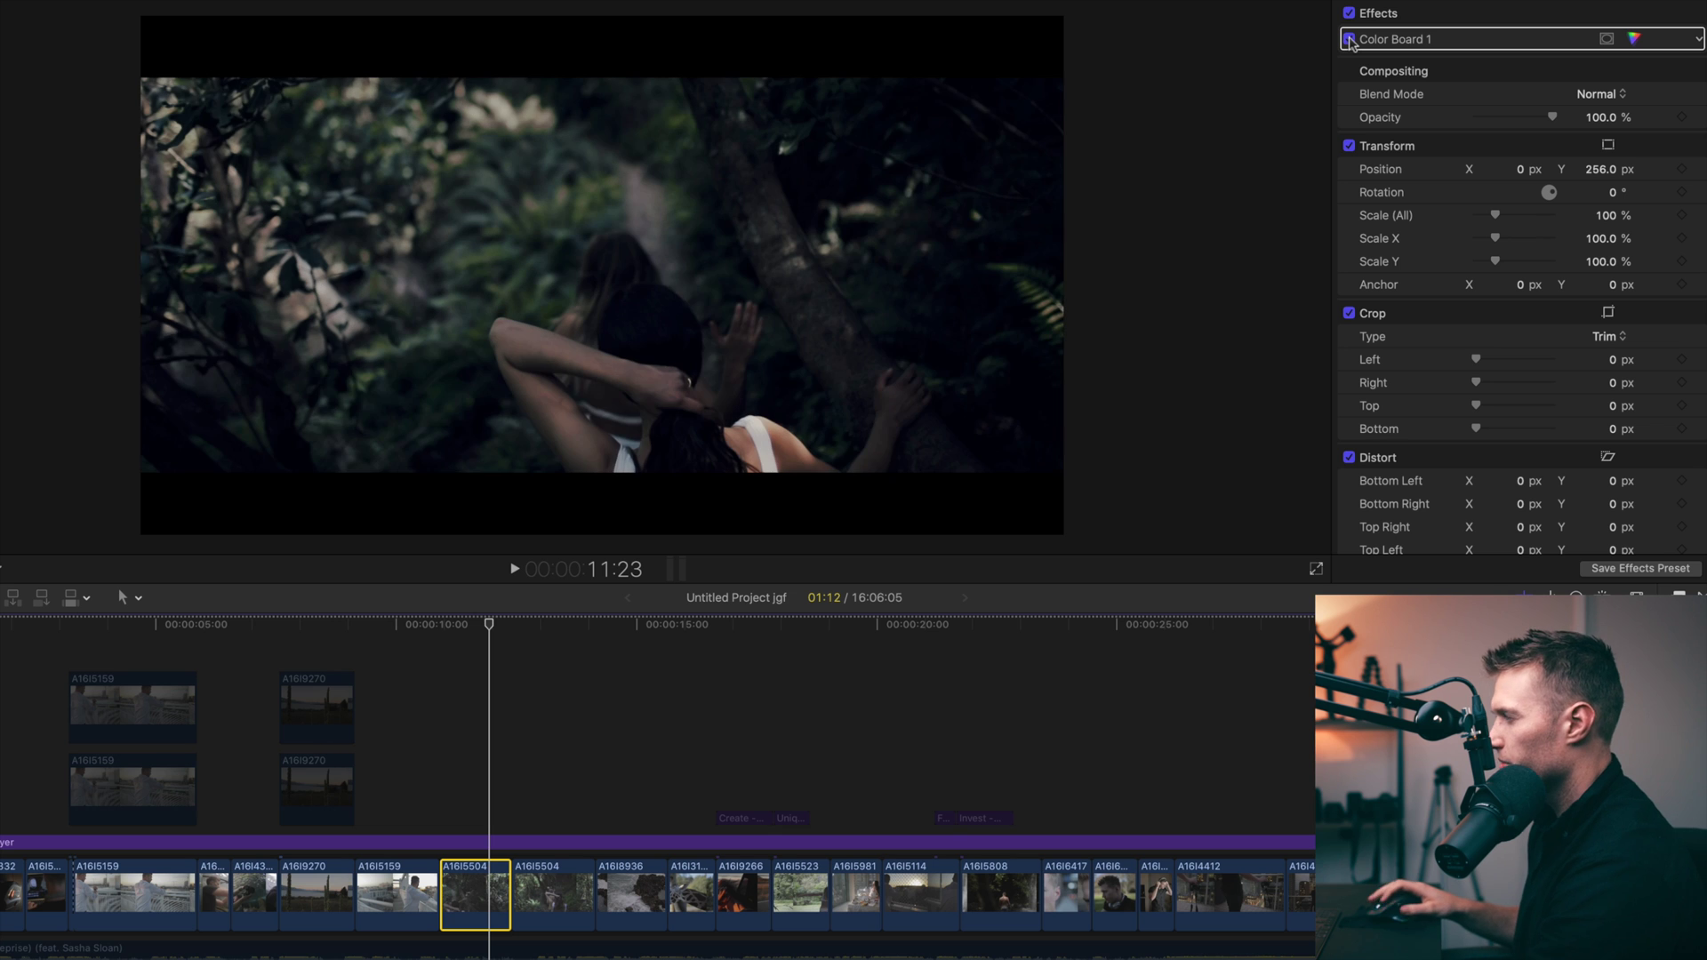
left_click(1350, 39)
left_click(1349, 39)
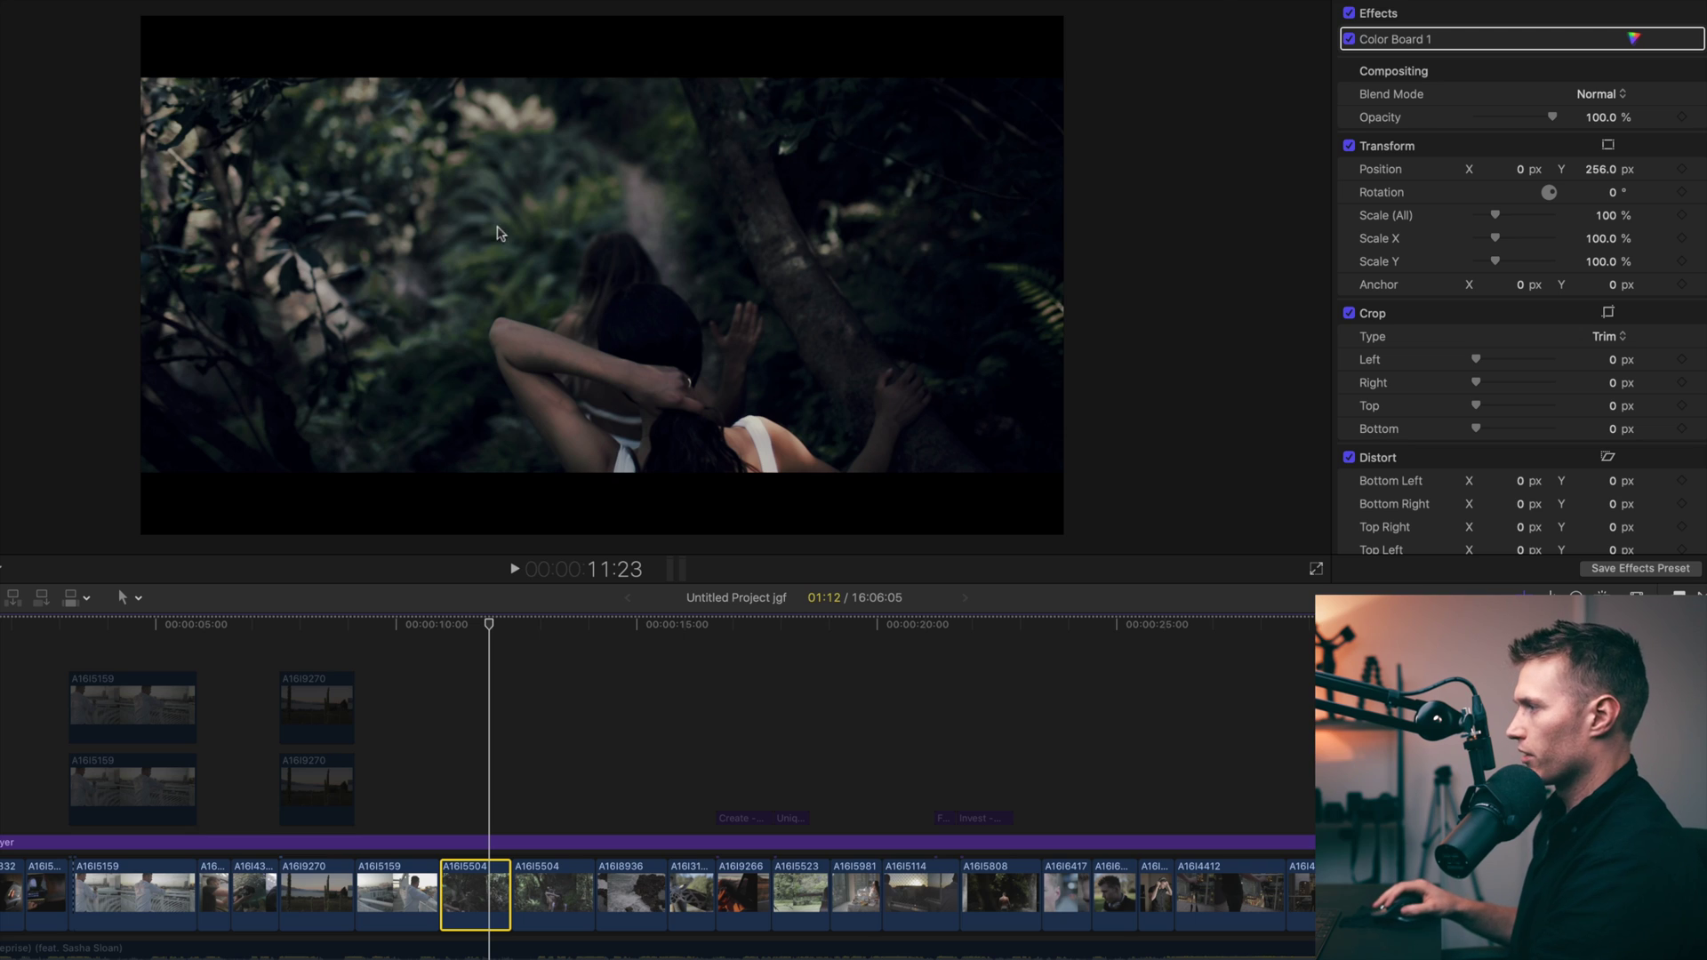
Compare the second A16I5504 forest clip with its own Color Board 1 and Color Wheels 1 corrections off and on.
left_click(581, 655)
left_click(566, 919)
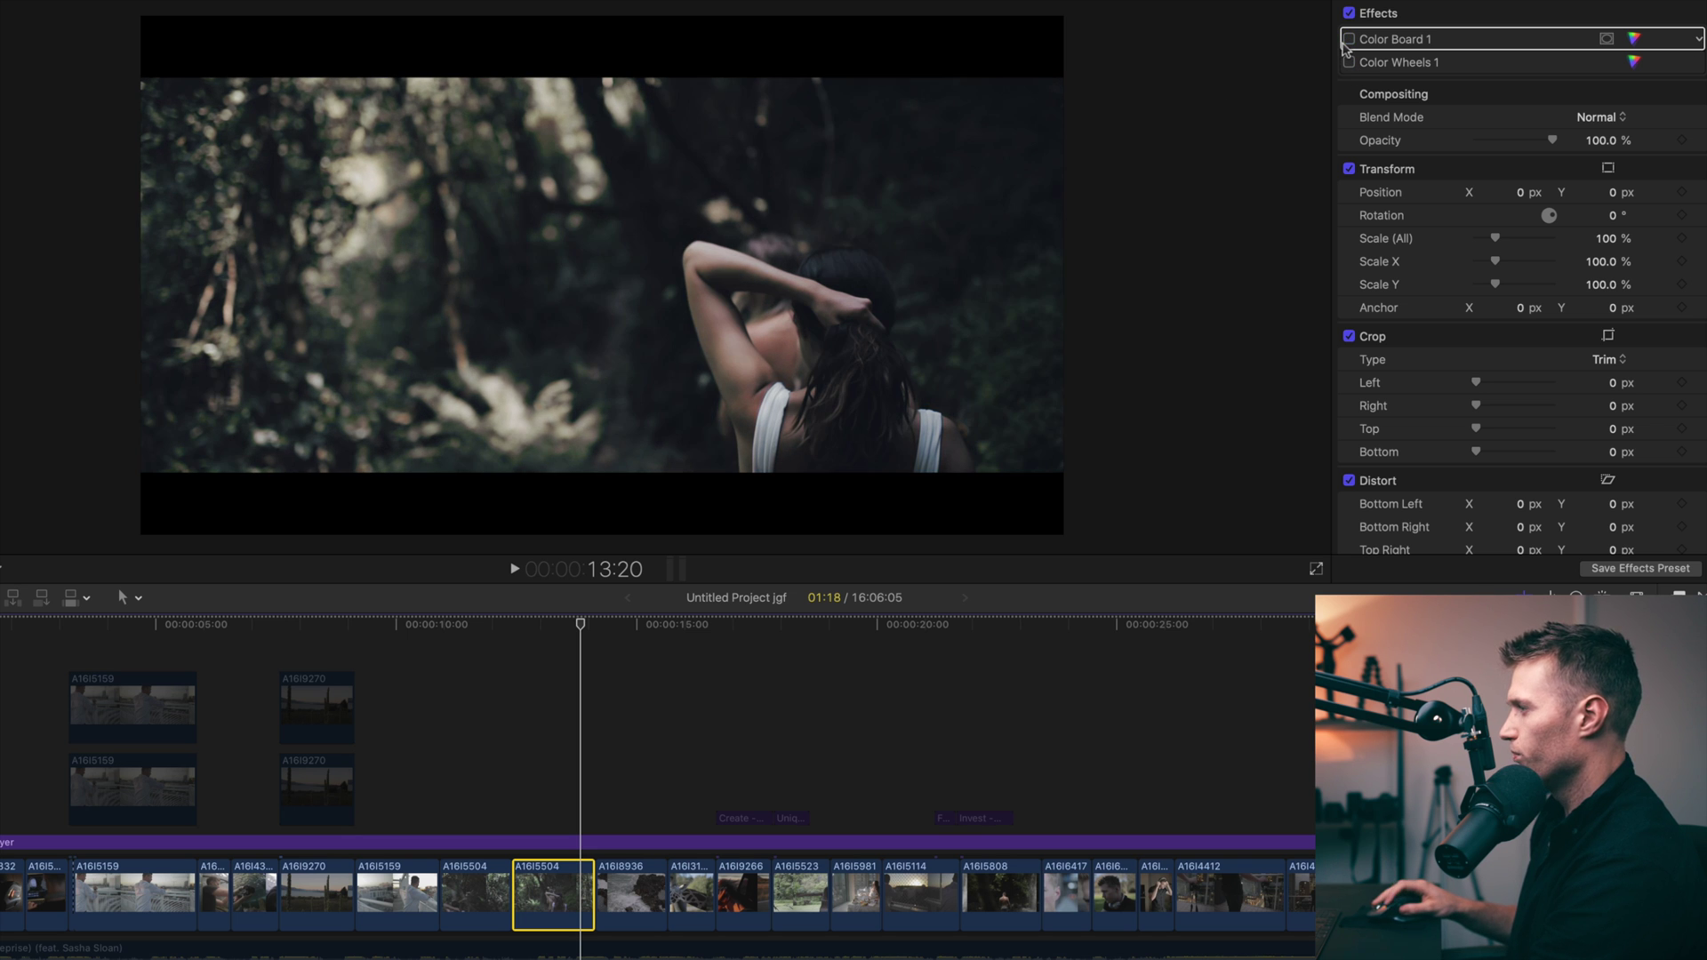
left_click(1347, 41)
Compare the second A16I5504 forest clip with the adjustment layer's Gold Blue Custom LUT off and on.
left_click(582, 842)
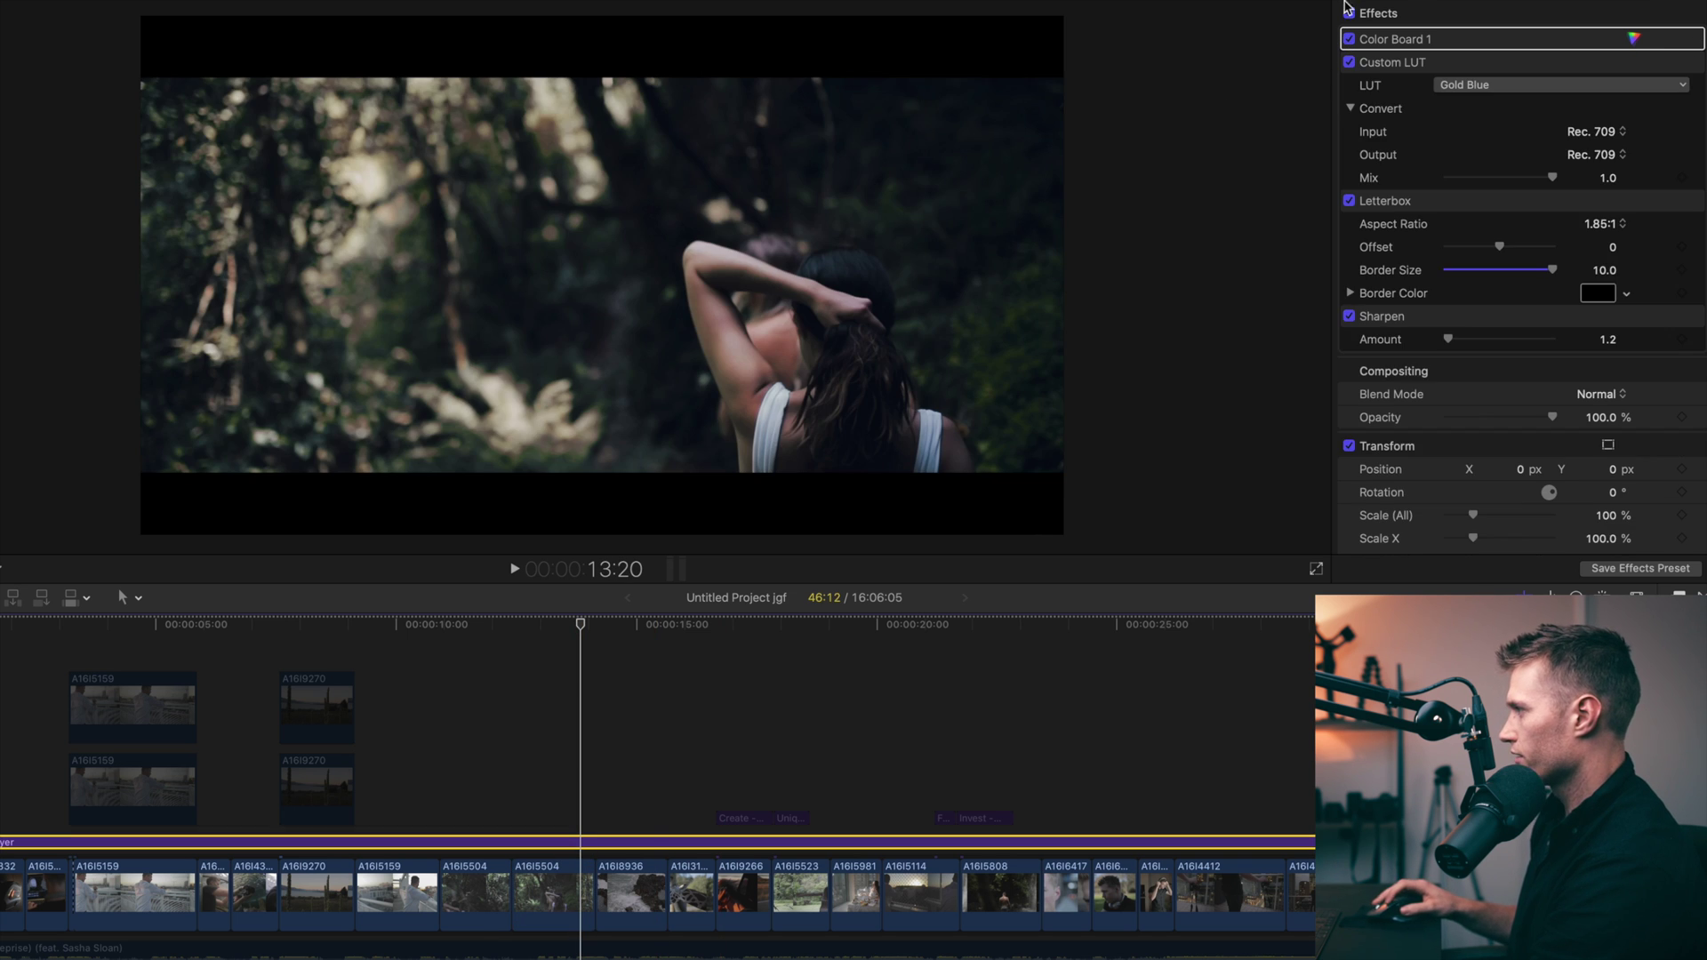
left_click(1350, 63)
left_click(1350, 63)
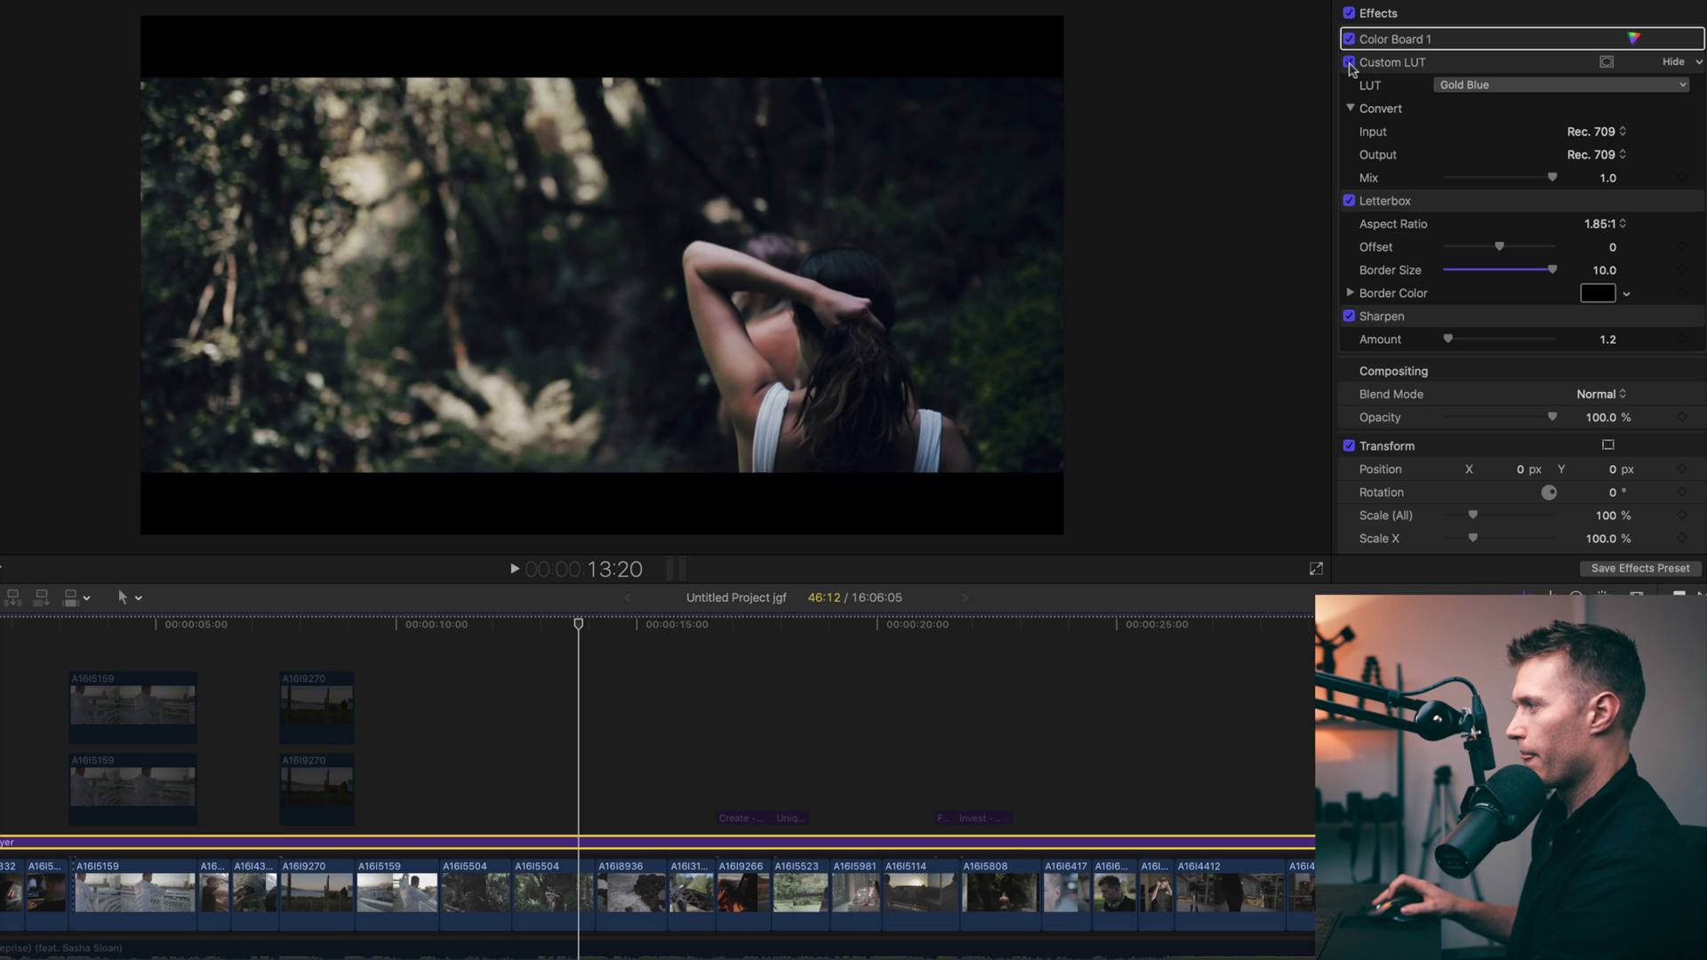
left_click(1350, 64)
left_click(1350, 64)
Review the rocky coast shot and compare the giraffe clip with its Color Wheels 1 correction off and on.
left_click_drag(648, 625, 664, 625)
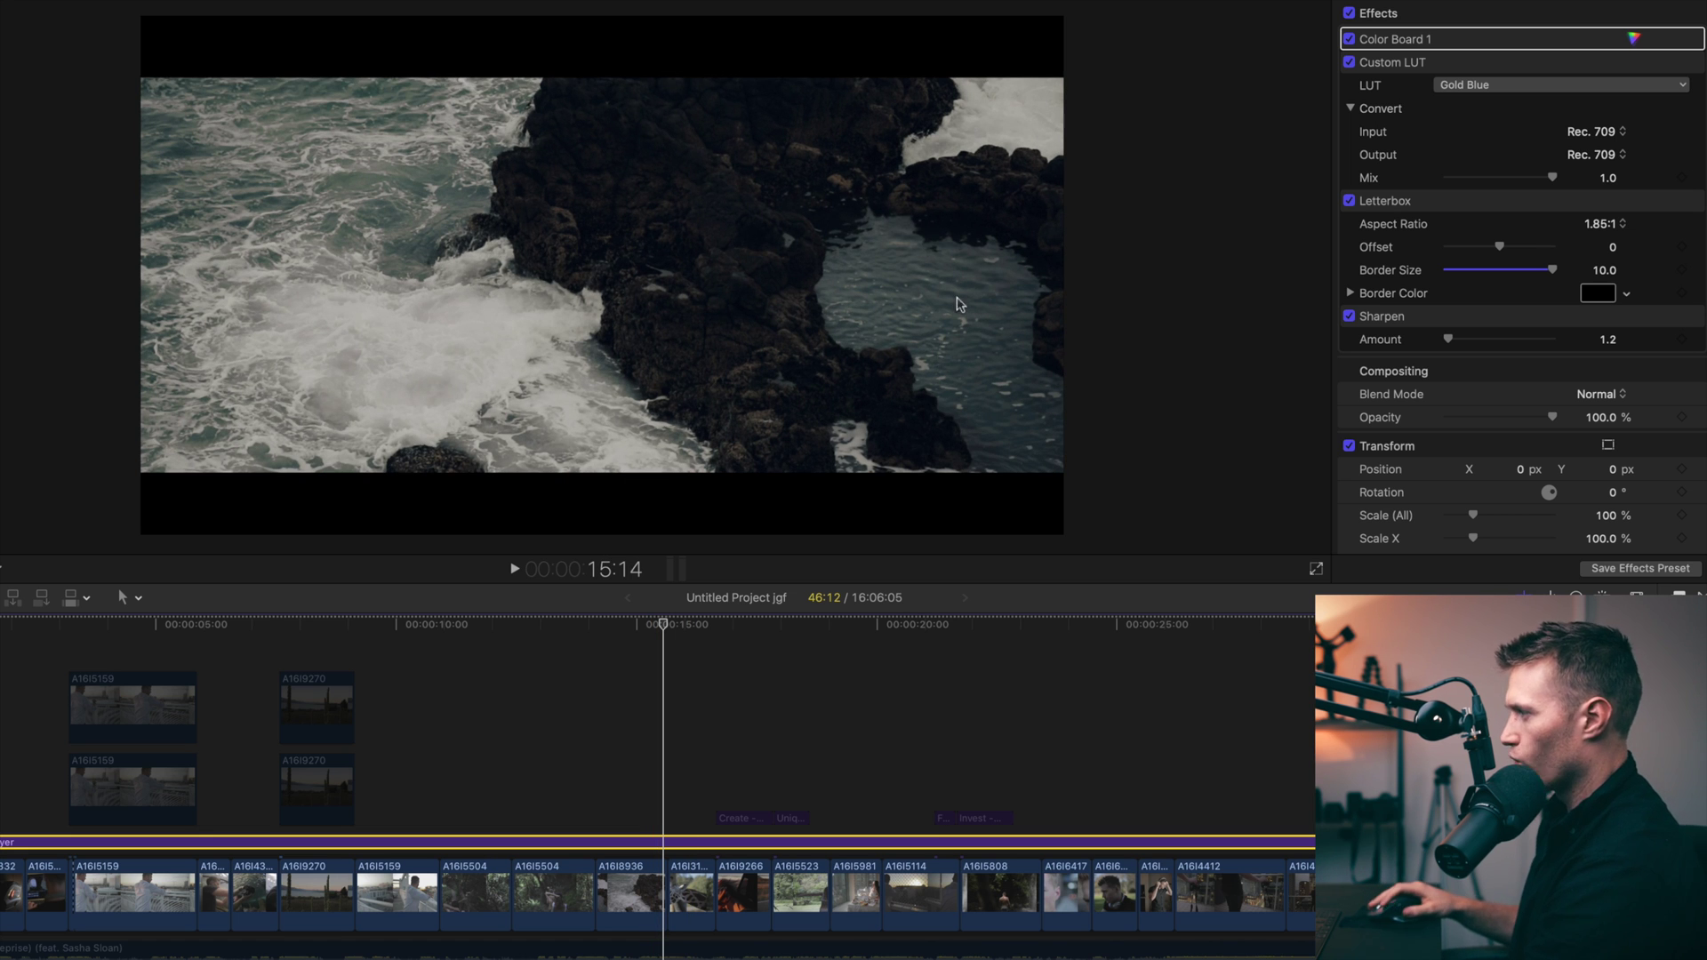
left_click_drag(666, 627, 690, 627)
key("c")
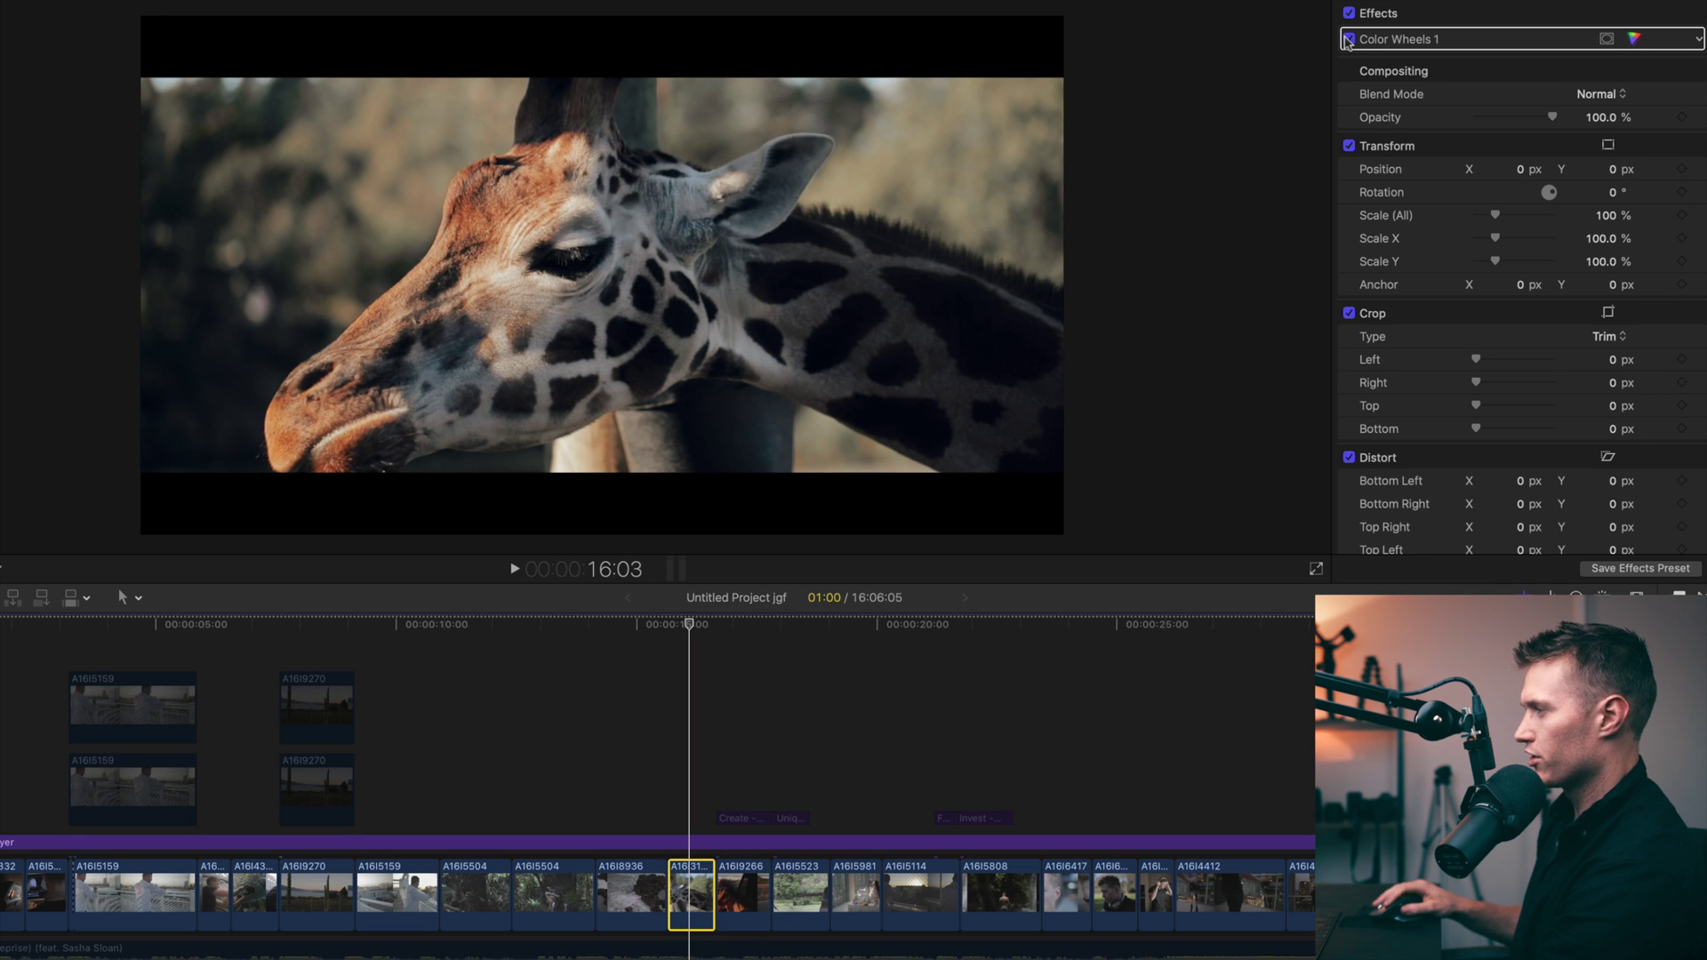
left_click(1348, 39)
left_click(1348, 39)
Compare the sunlit car window shot with the adjustment layer's Color Board 1 and Gold Blue Custom LUT each off and on.
left_click_drag(686, 626, 766, 628)
key("c")
left_click(754, 842)
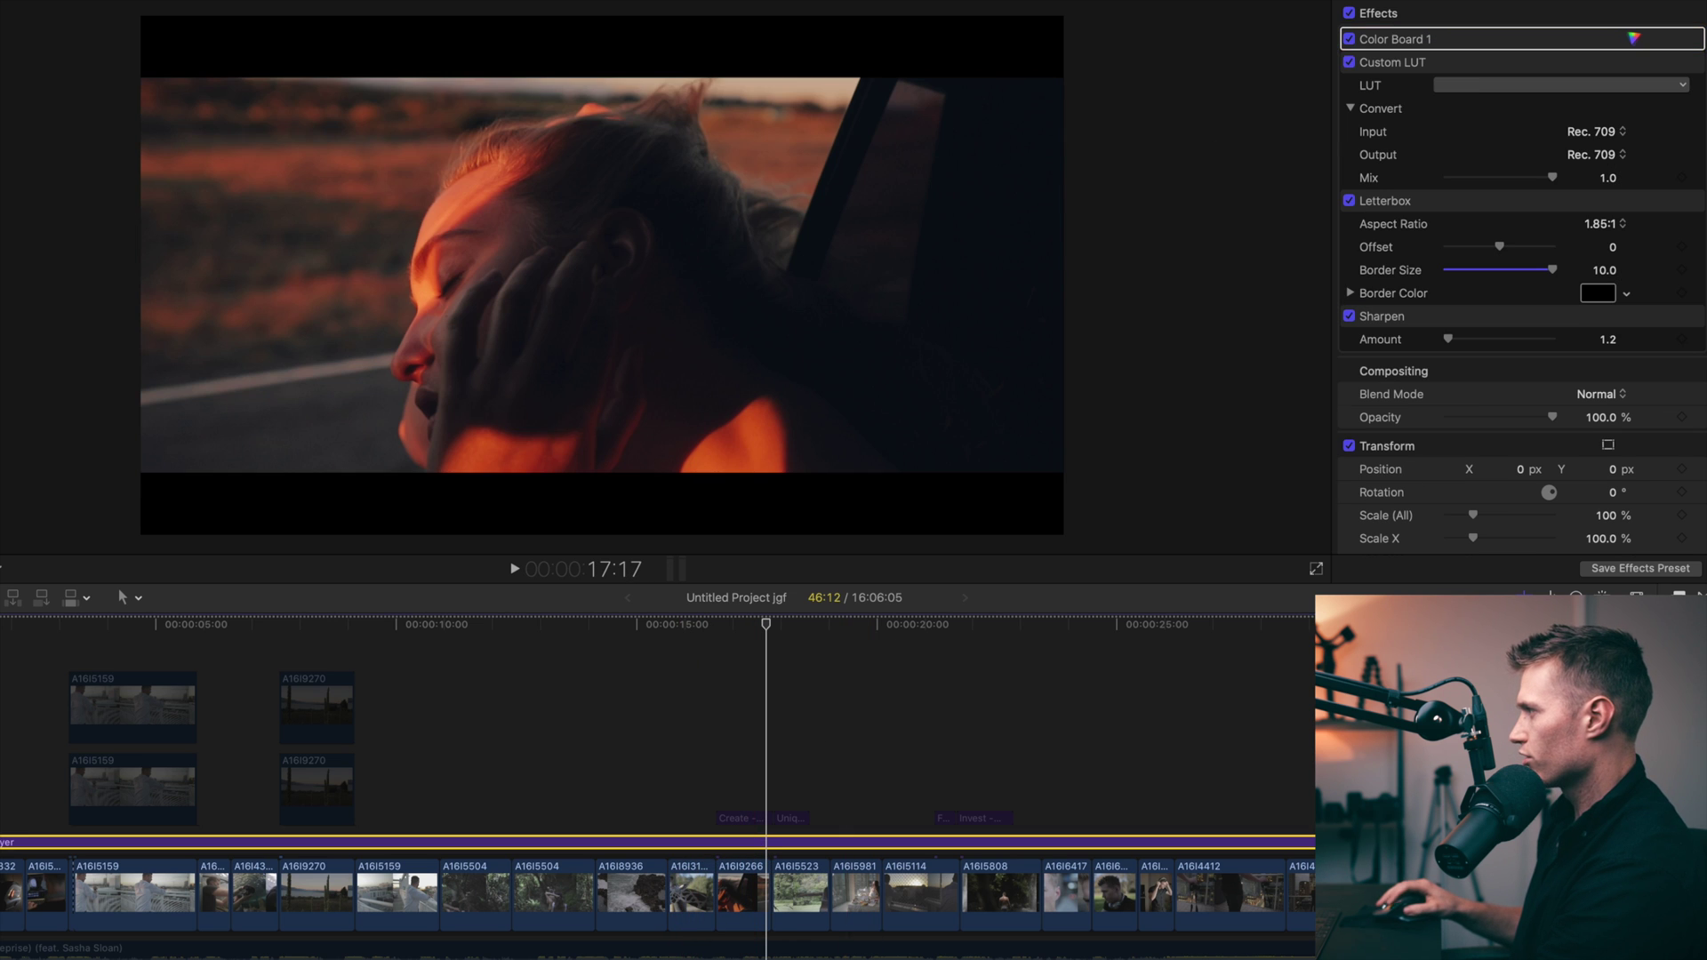
left_click(1350, 39)
left_click(1349, 40)
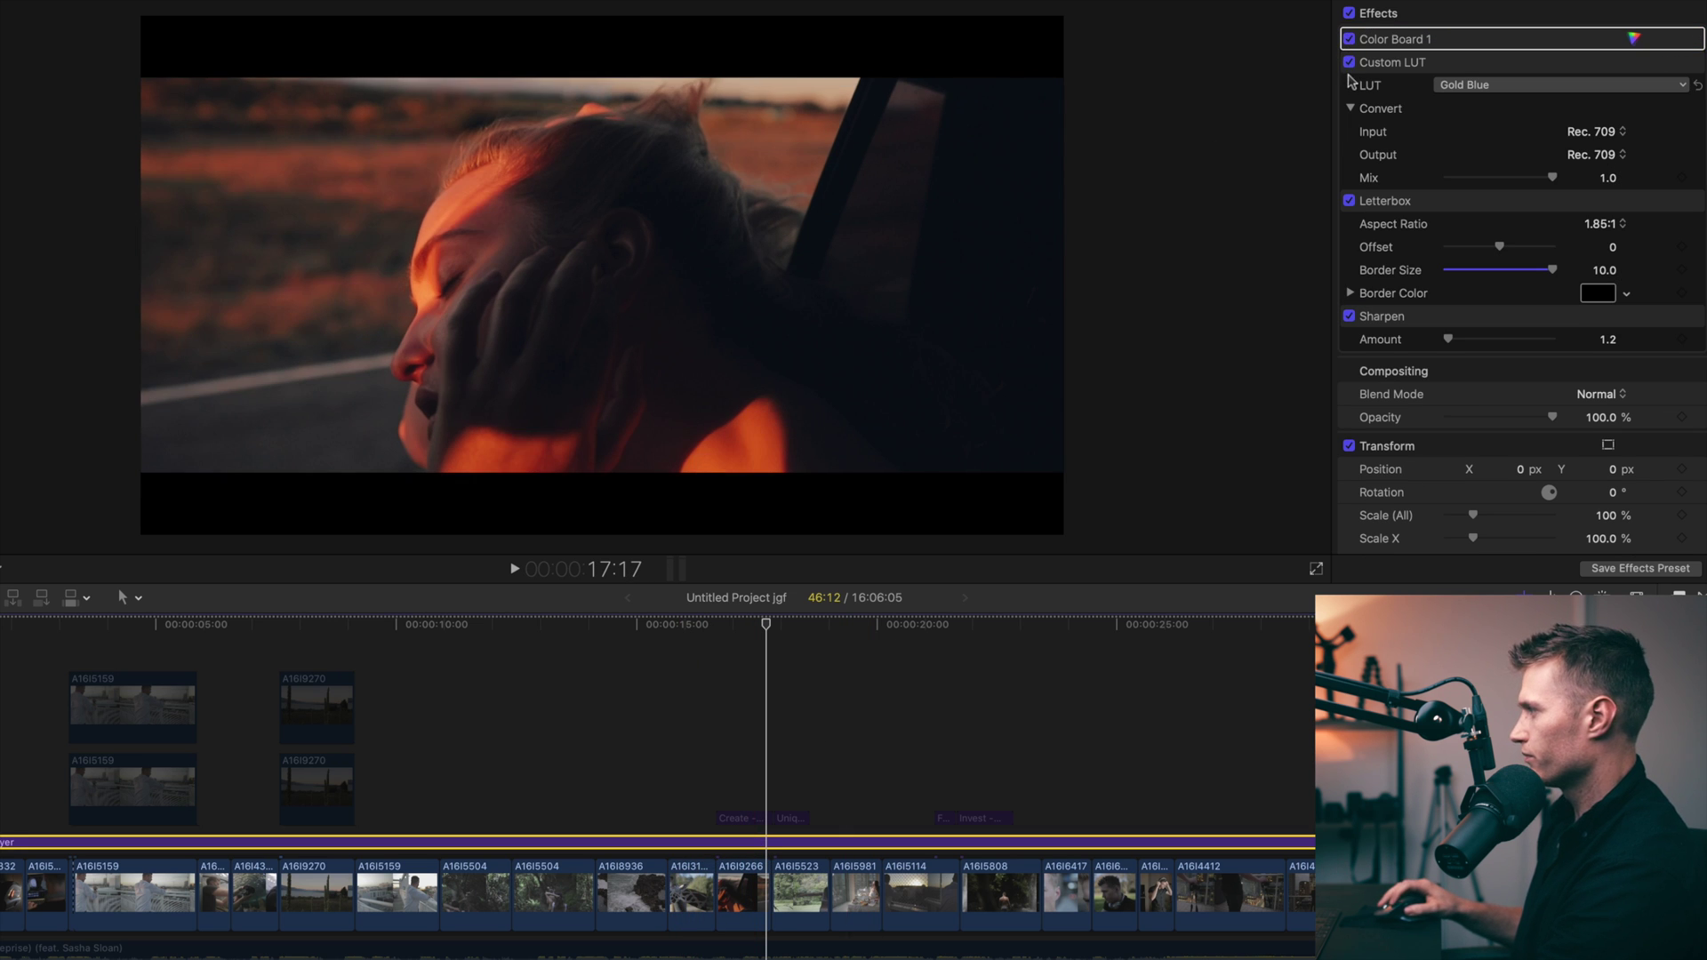
left_click(1348, 64)
left_click(1348, 64)
left_click(1349, 64)
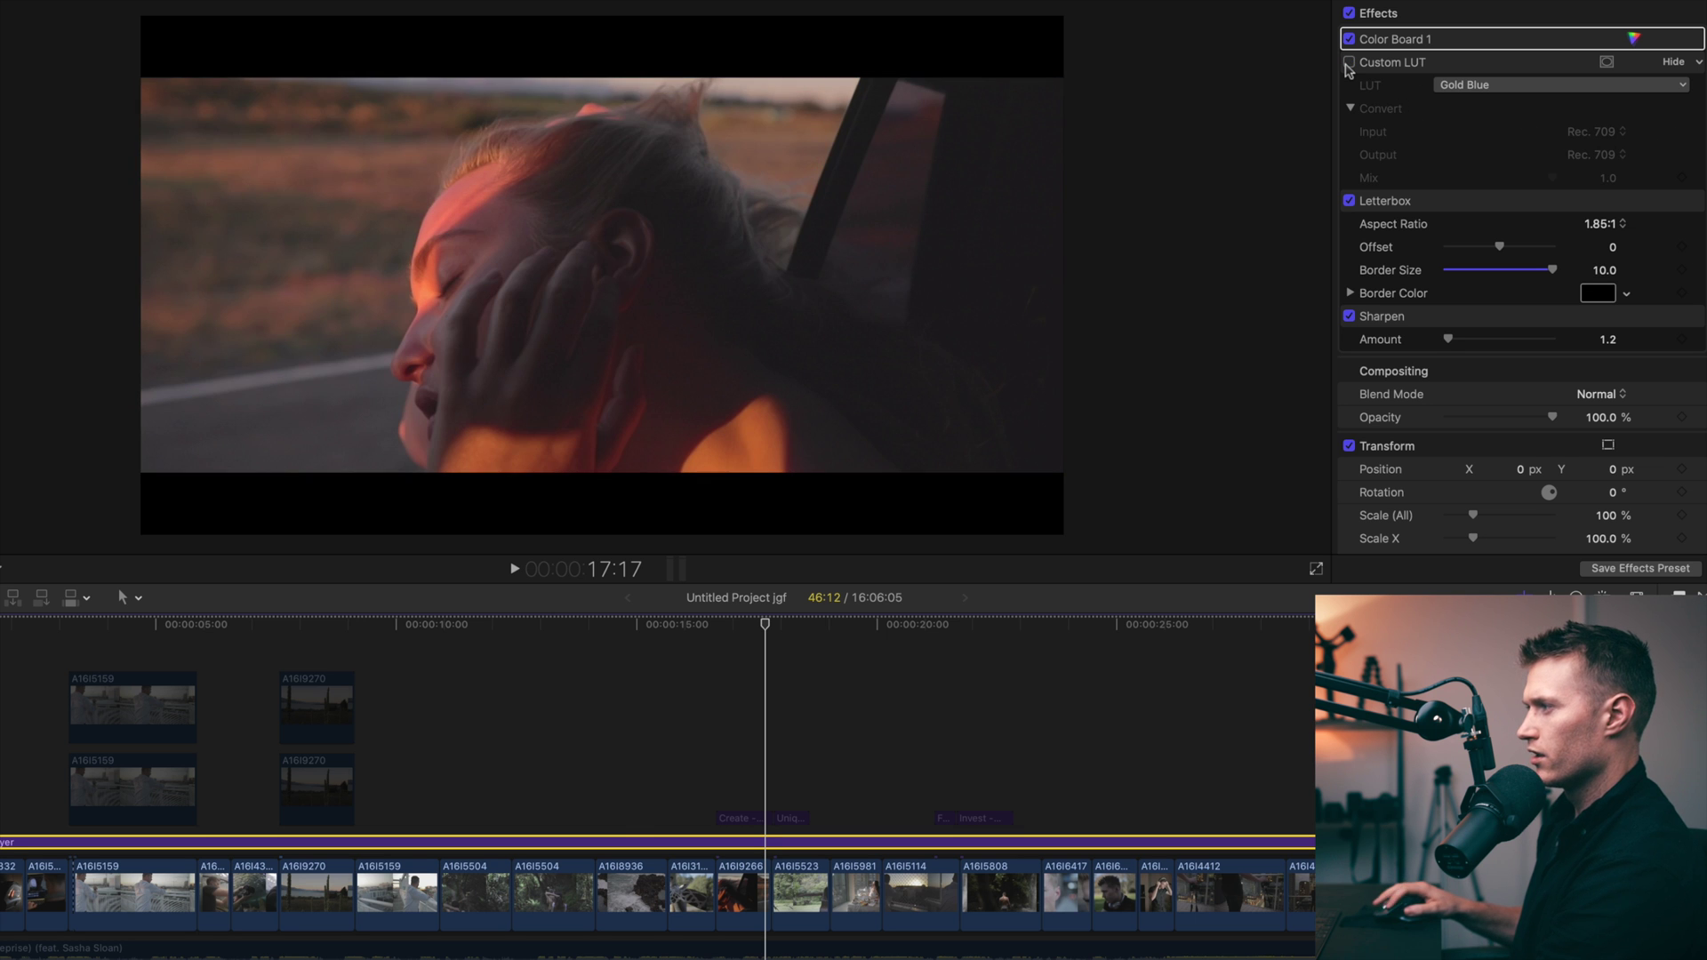
left_click(1349, 64)
Compare the A16I5808 waterfall clip with its own Color Board 1 and Color Wheels 1 corrections off and on.
left_click_drag(765, 624, 1035, 623)
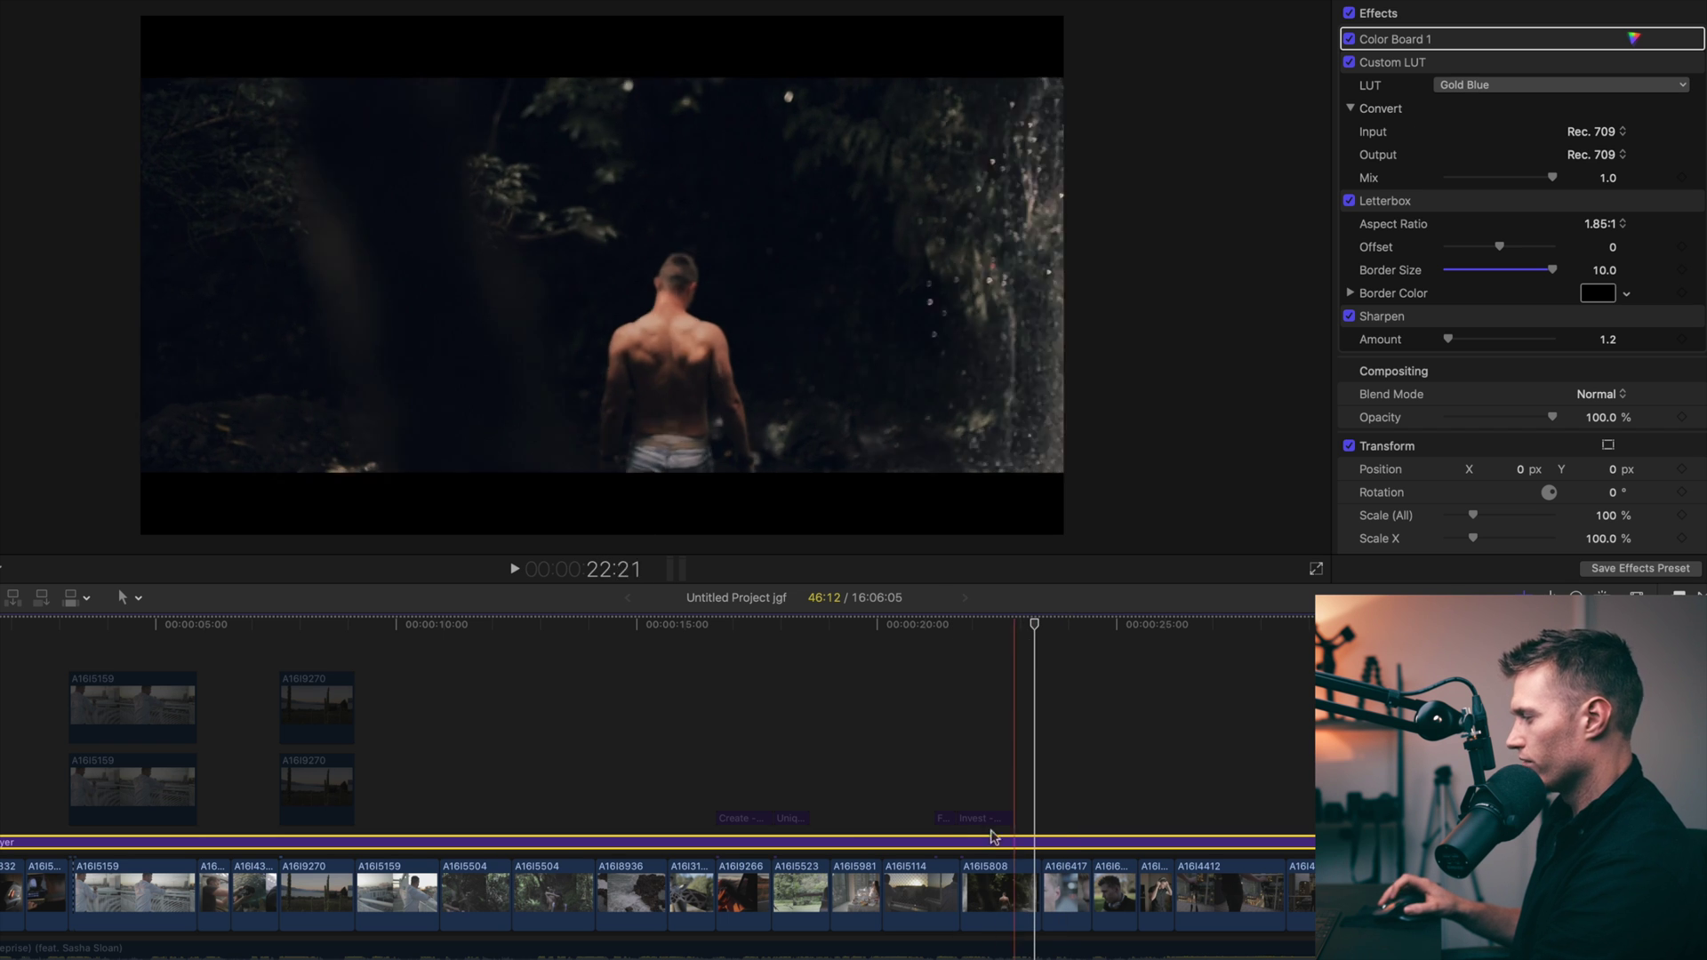
left_click(1021, 913)
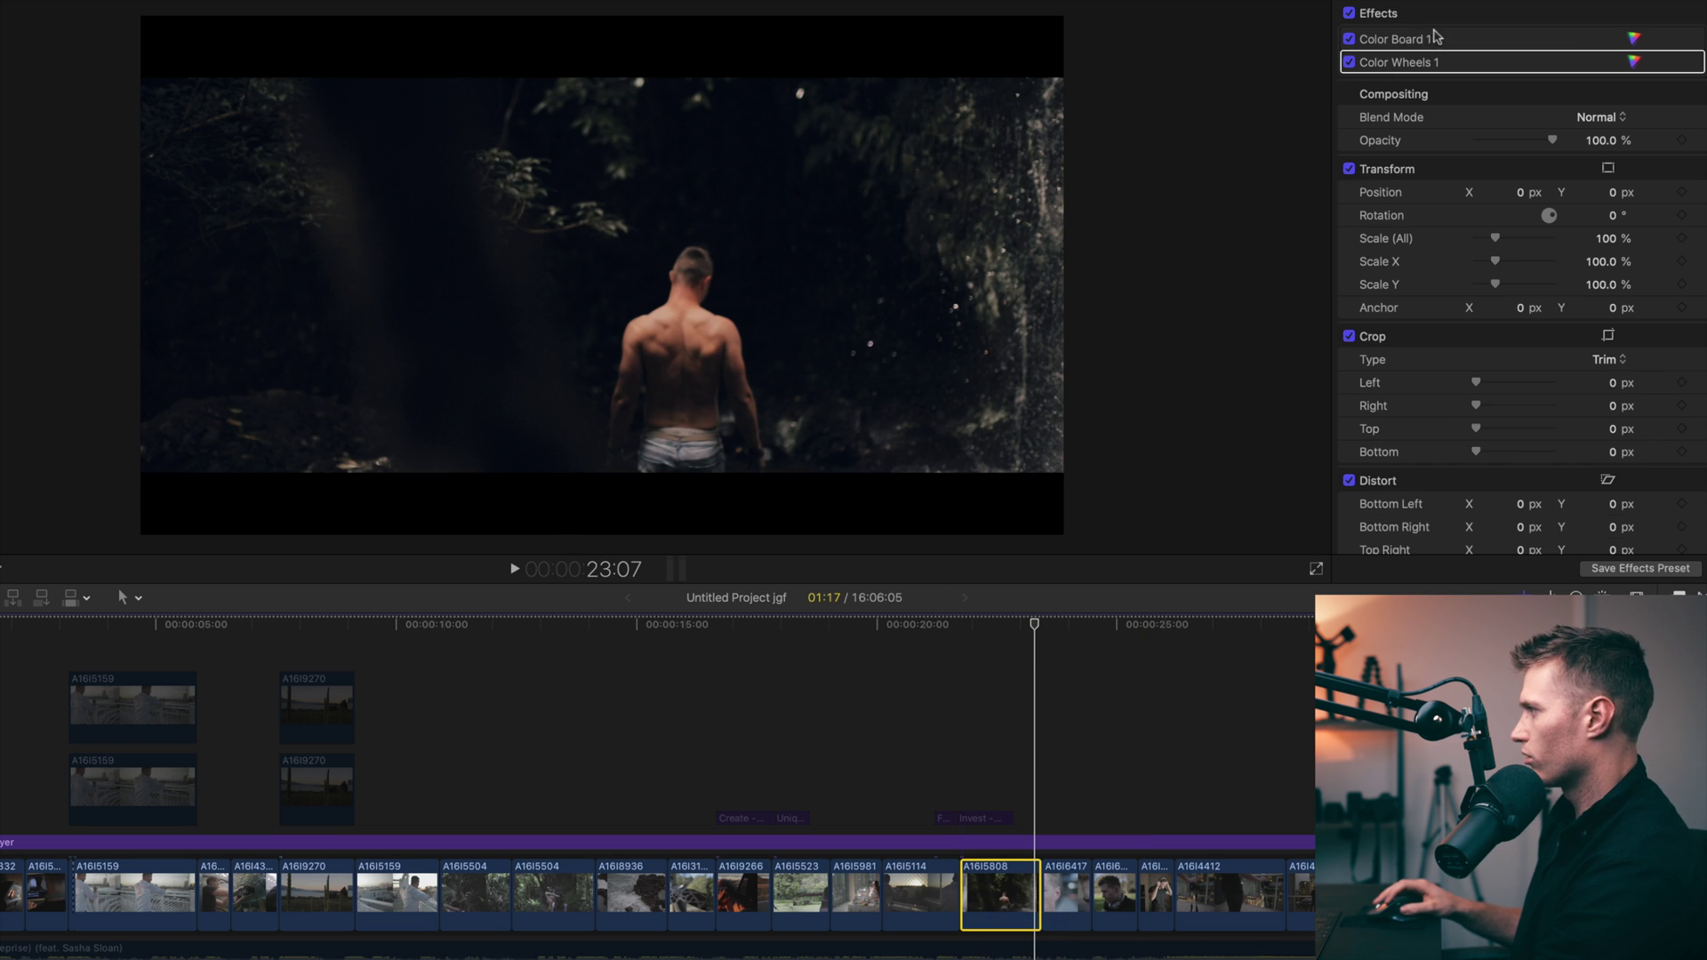
left_click(1350, 40)
left_click(1350, 40)
left_click(1350, 40)
left_click(1350, 40)
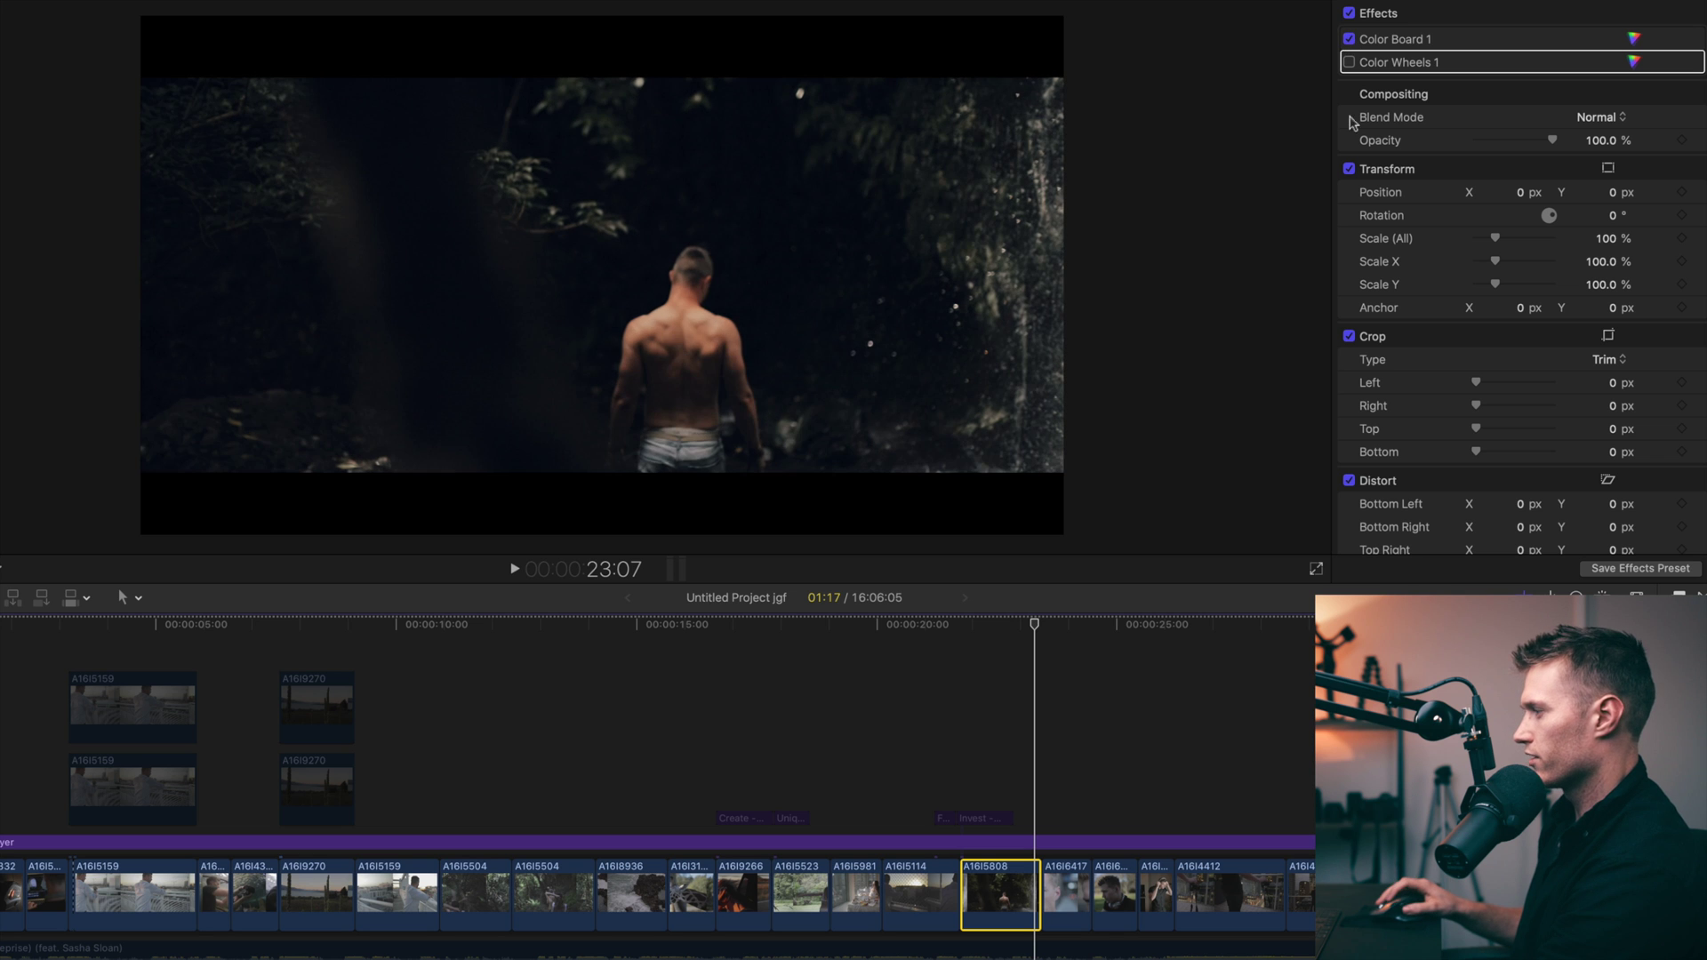
Compare the A16I6417 close-up face shot with the adjustment layer's Custom LUT off and on.
left_click(1002, 841)
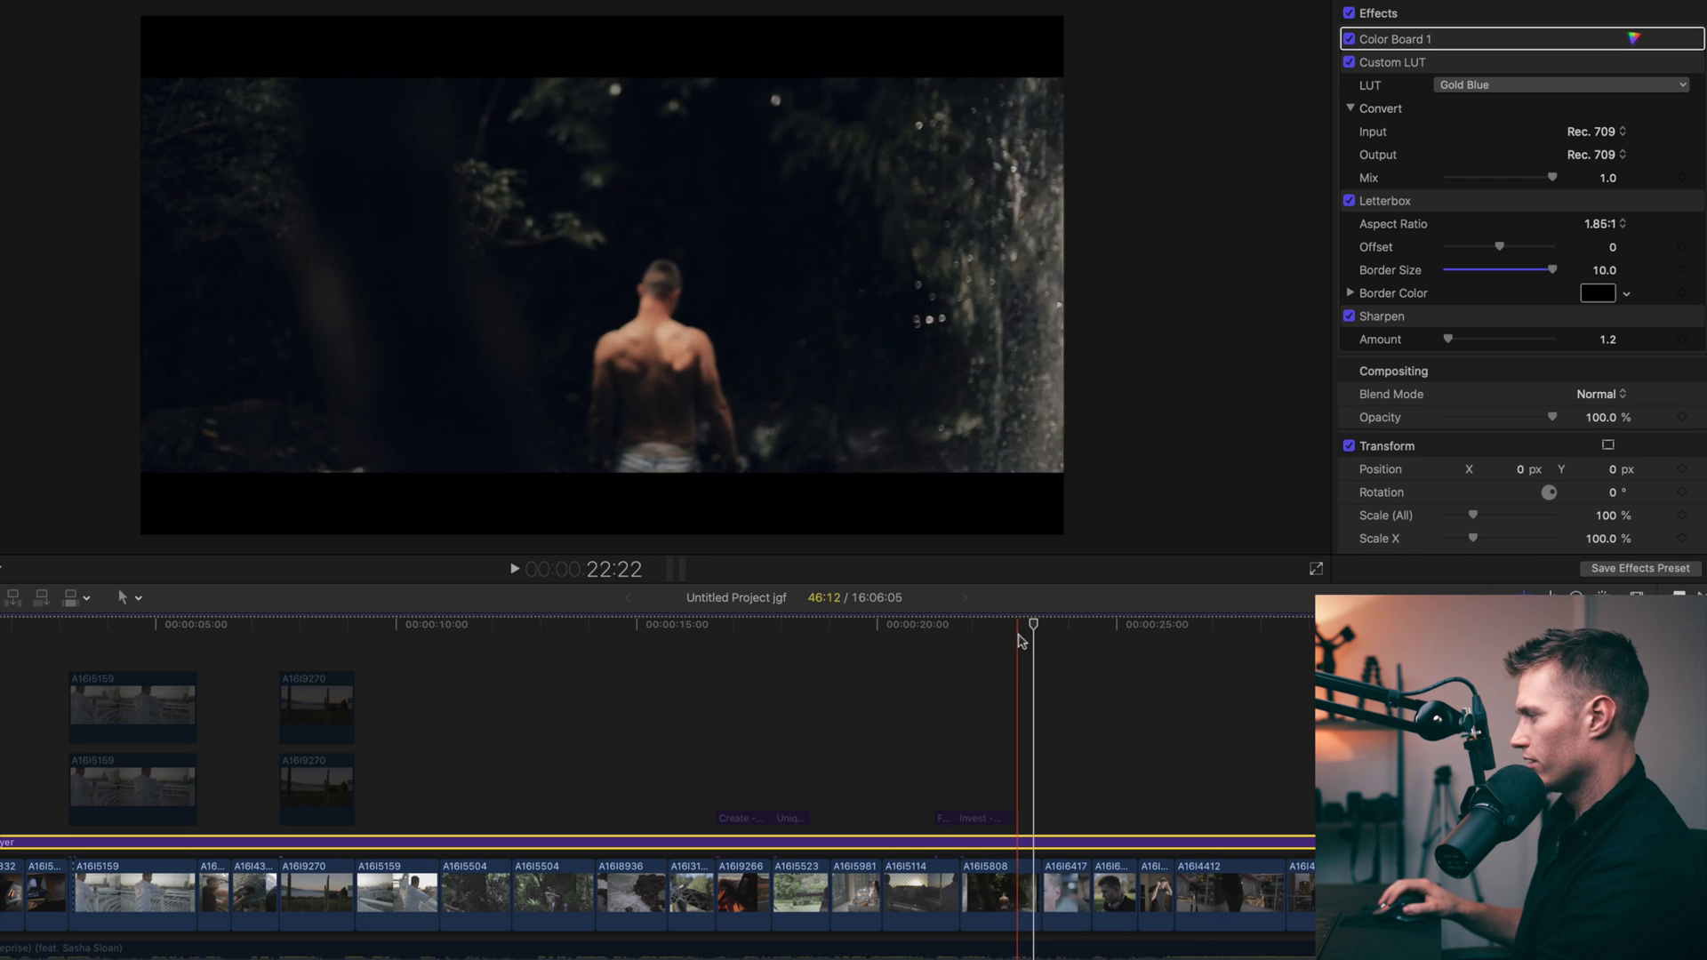
mouse_move(1023, 625)
left_mouse_down()
mouse_move(1101, 624)
mouse_move(1032, 624)
mouse_move(1052, 627)
left_mouse_up()
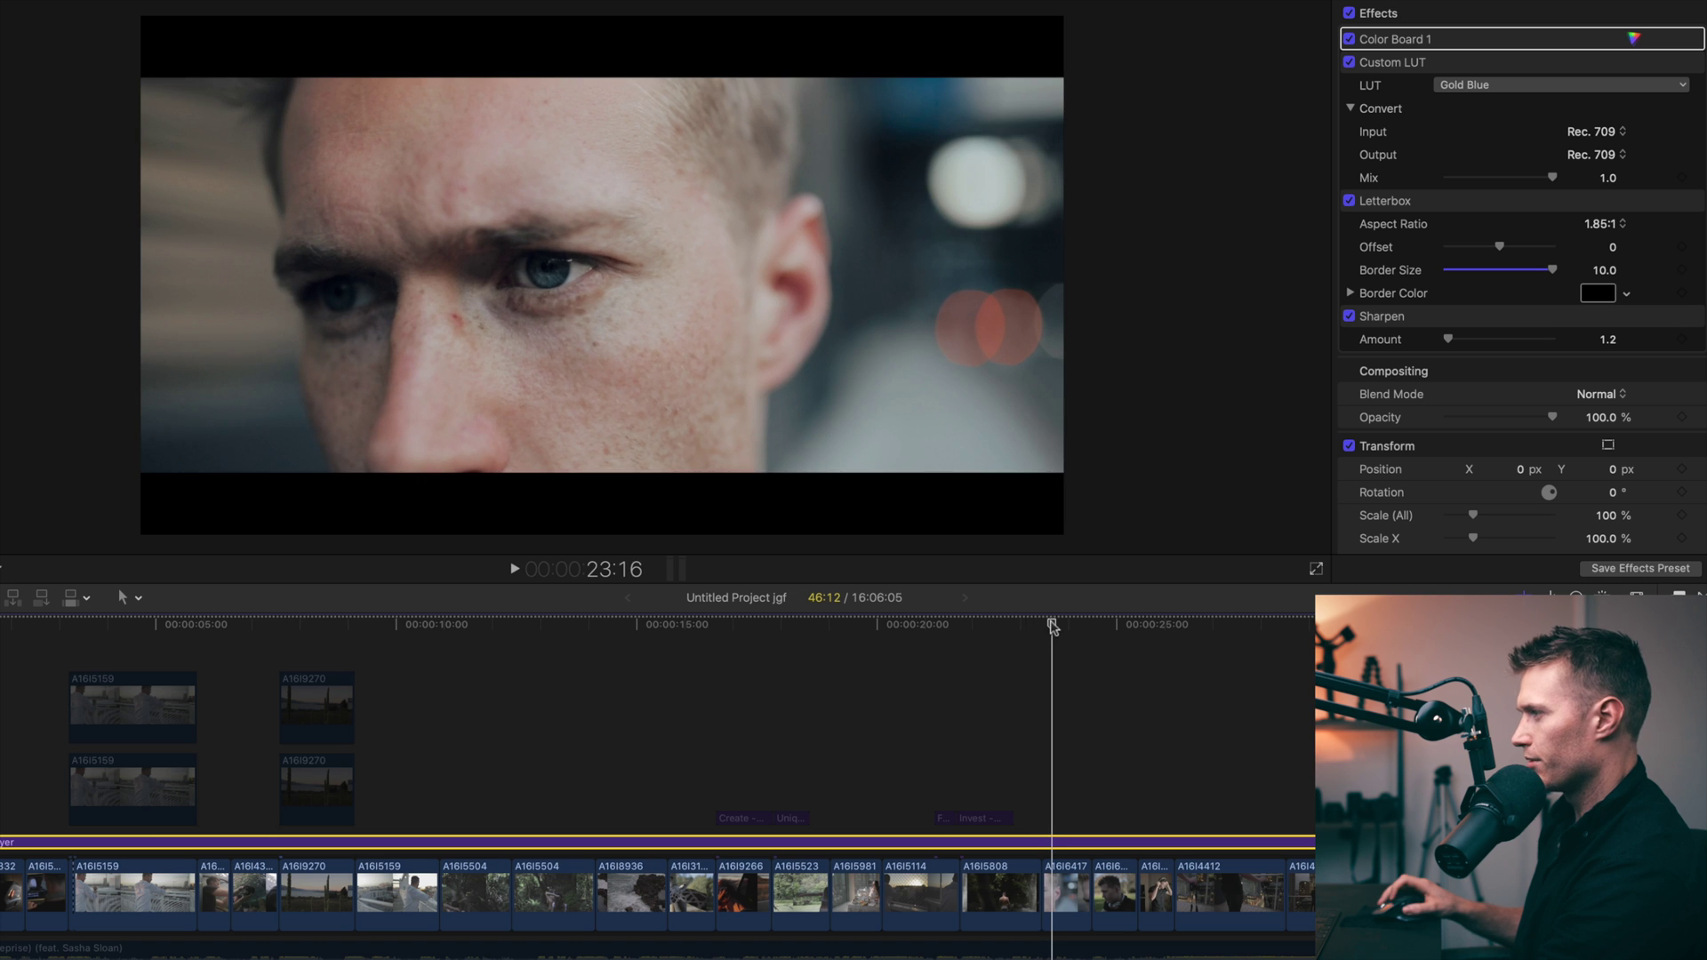
left_click(1348, 64)
left_click(1348, 64)
Inspect the telephoto camera clip's own effects and compare the shot with the adjustment layer's Custom LUT off and on.
left_click_drag(1031, 625, 1123, 628)
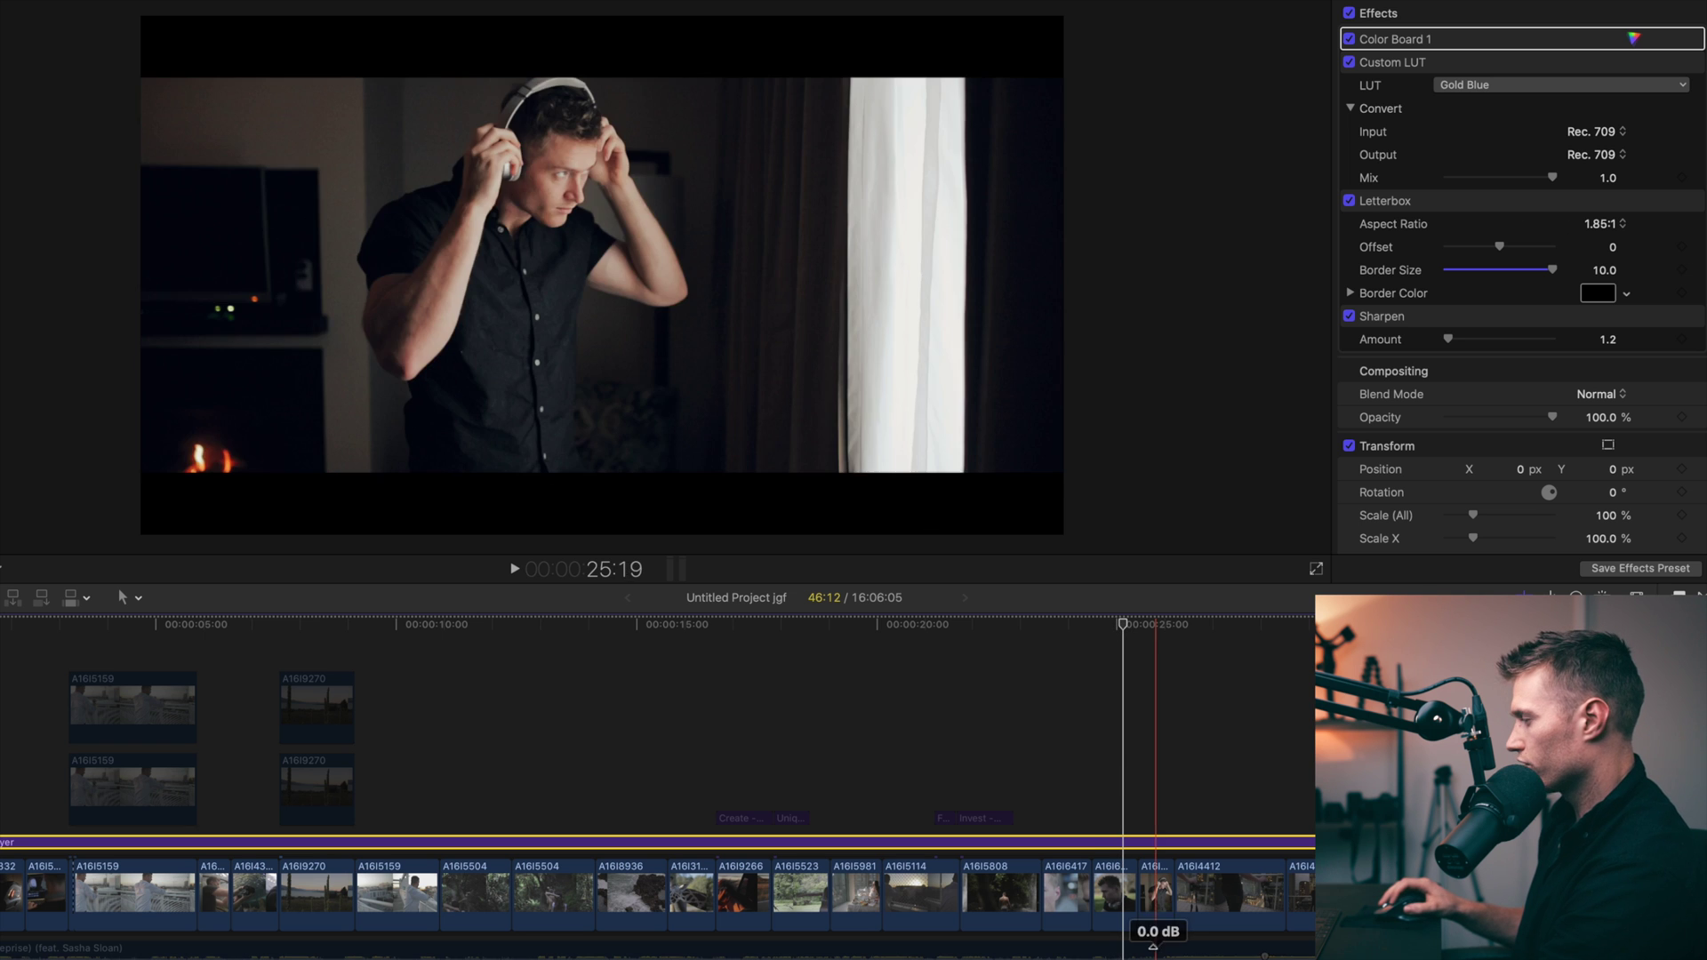
left_click(1116, 892)
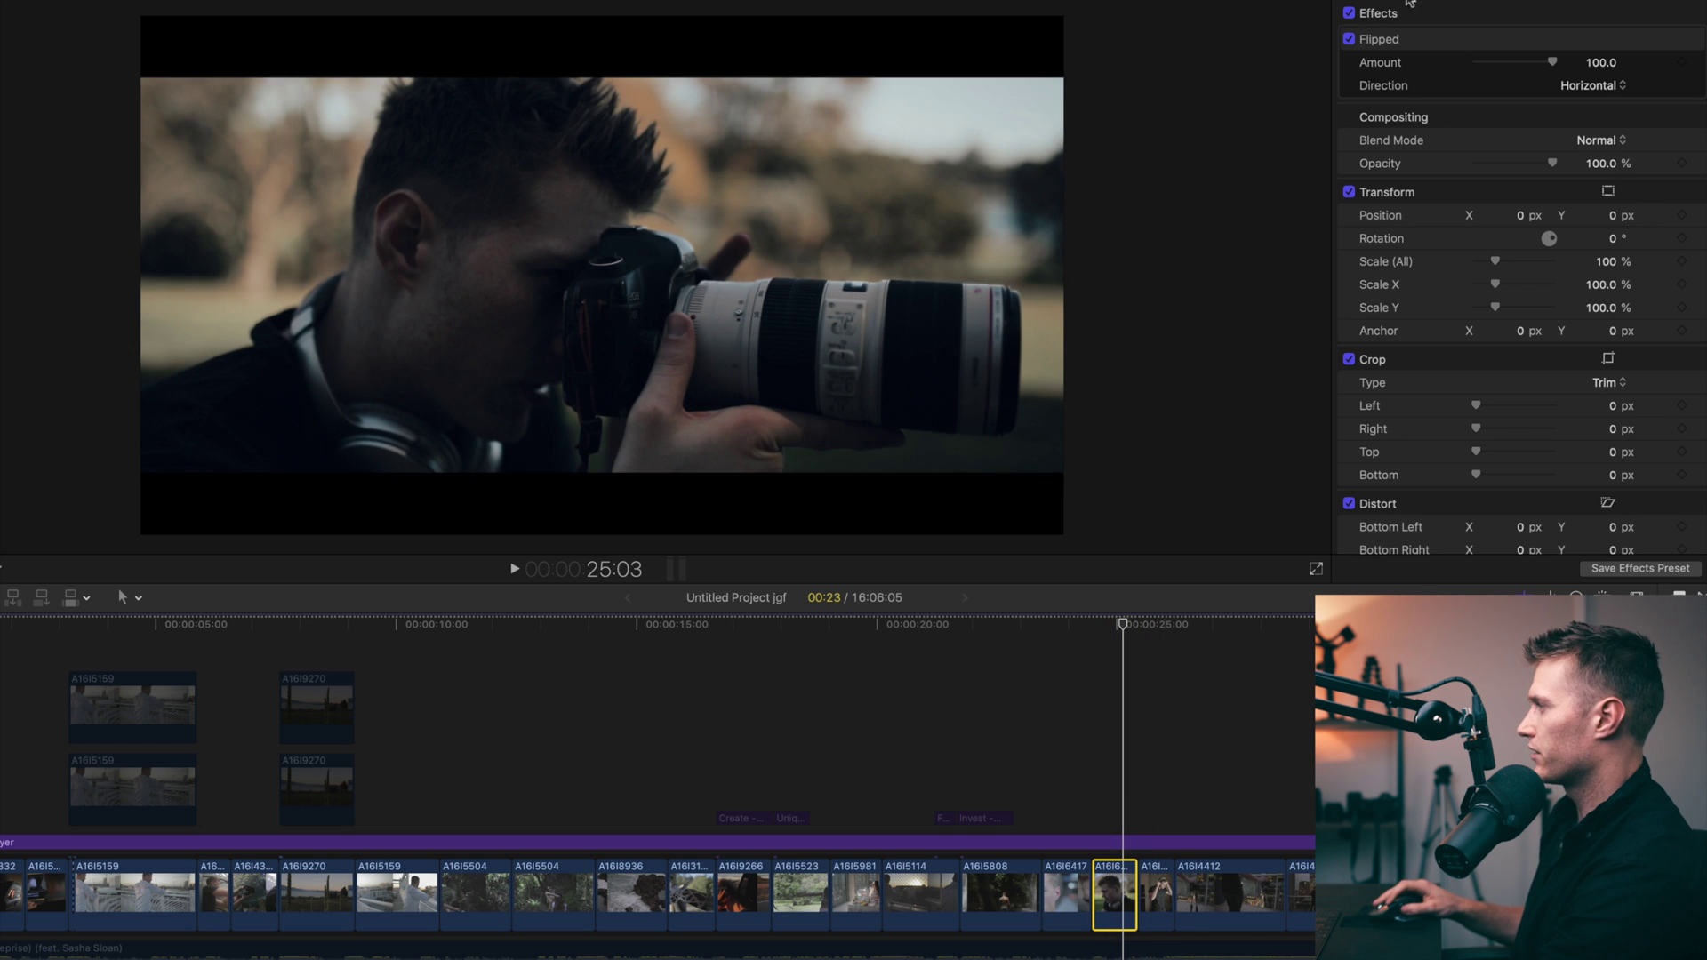
left_click(1128, 842)
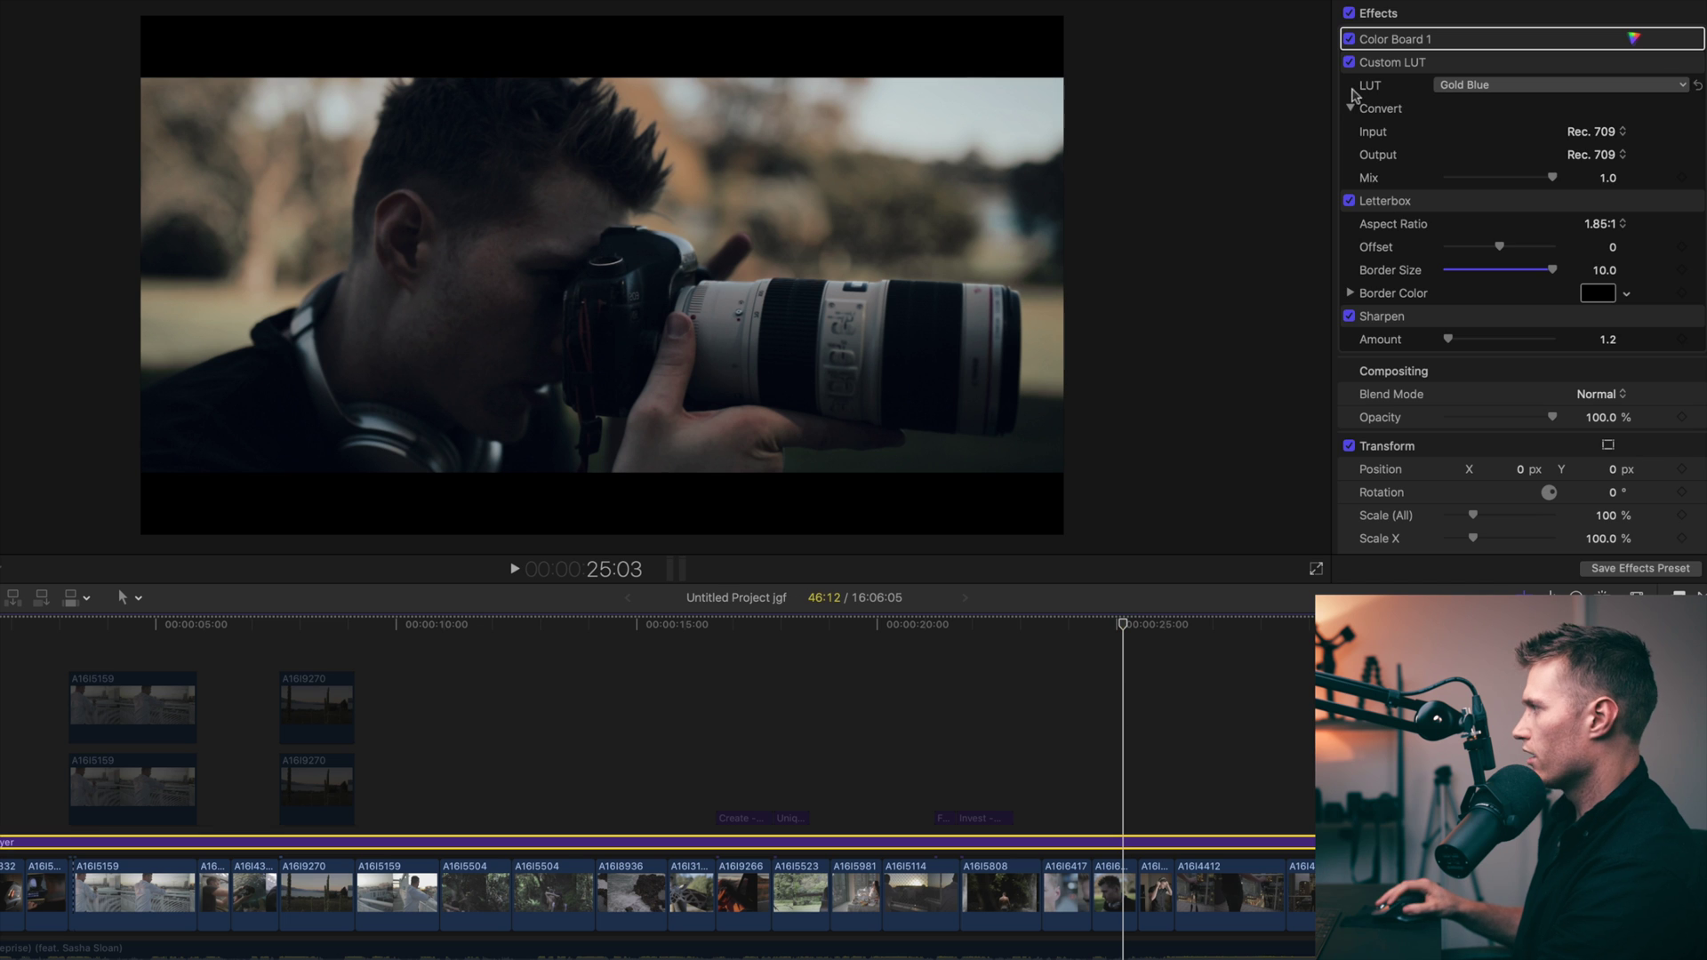
left_click(1349, 62)
left_click(1349, 62)
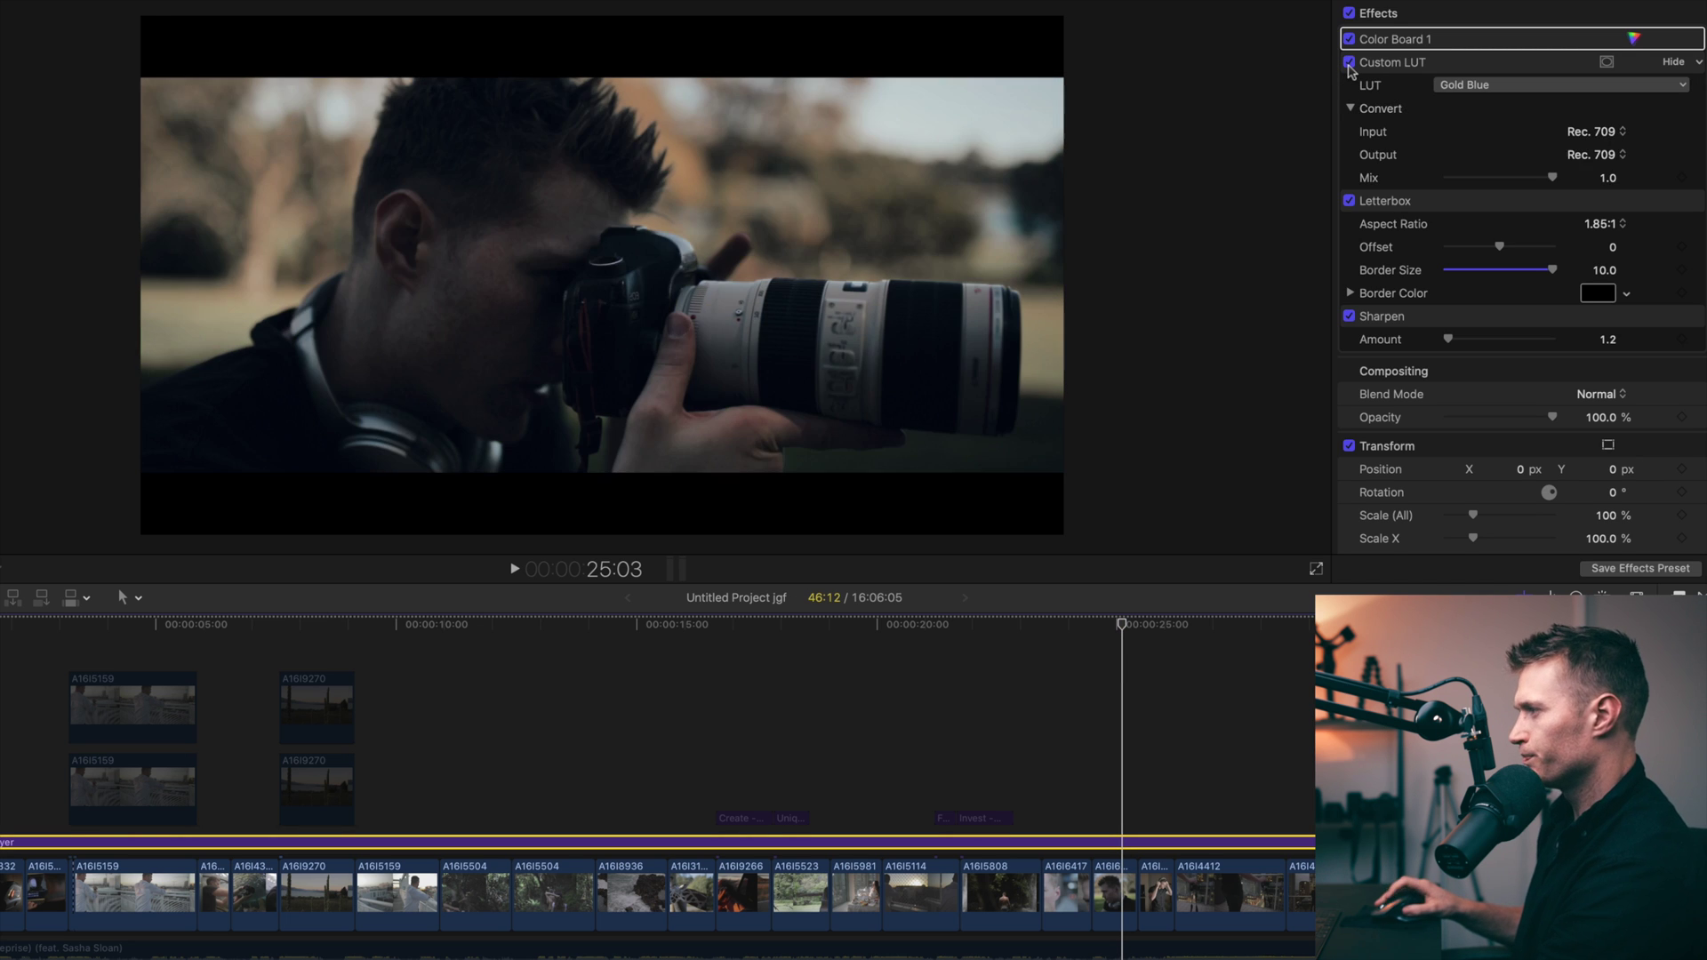
left_click(1349, 62)
left_click(1349, 62)
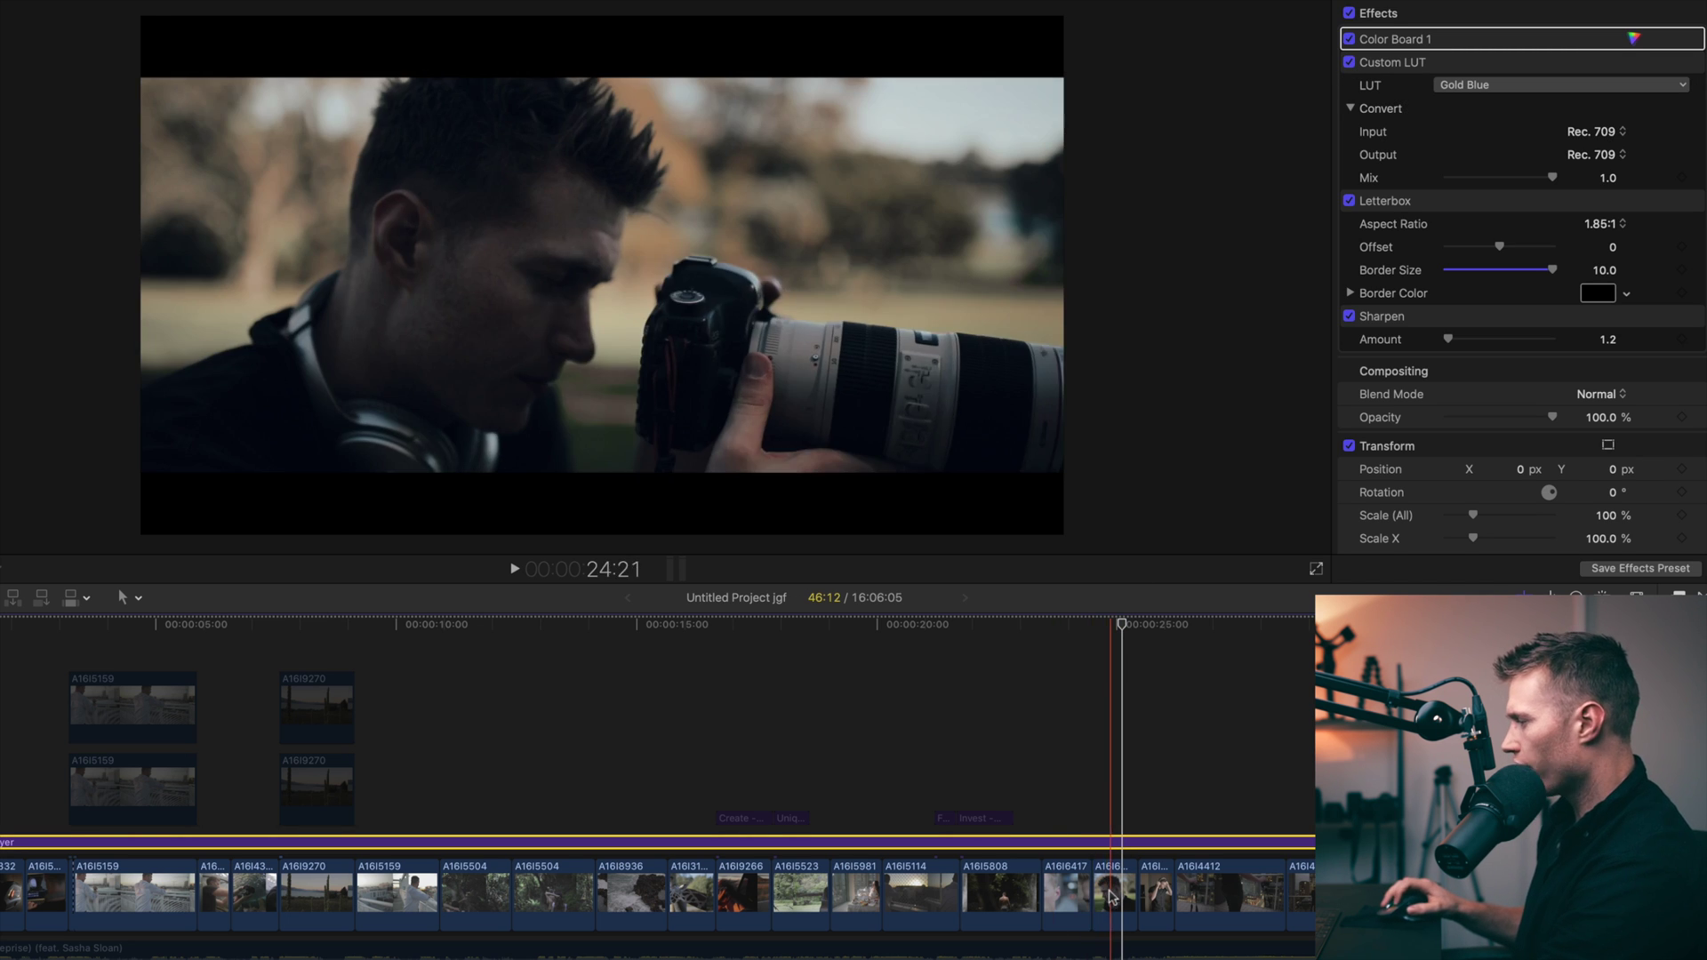
left_click(1114, 893)
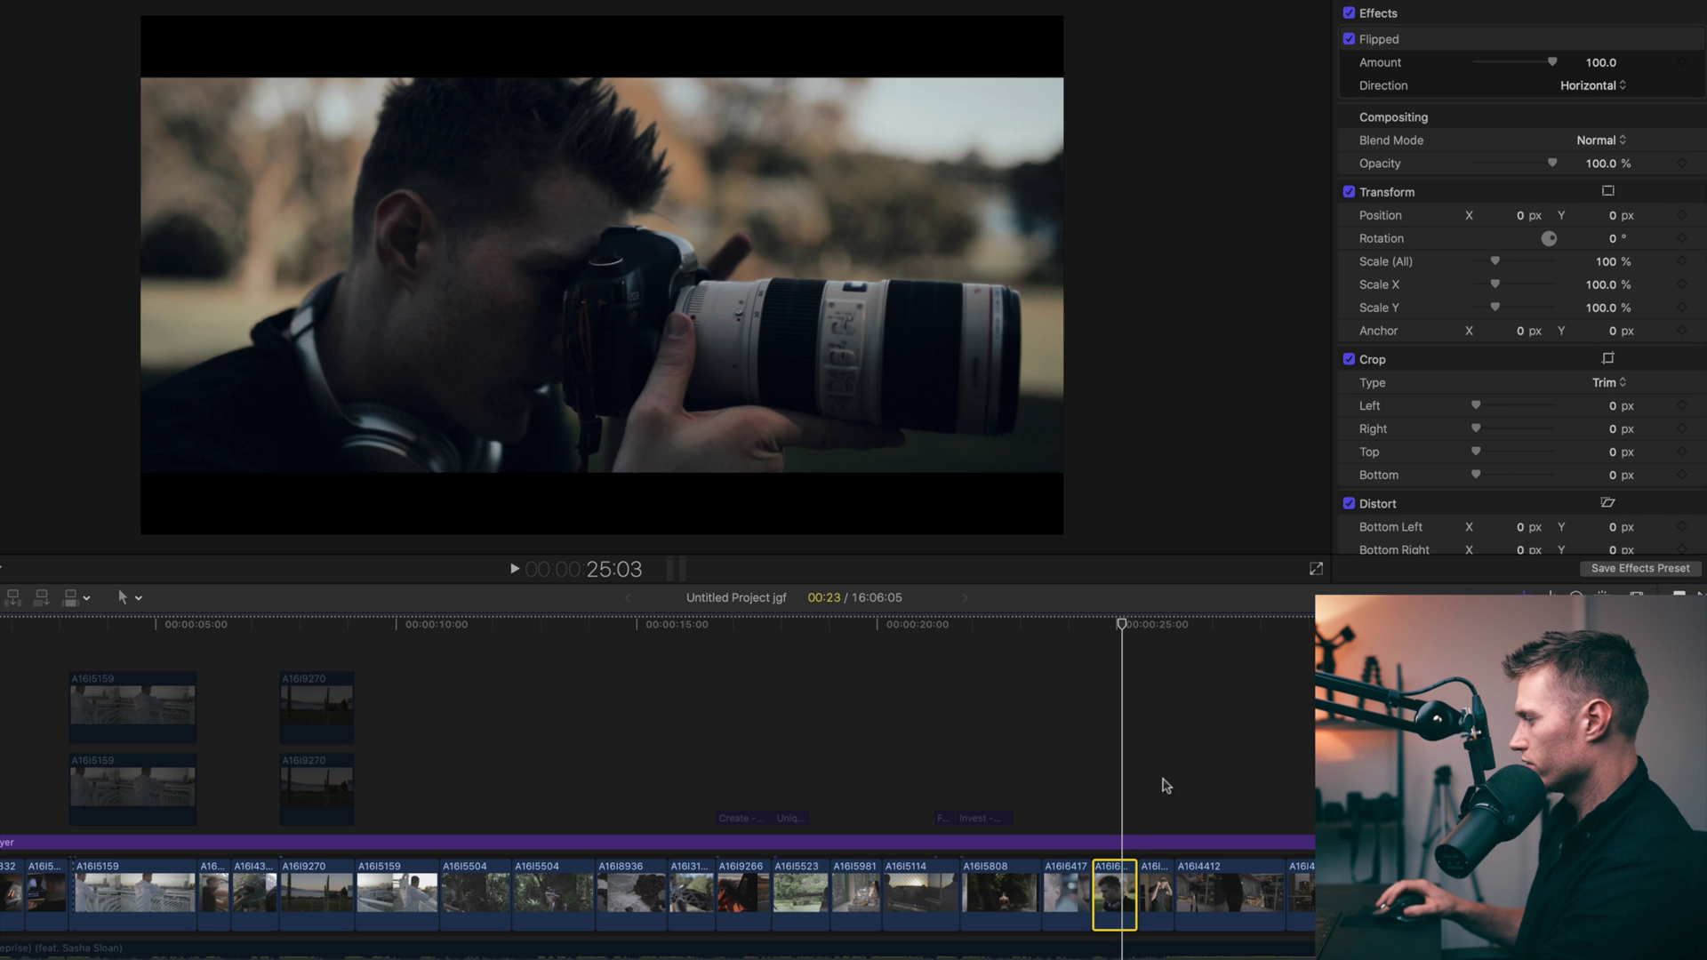
Inspect the A16I4412 night balcony clip's own effects and compare it with the adjustment layer's Custom LUT off and on.
mouse_move(1185, 626)
left_mouse_down()
mouse_move(1244, 632)
mouse_move(1189, 627)
left_mouse_up()
left_click(1230, 894)
scroll(1394, 46, "down", 2)
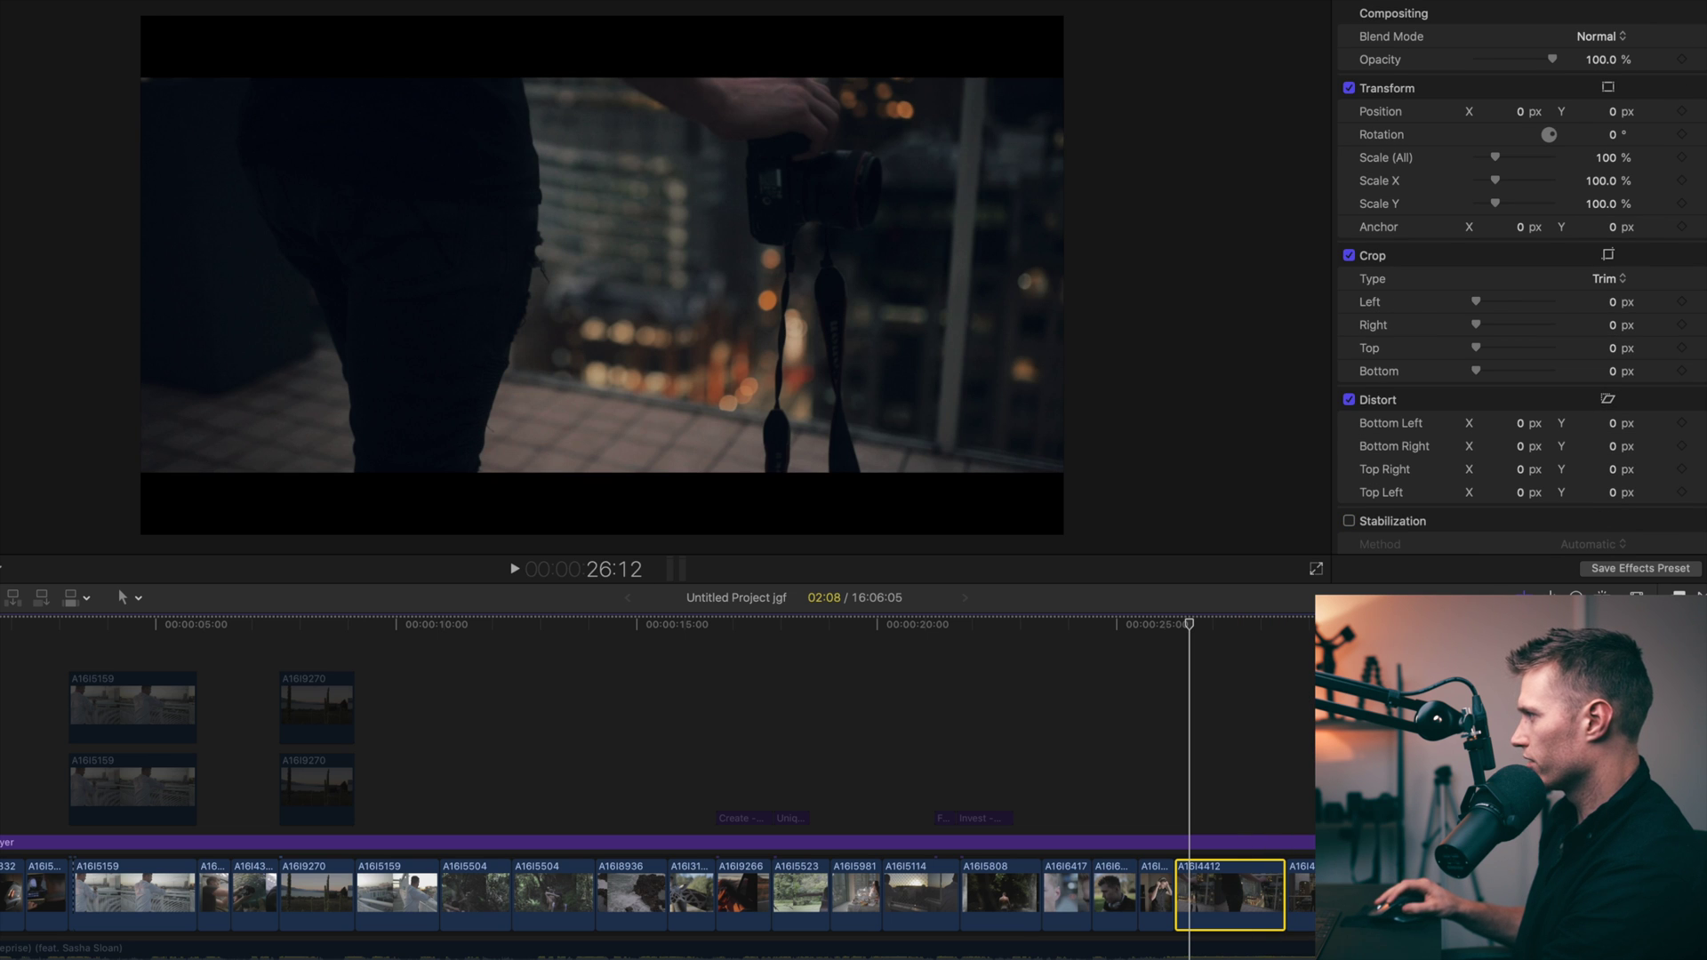
left_click(1385, 0)
left_click(1358, 1)
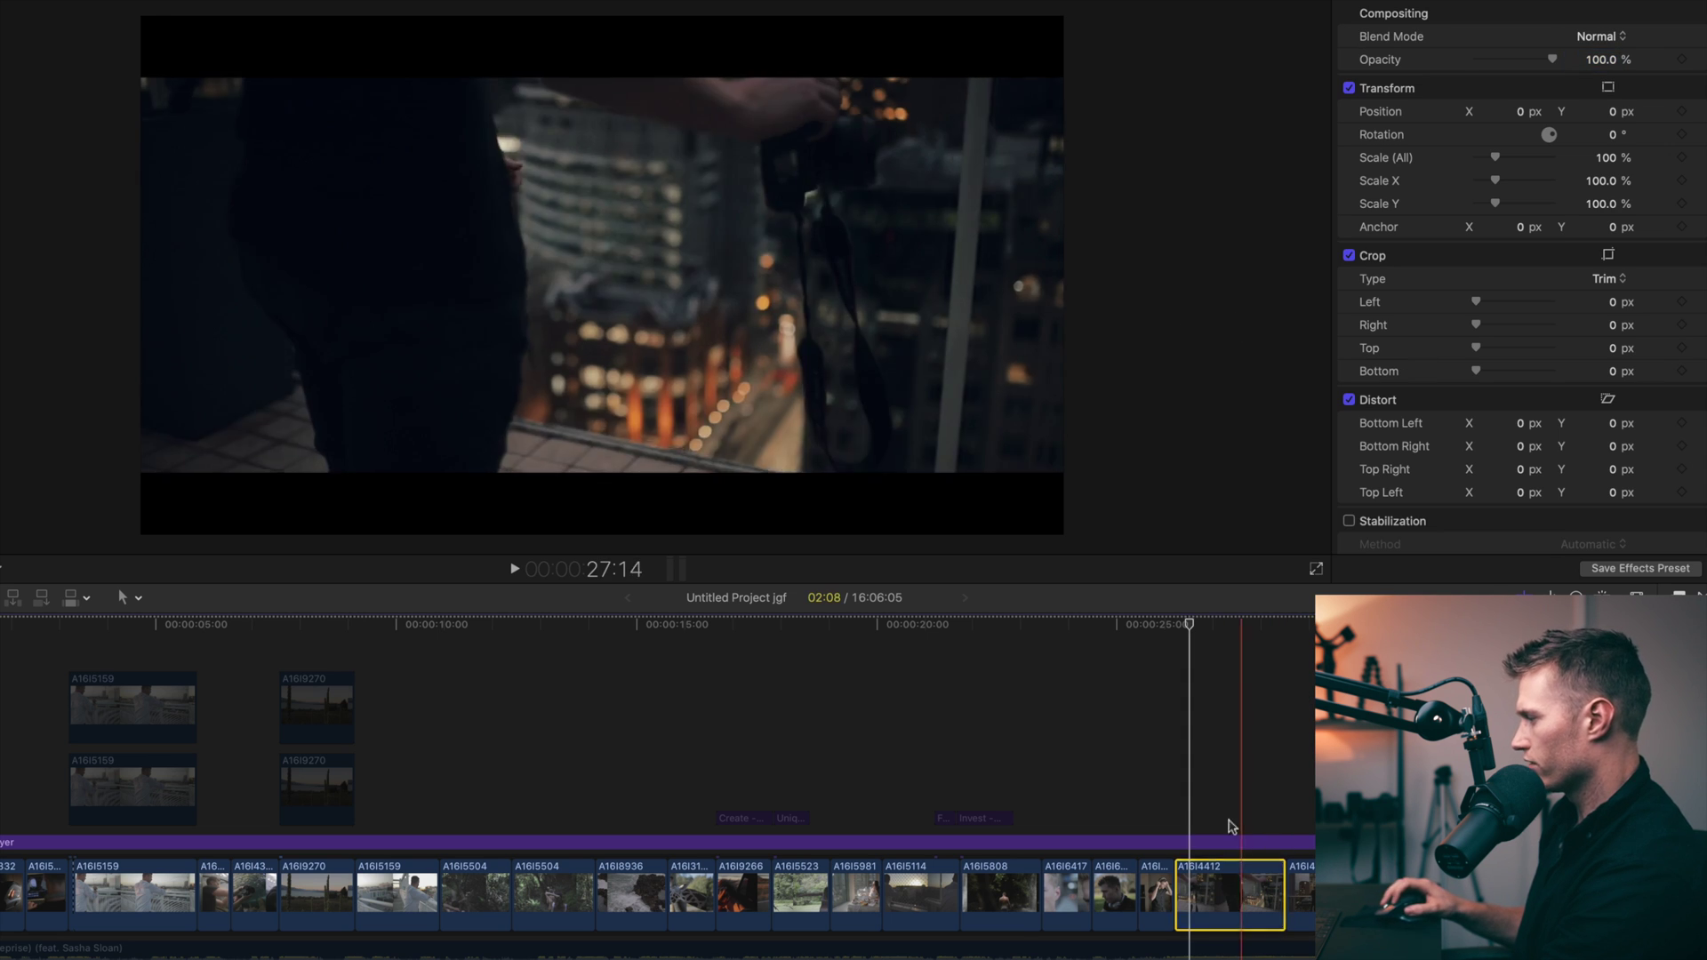
left_click(1187, 841)
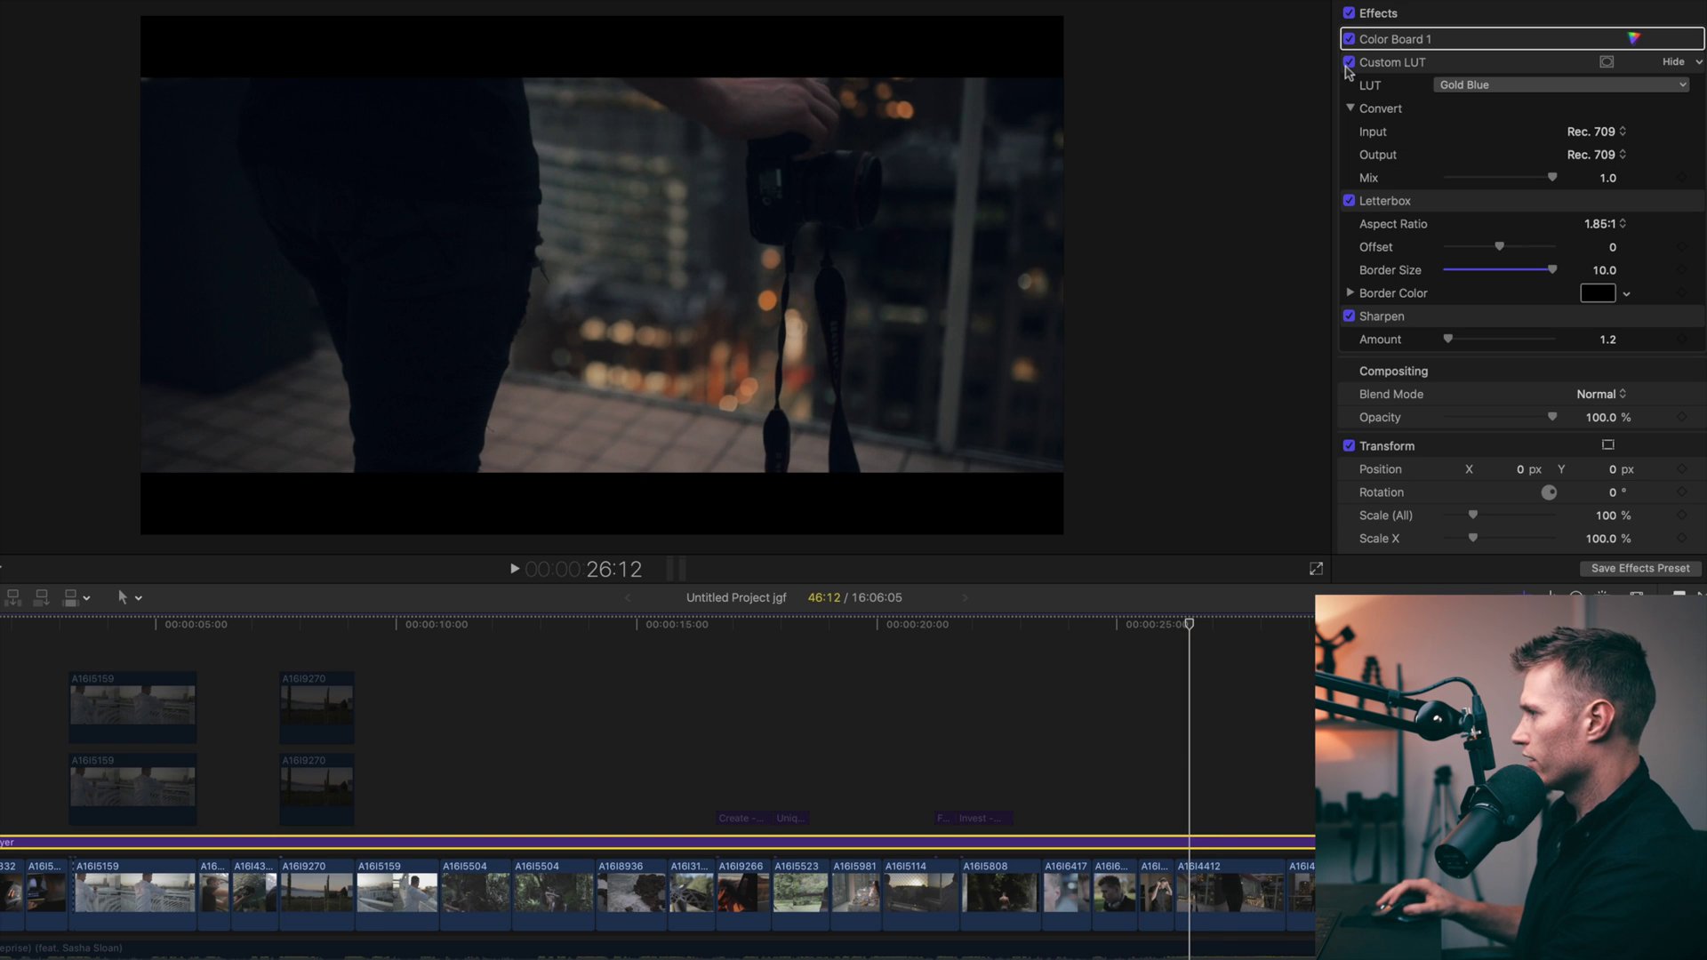
left_click(1347, 64)
left_click(1347, 64)
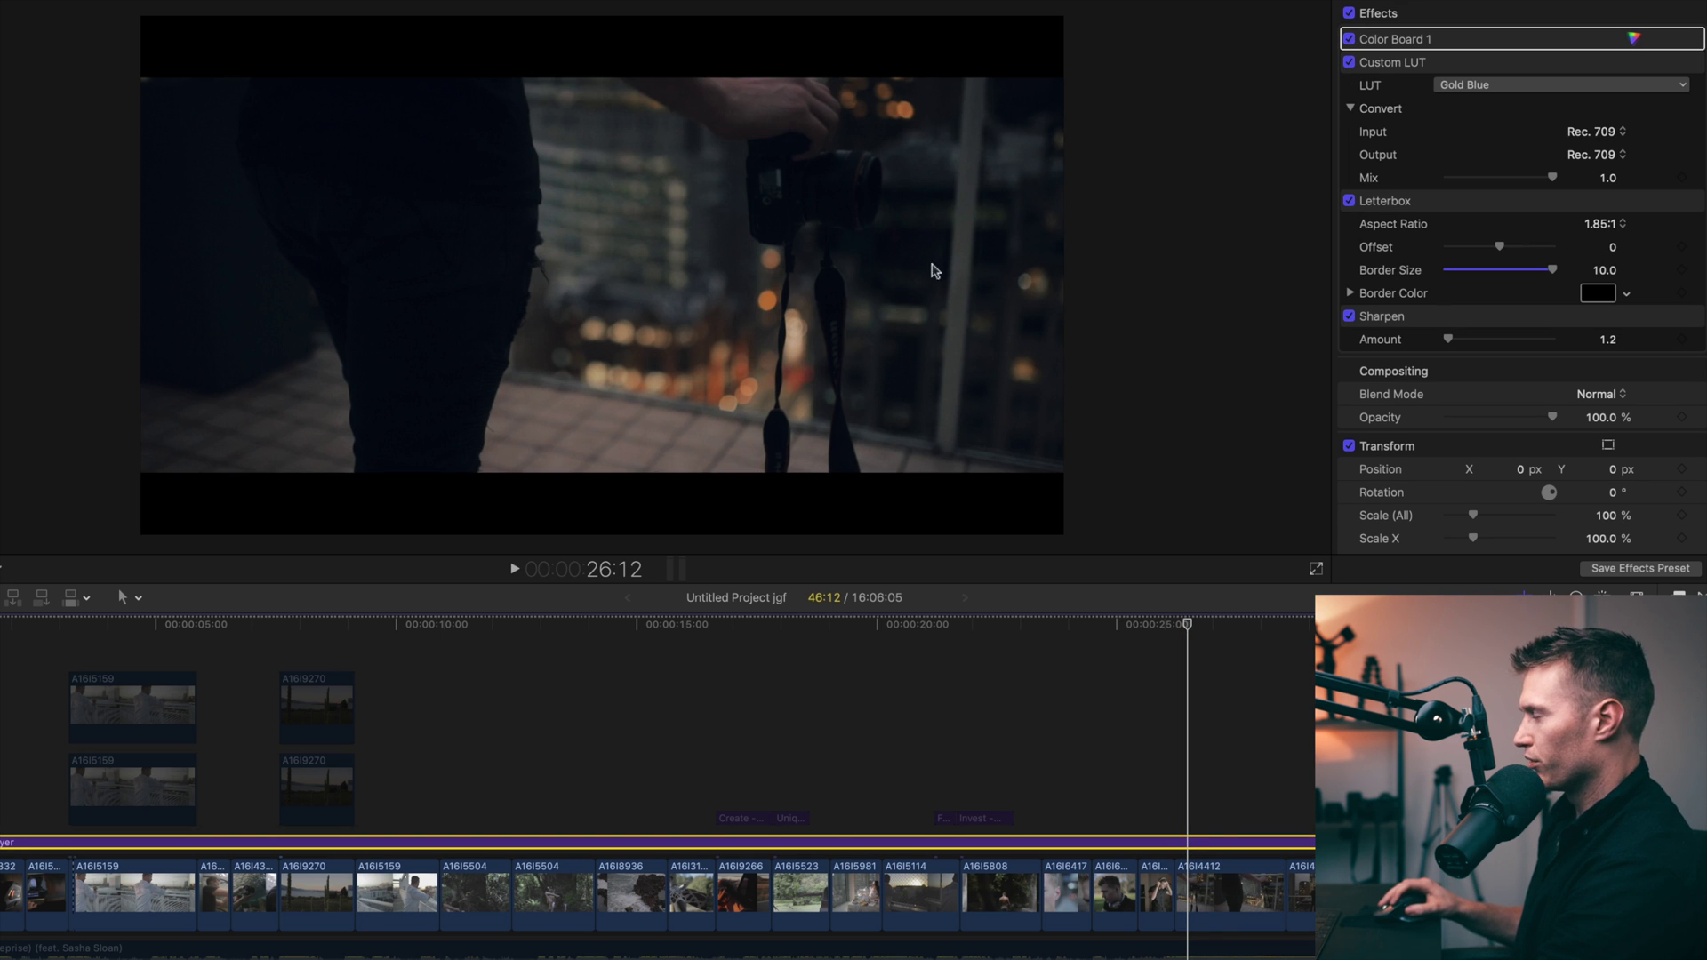
Compare the jellyfish shot further along the timeline with the adjustment layer's Gold Blue LUT off and on.
scroll(659, 787, "right", 5)
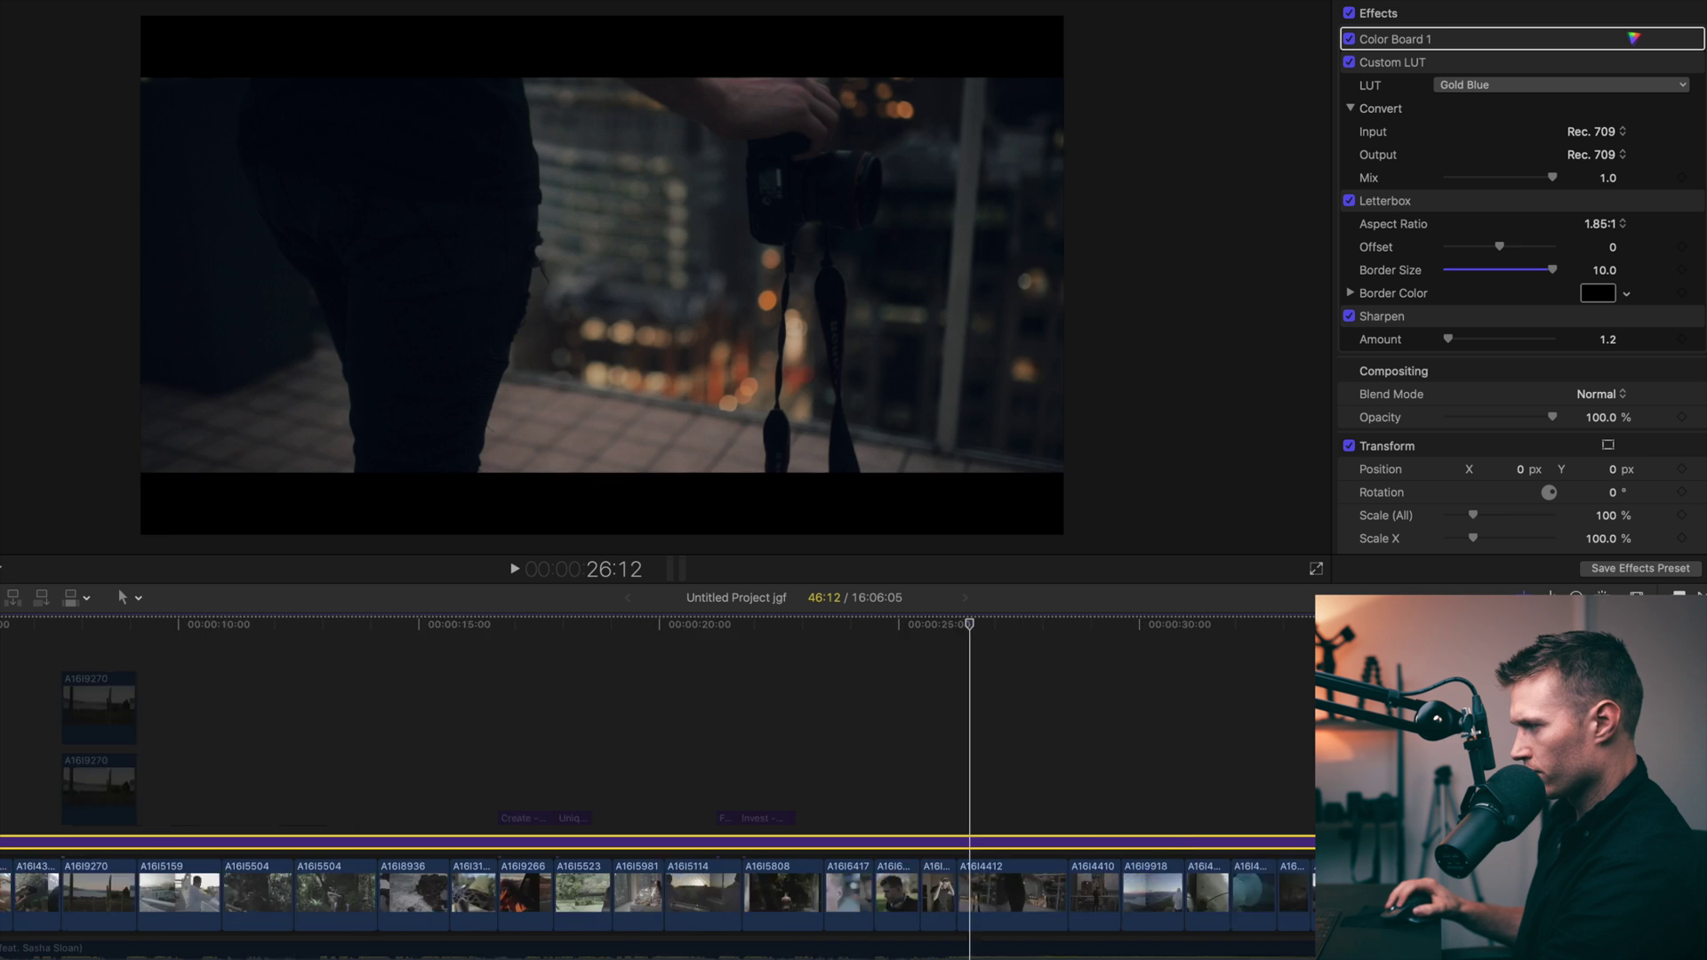
scroll(658, 787, "right", 15)
left_click_drag(138, 624, 440, 625)
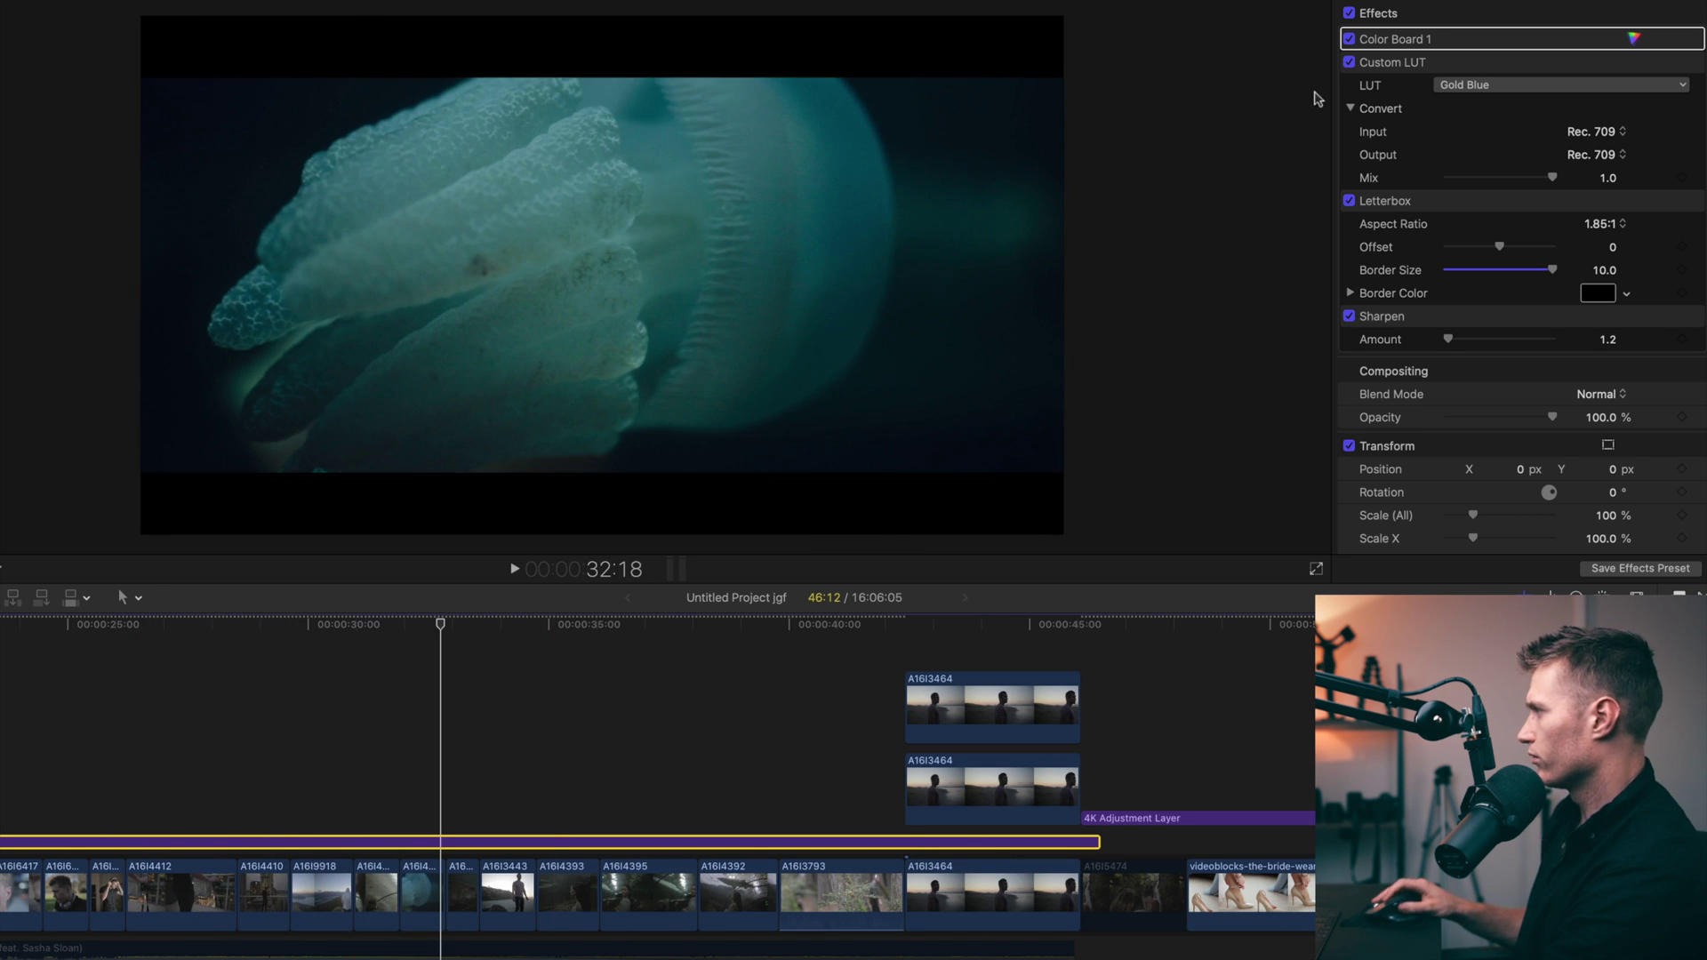
left_click(1349, 62)
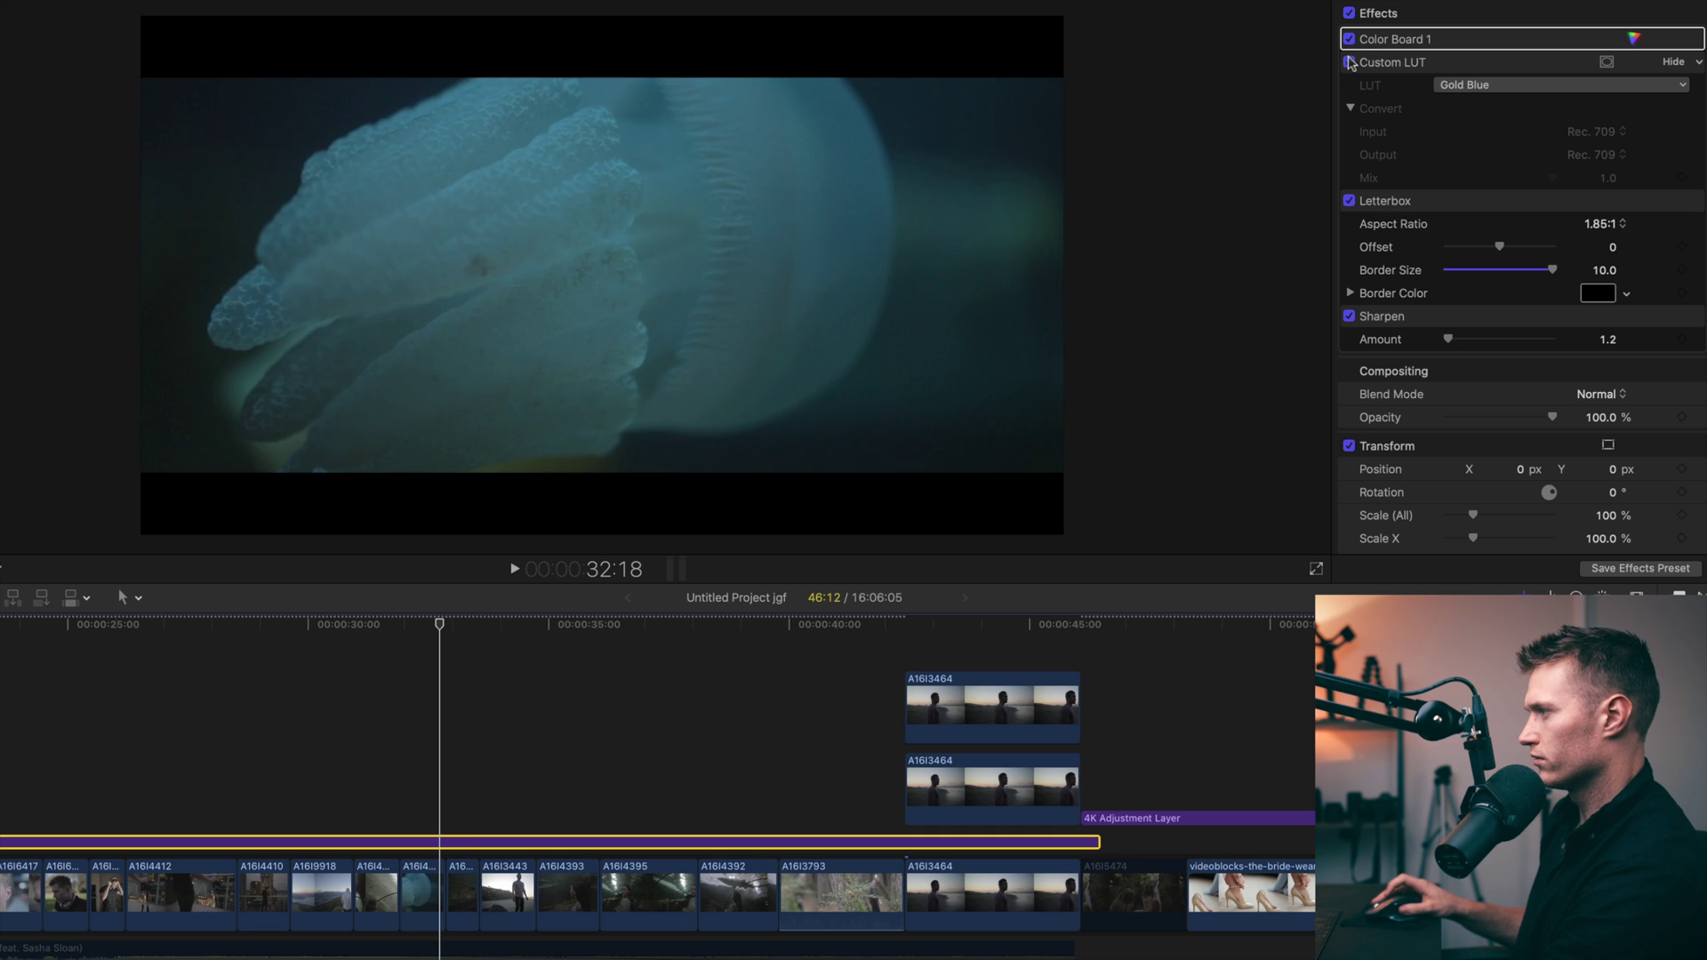
left_click(1349, 62)
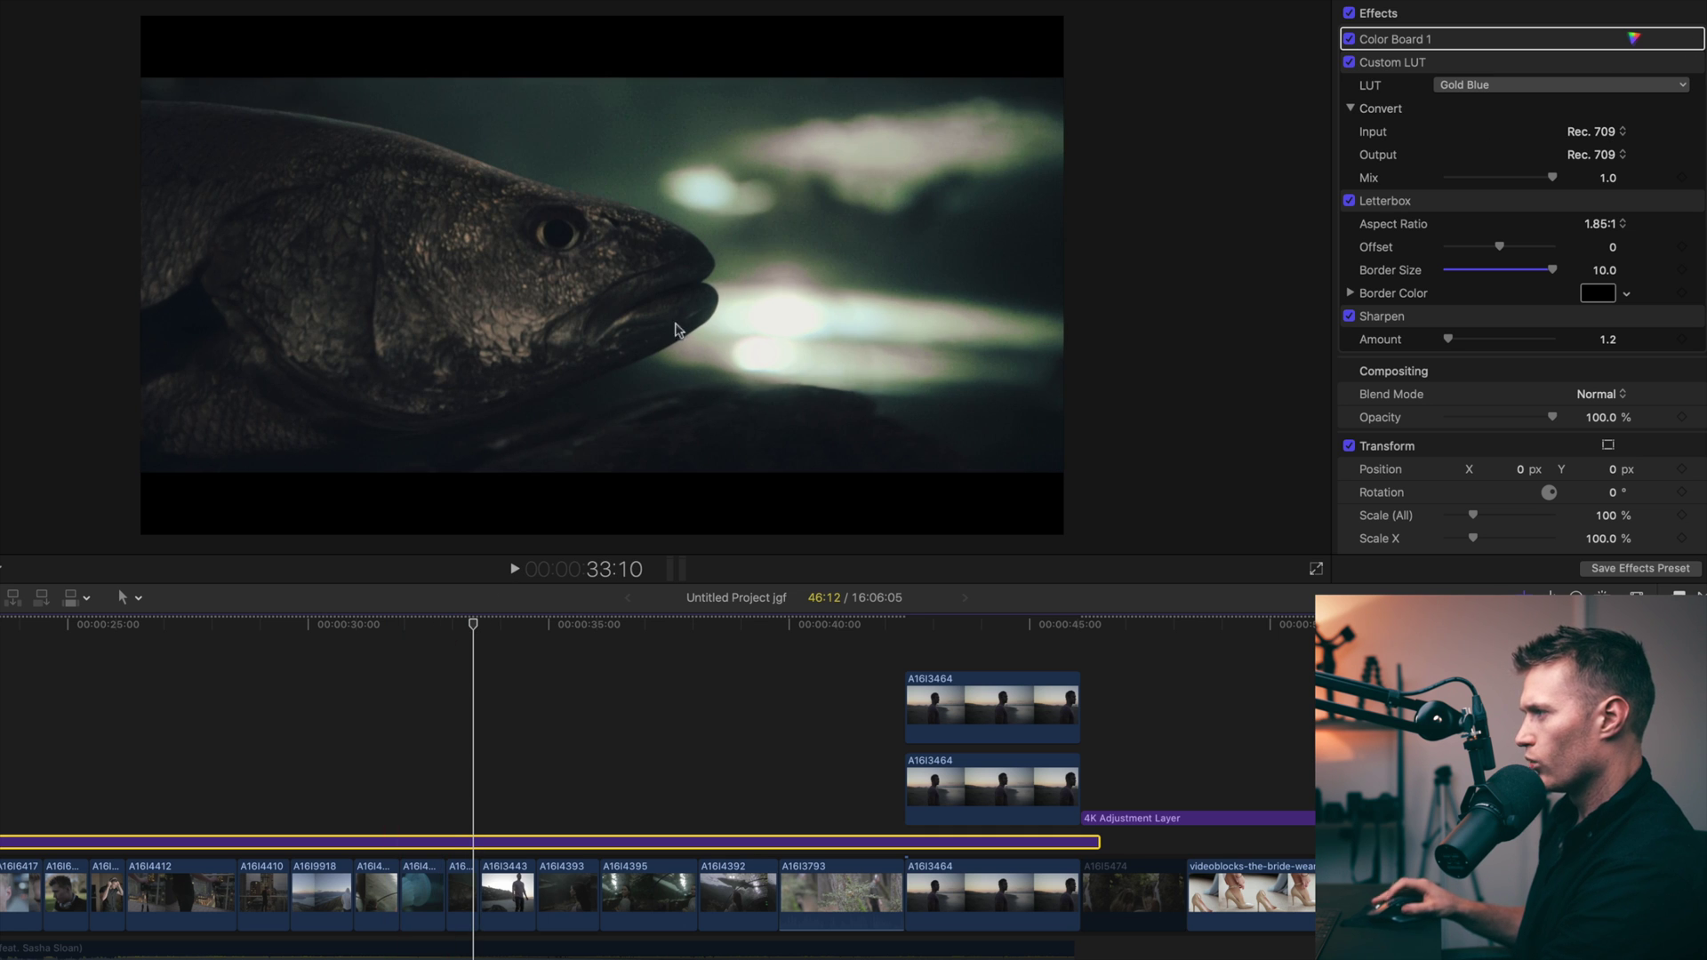
Compare the close-up fish shot and the A16I3443 beach shot with the adjustment layer's Custom LUT off and on.
left_click(1349, 63)
left_click(1349, 63)
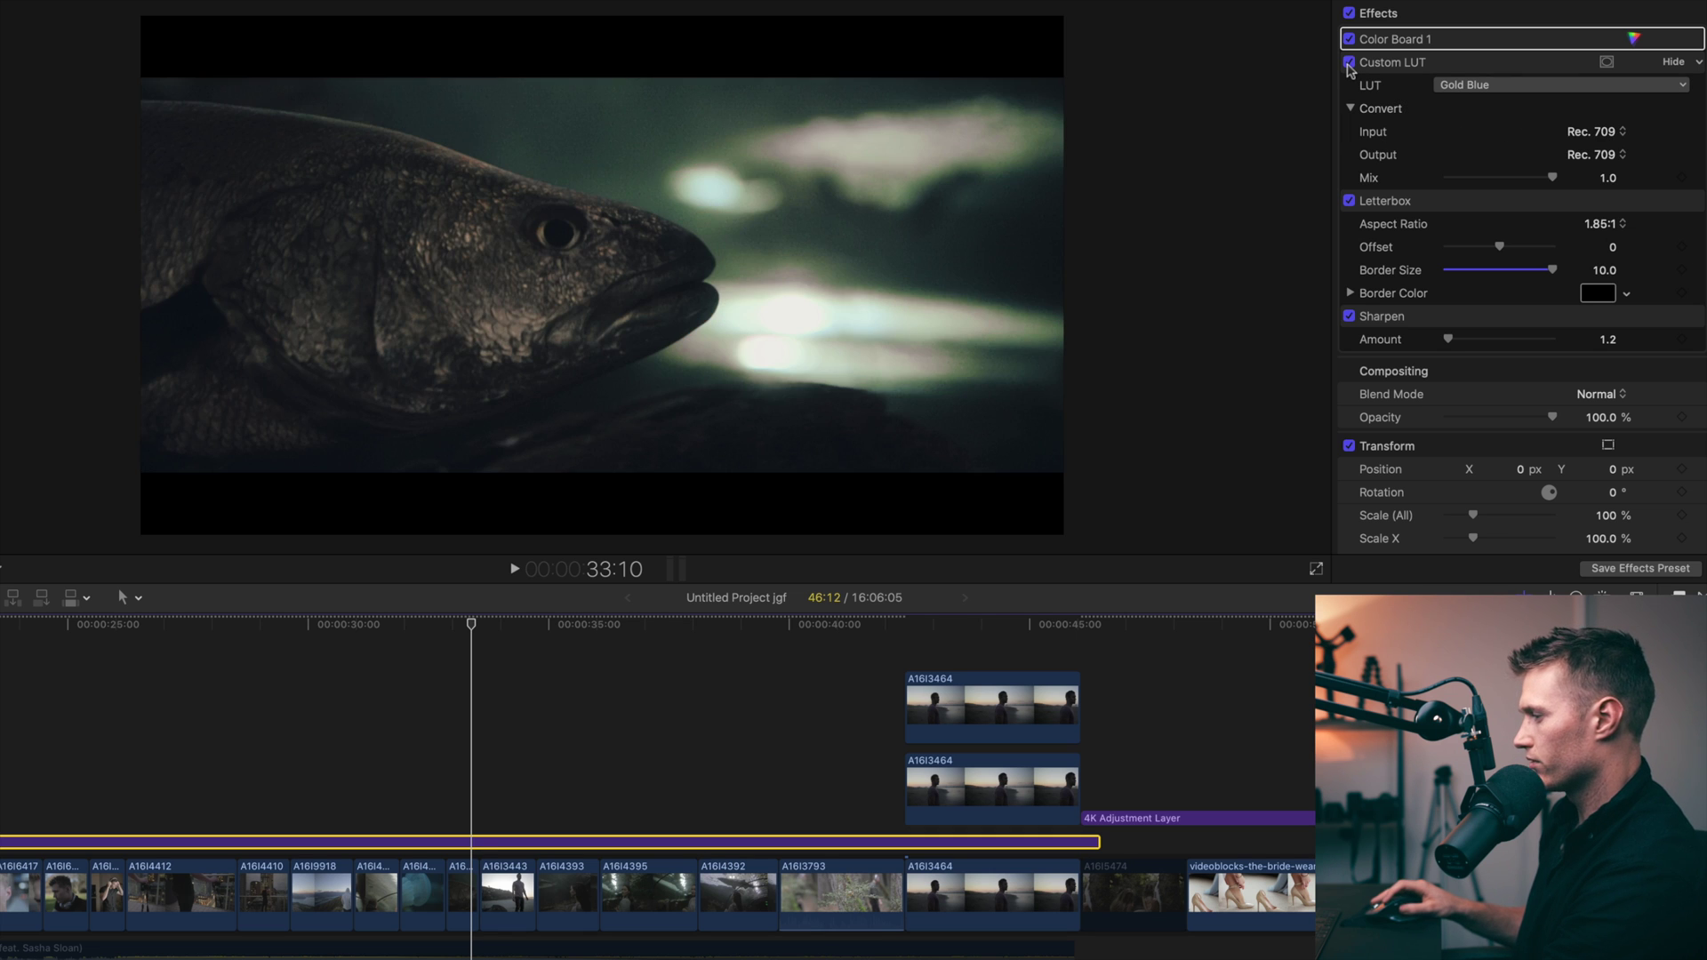
left_click(519, 624)
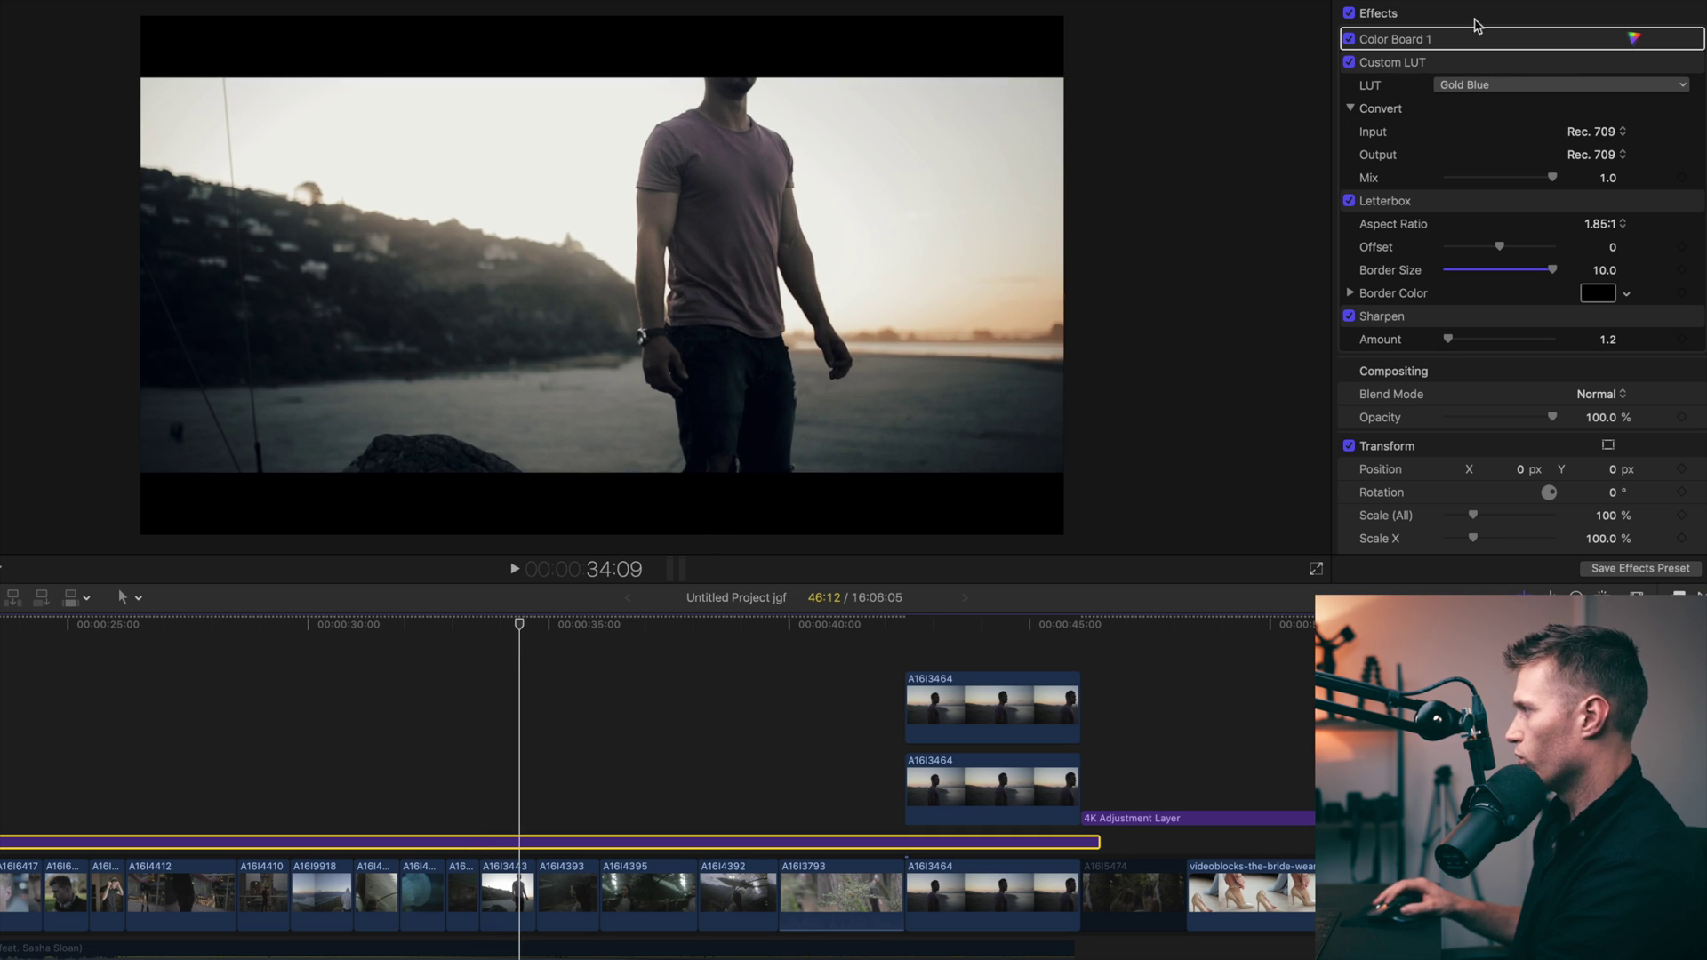
left_click(1349, 63)
left_click(1349, 63)
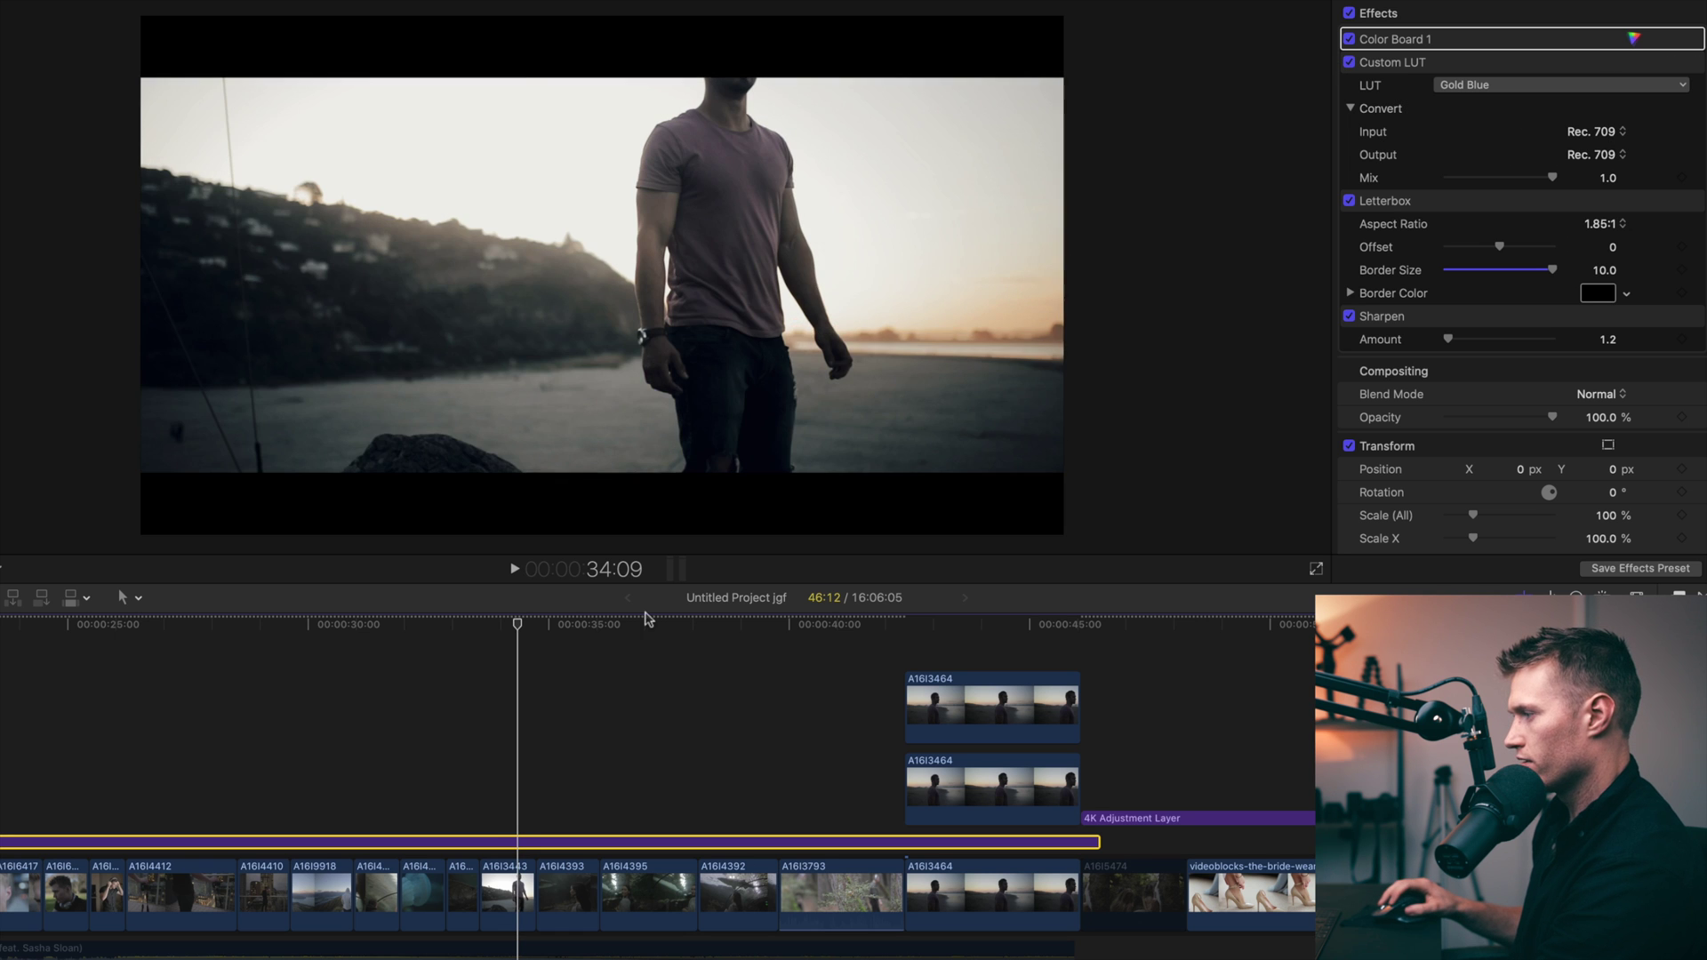
Compare the A16I4395 aquarium tunnel shot with the adjustment layer's Gold Blue Custom LUT off and on.
left_click(504, 622)
left_click_drag(504, 623, 662, 625)
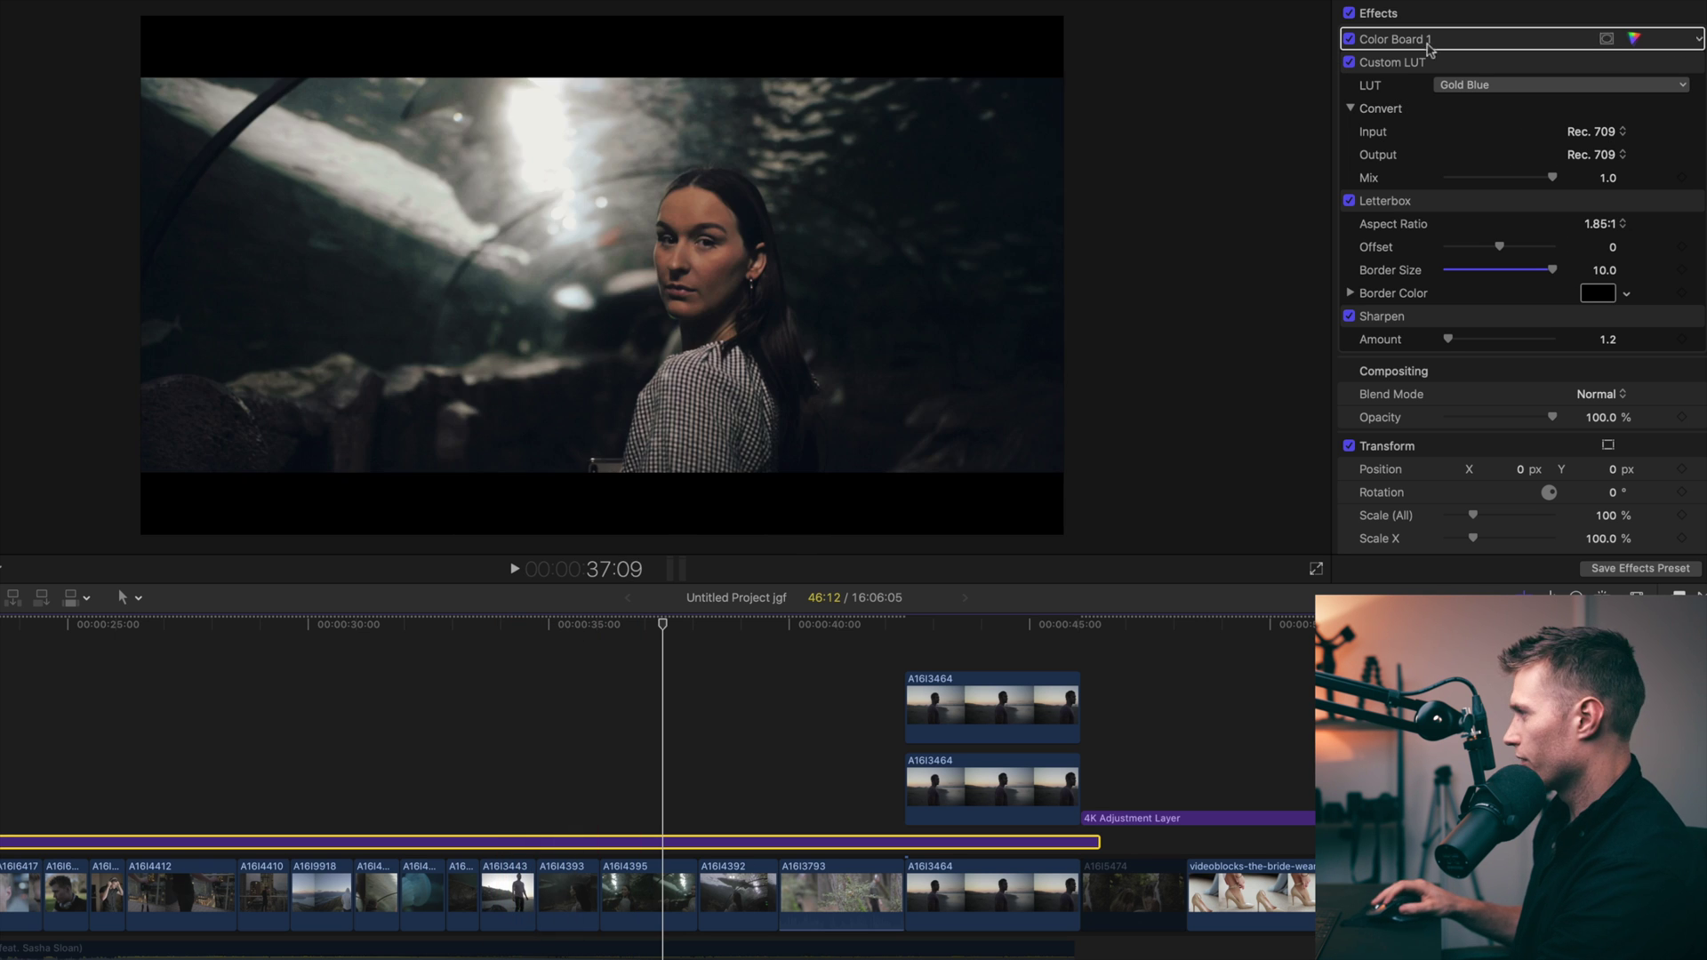
left_click(1349, 63)
left_click(1349, 64)
Compare the A16I4395 clip with its own Color Wheels 1 correction off and on, and open that correction's controls.
left_click(655, 896)
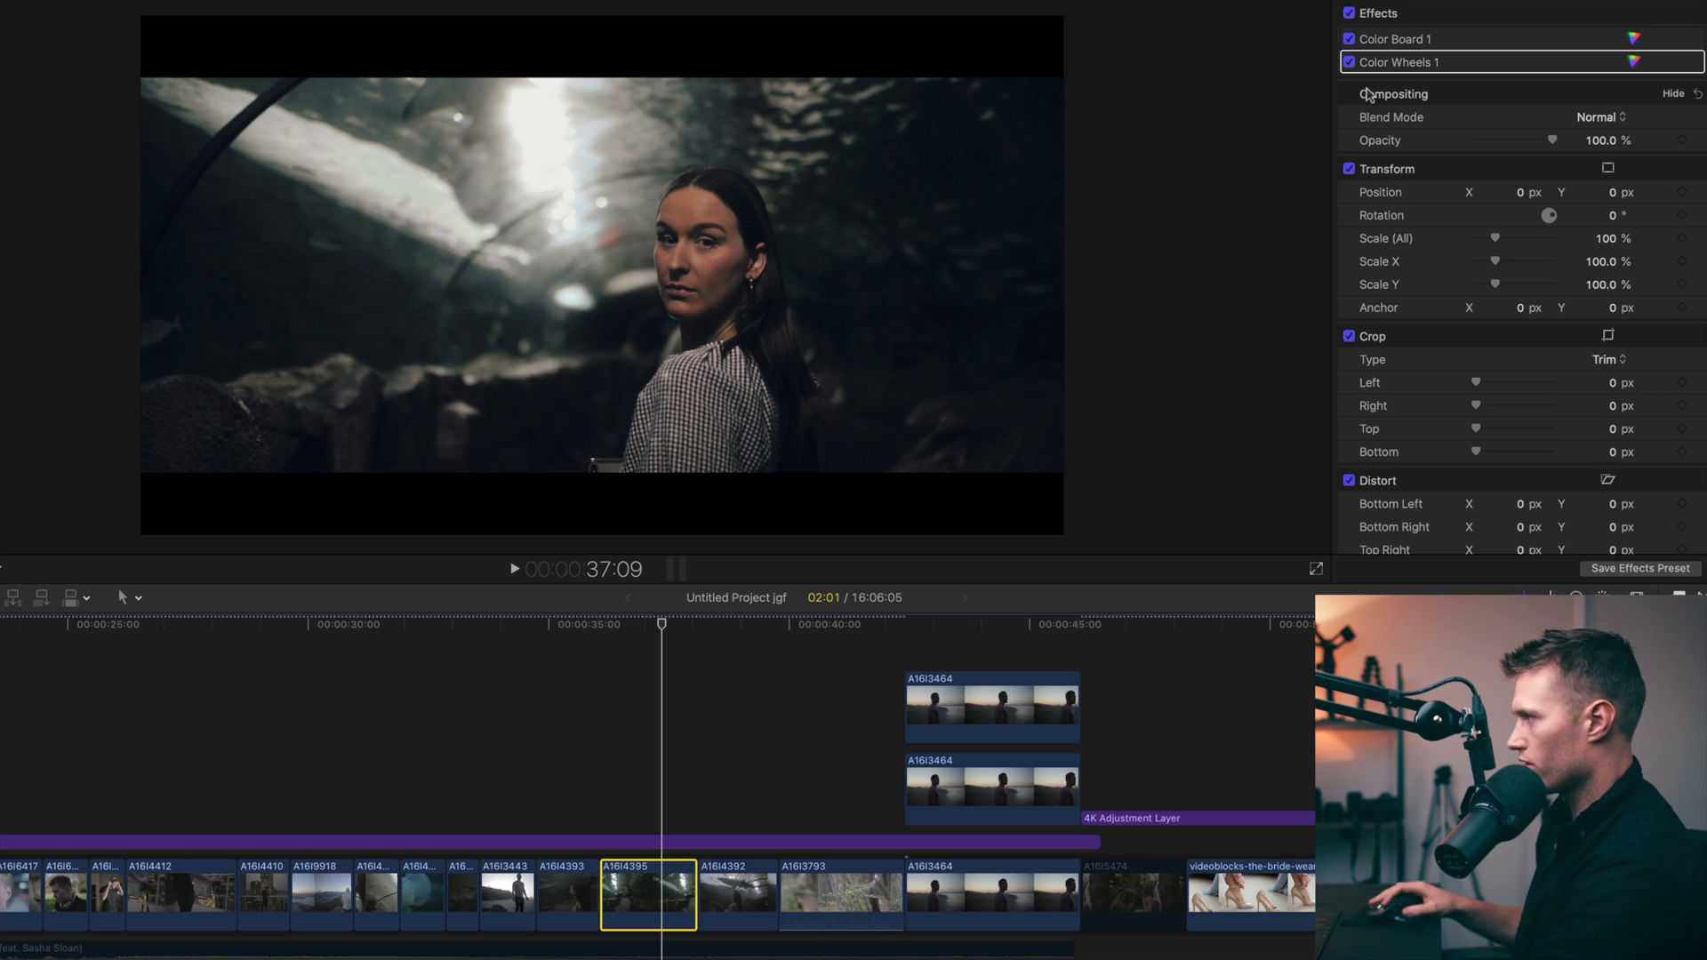
left_click(1349, 63)
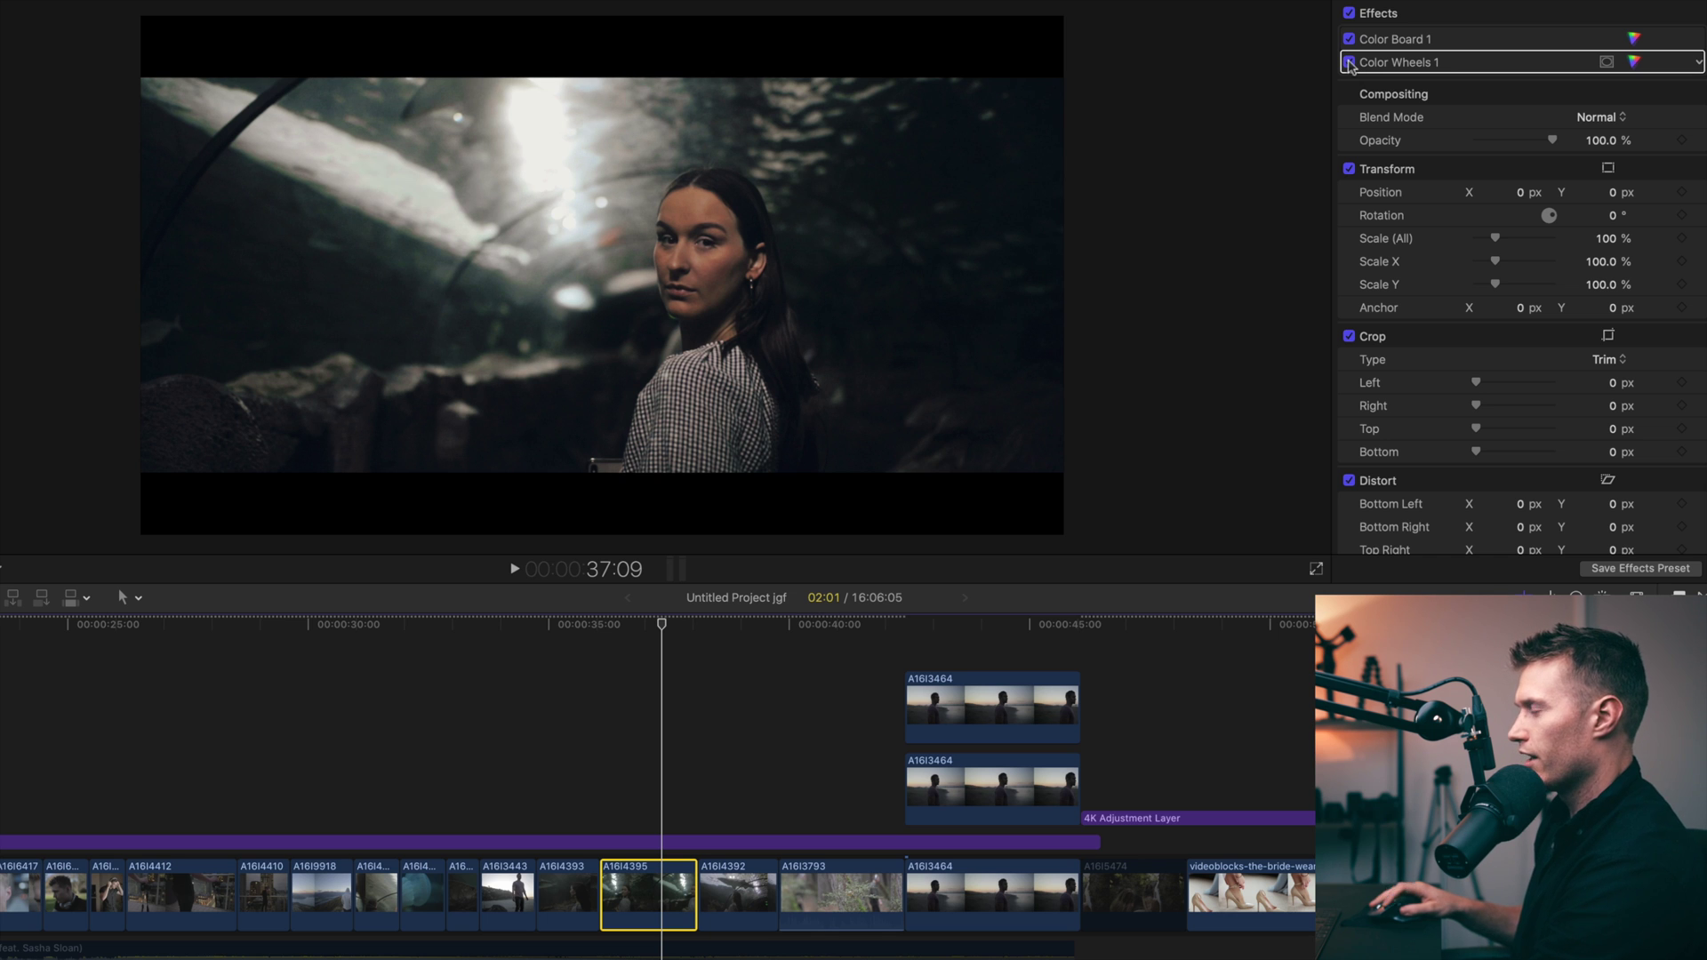
left_click(1350, 63)
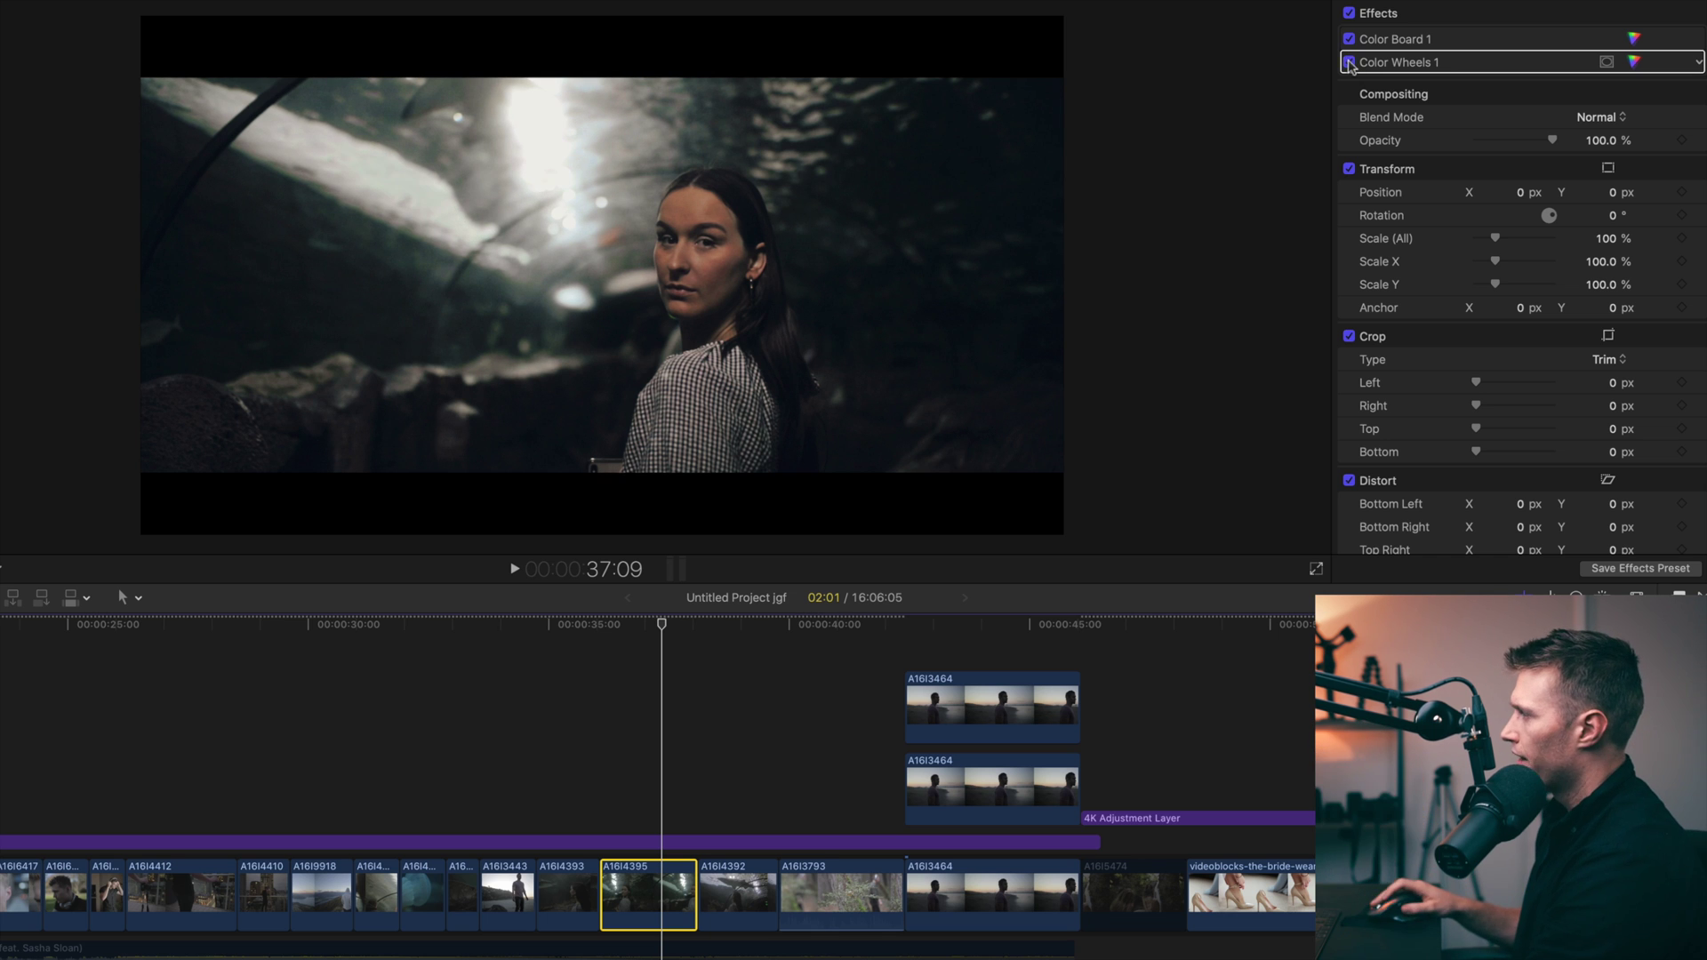
double_click(1391, 66)
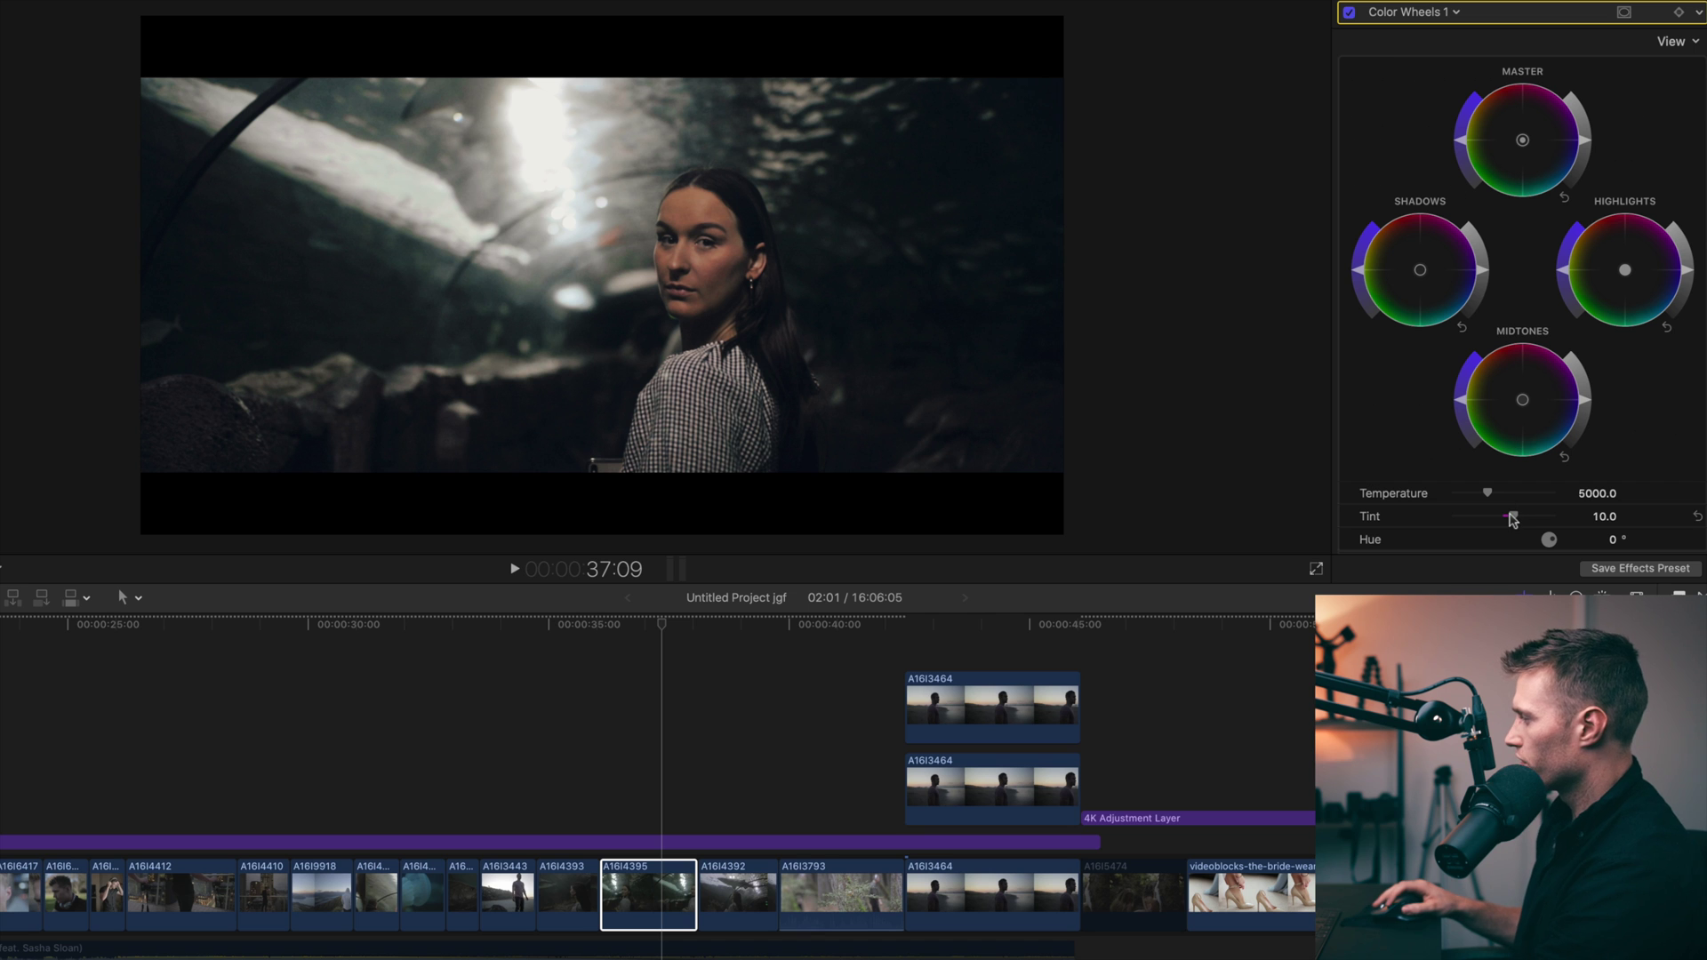
Compare the A16I4395 clip with the Tint of its Color Wheels 1 correction at 0 and at 10.
left_click(1697, 516)
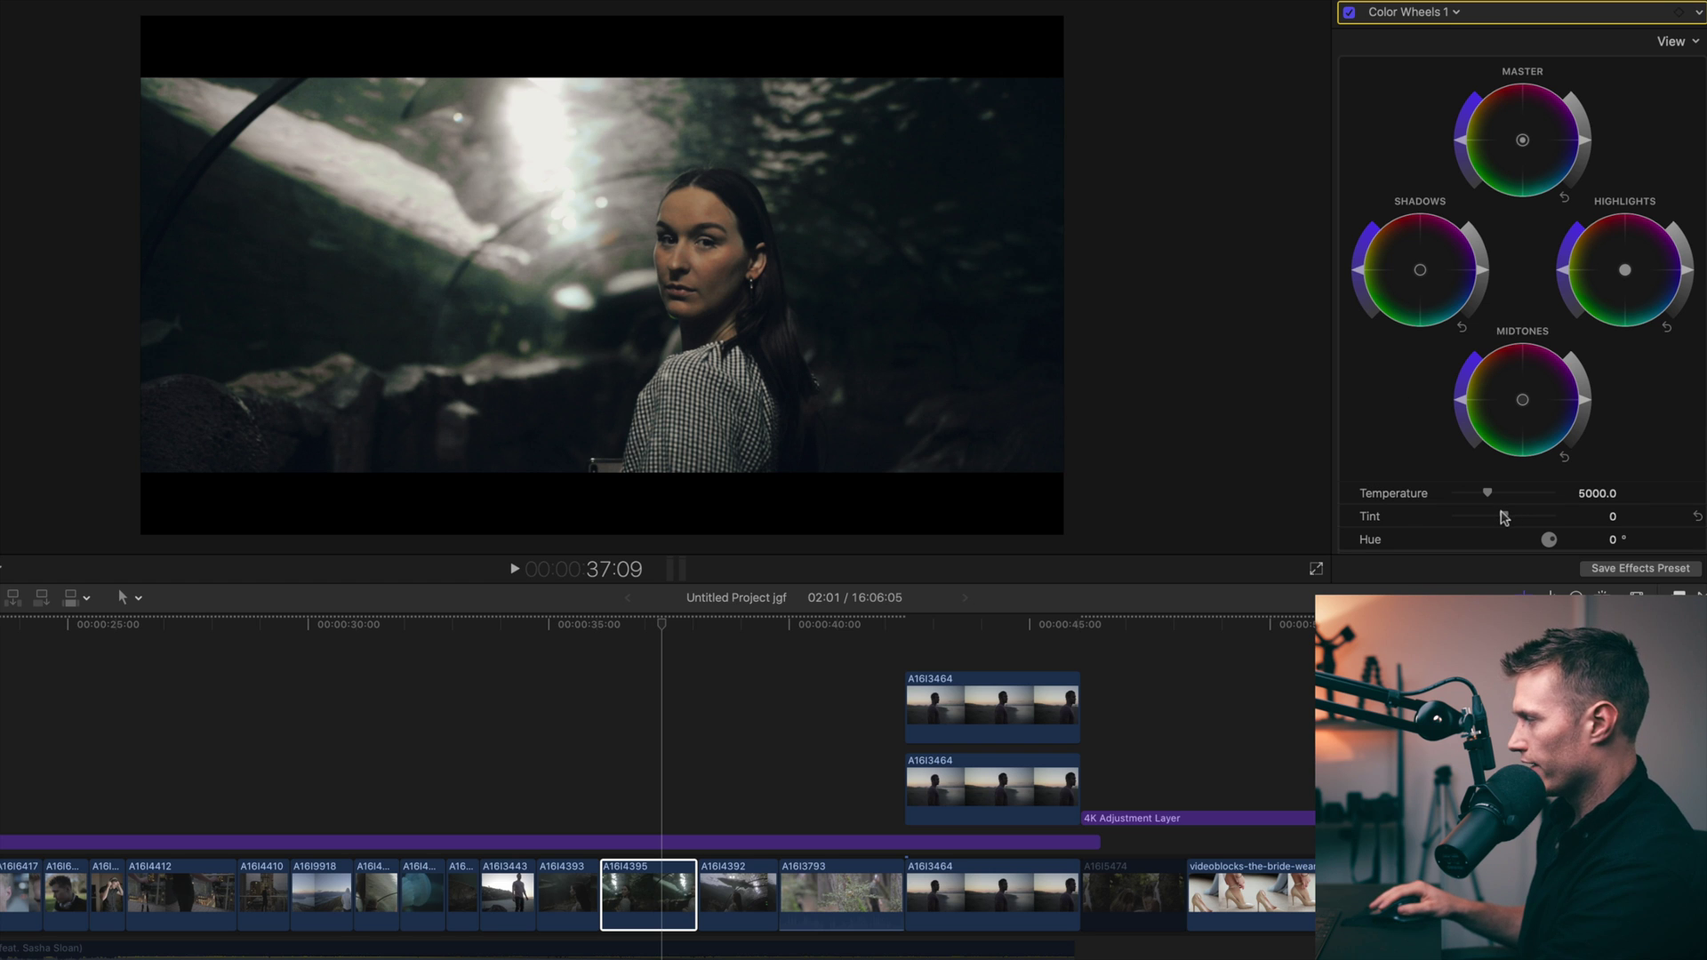
left_click_drag(1504, 517, 1501, 518)
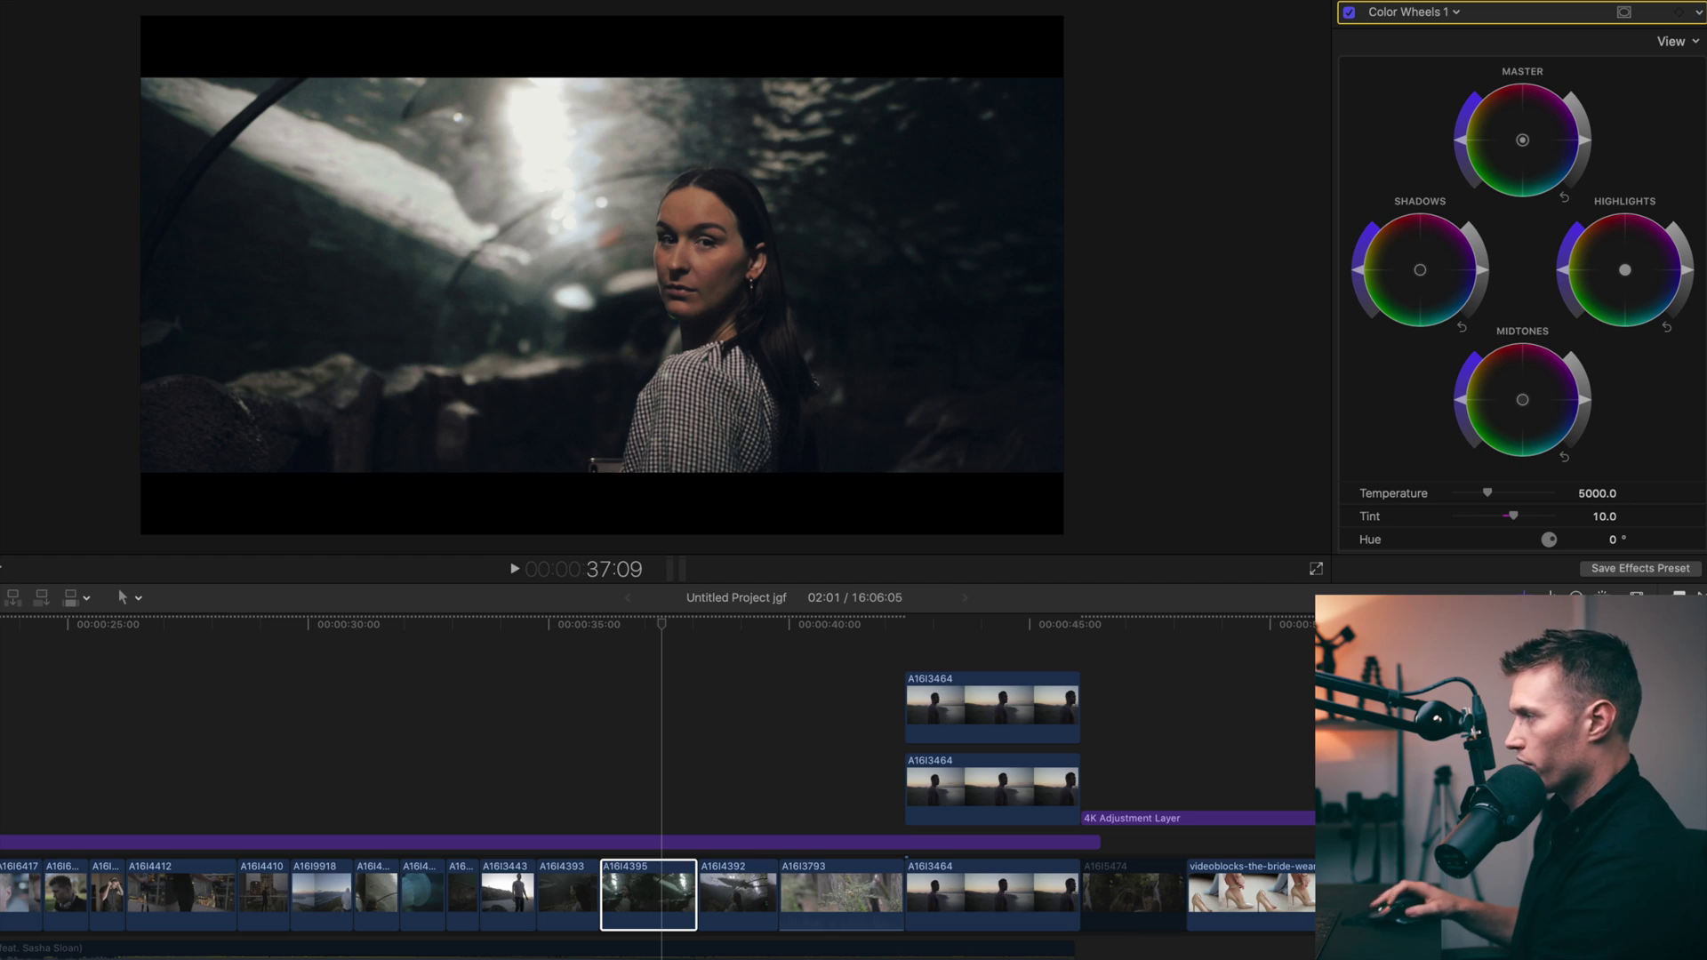
left_click(664, 623)
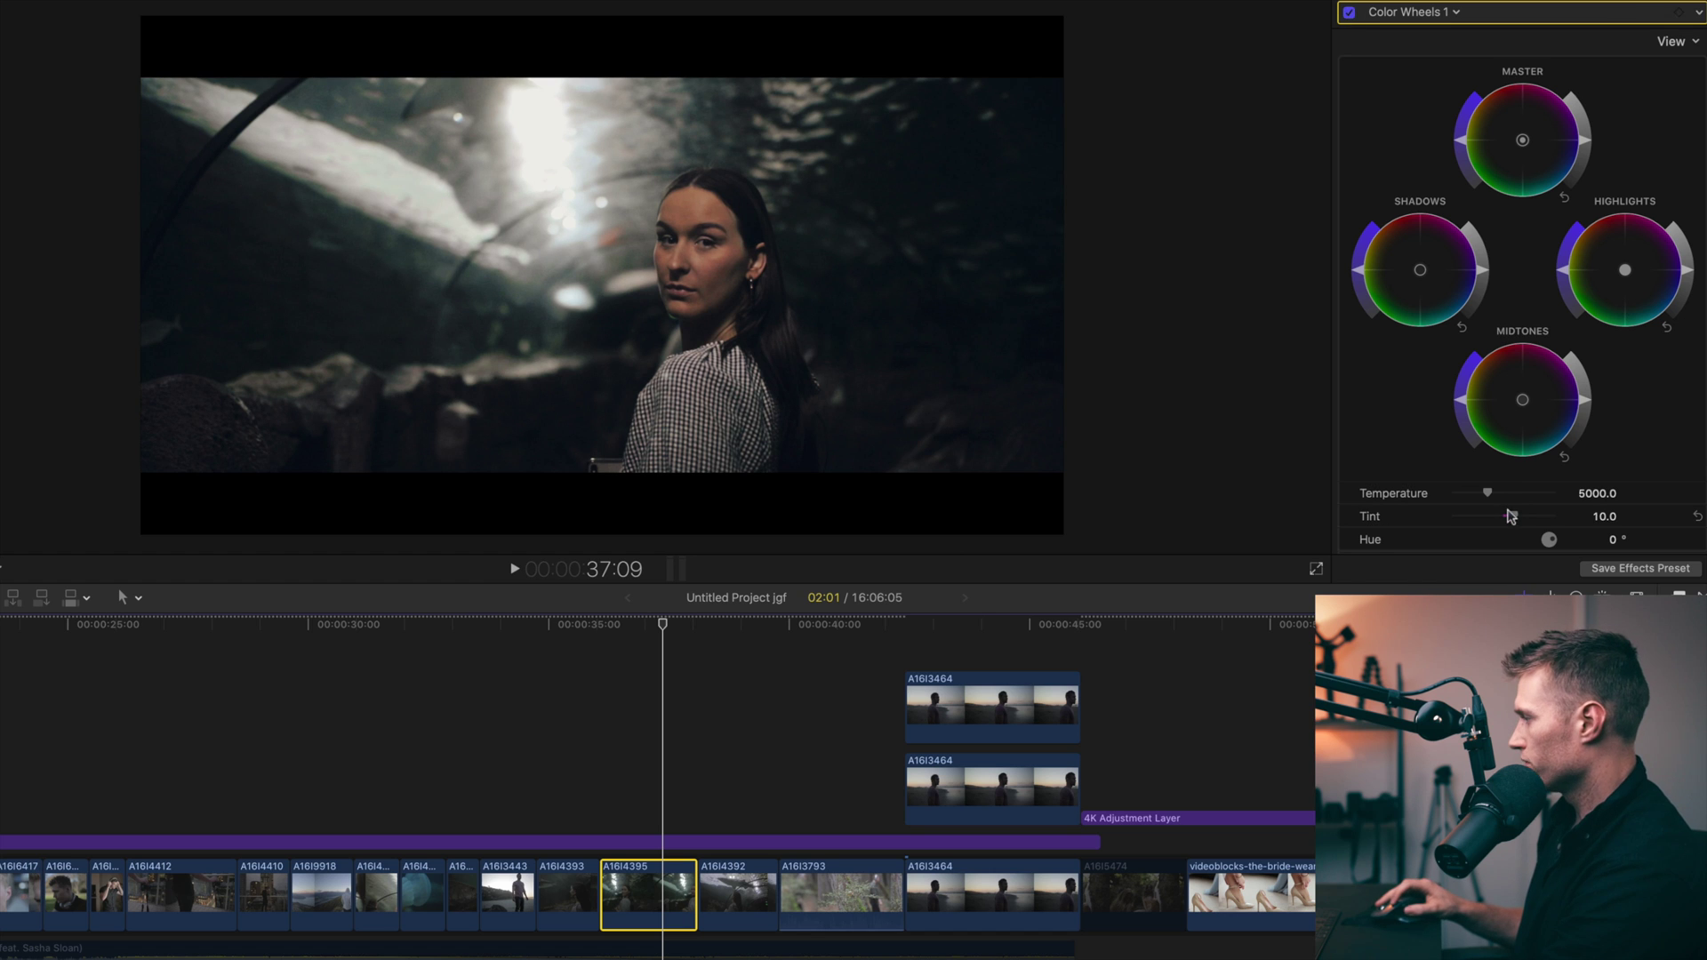
left_click(1598, 495)
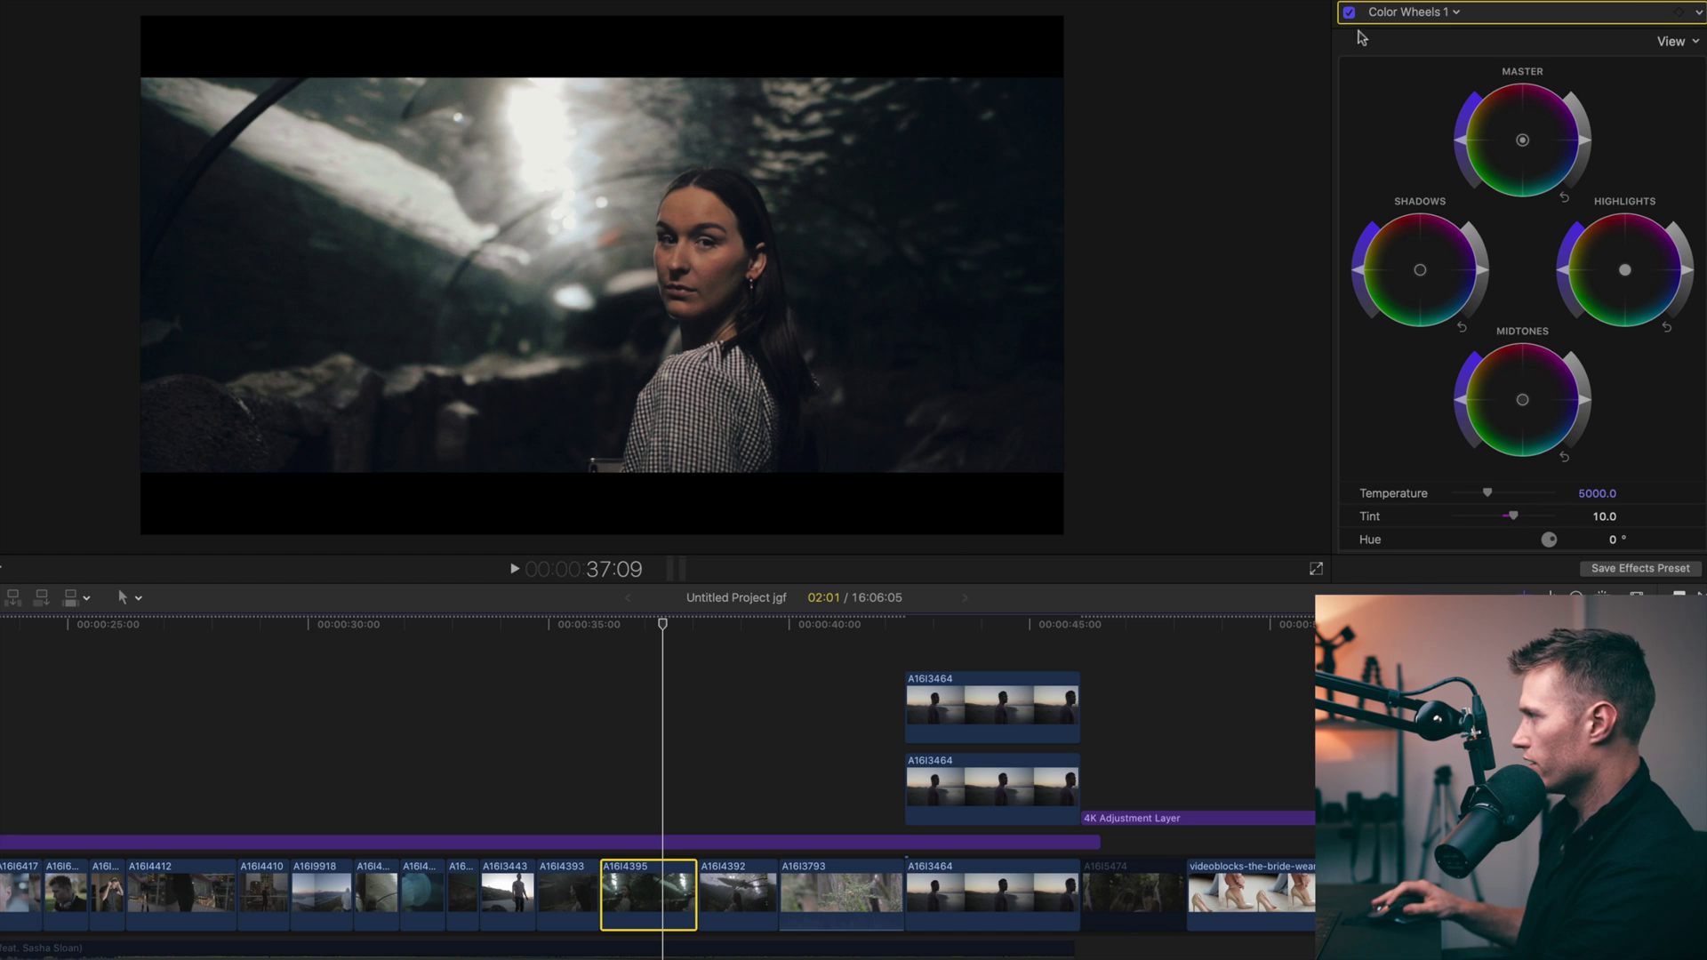
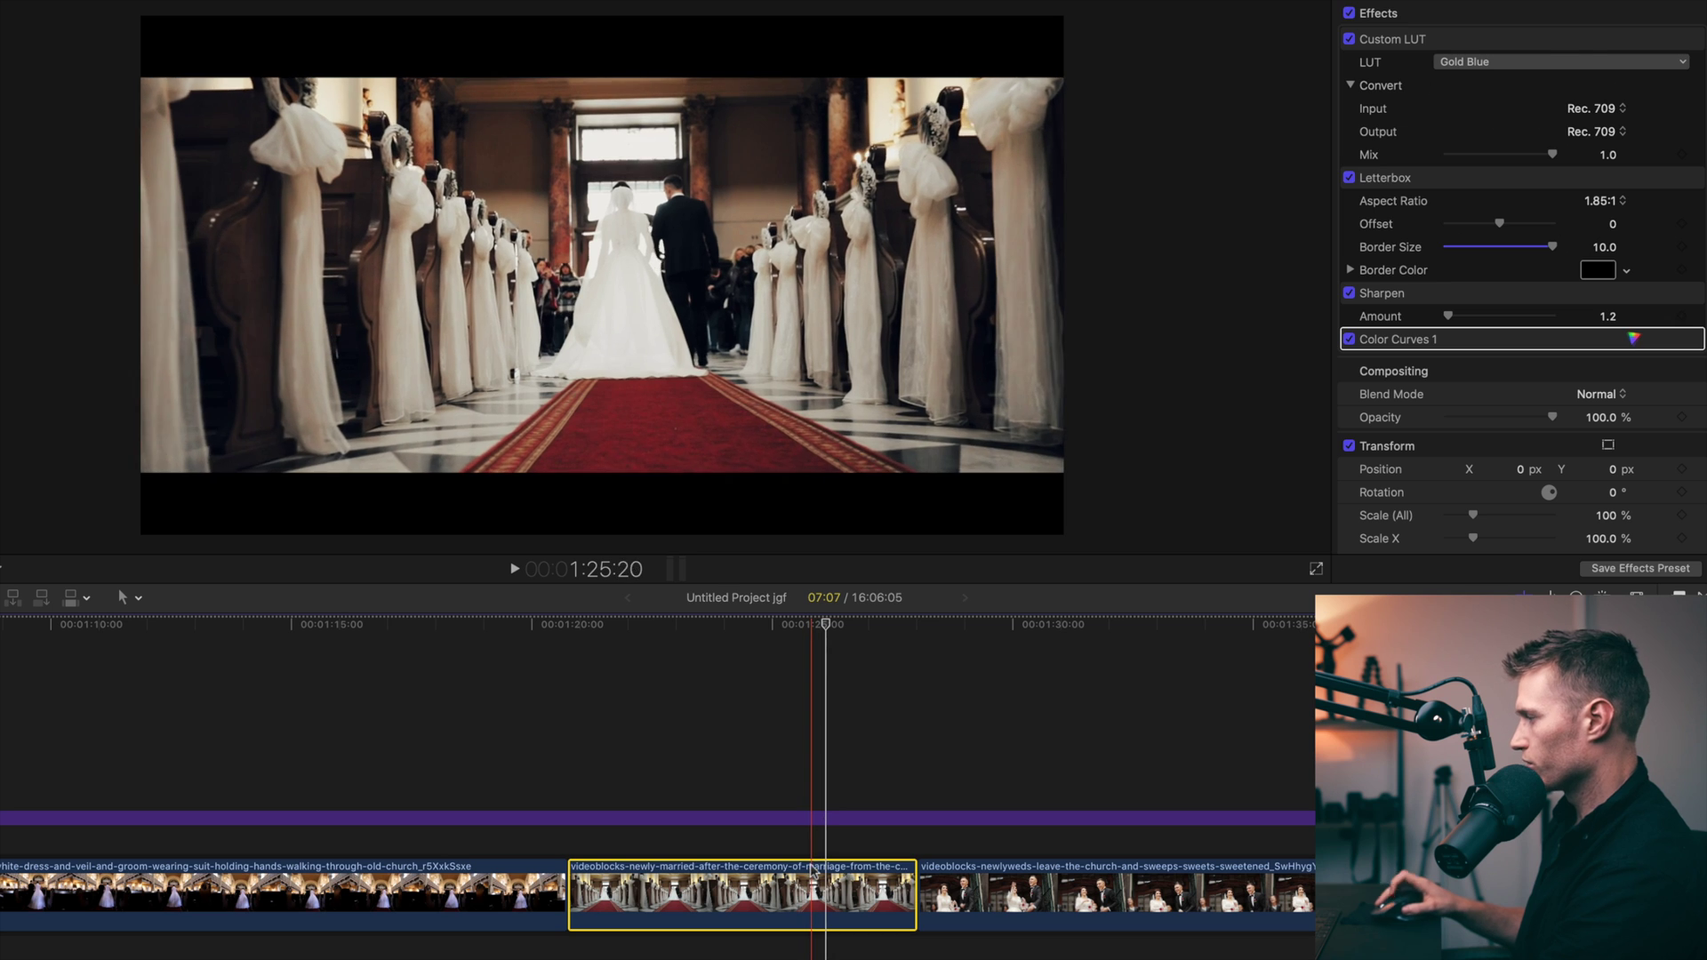
On the newlyweds leaving the church clip's Color Board 1, compare Exposure Shadows at 0% and 6%, and set Saturation Master to -4%.
scroll(1487, 29, "down", 5)
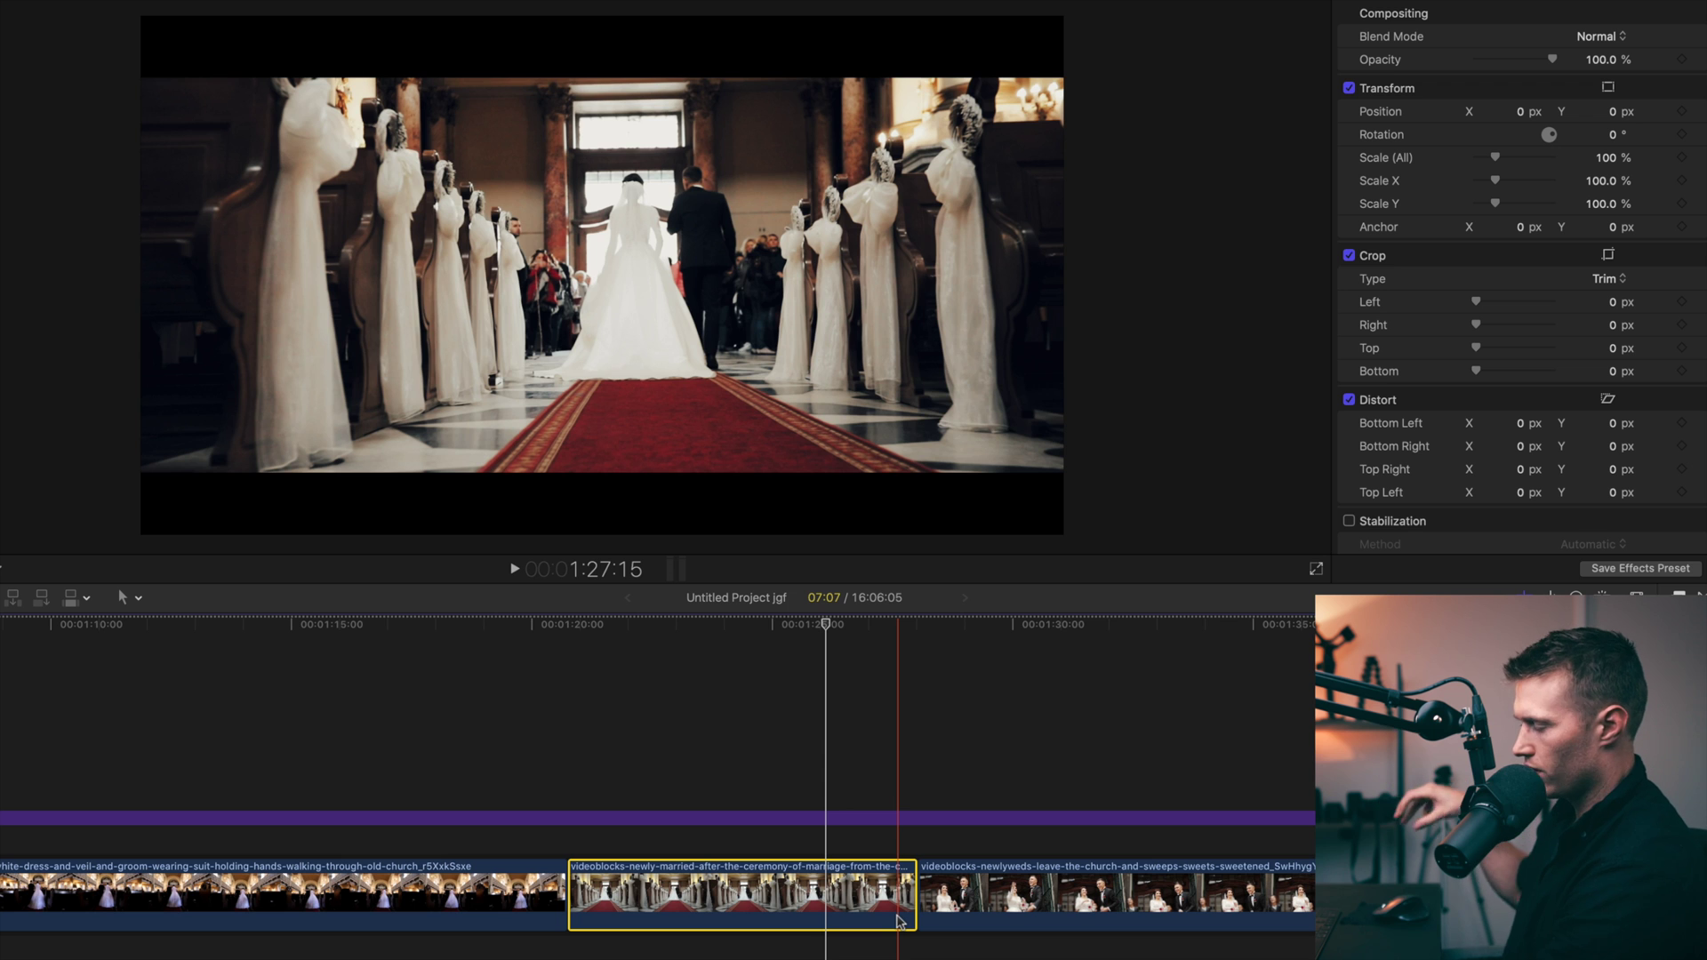
left_click(1129, 893)
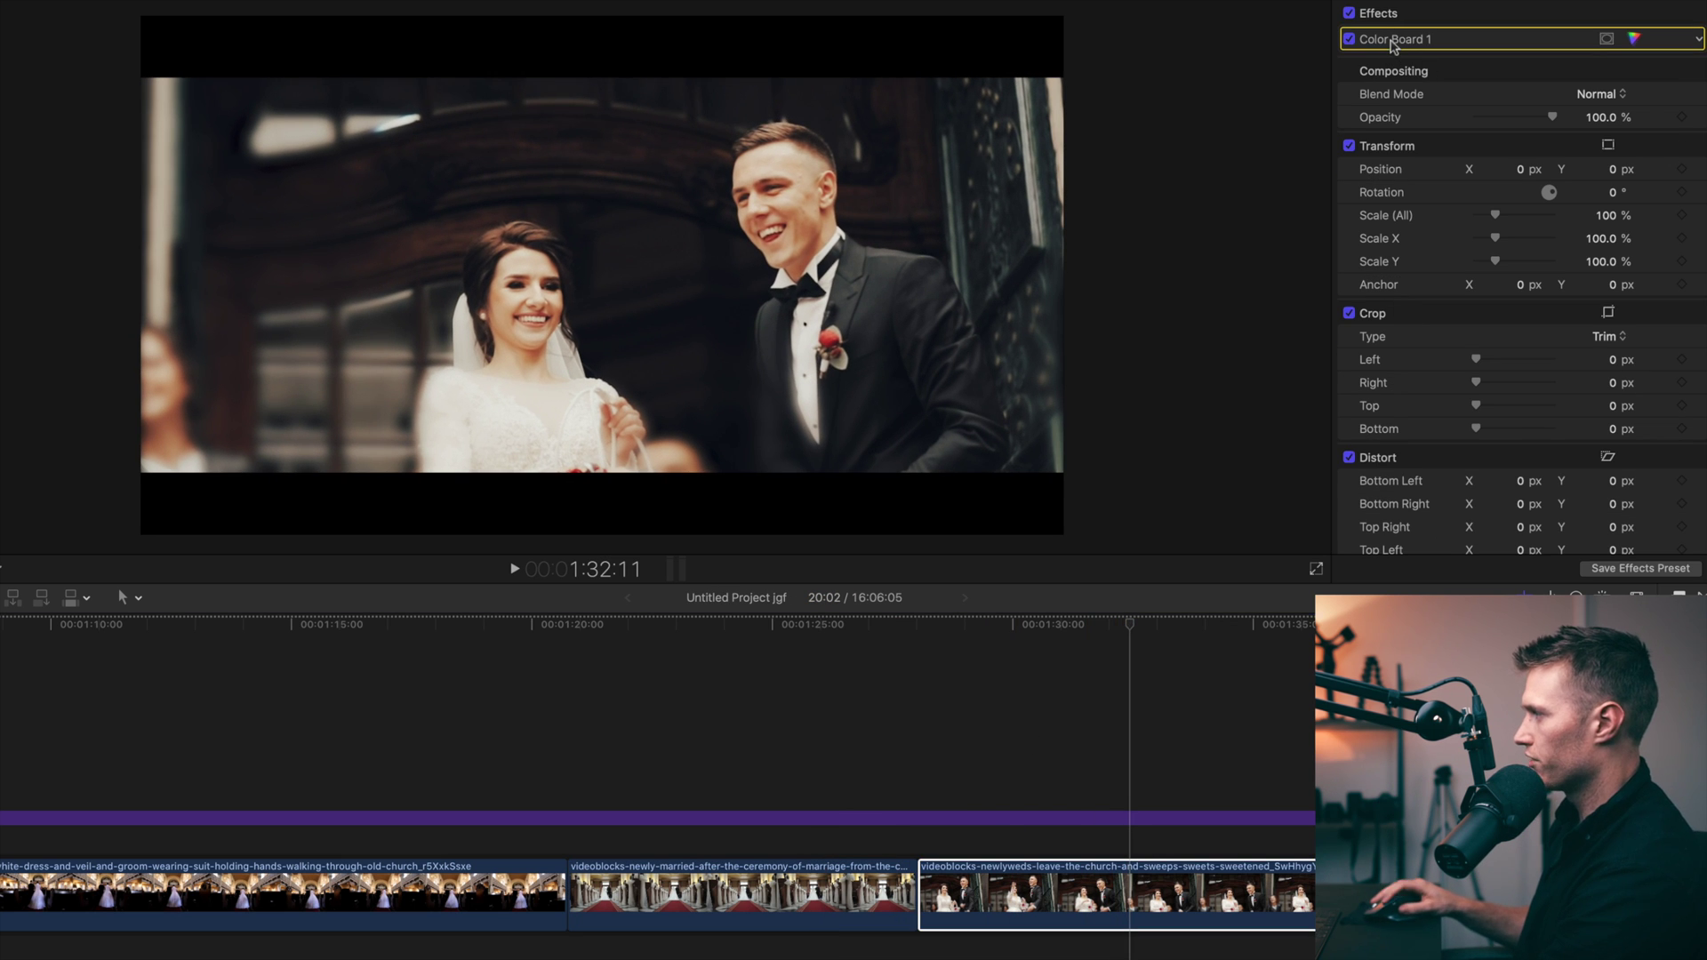
left_click(1634, 38)
left_click(1446, 165)
key("Delete")
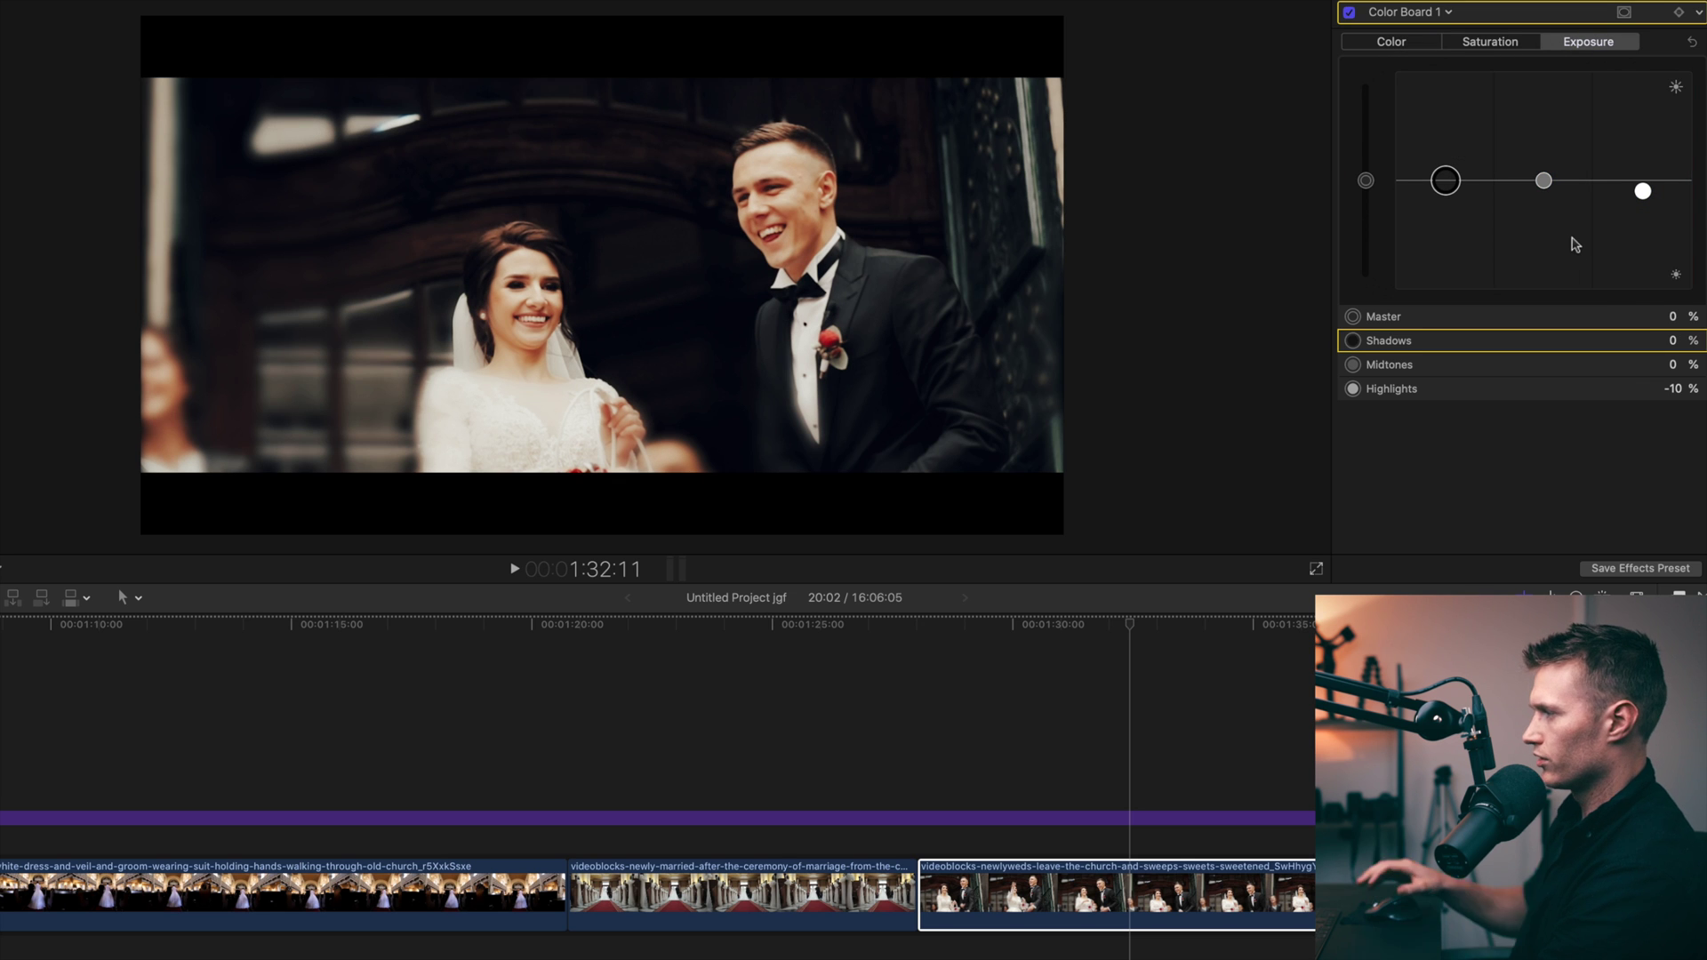
key("super+z")
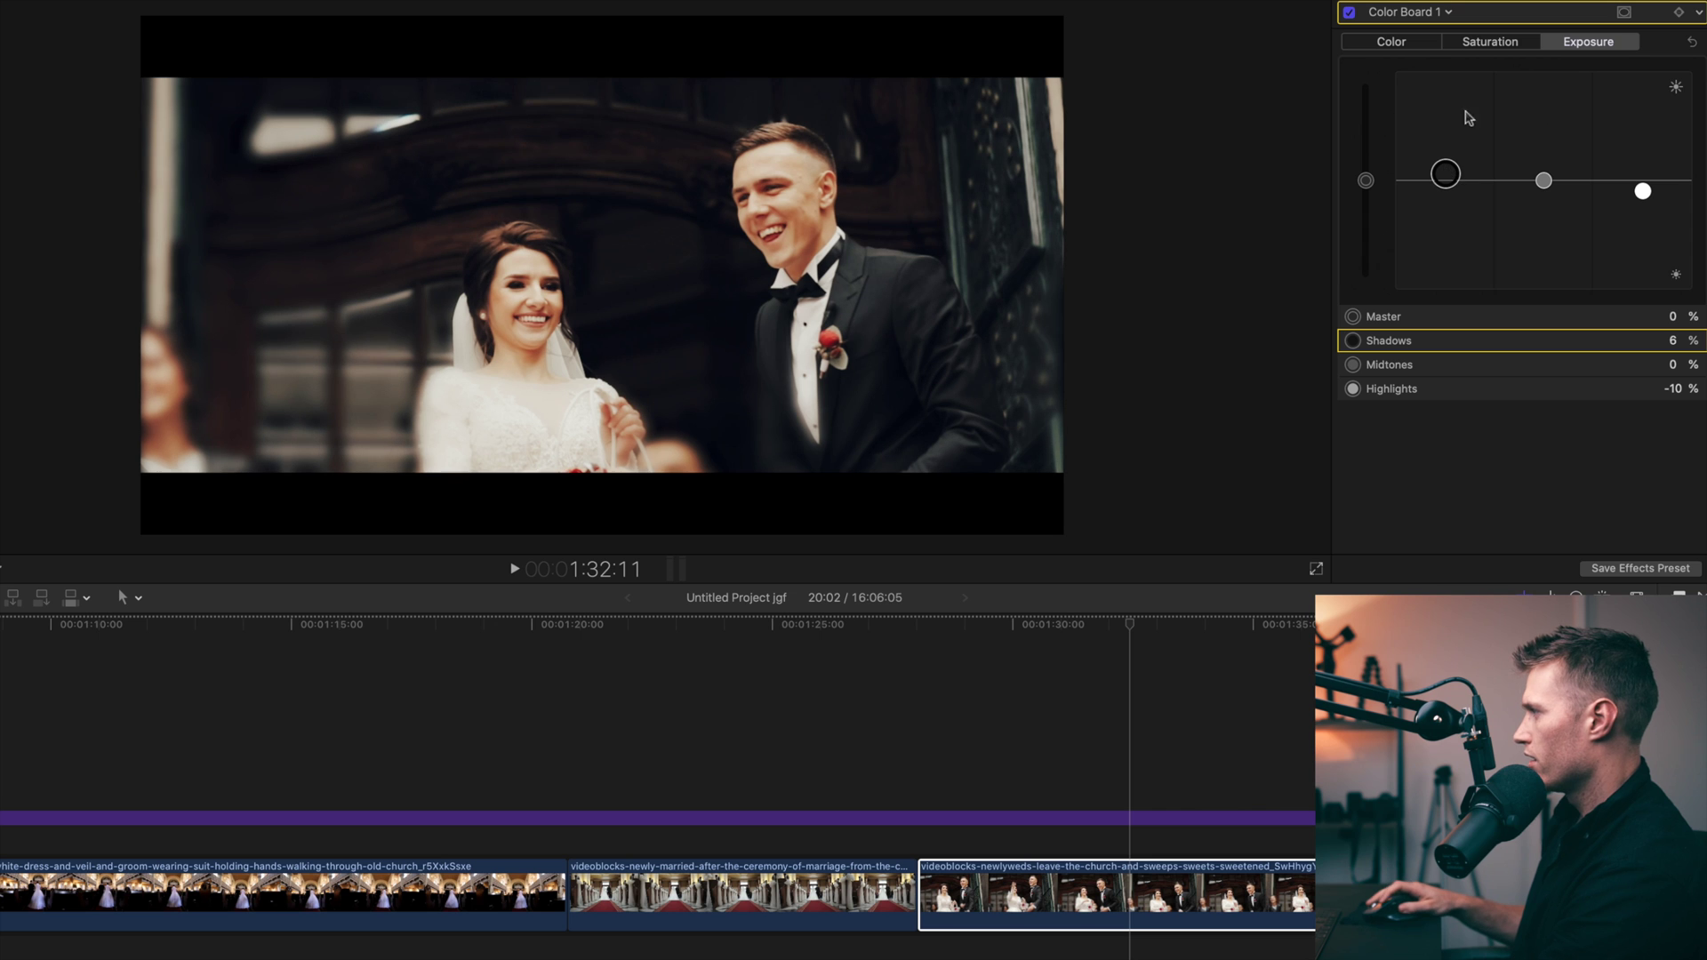
left_click(1512, 40)
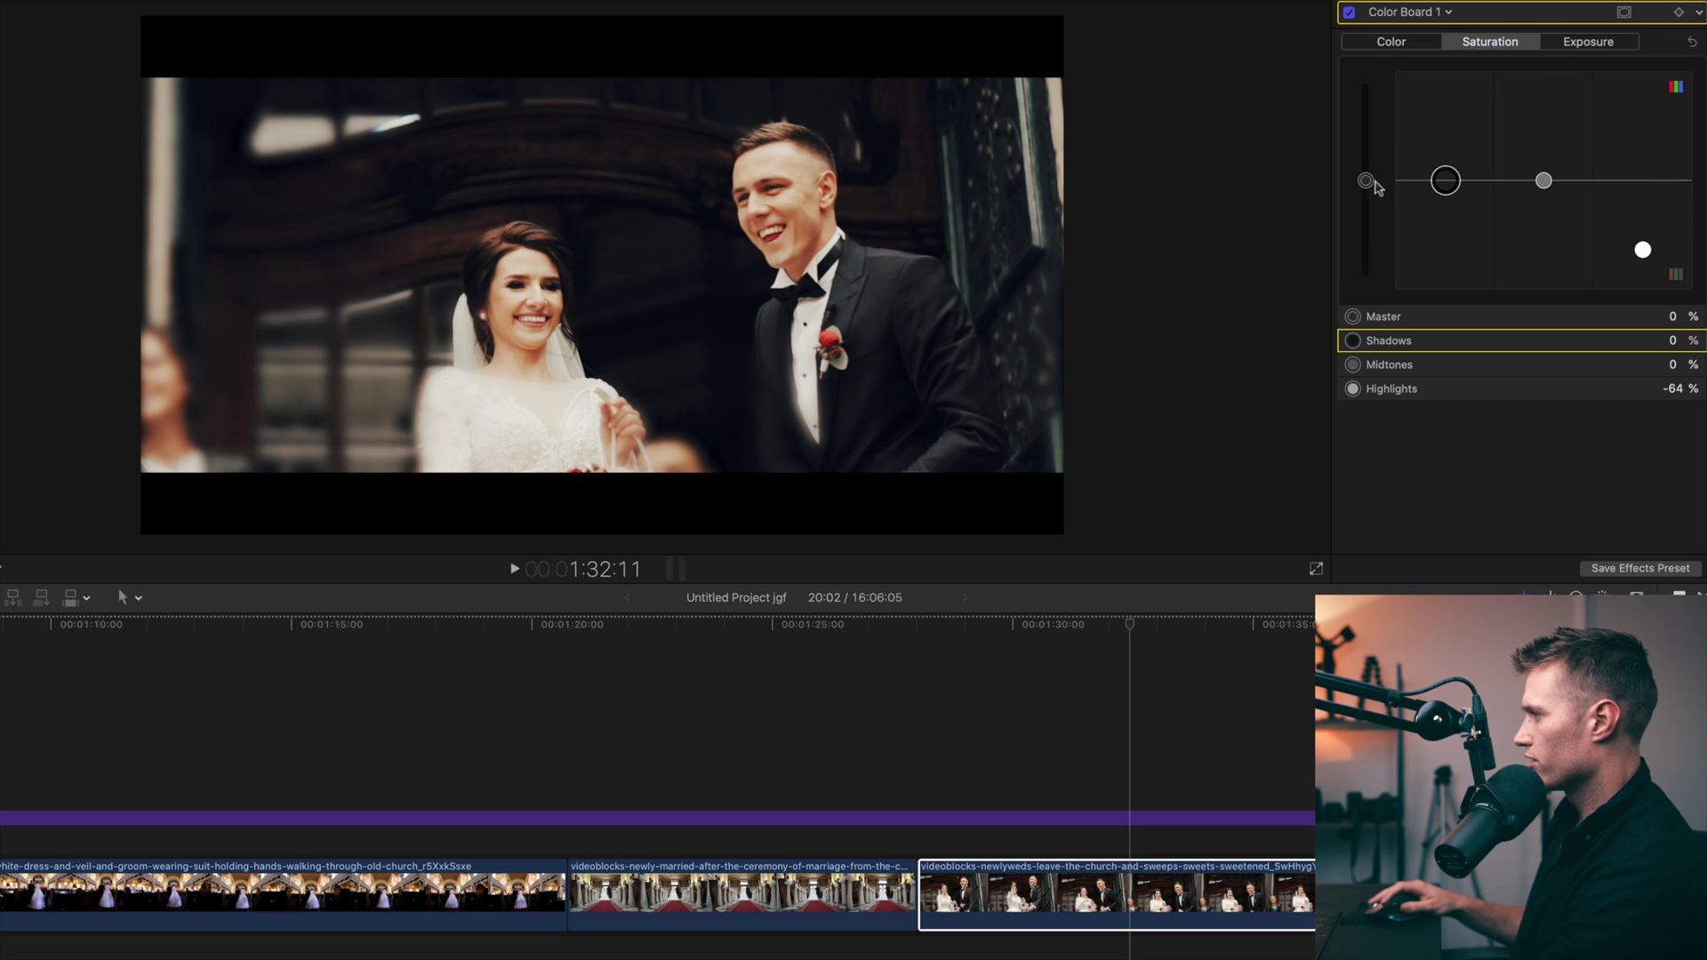
left_click_drag(1375, 186, 1370, 192)
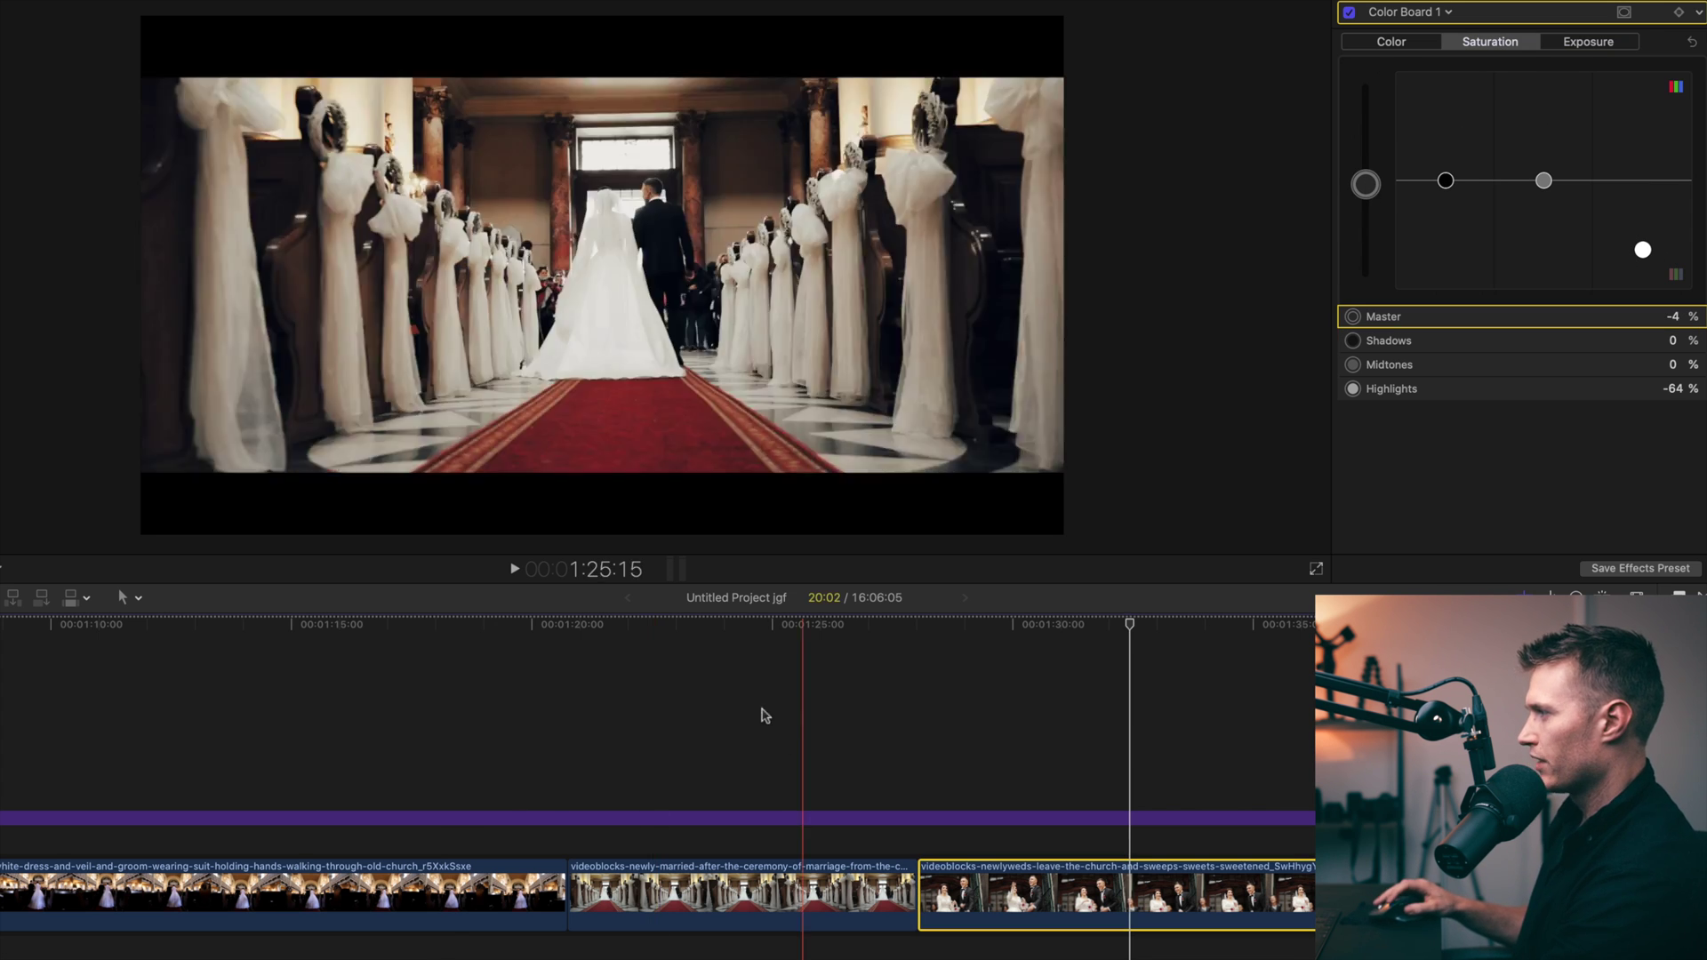
Compare a later moment of the newlyweds leaving the church shot with the adjustment layer's Gold Blue Custom LUT off and on.
left_click(1236, 625)
mouse_move(1269, 642)
left_mouse_down()
mouse_move(1355, 645)
mouse_move(1281, 647)
left_mouse_up()
left_click(1281, 818)
left_click(1349, 41)
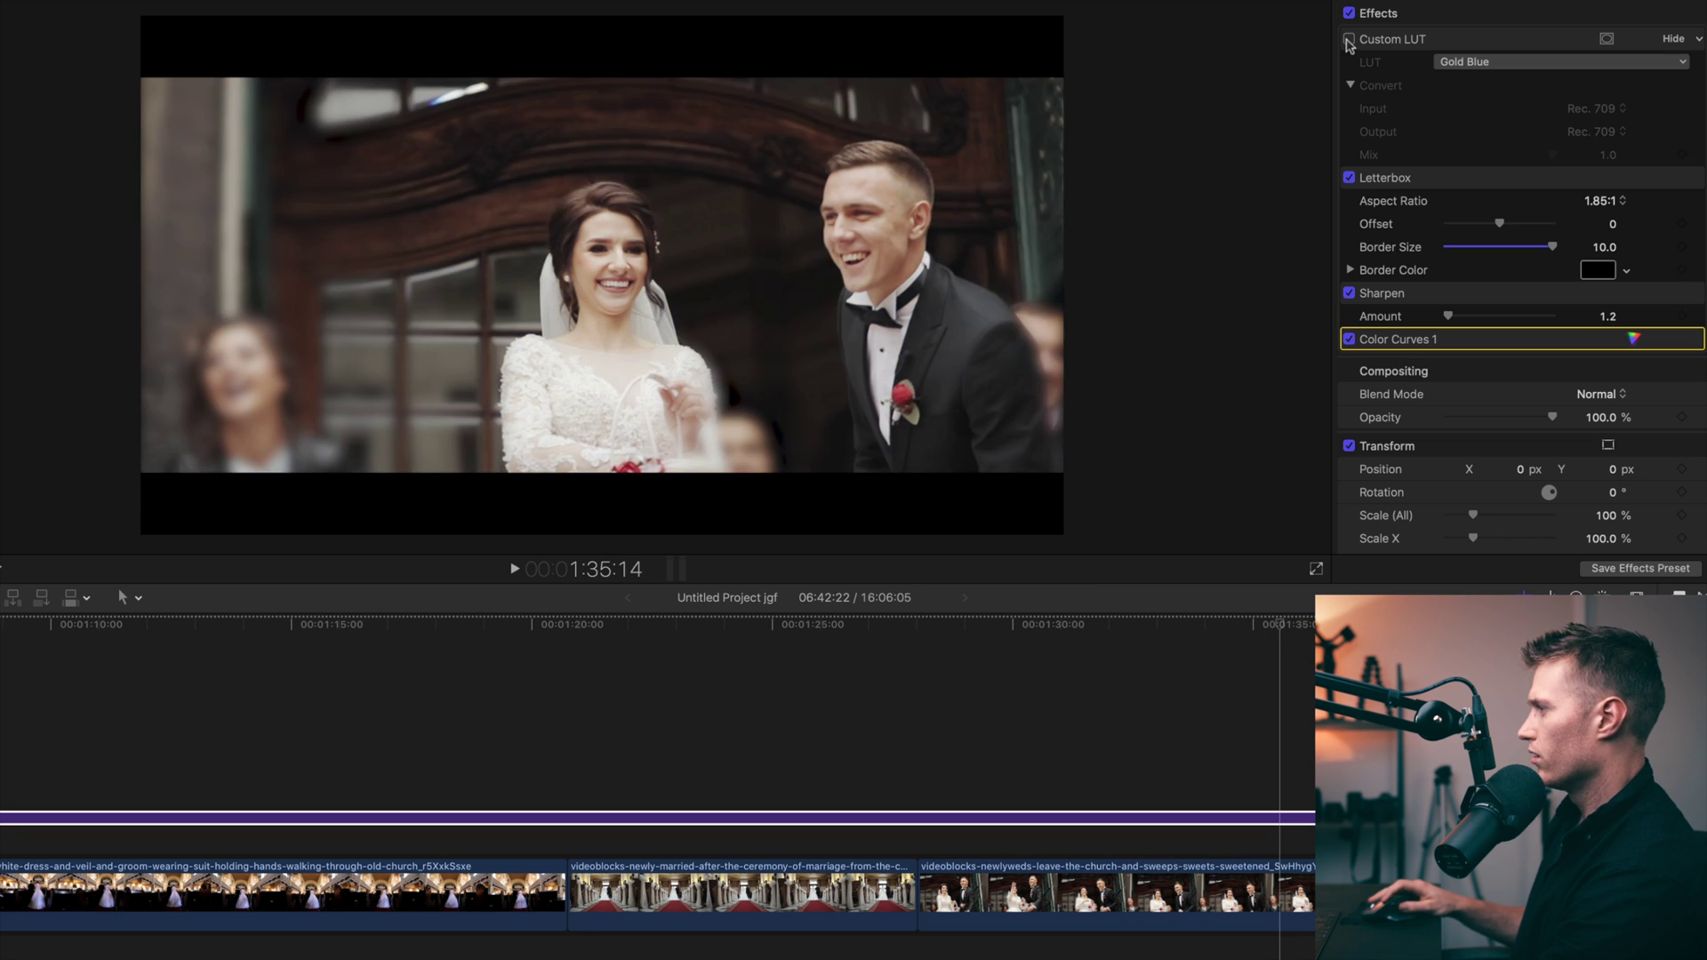
left_click(1349, 39)
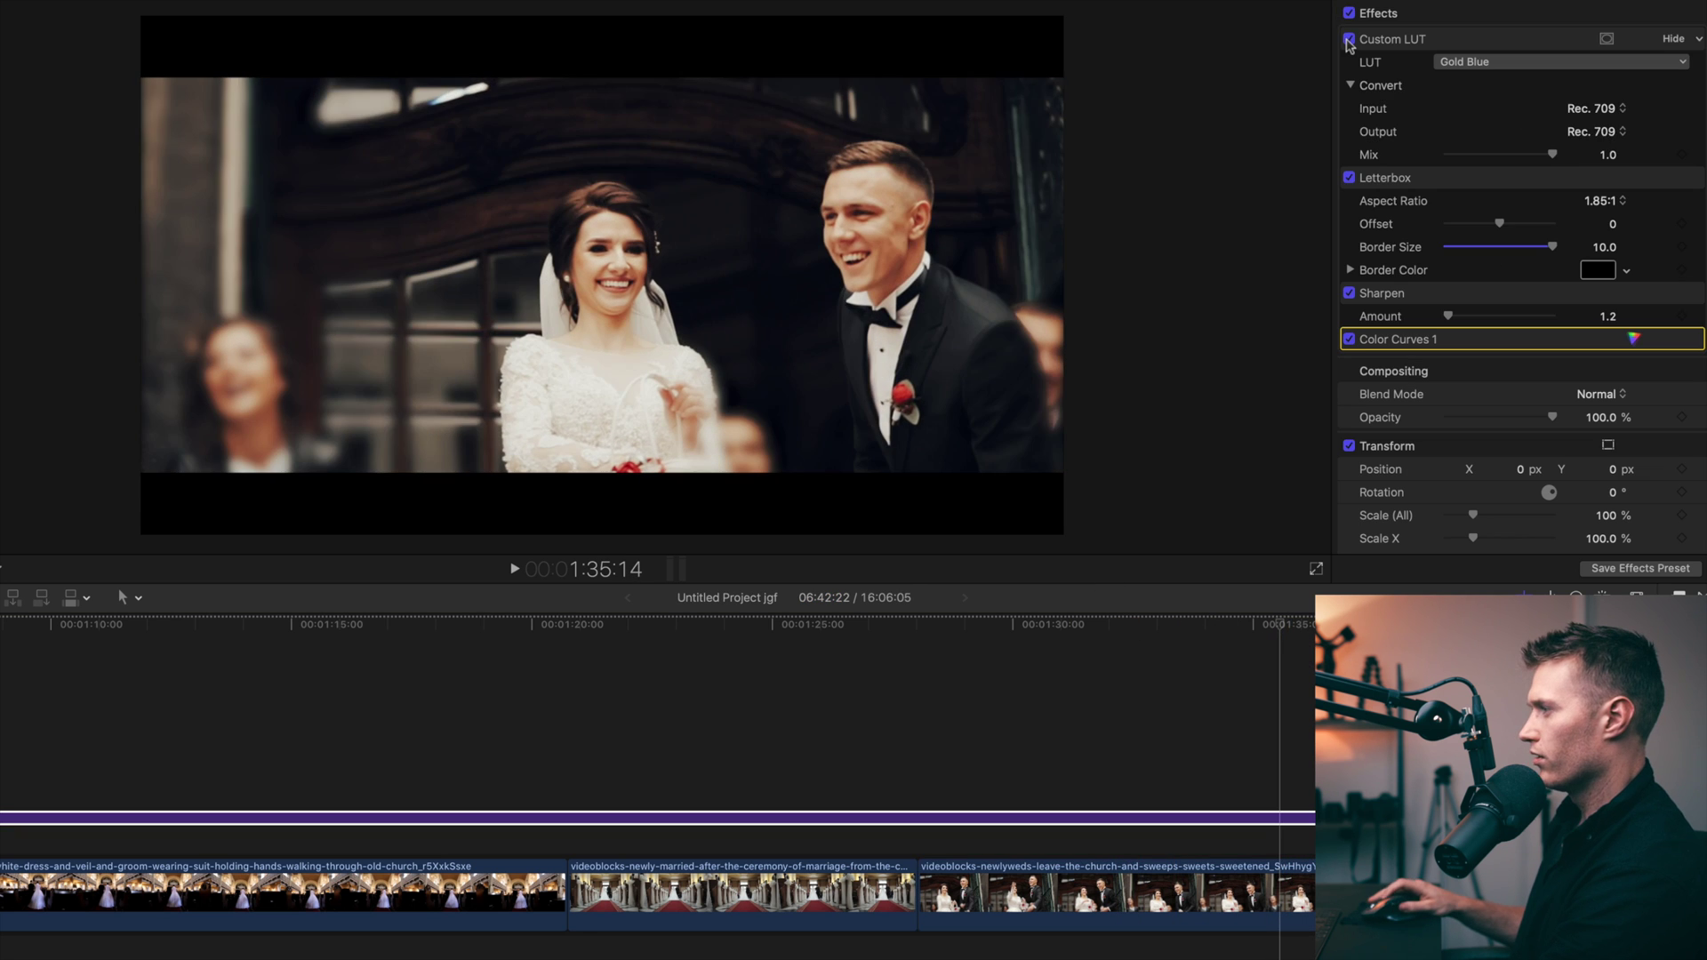
left_click(1349, 39)
left_click(1349, 39)
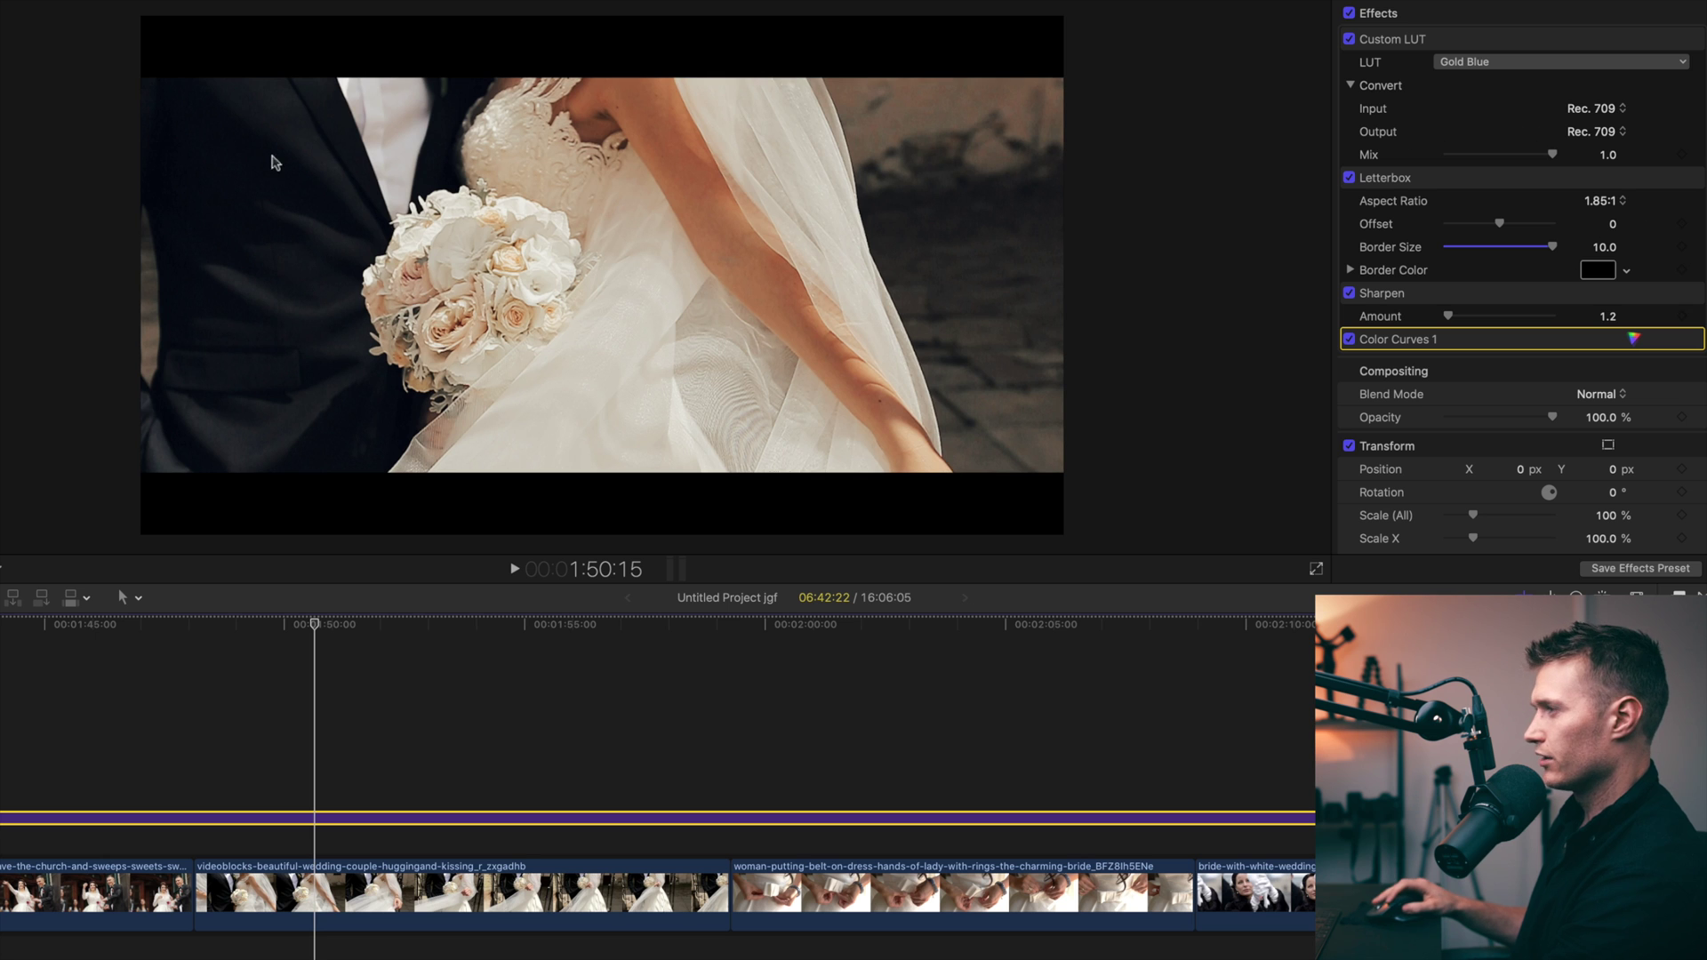
Compare the bouquet close-up and the final dress moment of the hugging couple clip with the Gold Blue LUT off and on.
left_click(1349, 39)
left_click(1350, 39)
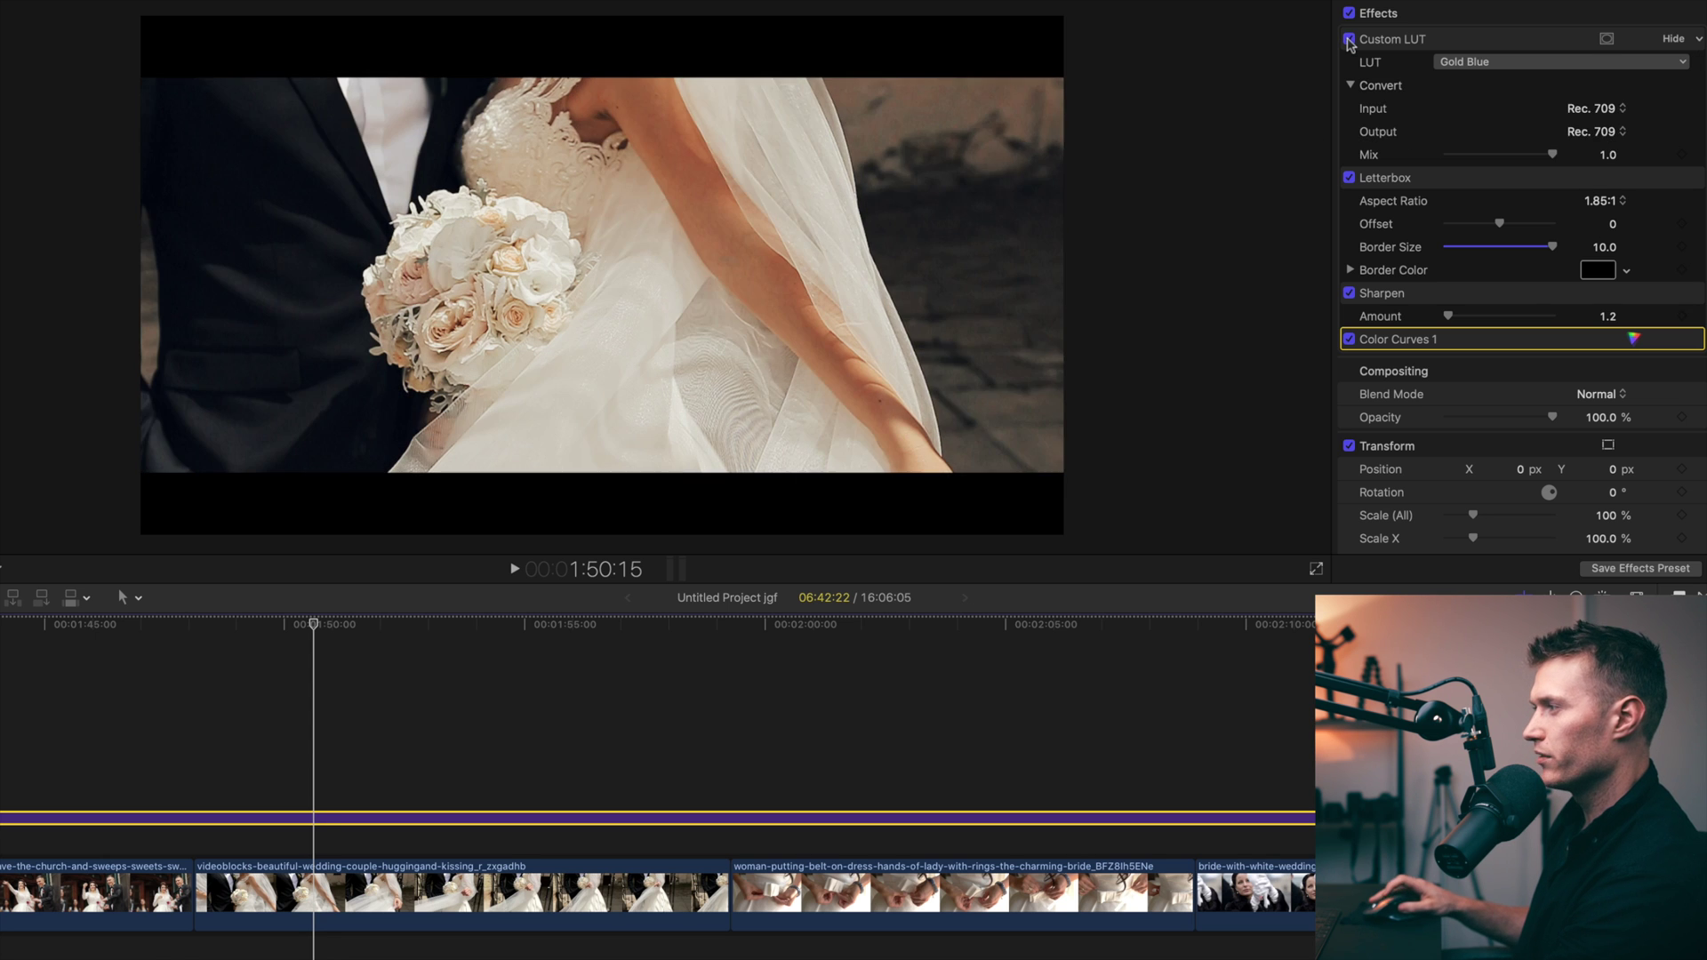
left_click(1349, 39)
left_click(1349, 39)
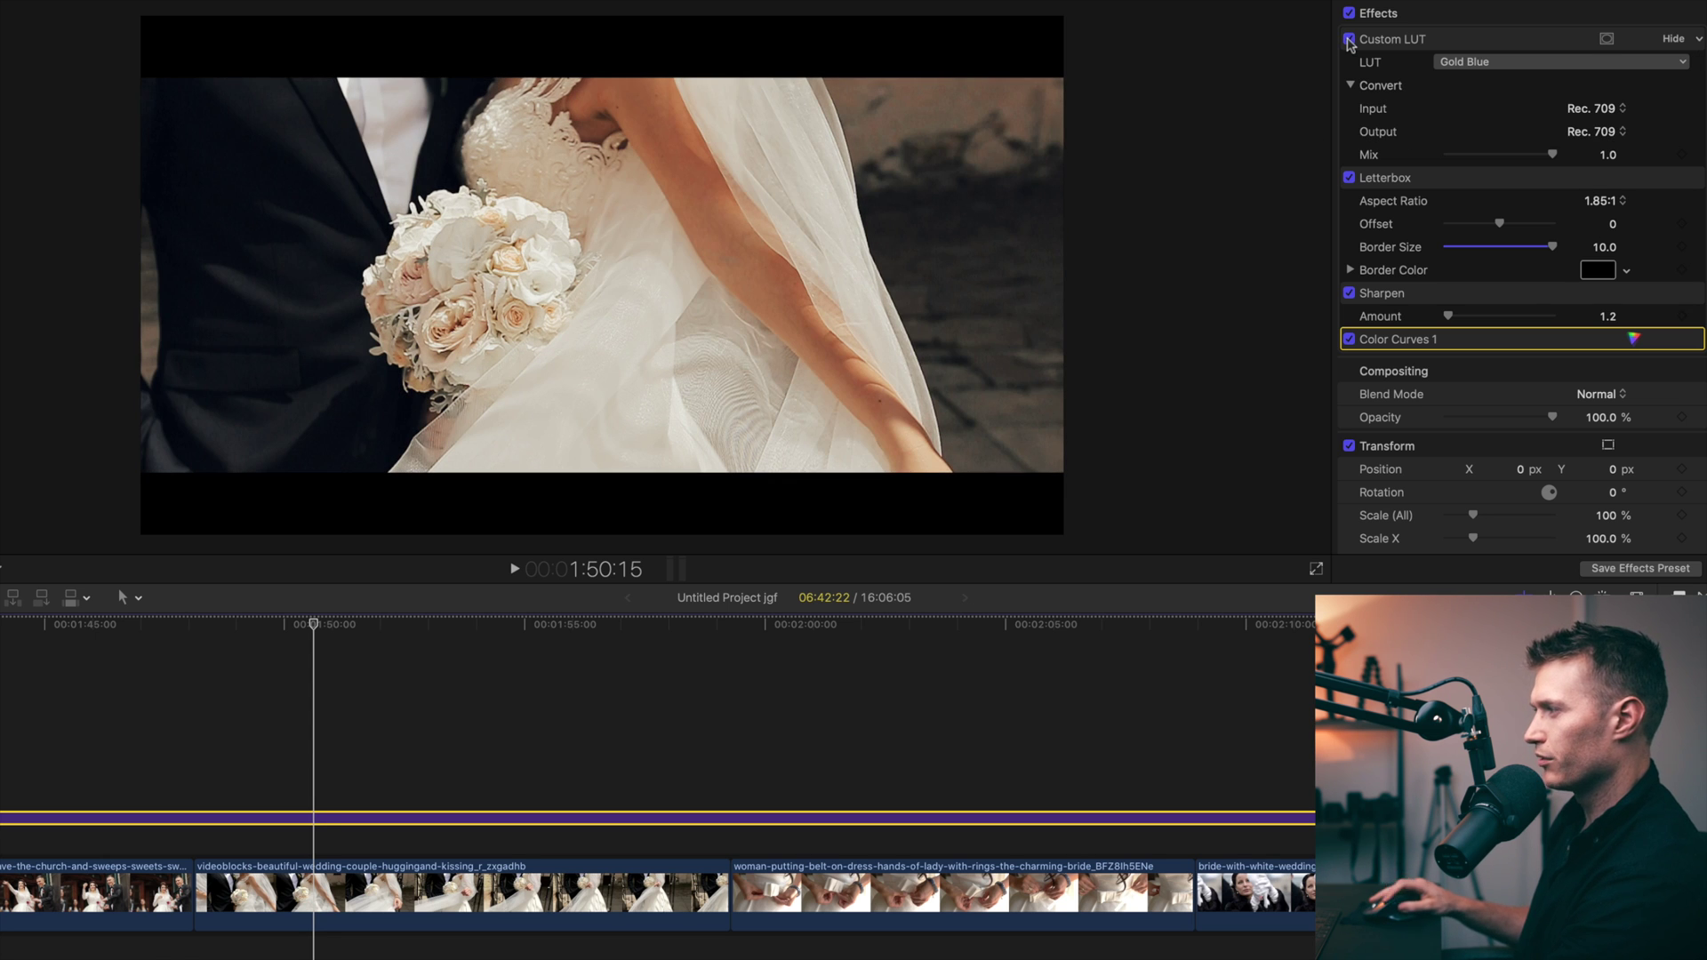
left_click(1349, 39)
left_click(1349, 39)
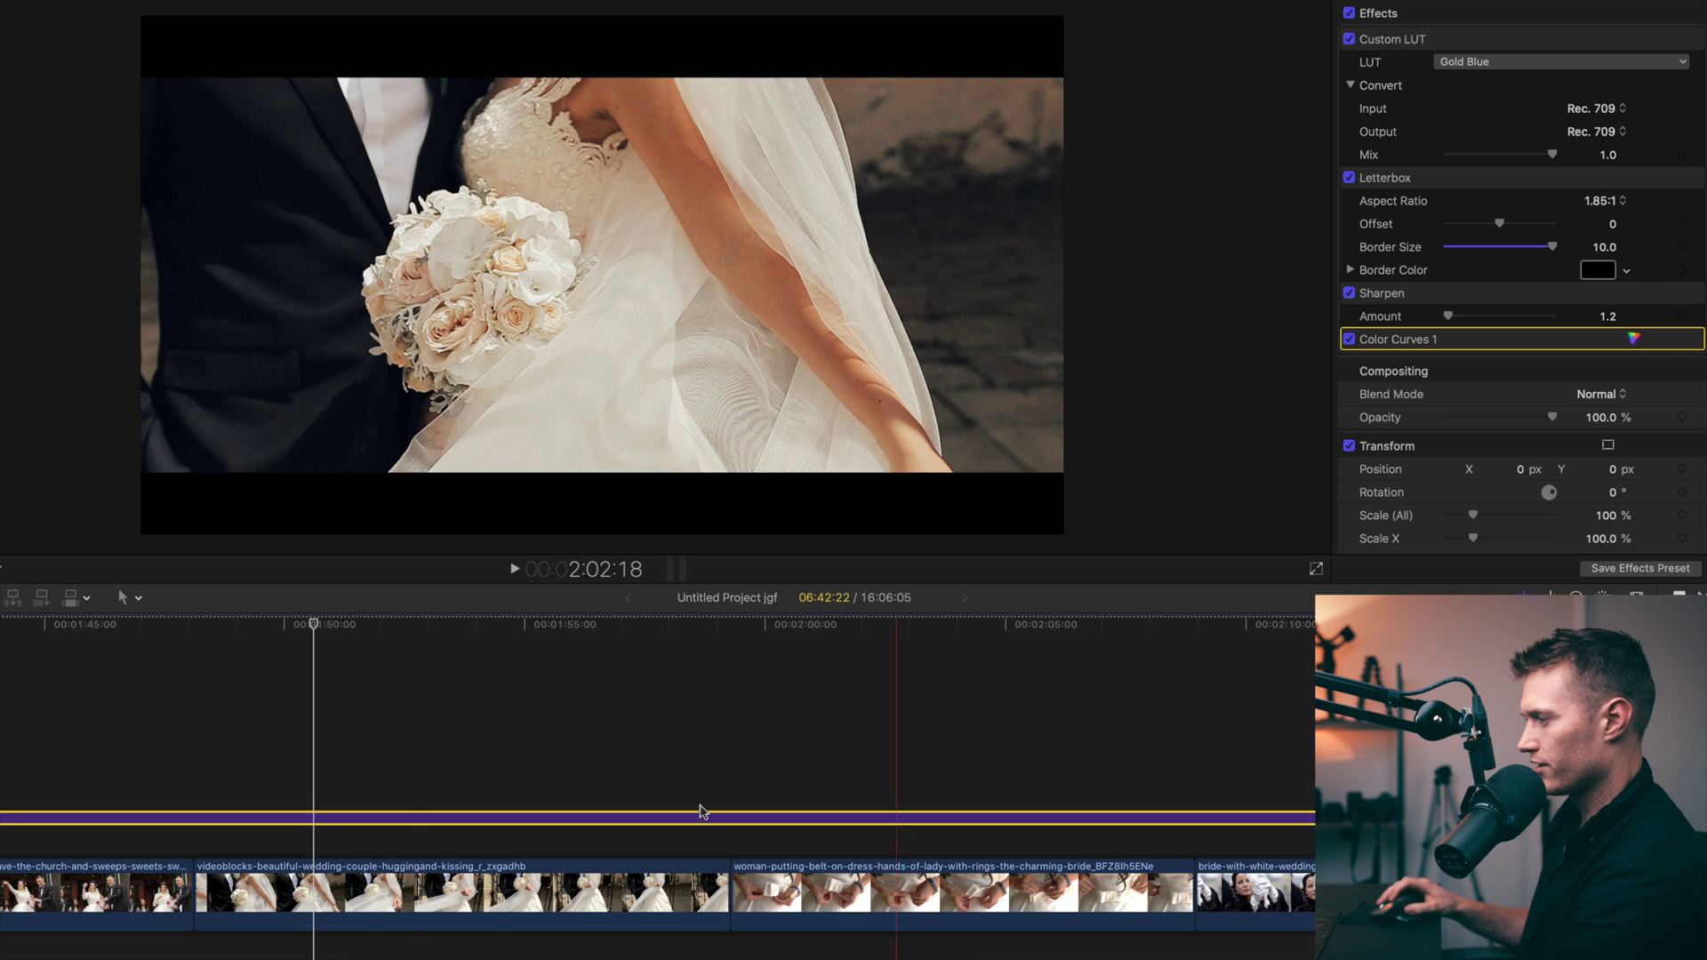
left_click_drag(724, 652, 717, 639)
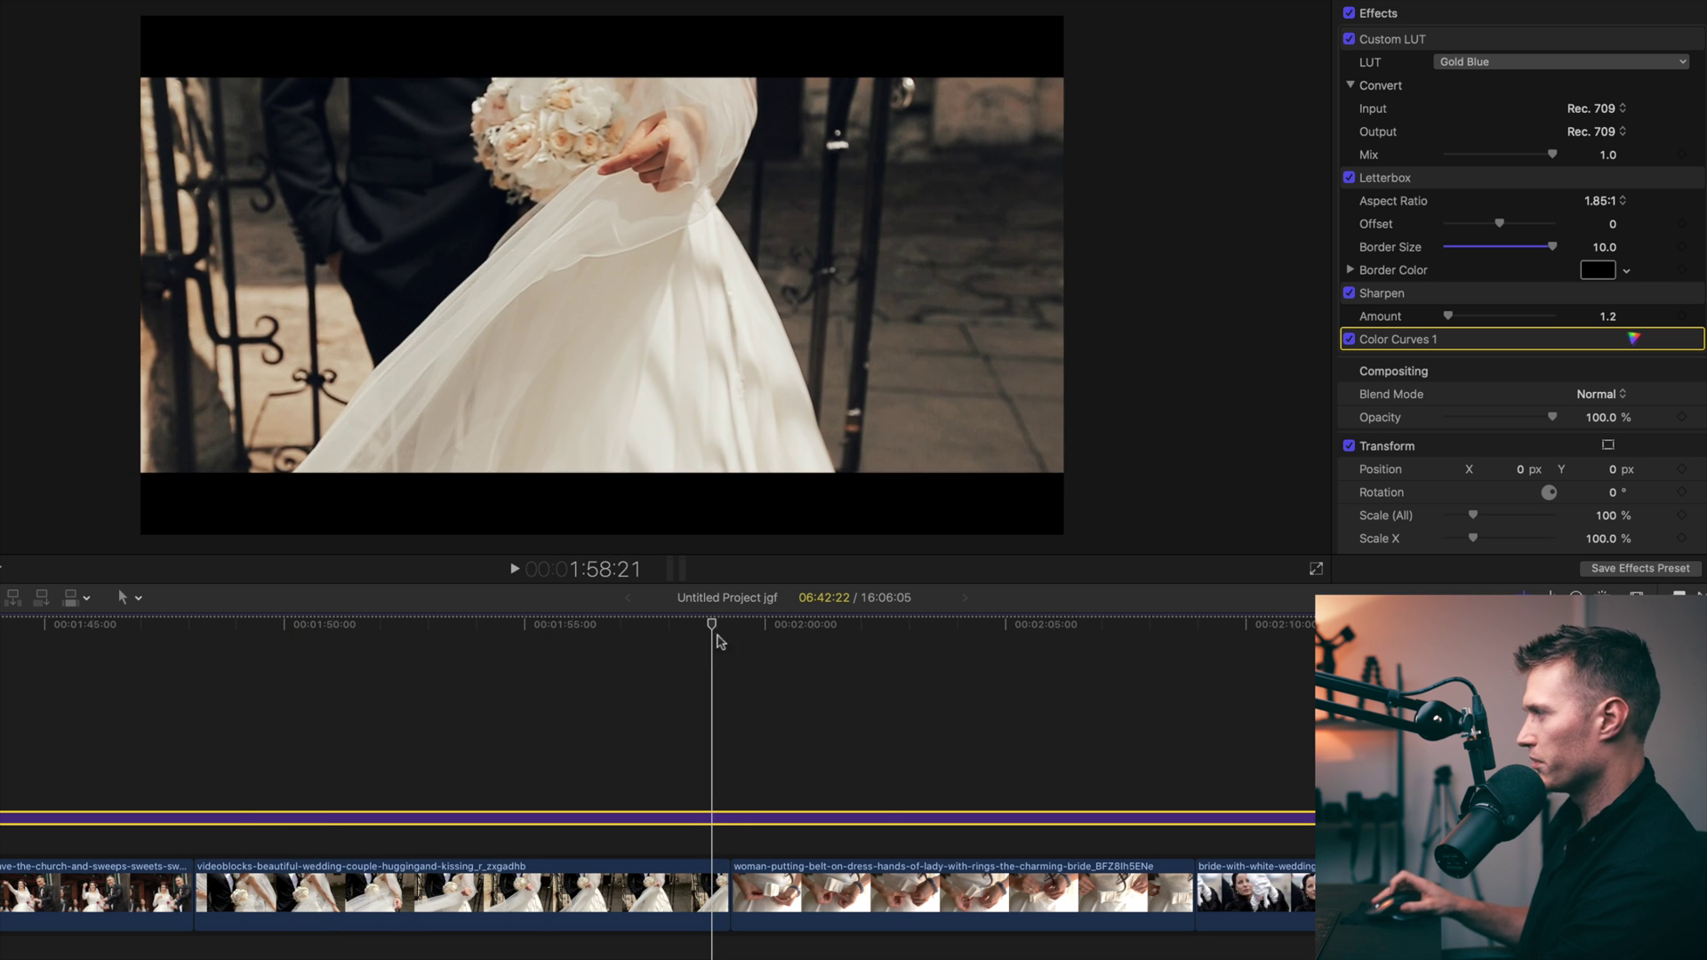
left_click(1349, 39)
left_click(1349, 40)
Compare the bride with white wedding pigeon shot with the adjustment layer's Custom LUT off and on.
left_click(1243, 664)
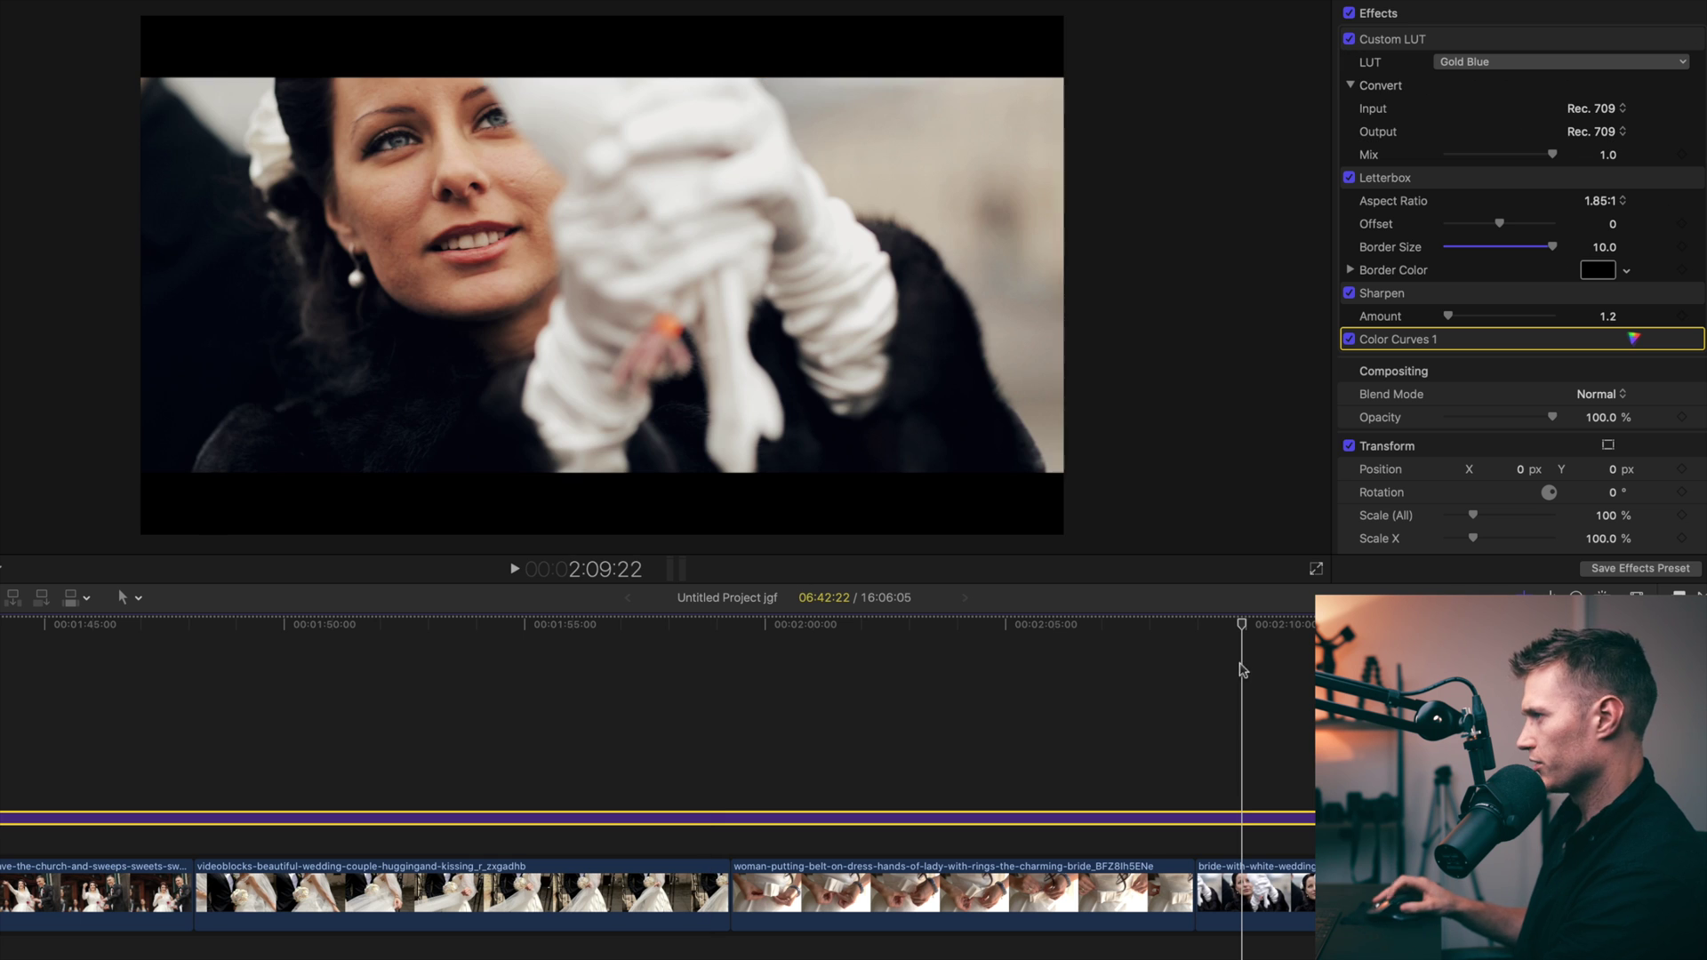
left_click(1343, 36)
left_click(1350, 39)
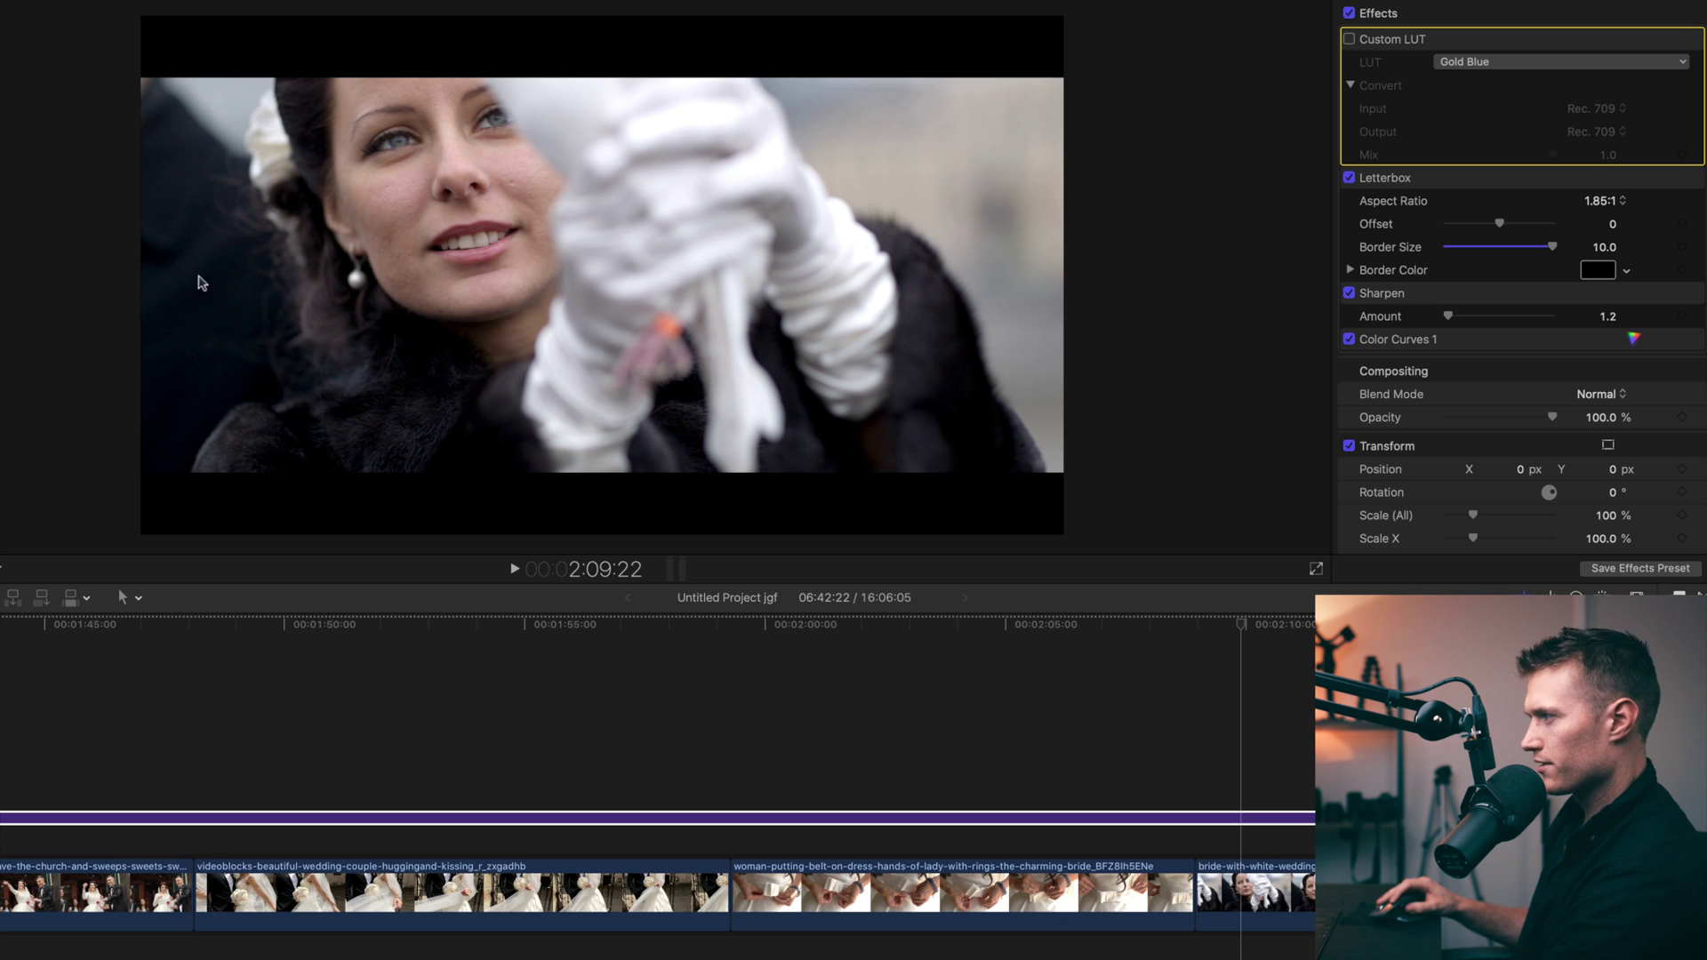
left_click(1349, 39)
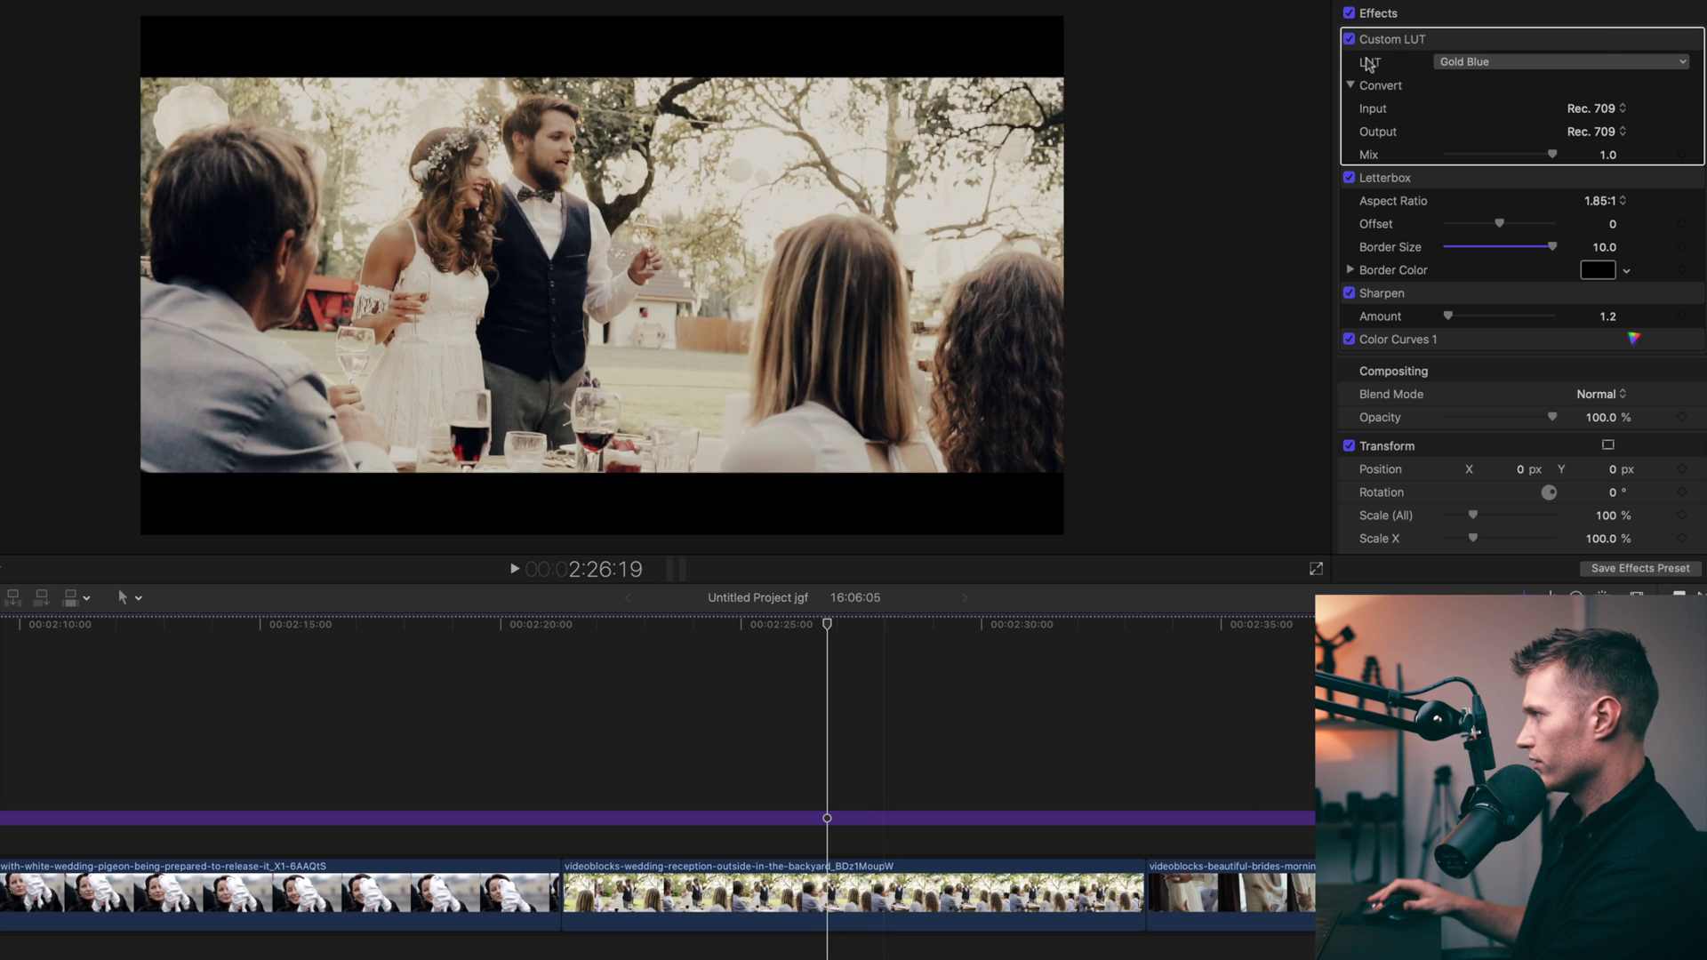
Compare the backyard wedding reception shot with the adjustment layer's Gold Blue Custom LUT off and on.
left_click(1349, 40)
left_click(1349, 41)
left_click(1349, 41)
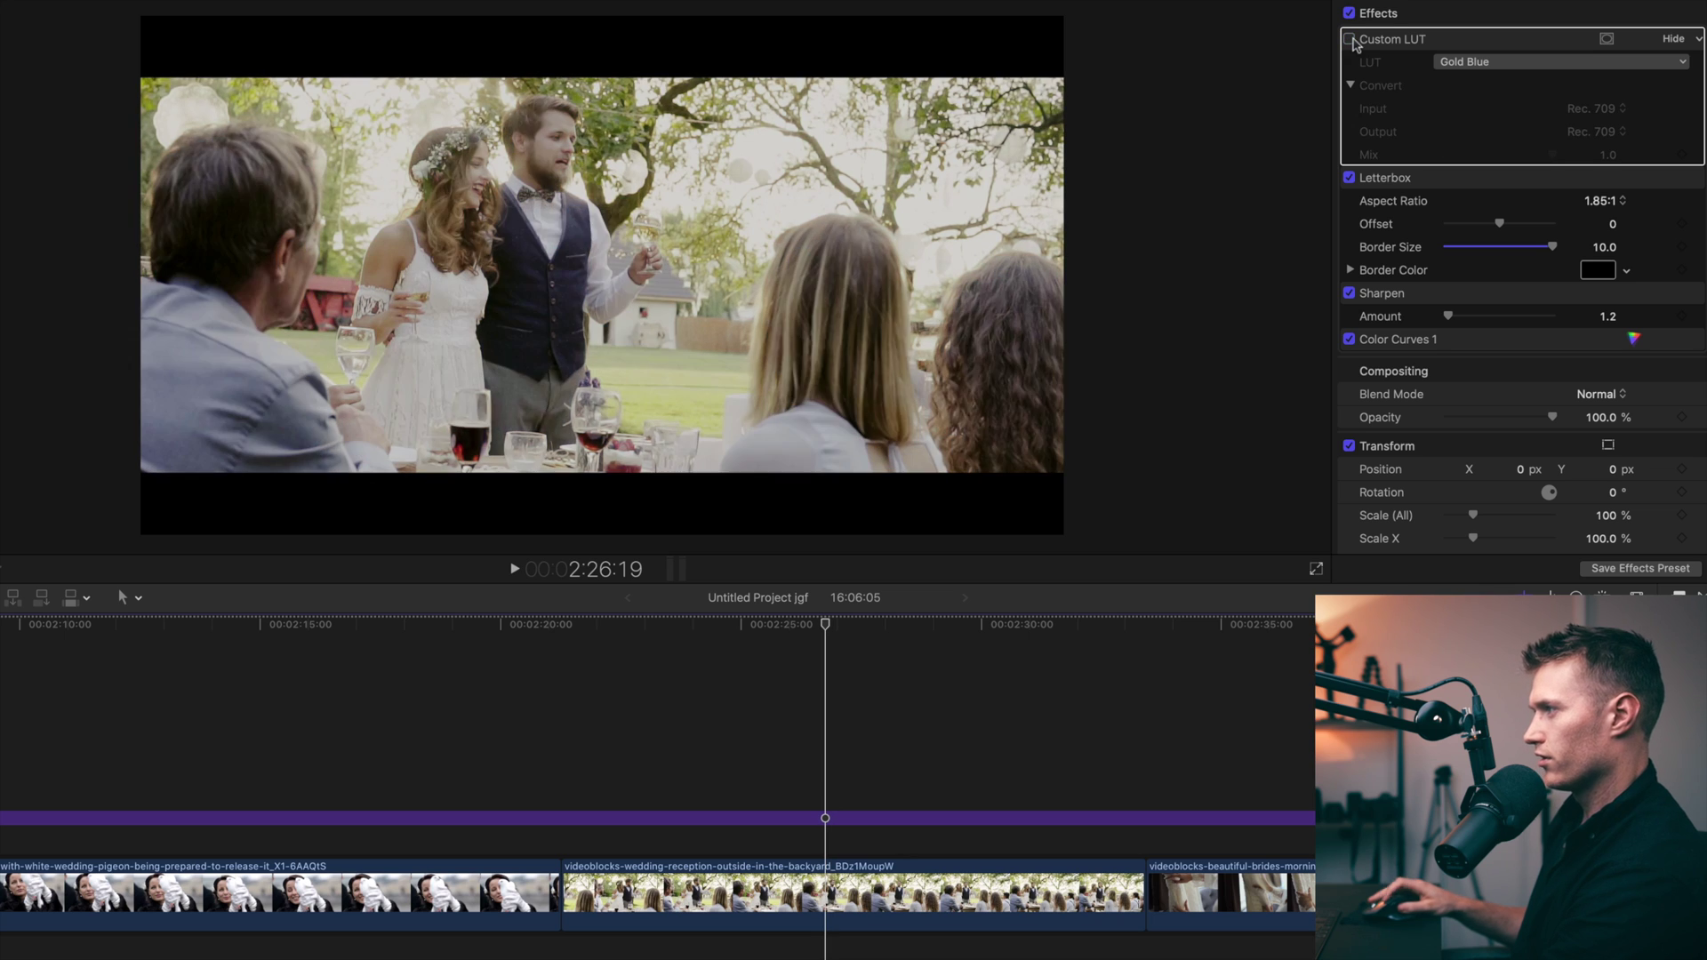
left_click(1349, 41)
Compare two moments of the bride's hotel room morning clip with the adjustment layer's Custom LUT off and on.
left_click_drag(853, 621, 1136, 604)
left_click(1349, 40)
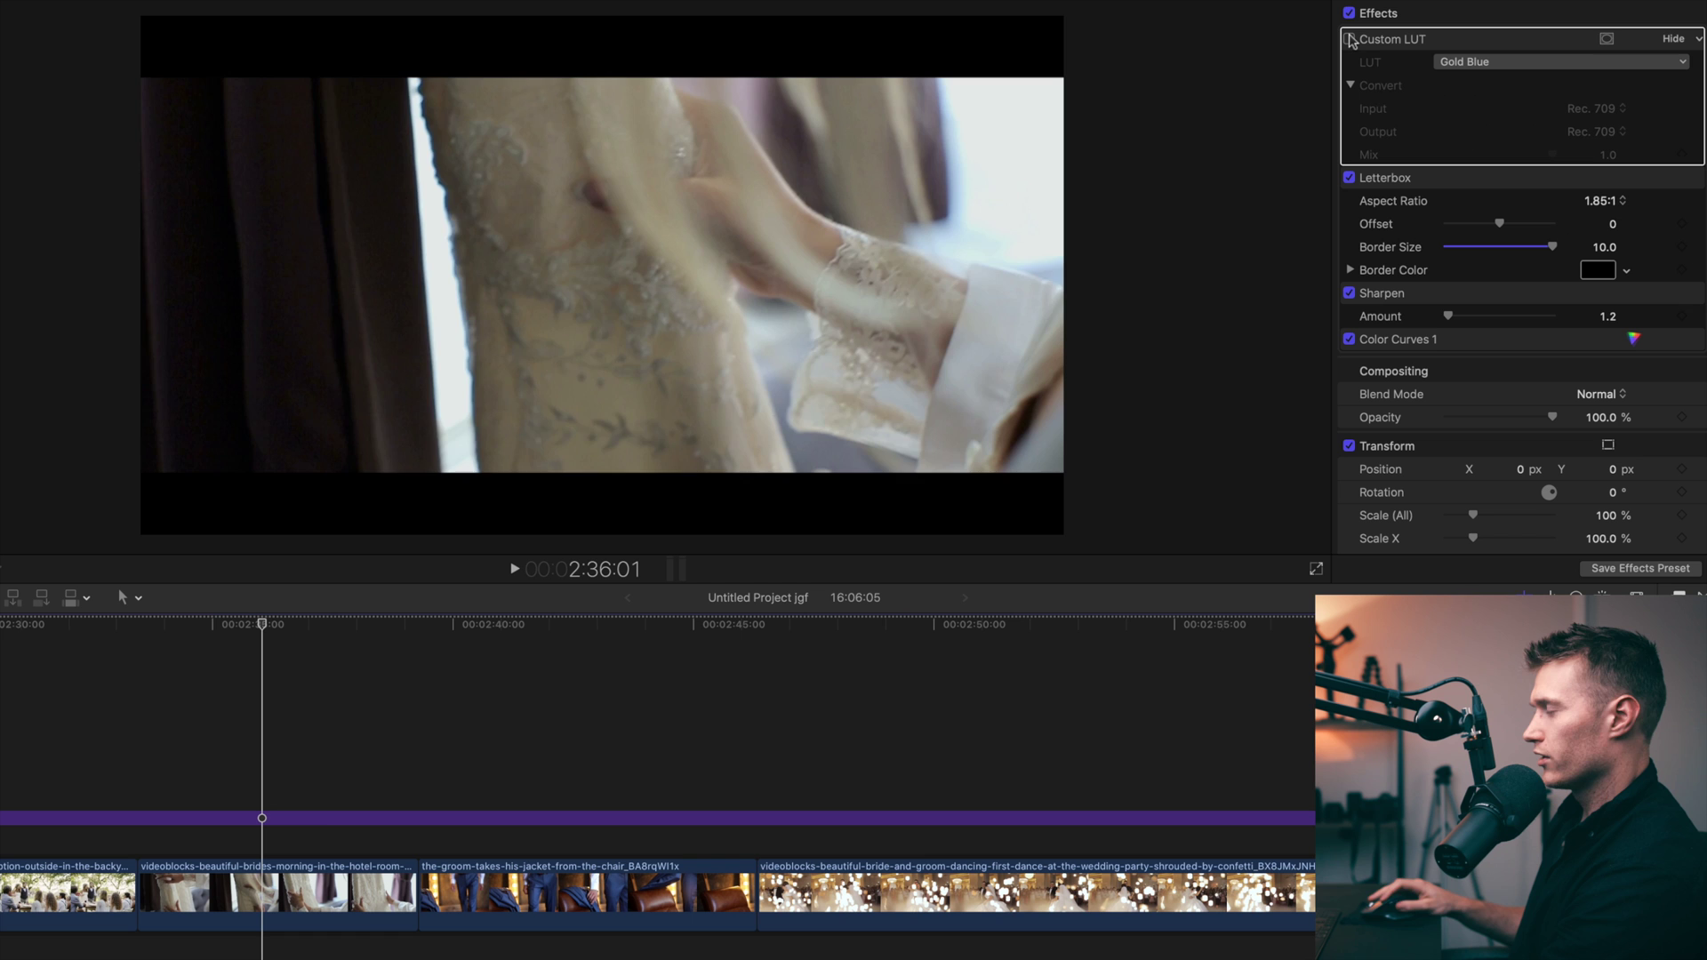
left_click(1349, 40)
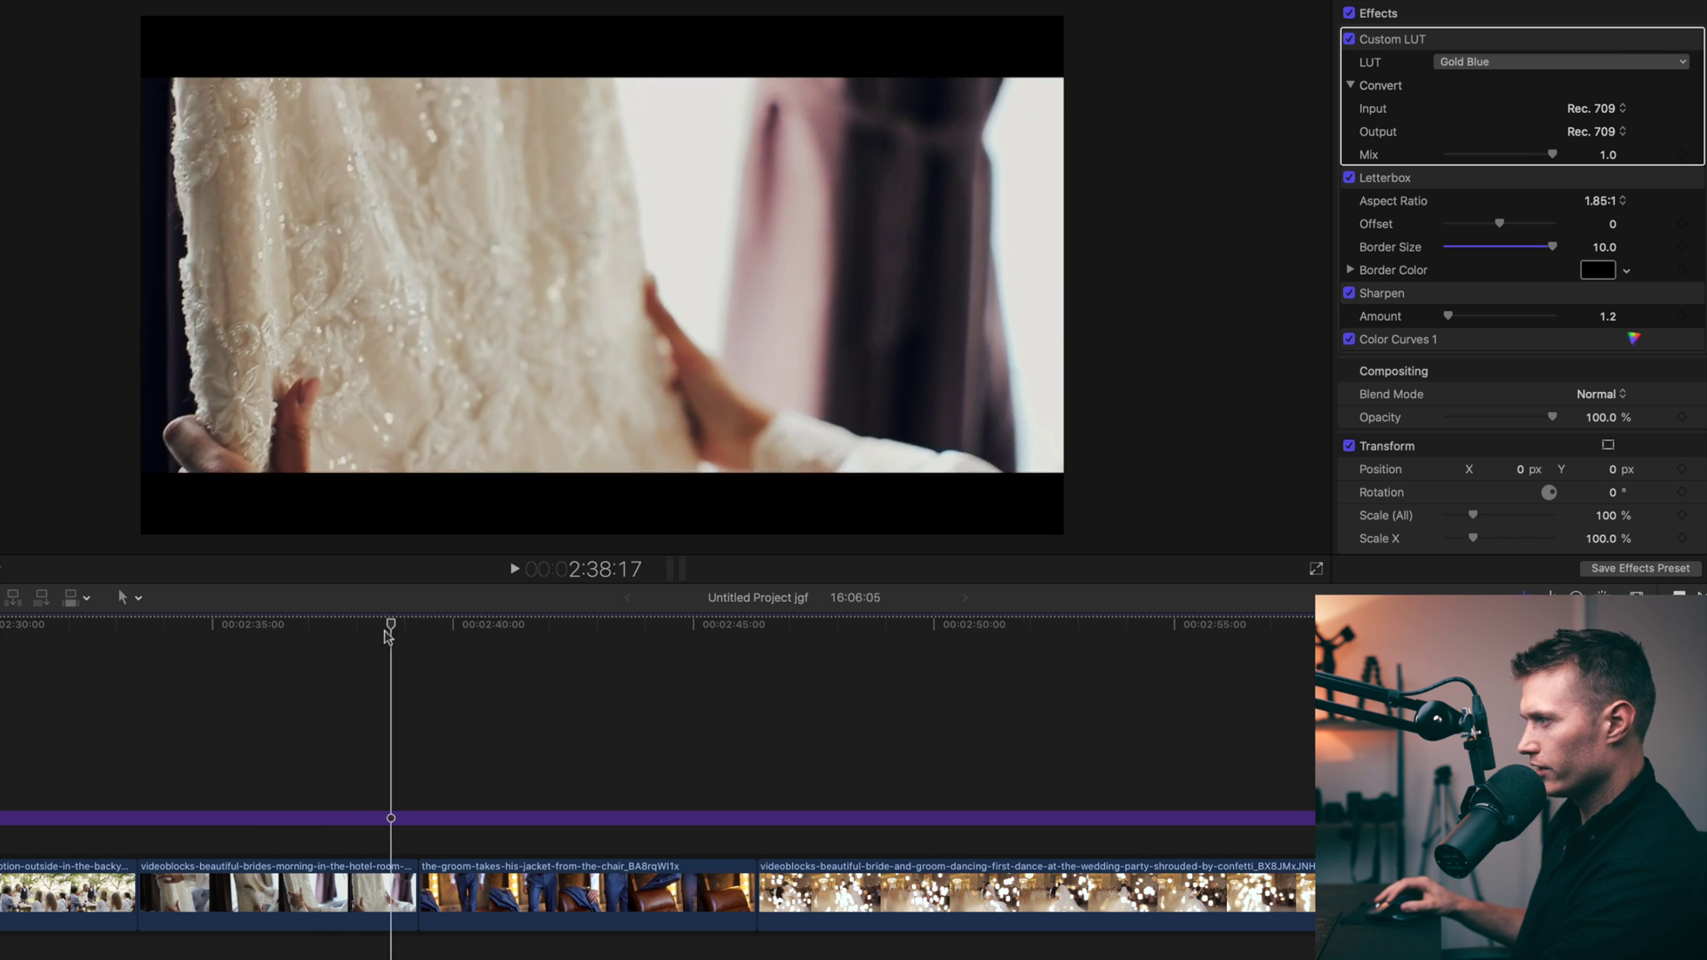
left_click(343, 628)
left_click_drag(342, 633, 226, 629)
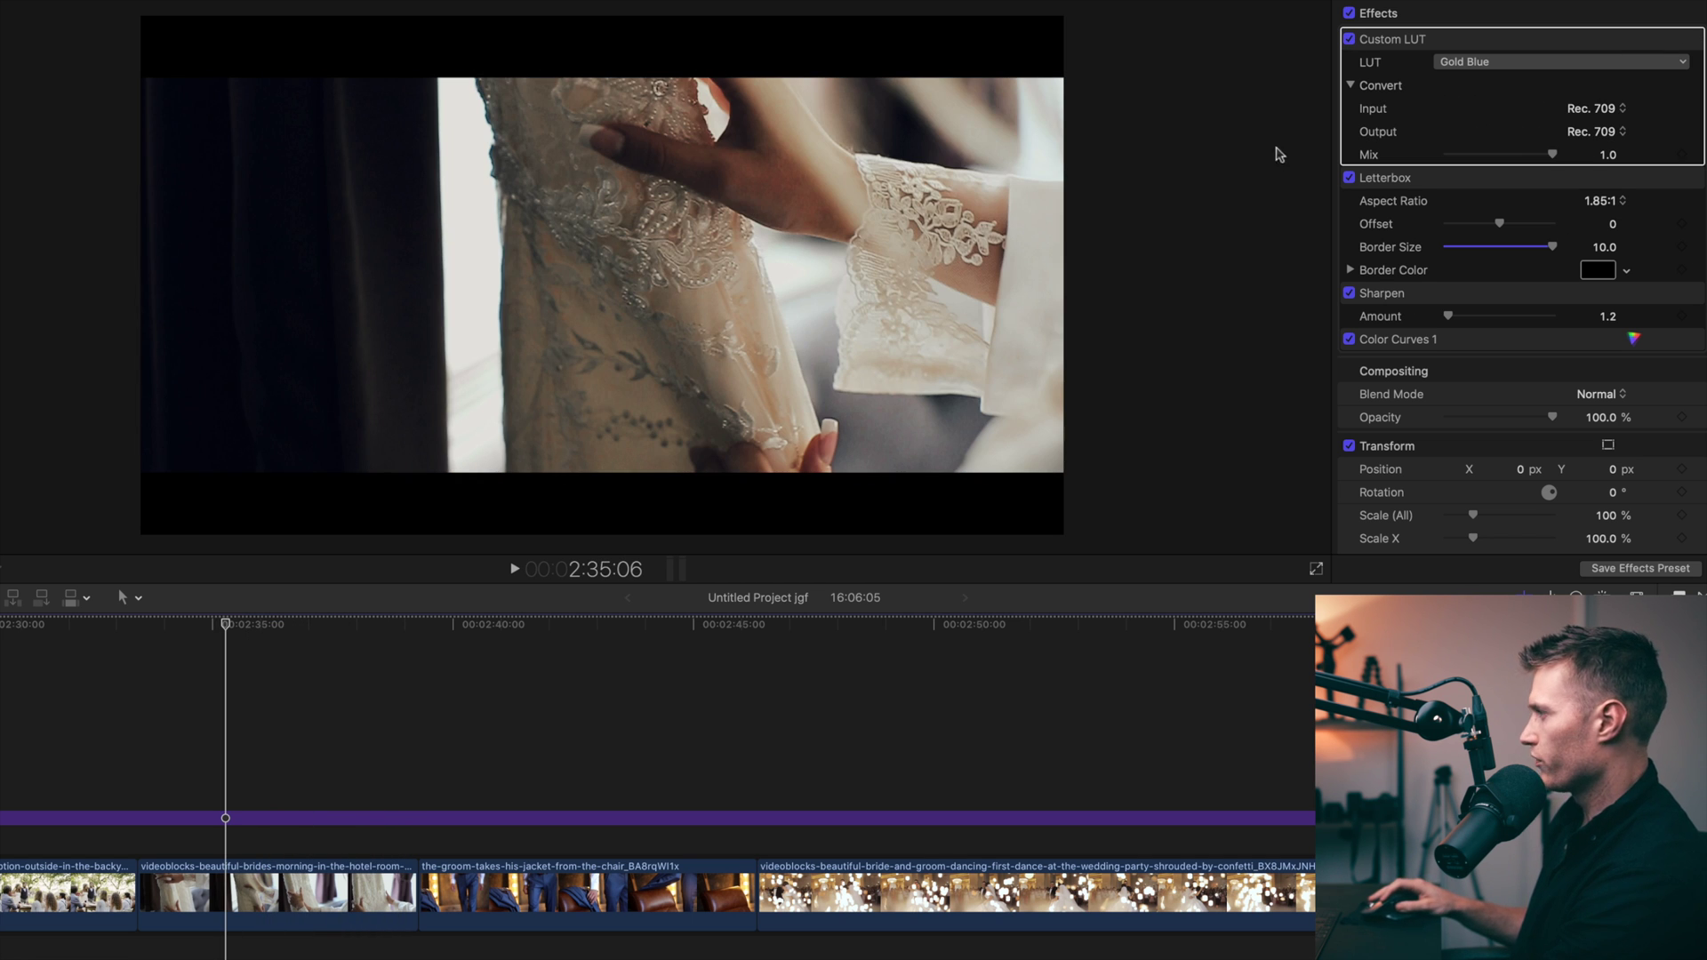
left_click(1350, 39)
left_click(1350, 39)
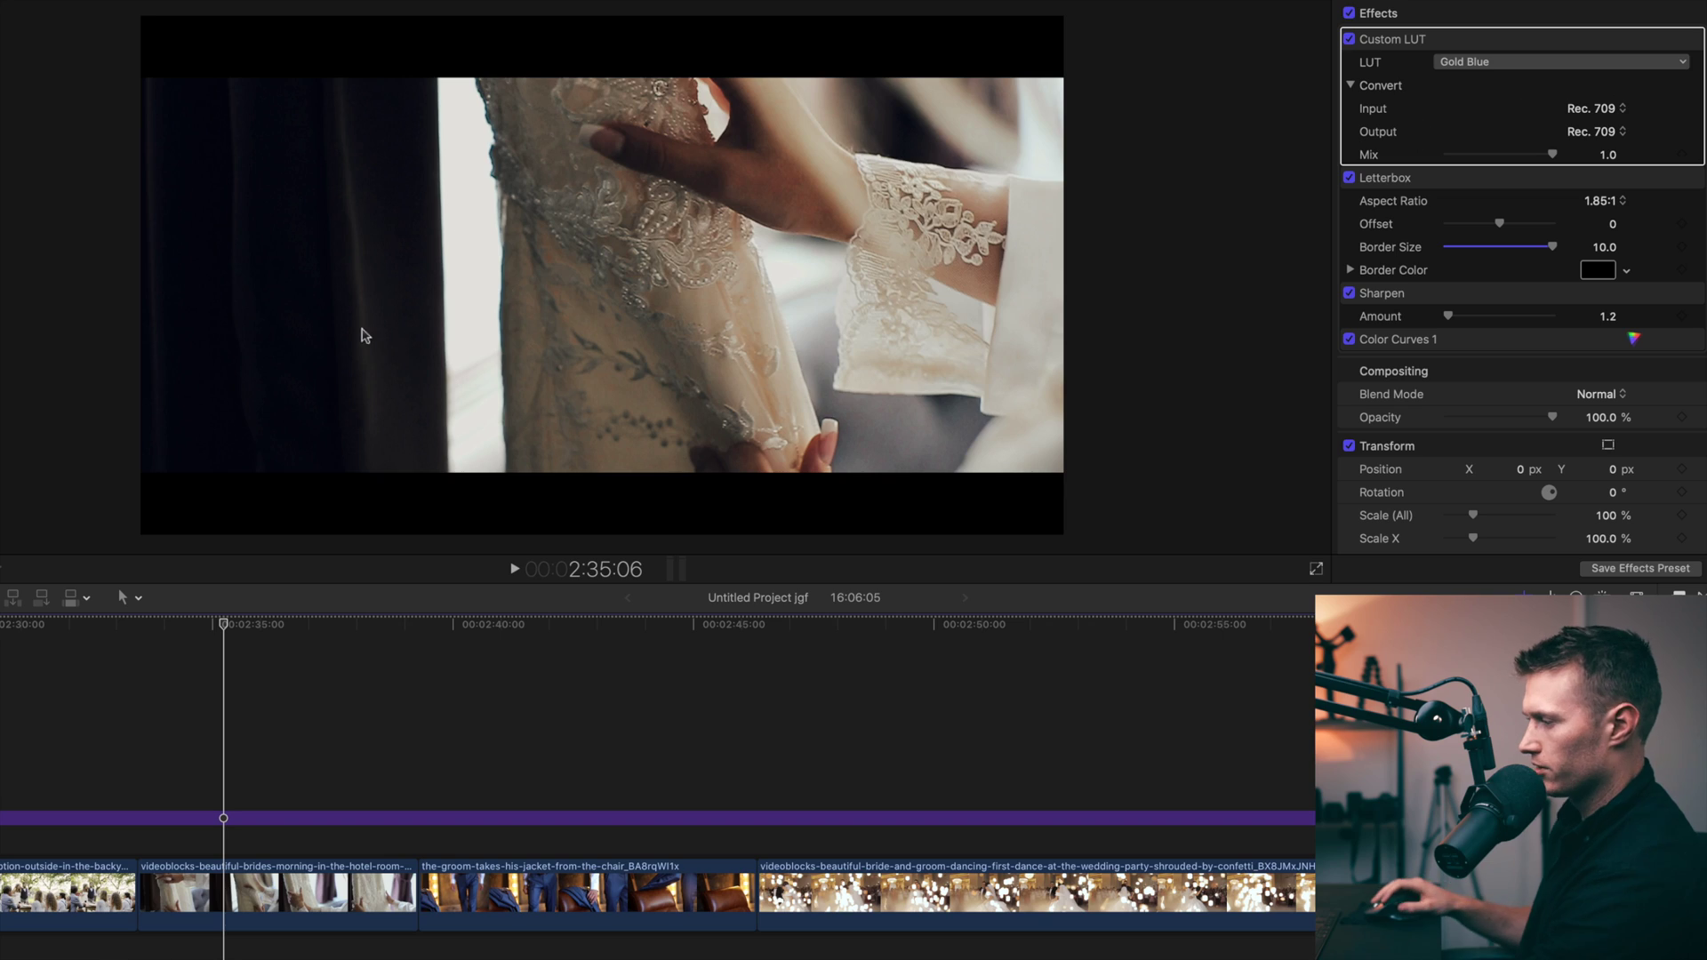
Check the bride's hotel room morning clip and the groom's jacket clip for individual color corrections.
key("c")
scroll(1349, 48, "down", 5)
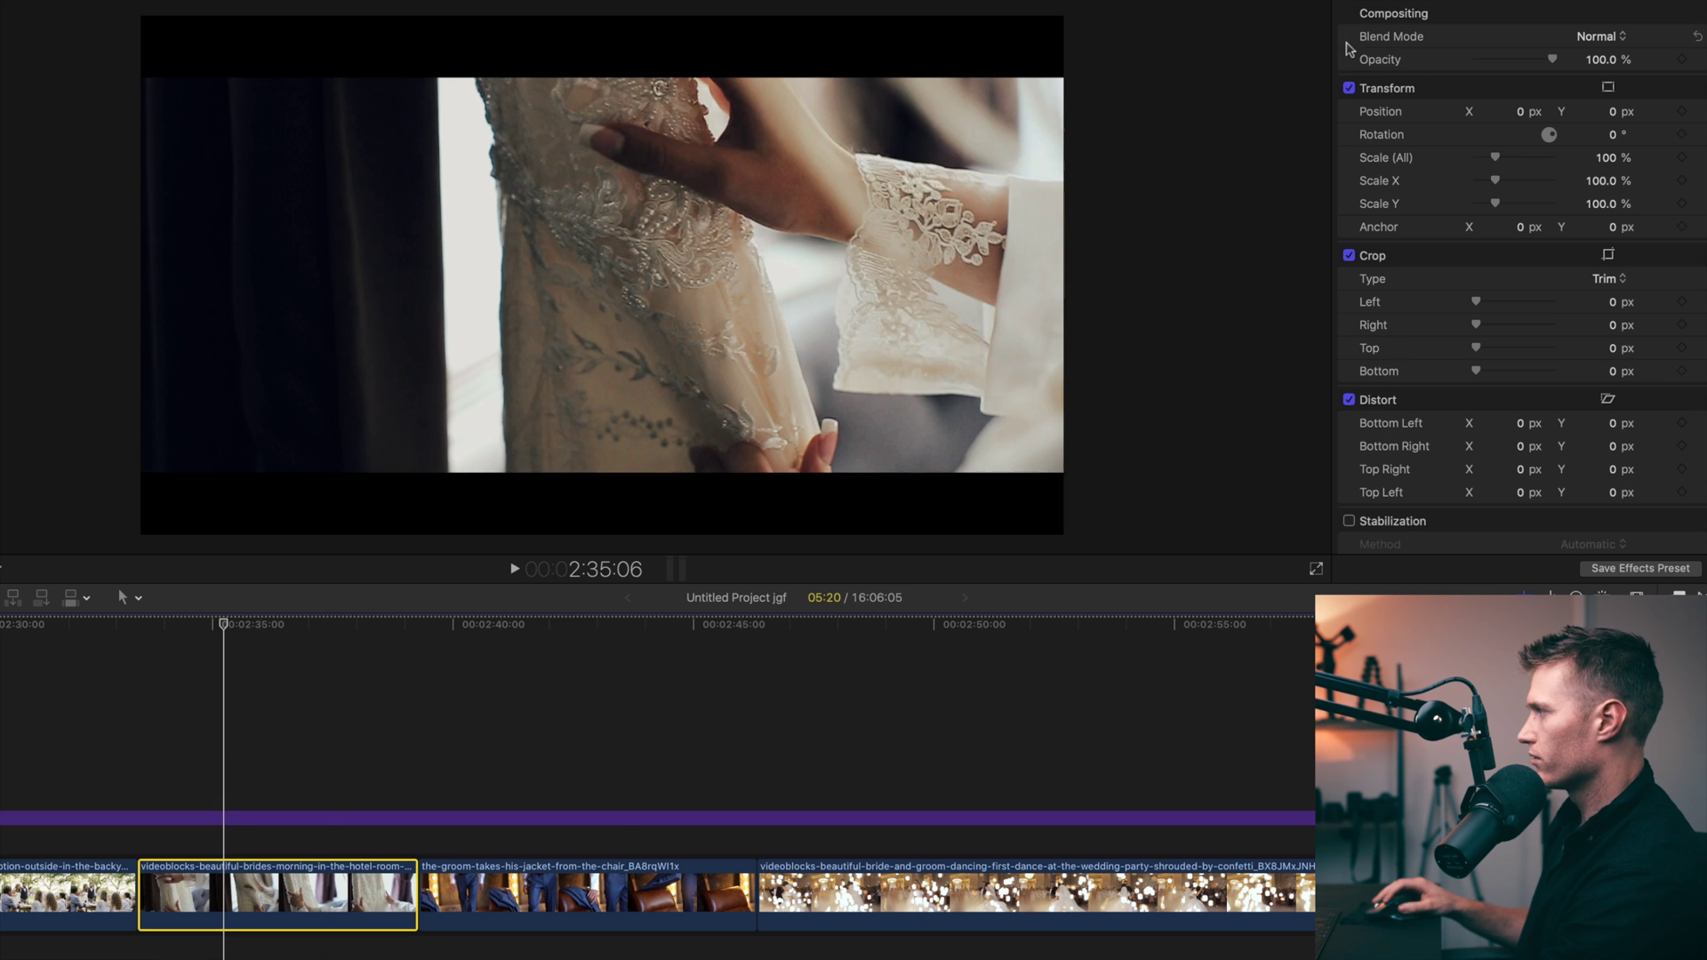
left_click_drag(224, 627, 484, 667)
left_click(495, 867)
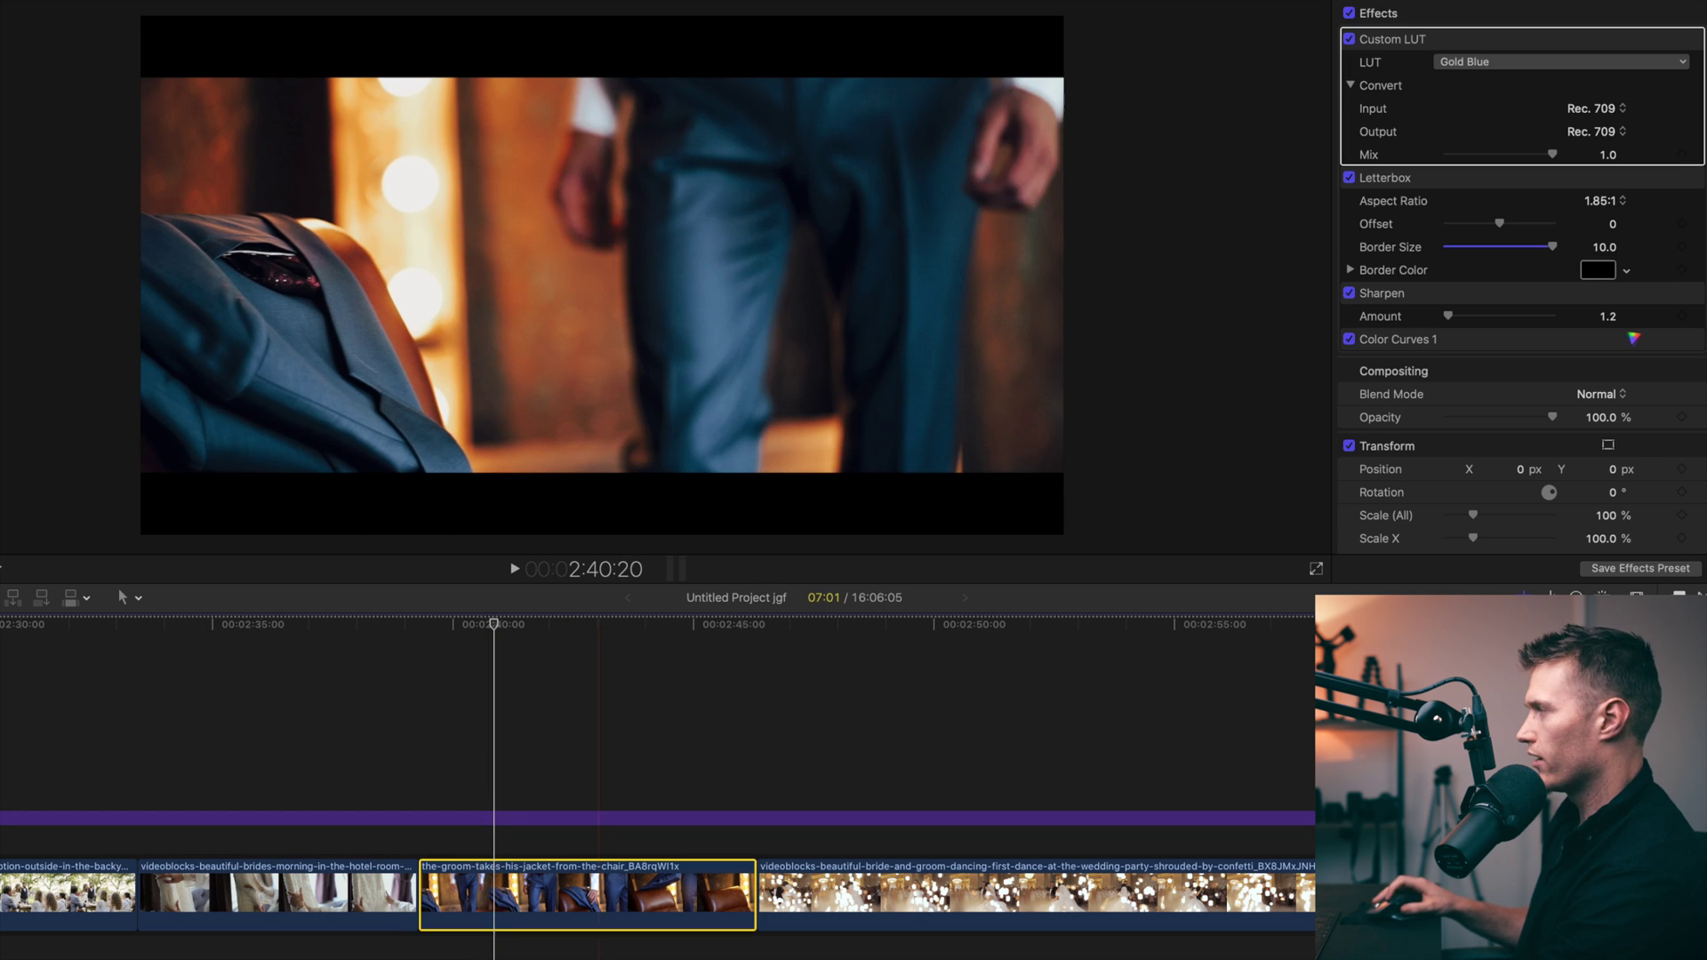
scroll(1358, 62, "down", 5)
key("super+6")
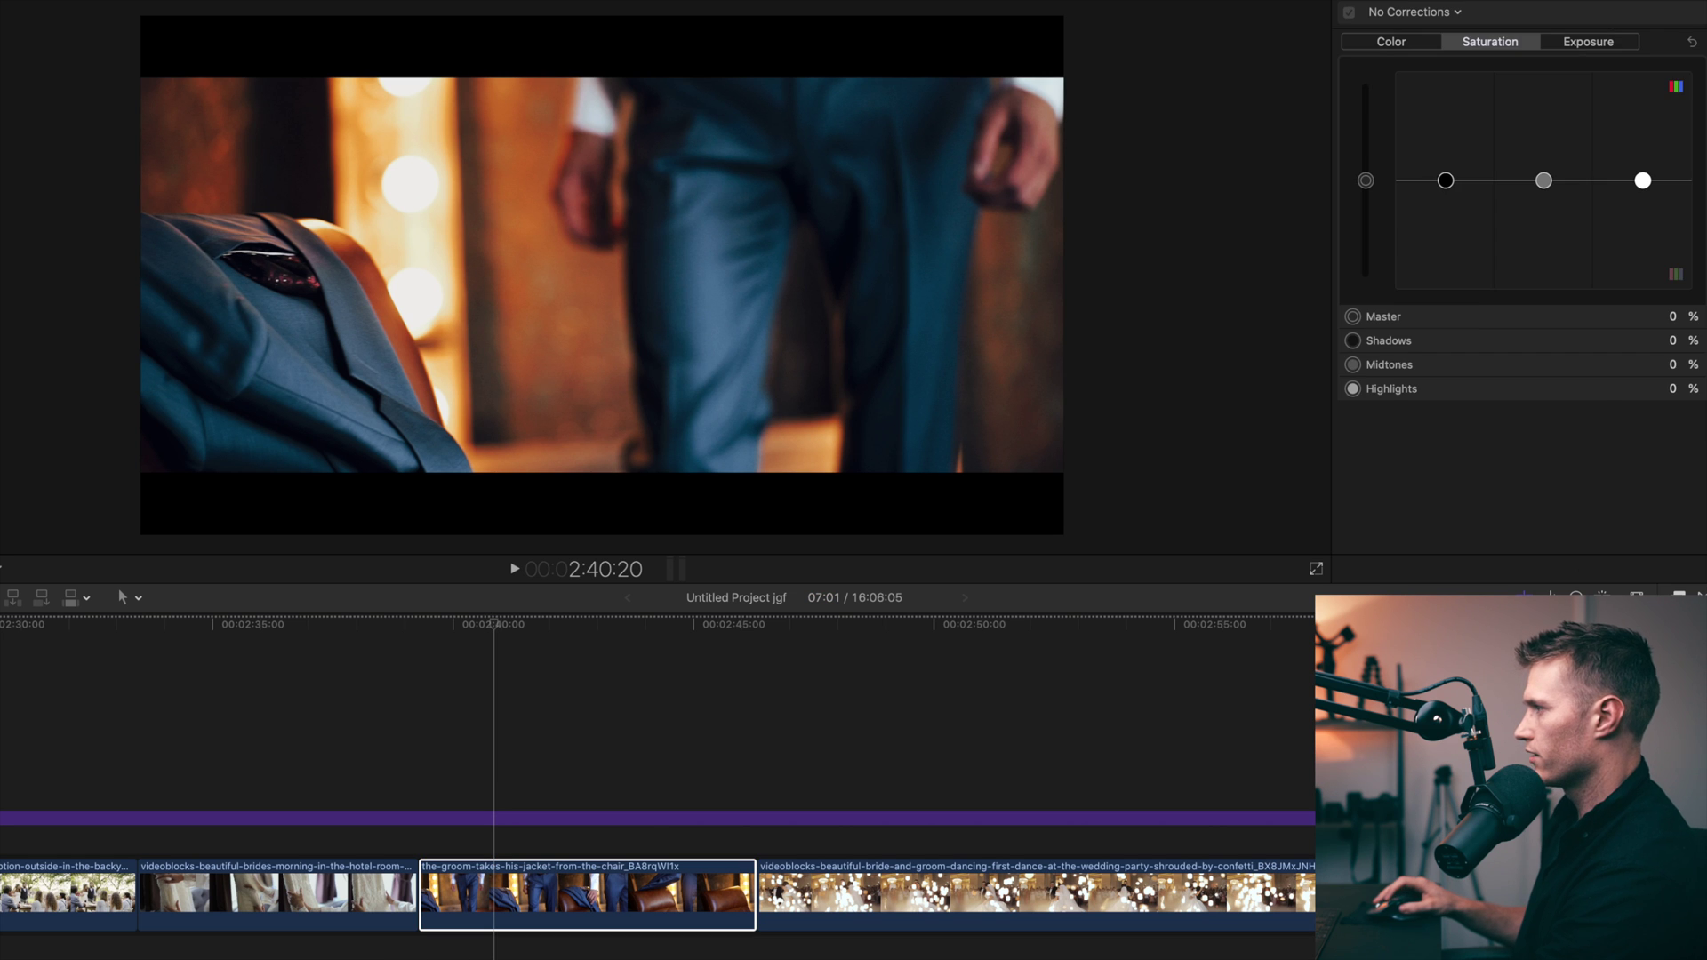
key("super+6")
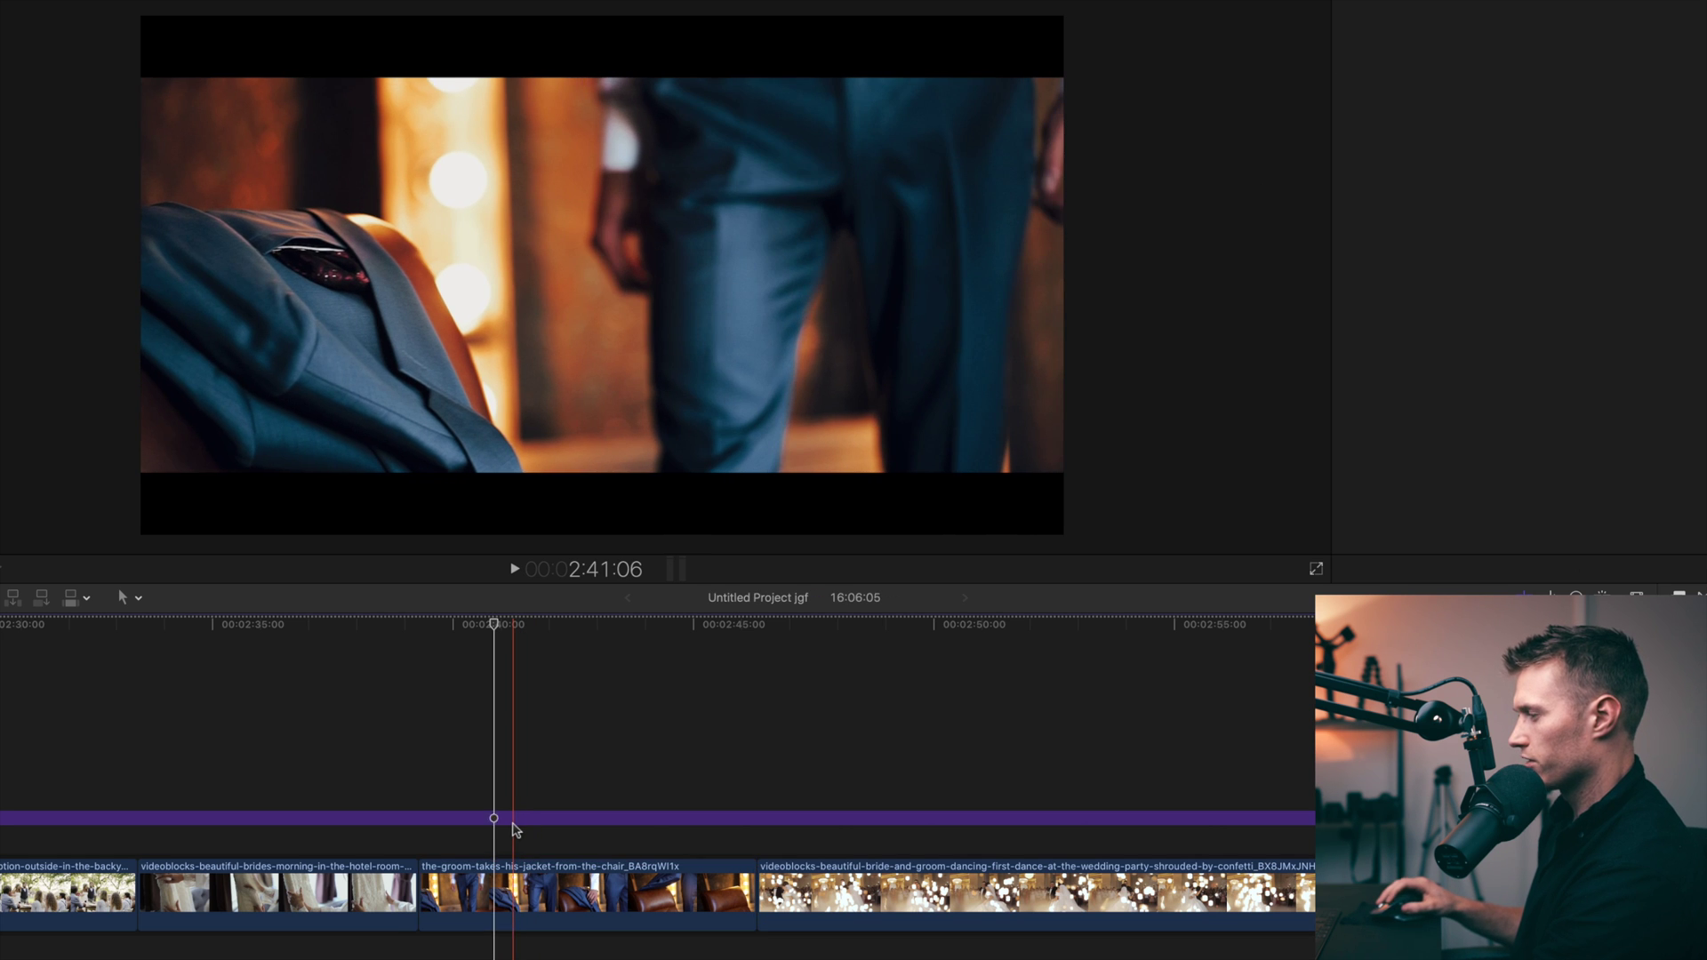
Compare the groom's jacket clip, including its leather chair close-up, with the adjustment layer's Gold Blue LUT off and on.
left_click(514, 818)
left_click(1349, 39)
left_click(1349, 39)
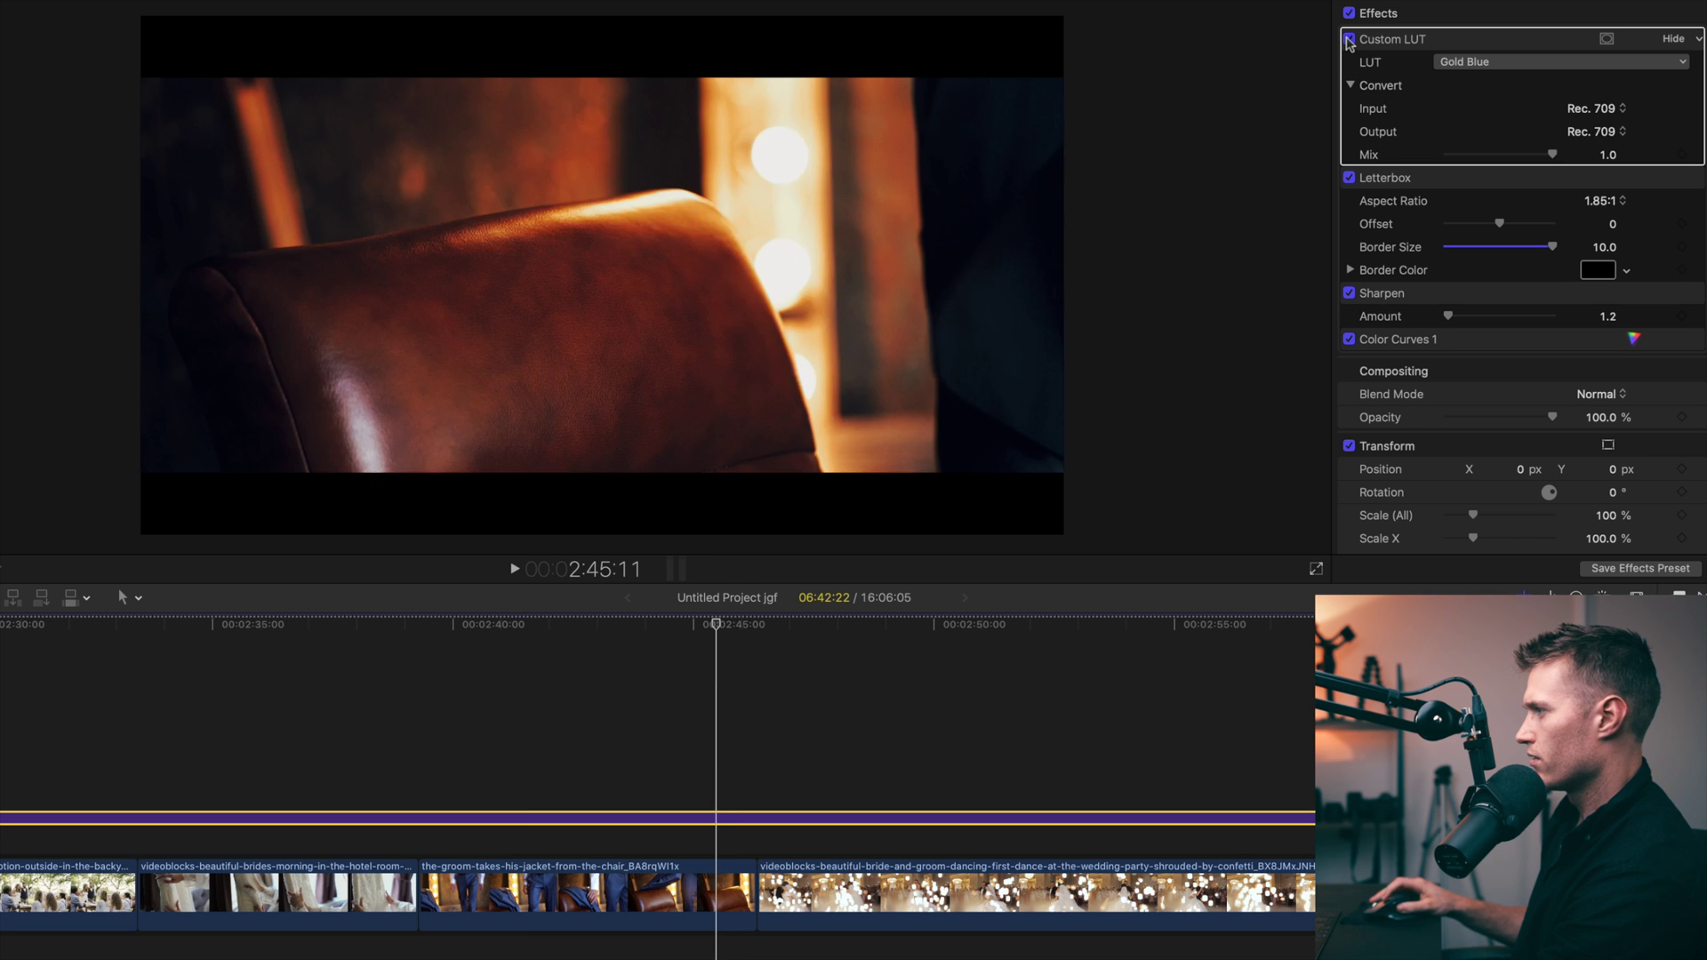
left_click(1349, 39)
left_click(1349, 39)
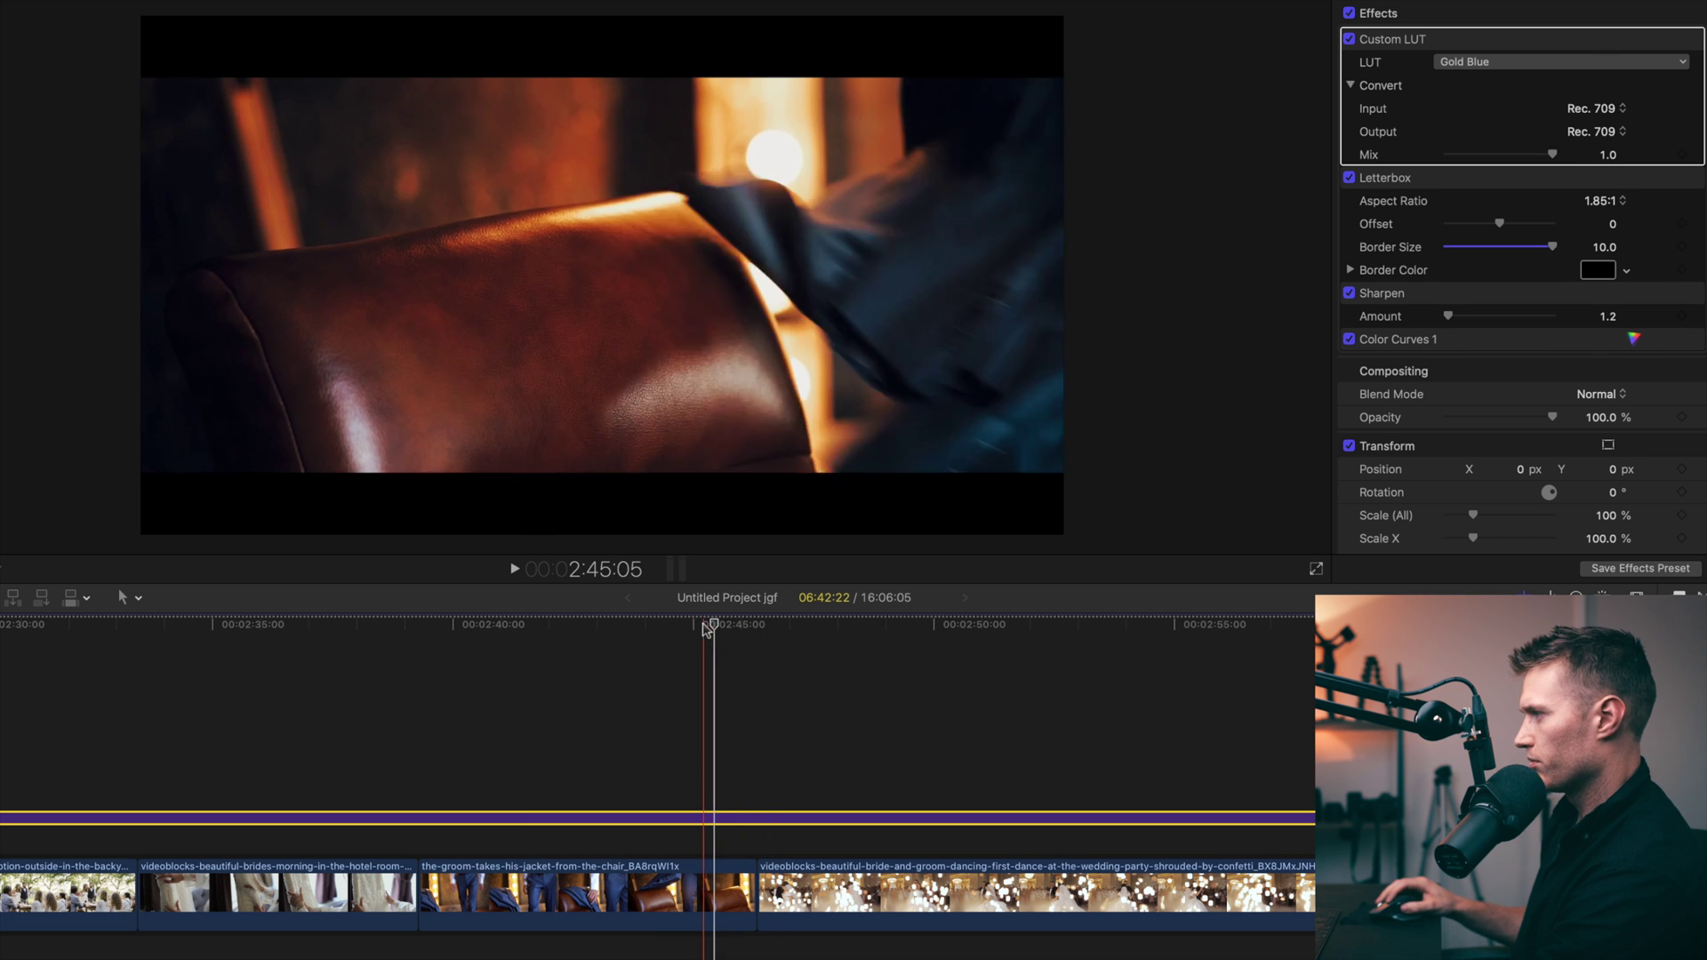
Compare the first dance shot and the following garden path shot with the adjustment layer's Custom LUT off and on.
left_click_drag(713, 628, 1031, 634)
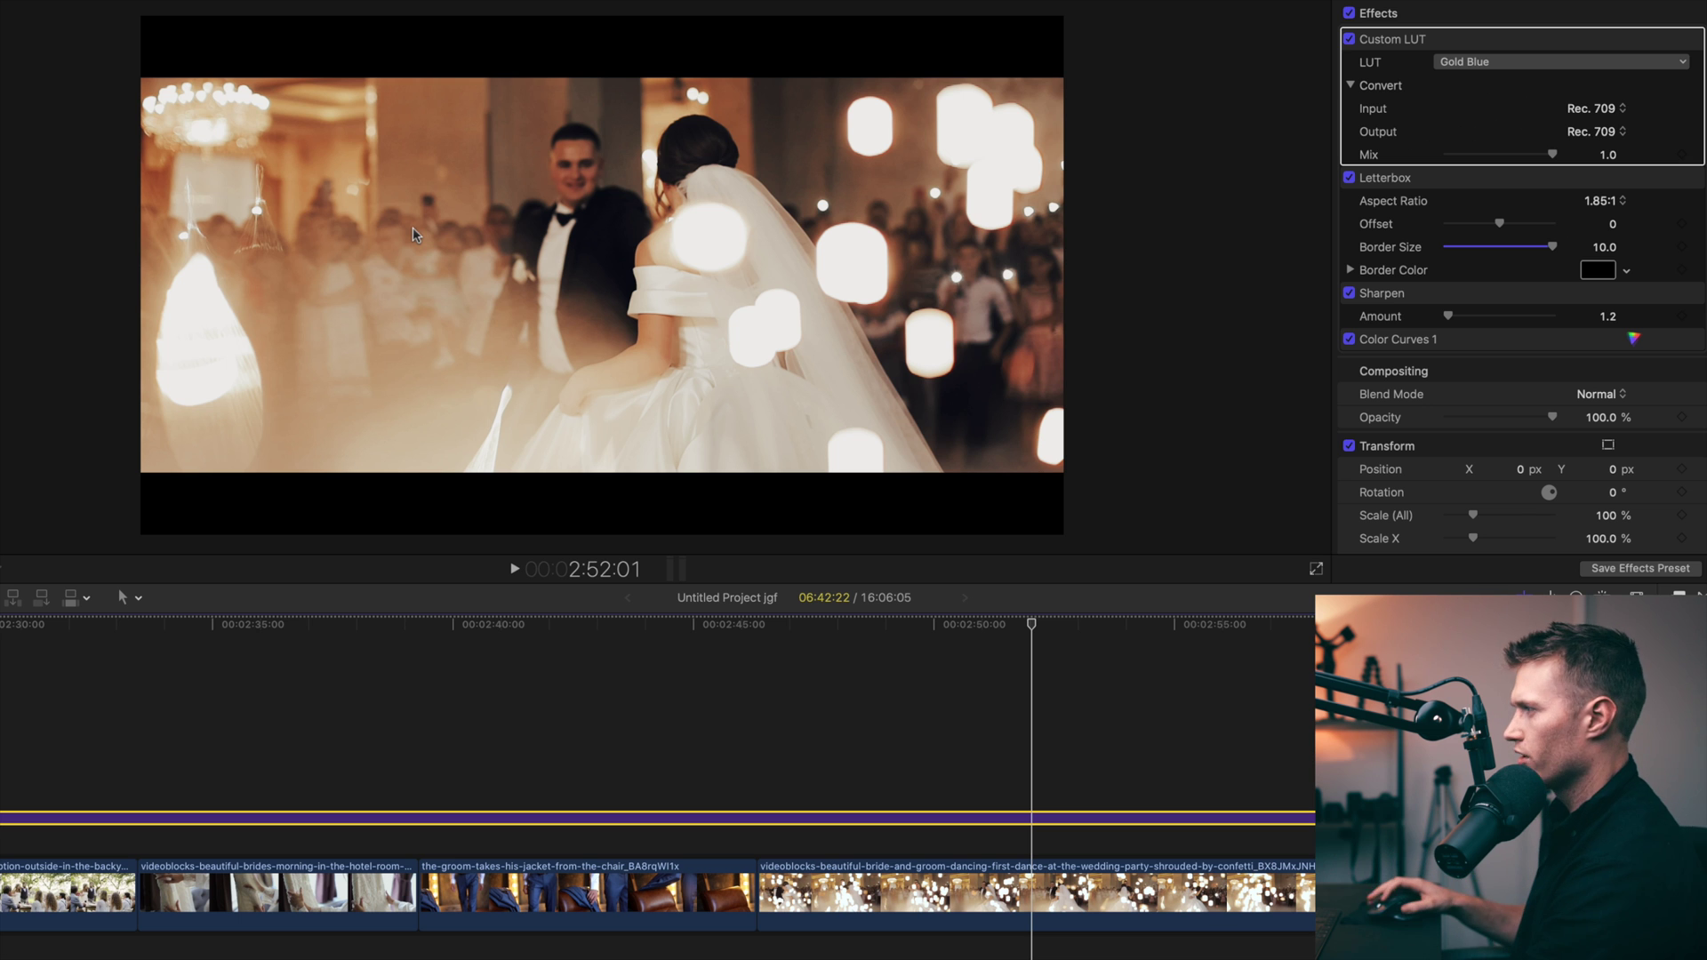
left_click(1349, 40)
left_click(1349, 40)
left_click(1349, 40)
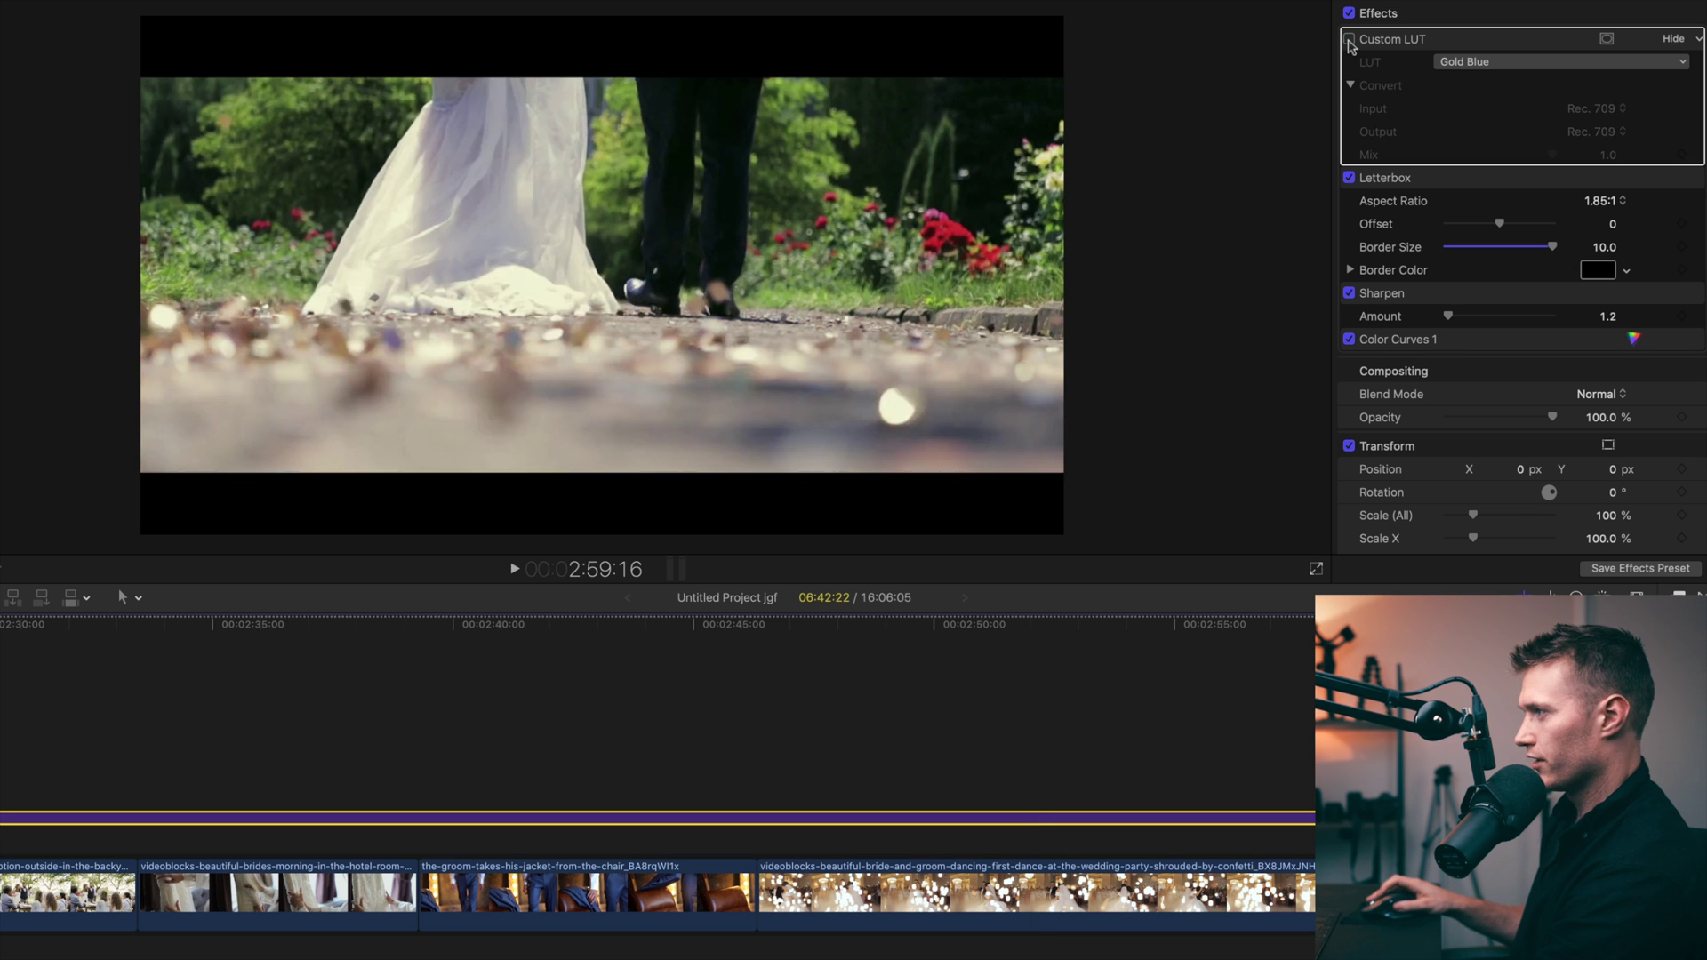
left_click(1349, 39)
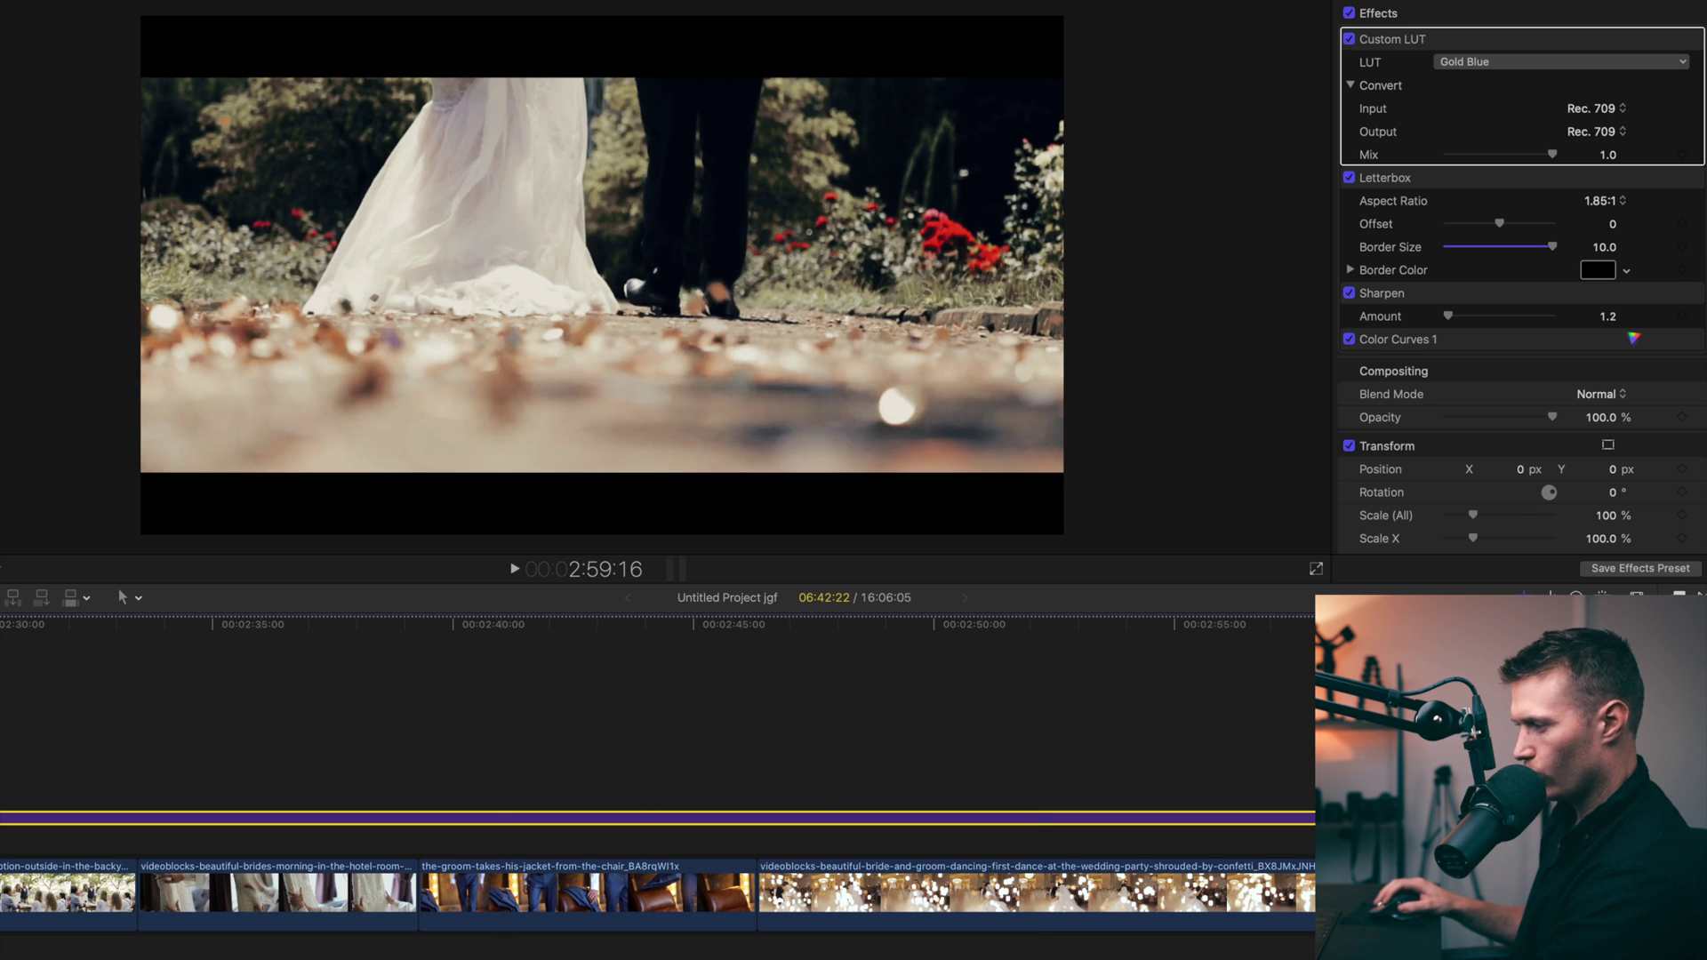
Compare the clip of the bride holding up her wedding dress with the adjustment layer's Custom LUT off and on.
scroll(560, 711, "right", 10)
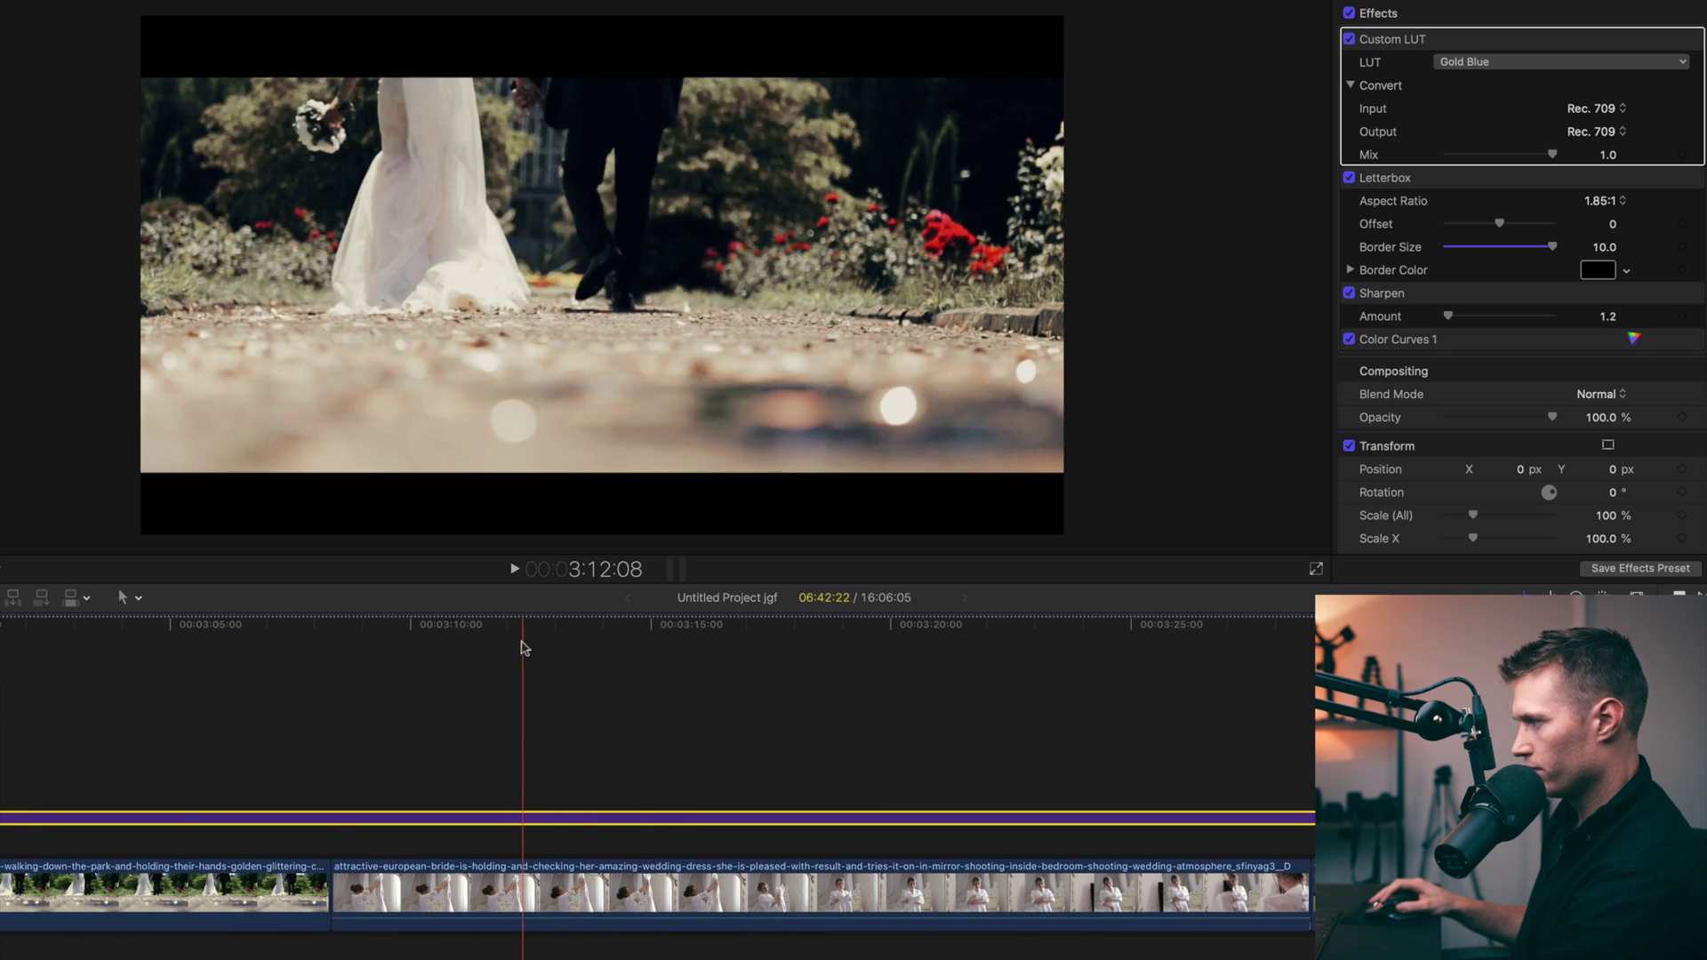
left_click(515, 649)
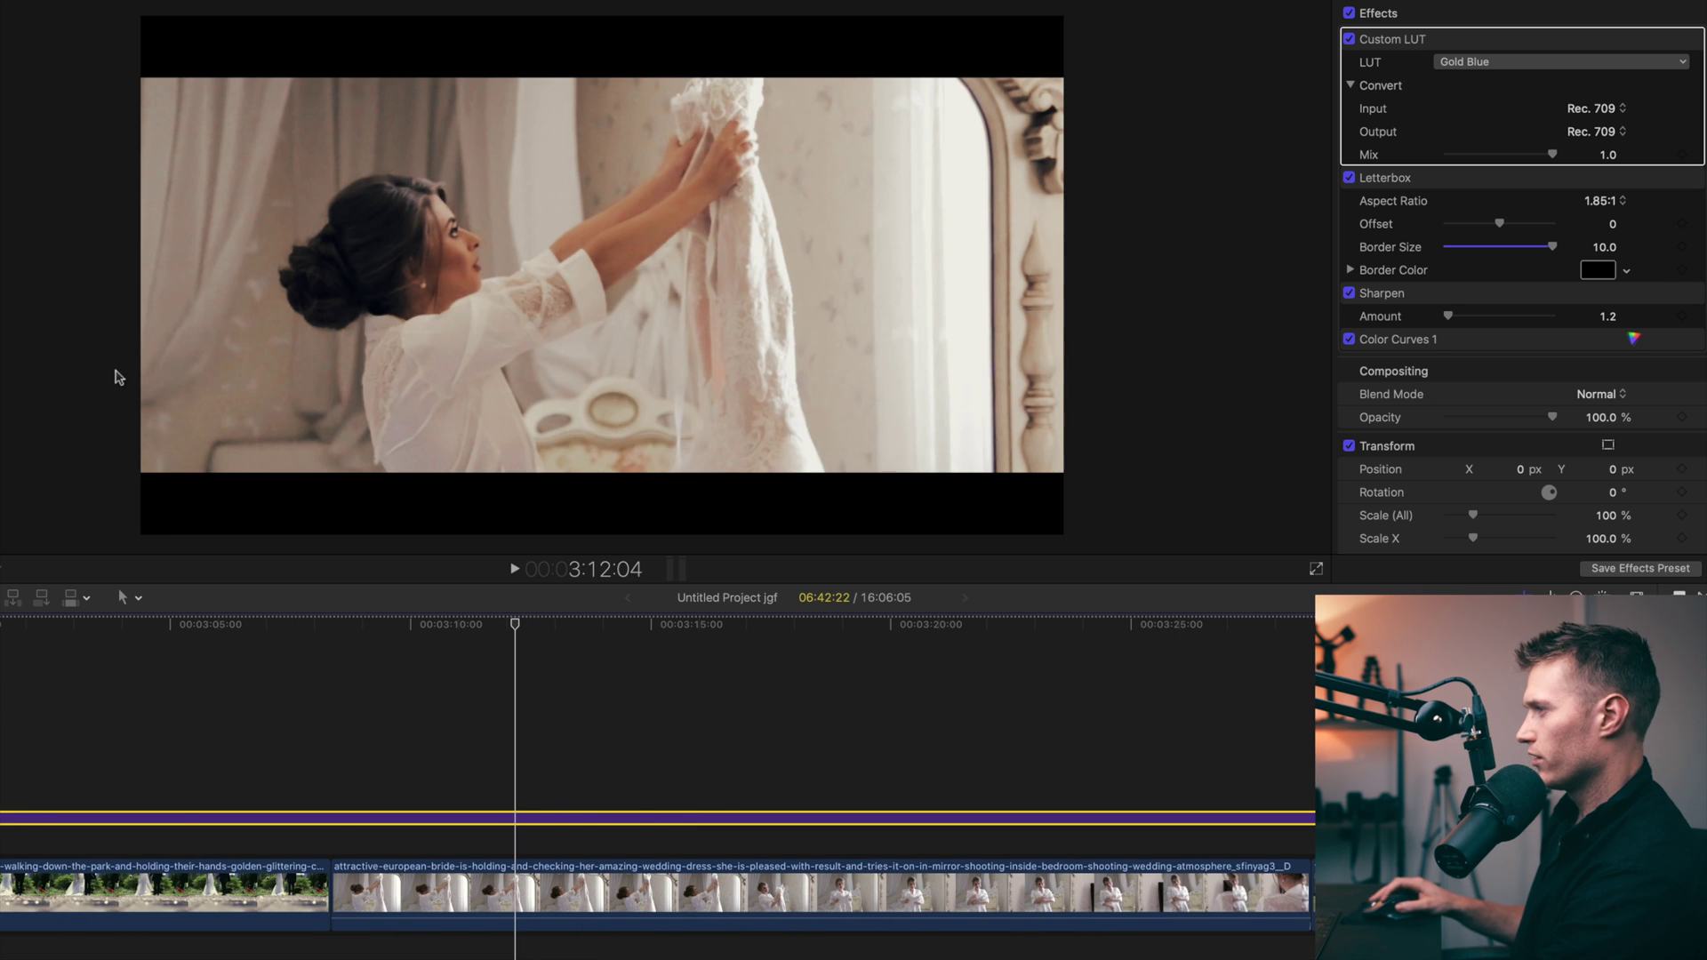
left_click(1349, 39)
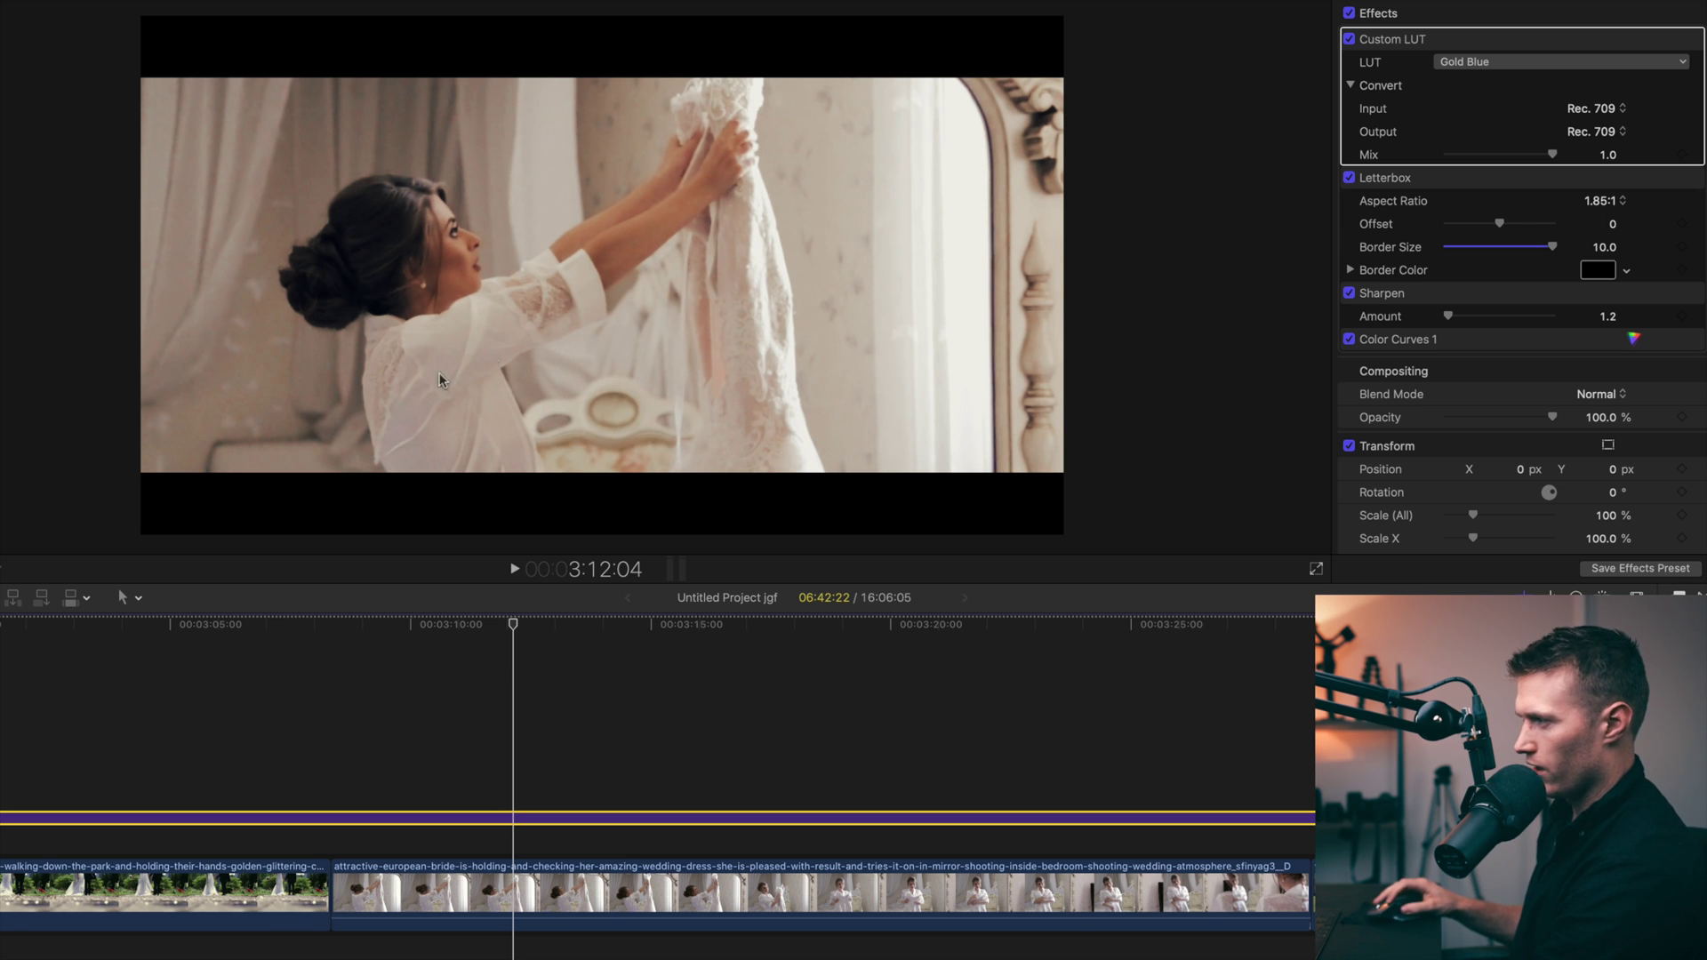
left_click(1352, 41)
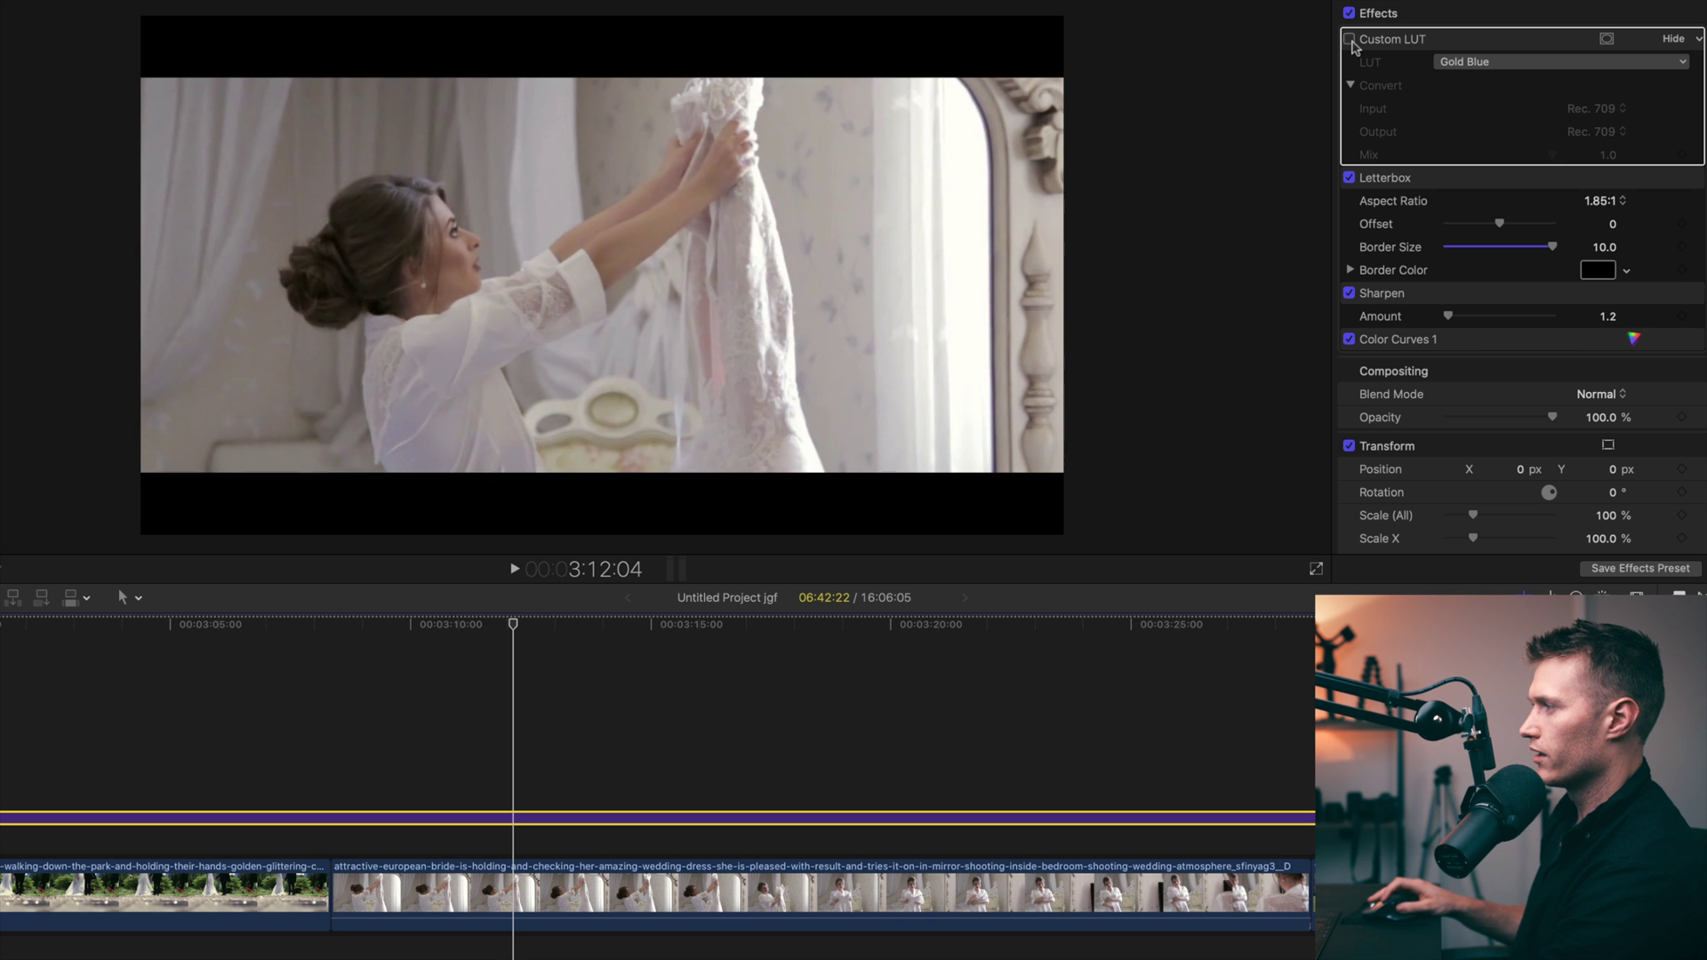
left_click(1352, 42)
Compare two moments of the bride turning outside in her wedding dress with the Gold Blue LUT off and on.
left_click_drag(513, 624, 1096, 672)
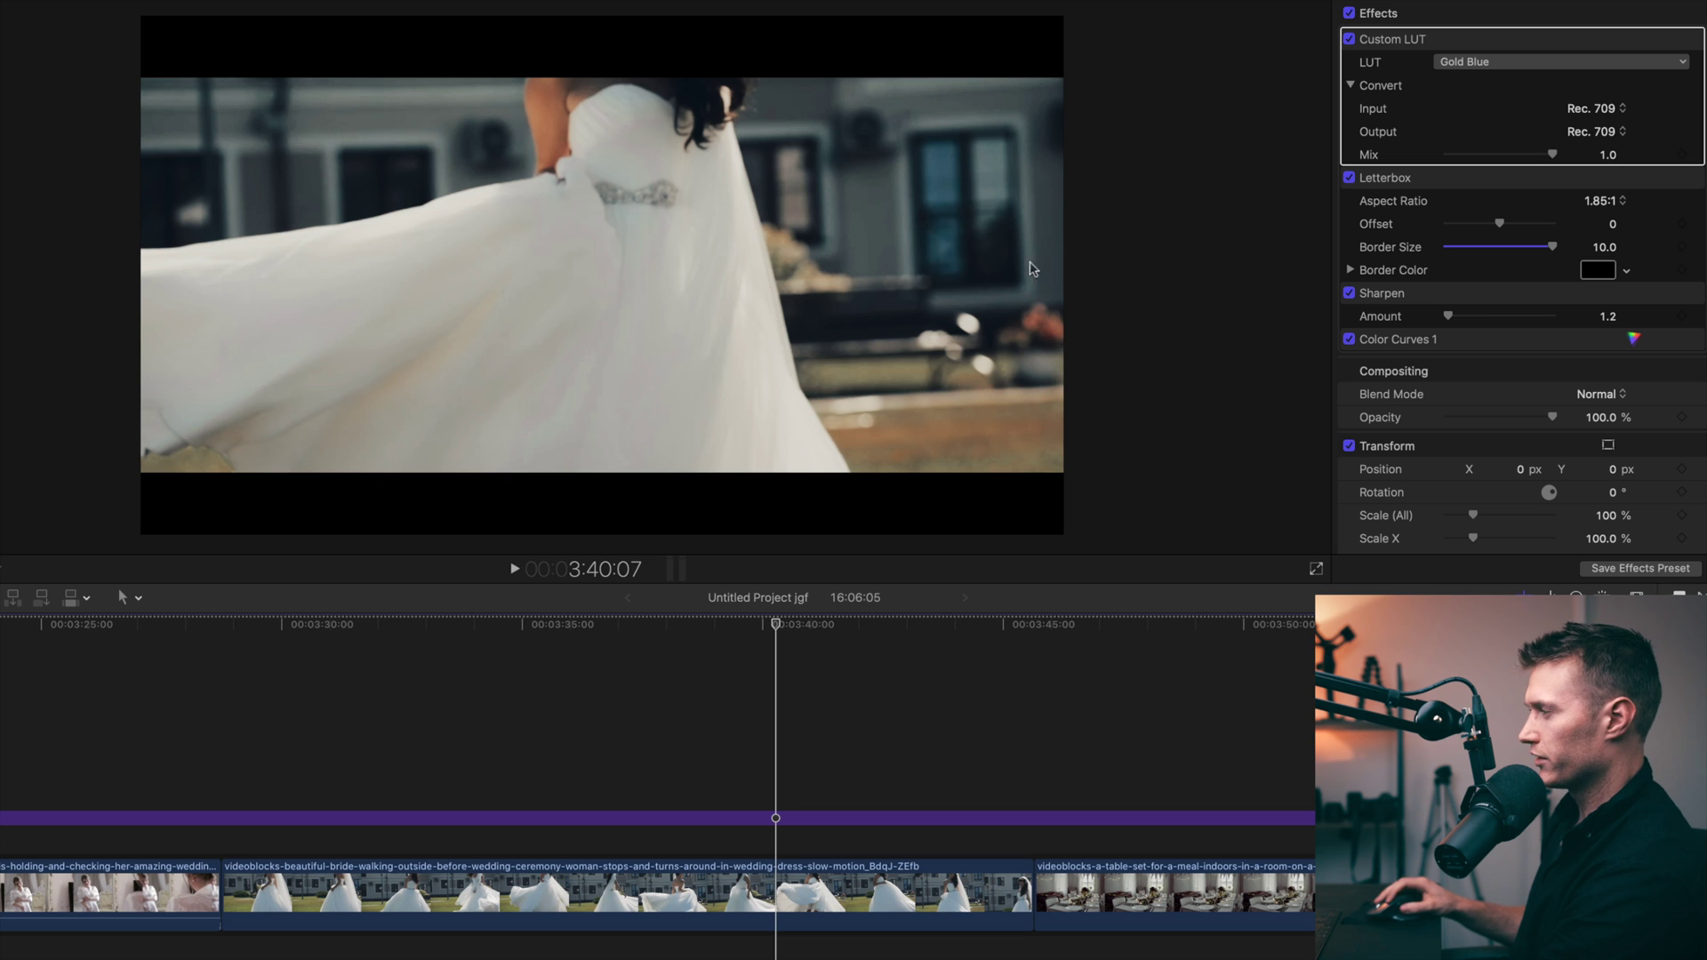
left_click(1349, 39)
left_click(1349, 39)
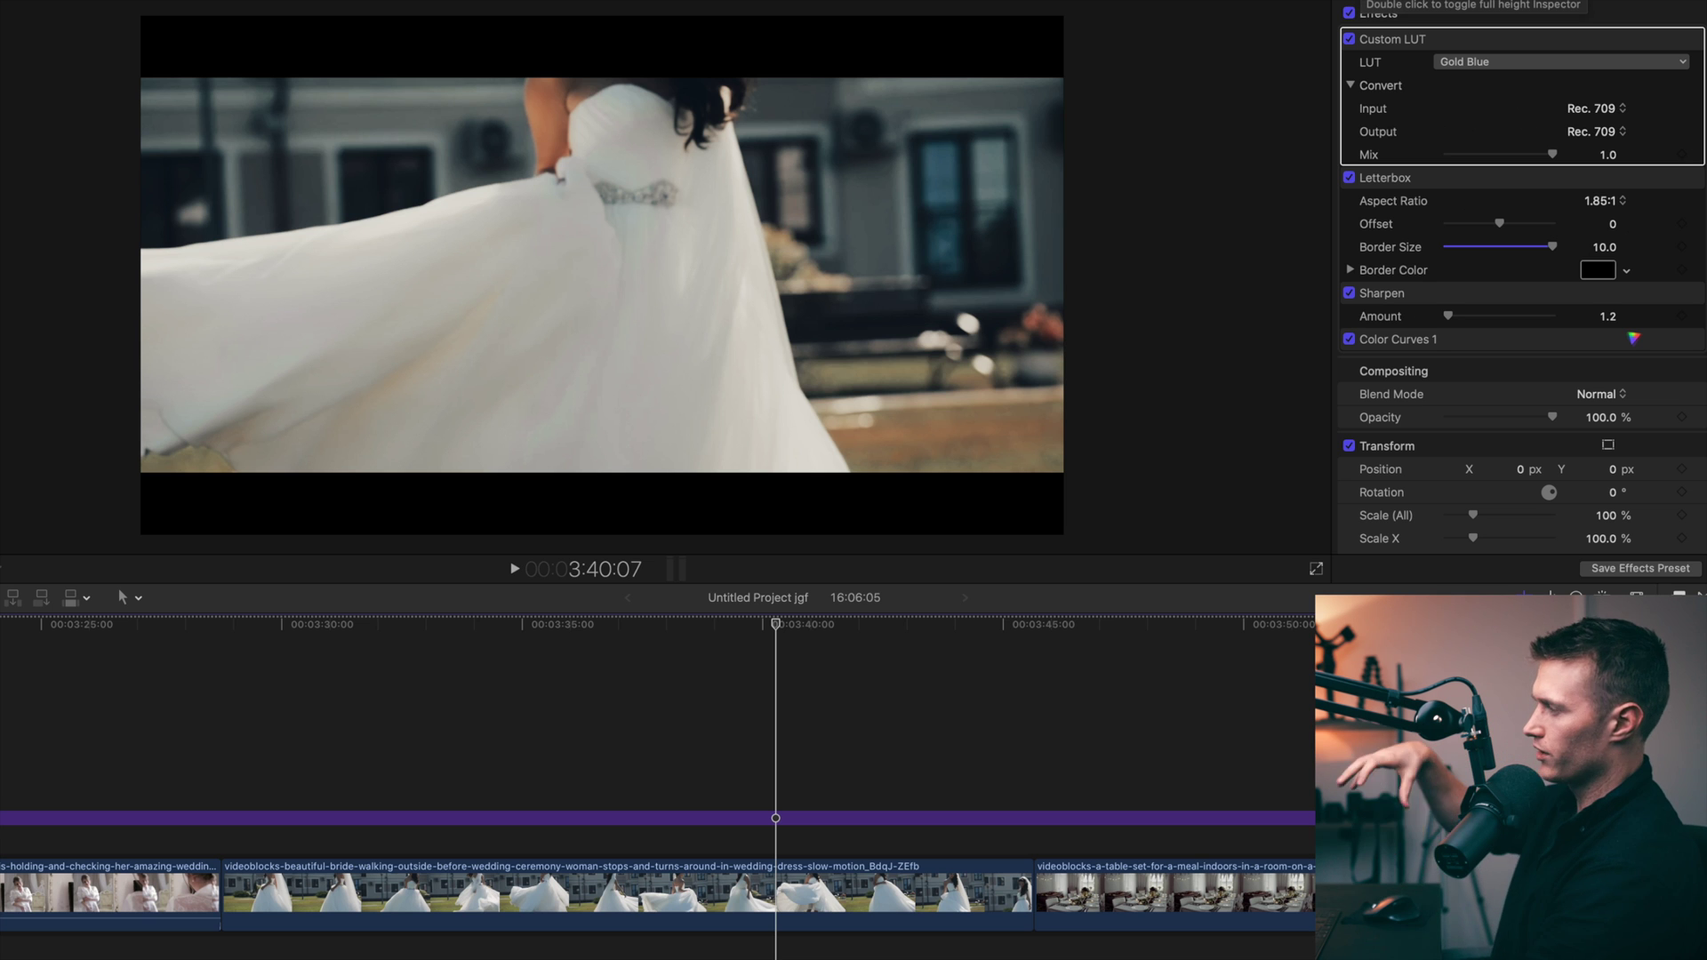
left_click(1349, 39)
left_click(1350, 39)
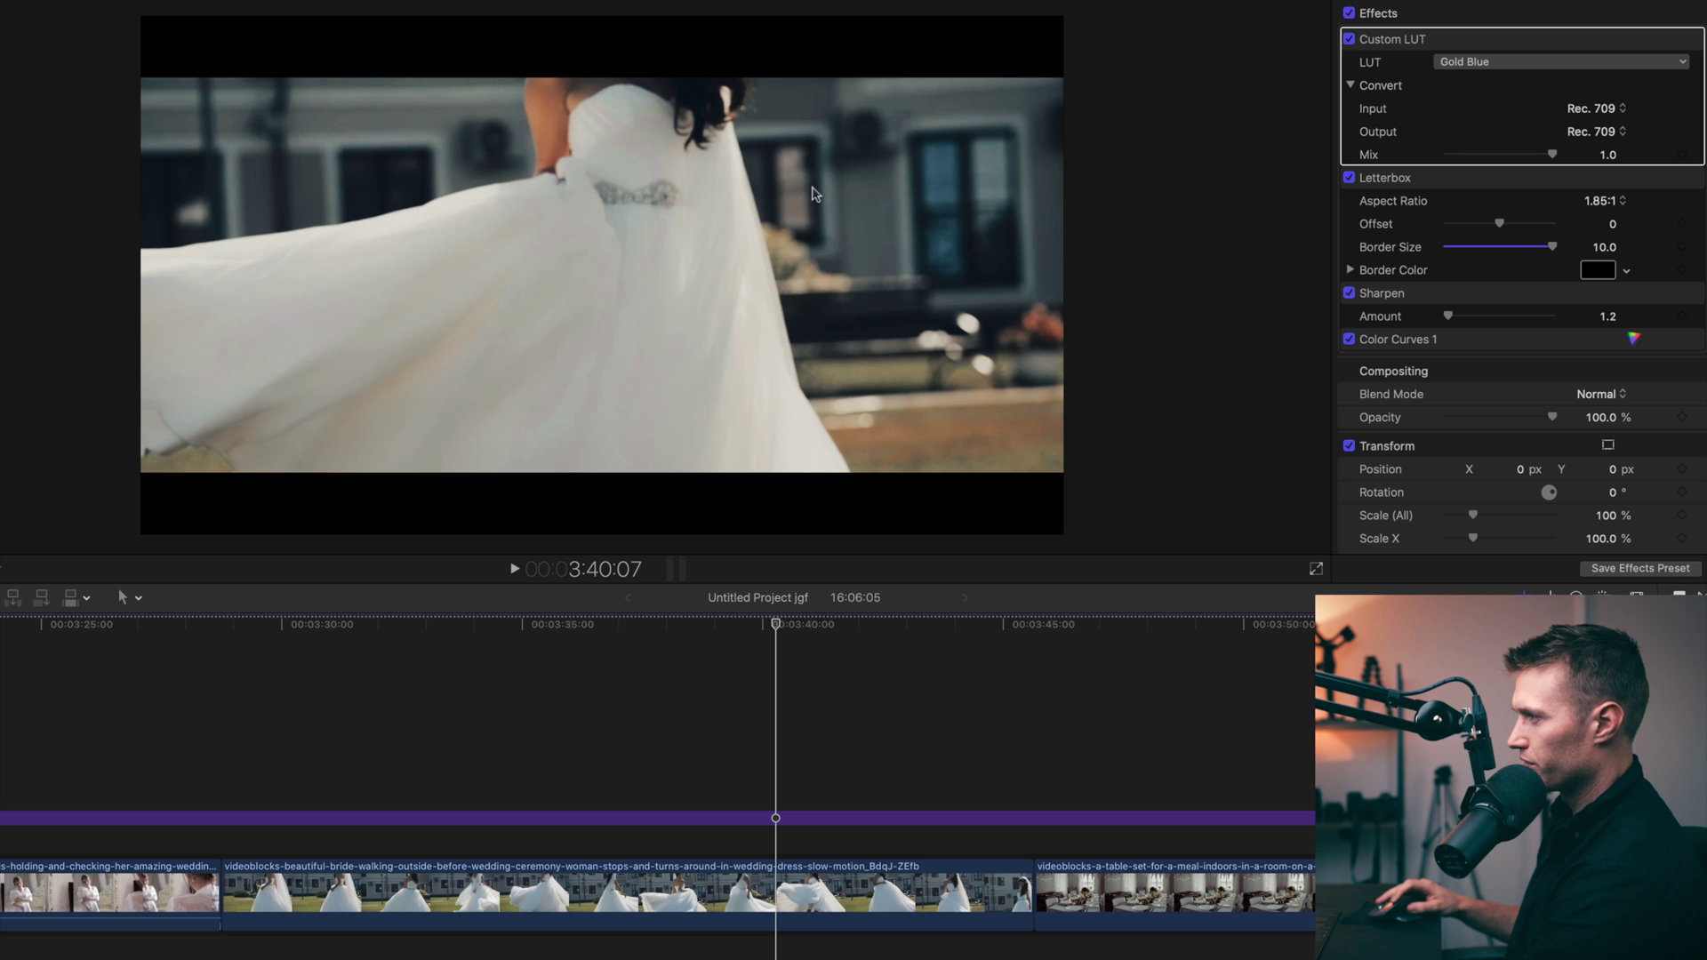
left_click(1349, 39)
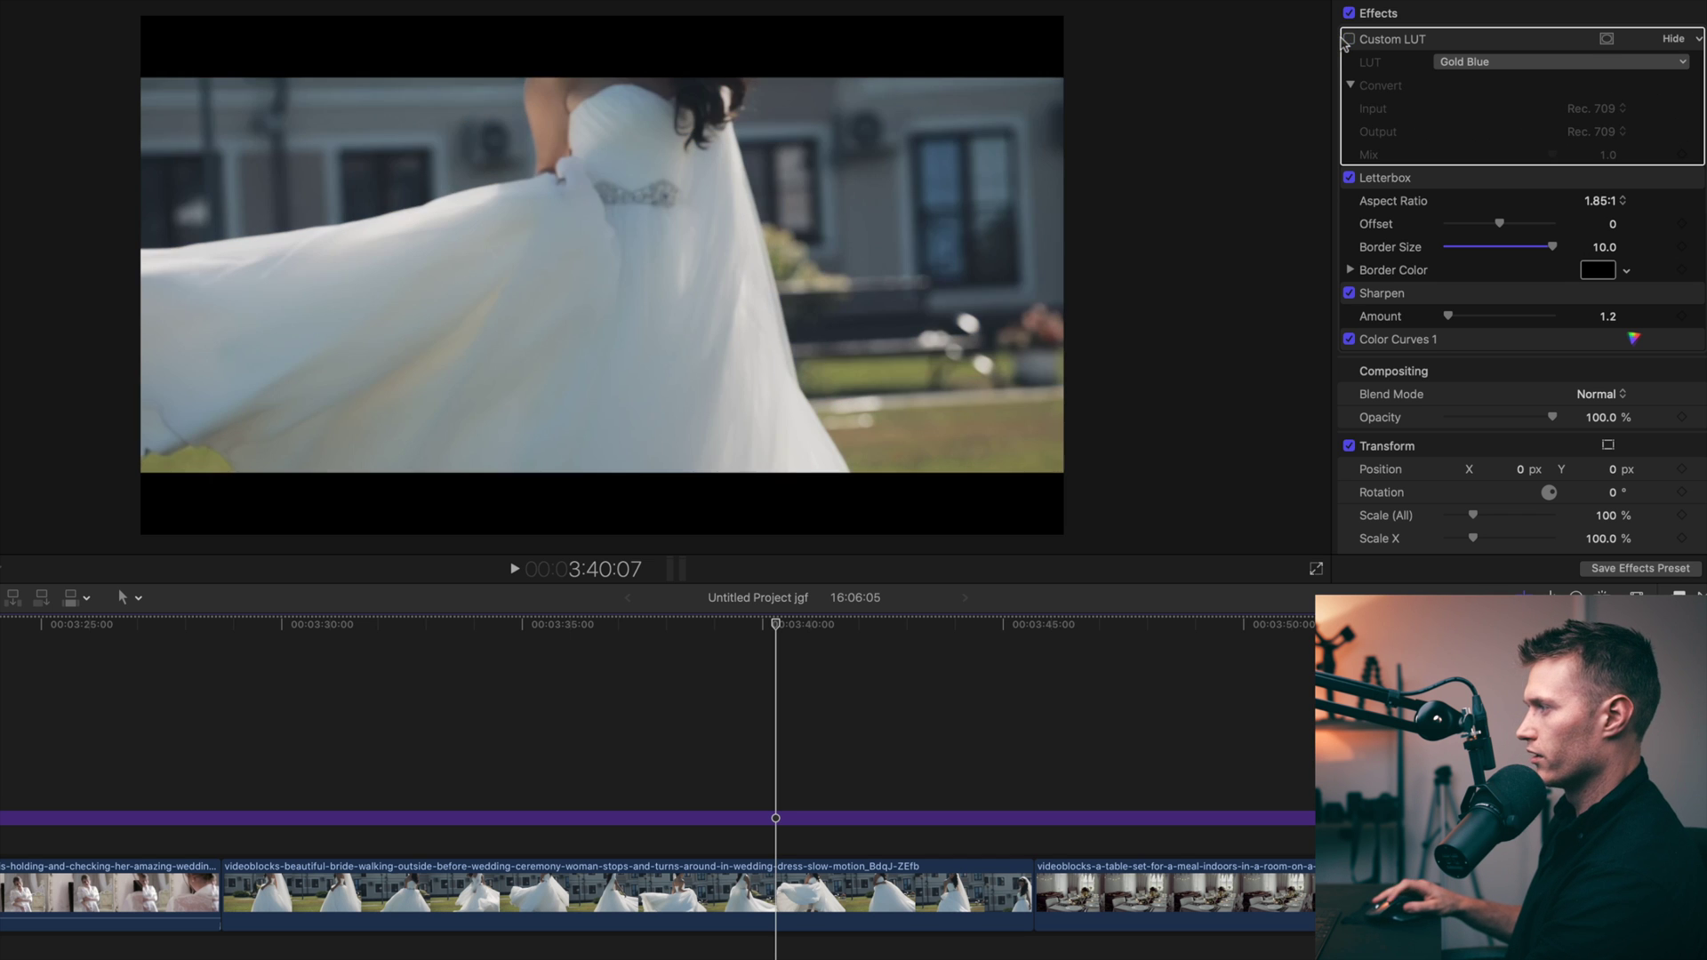
left_click(782, 622)
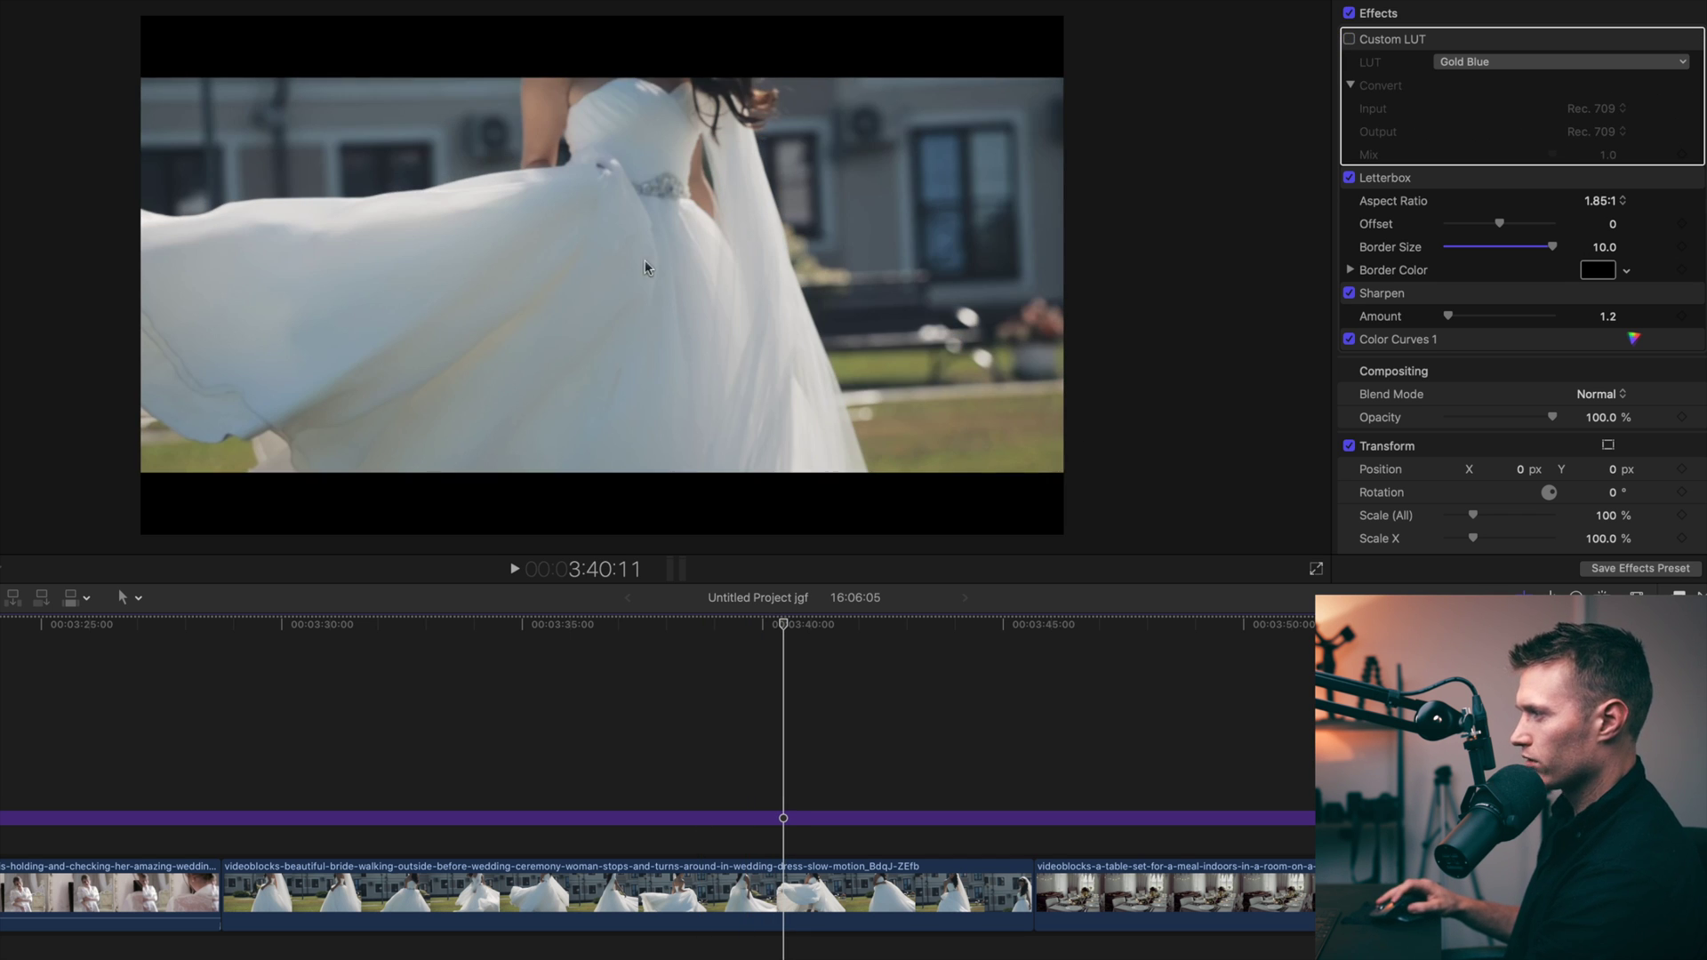
left_click(1349, 39)
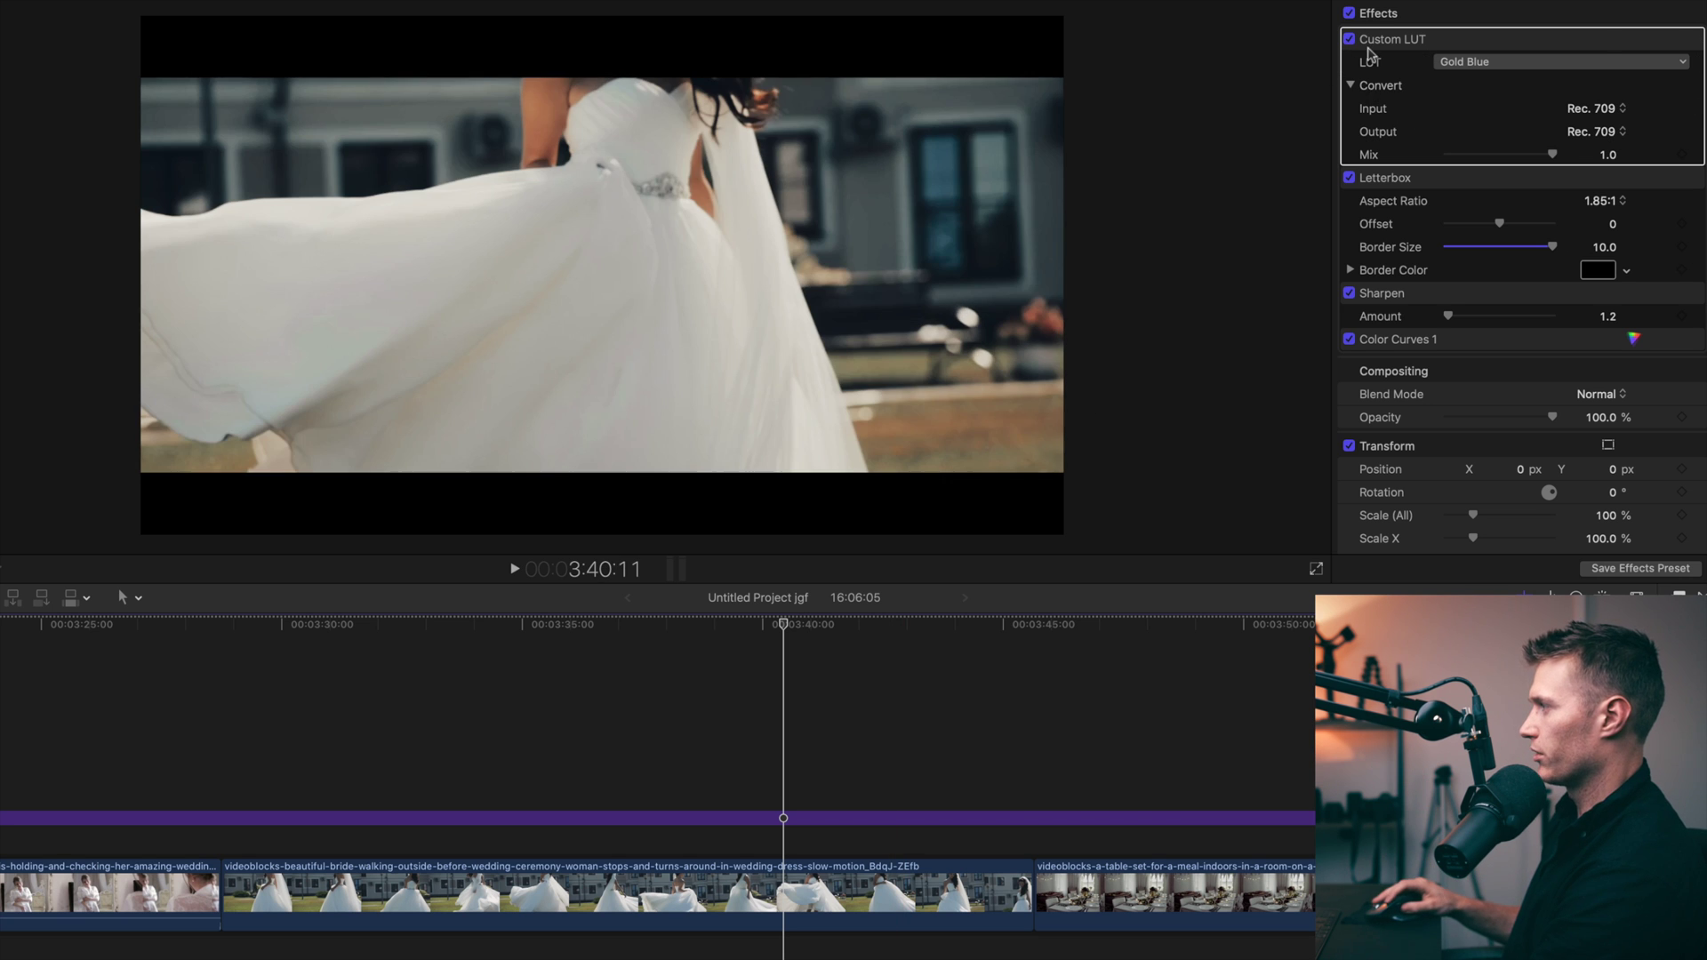
left_click(1350, 40)
left_click(1350, 40)
Compare the wide shot of the set dinner table with the adjustment layer's Custom LUT off and on.
left_click(1350, 40)
left_click(1350, 40)
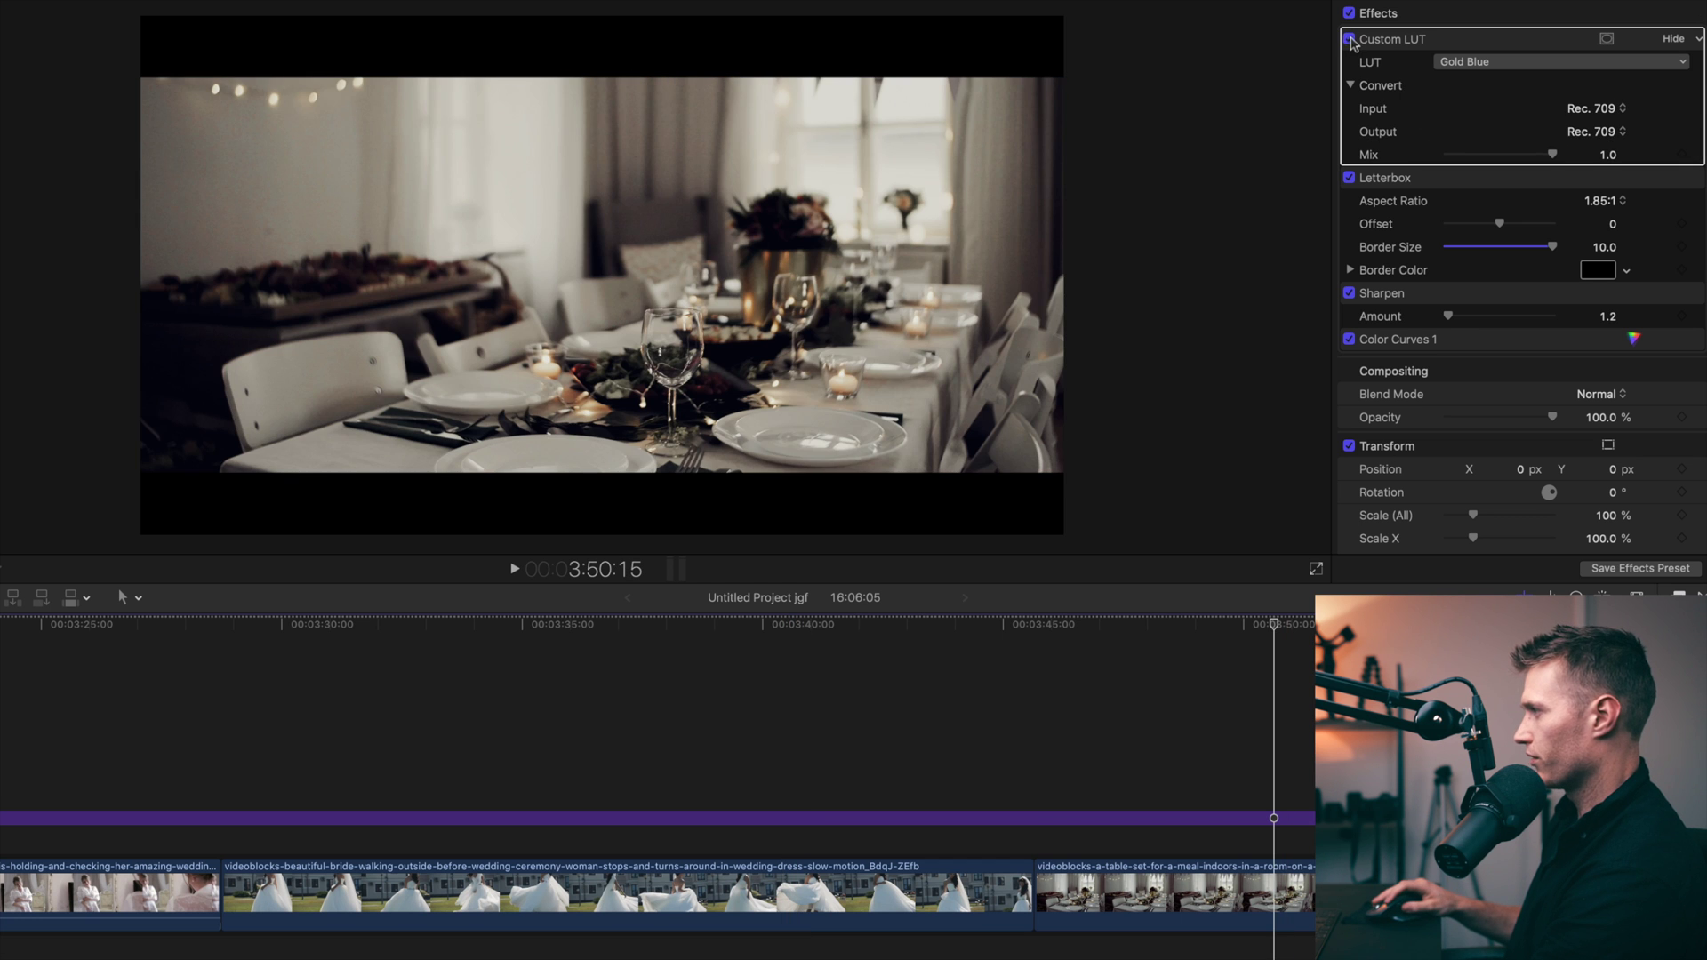
left_click(1350, 40)
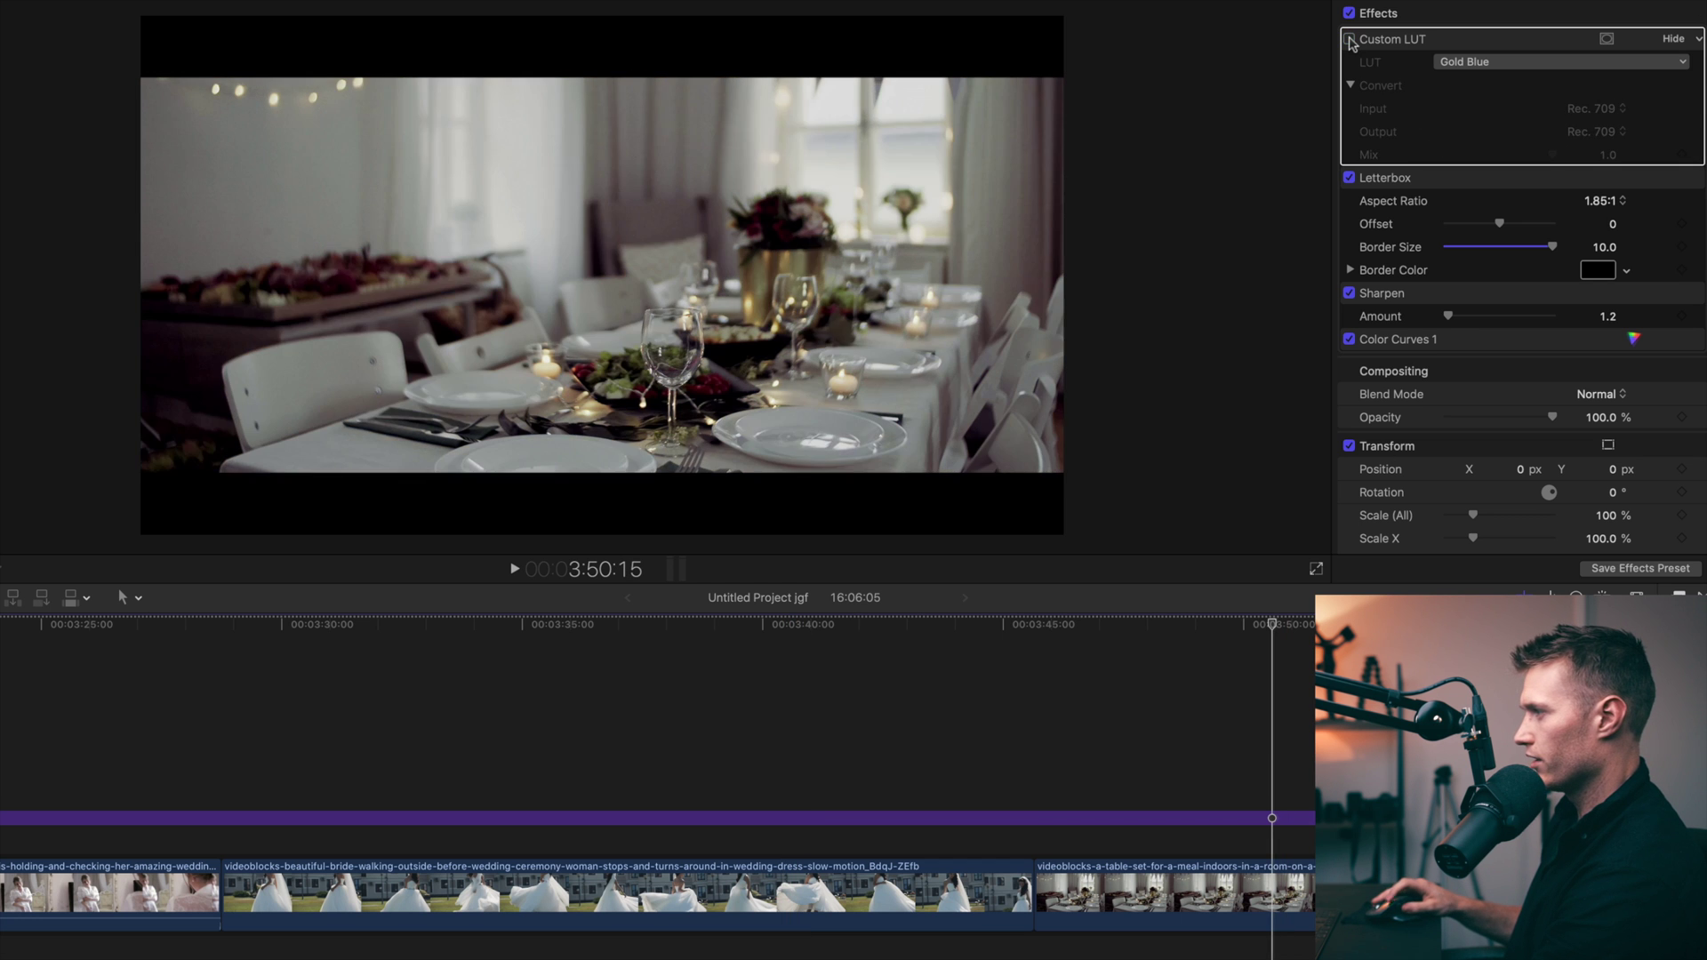
left_click(1350, 40)
left_click(1350, 40)
left_click(1350, 40)
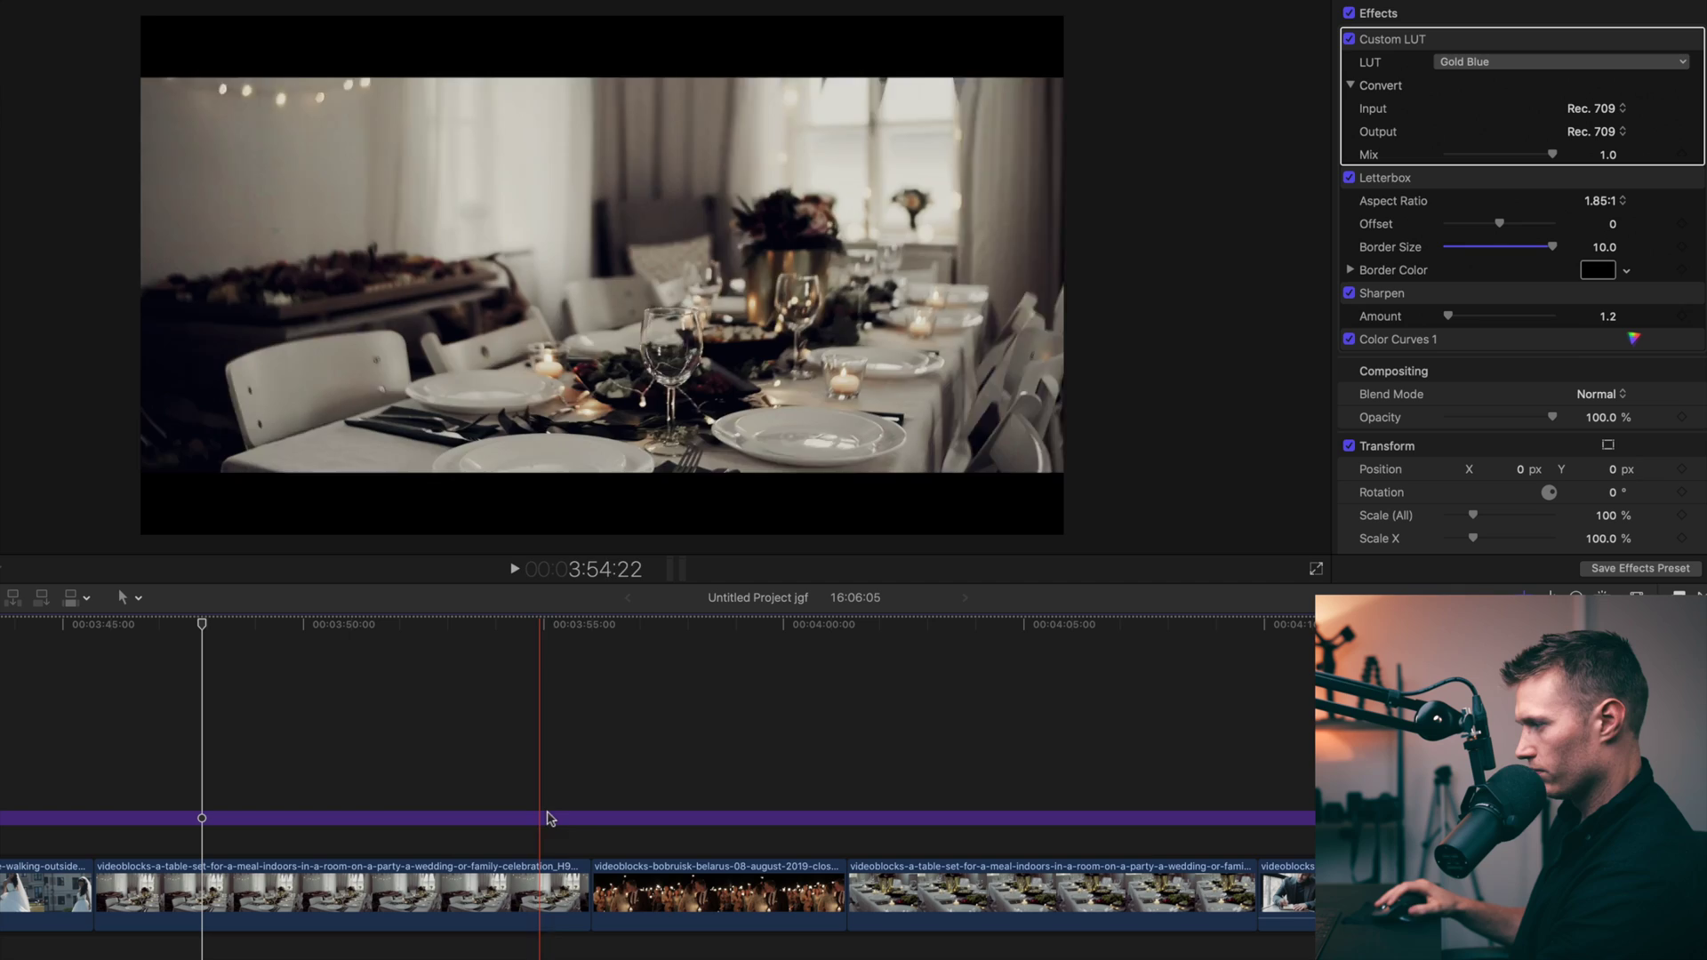
Compare the night shot of the couple kissing among sparklers with the adjustment layer's Custom LUT off and on.
left_click(763, 702)
mouse_move(764, 624)
left_mouse_down()
mouse_move(653, 621)
mouse_move(736, 619)
left_mouse_up()
left_click(1349, 39)
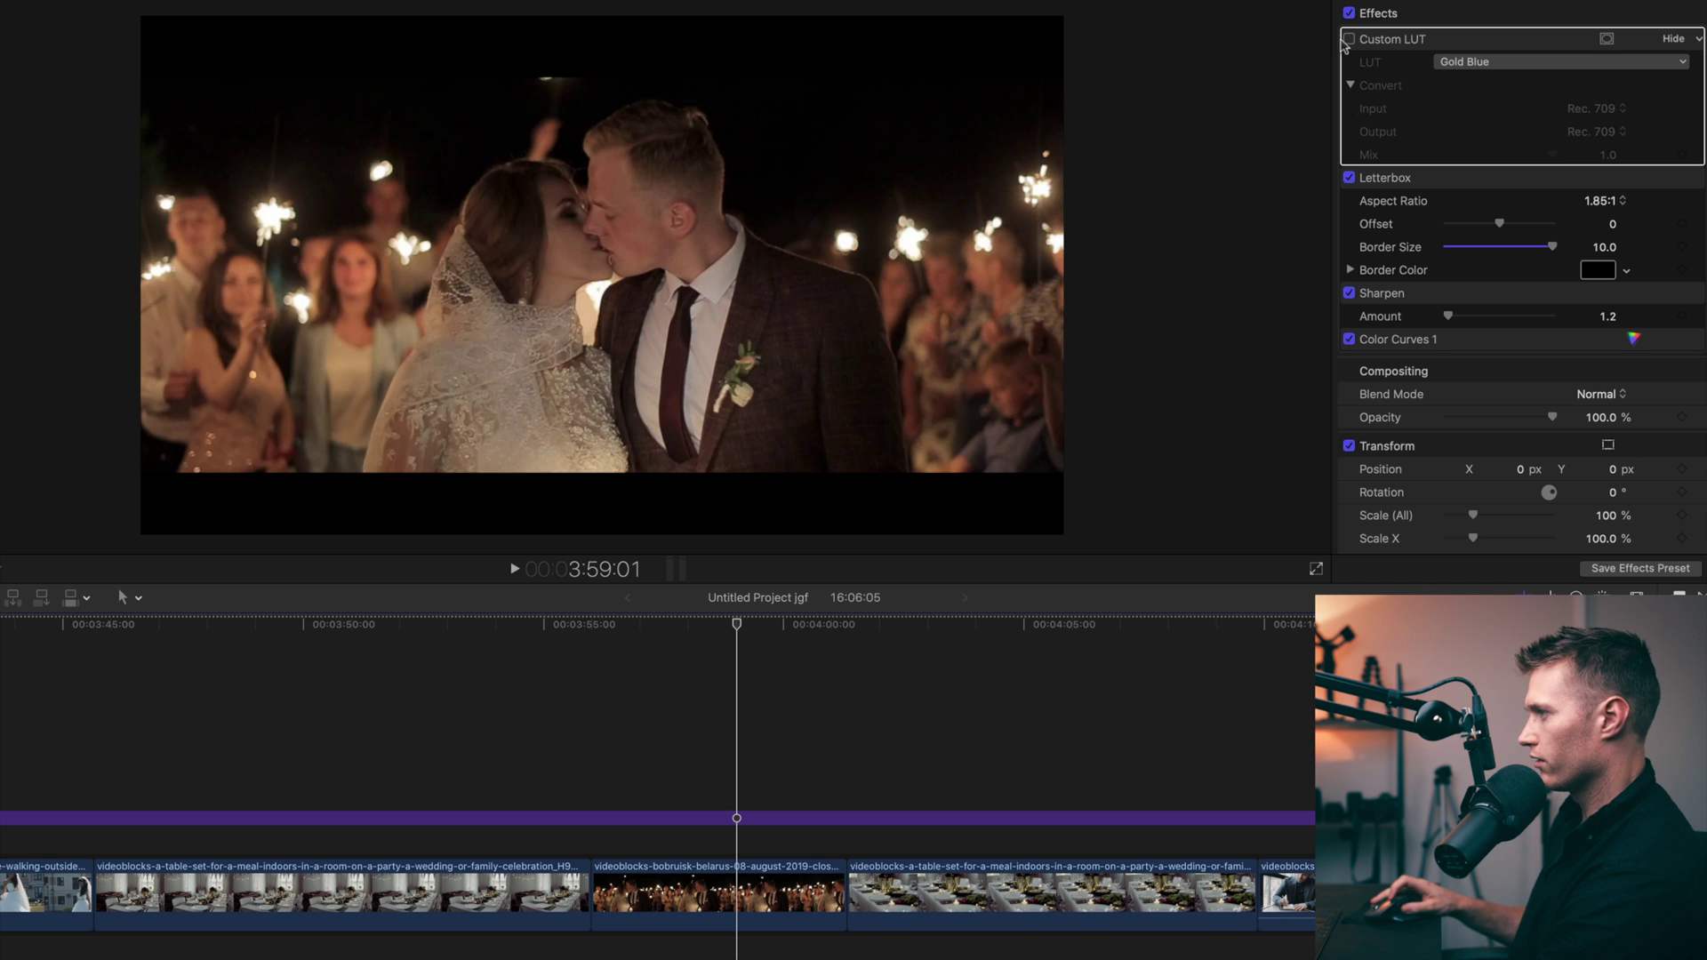
left_click(1349, 39)
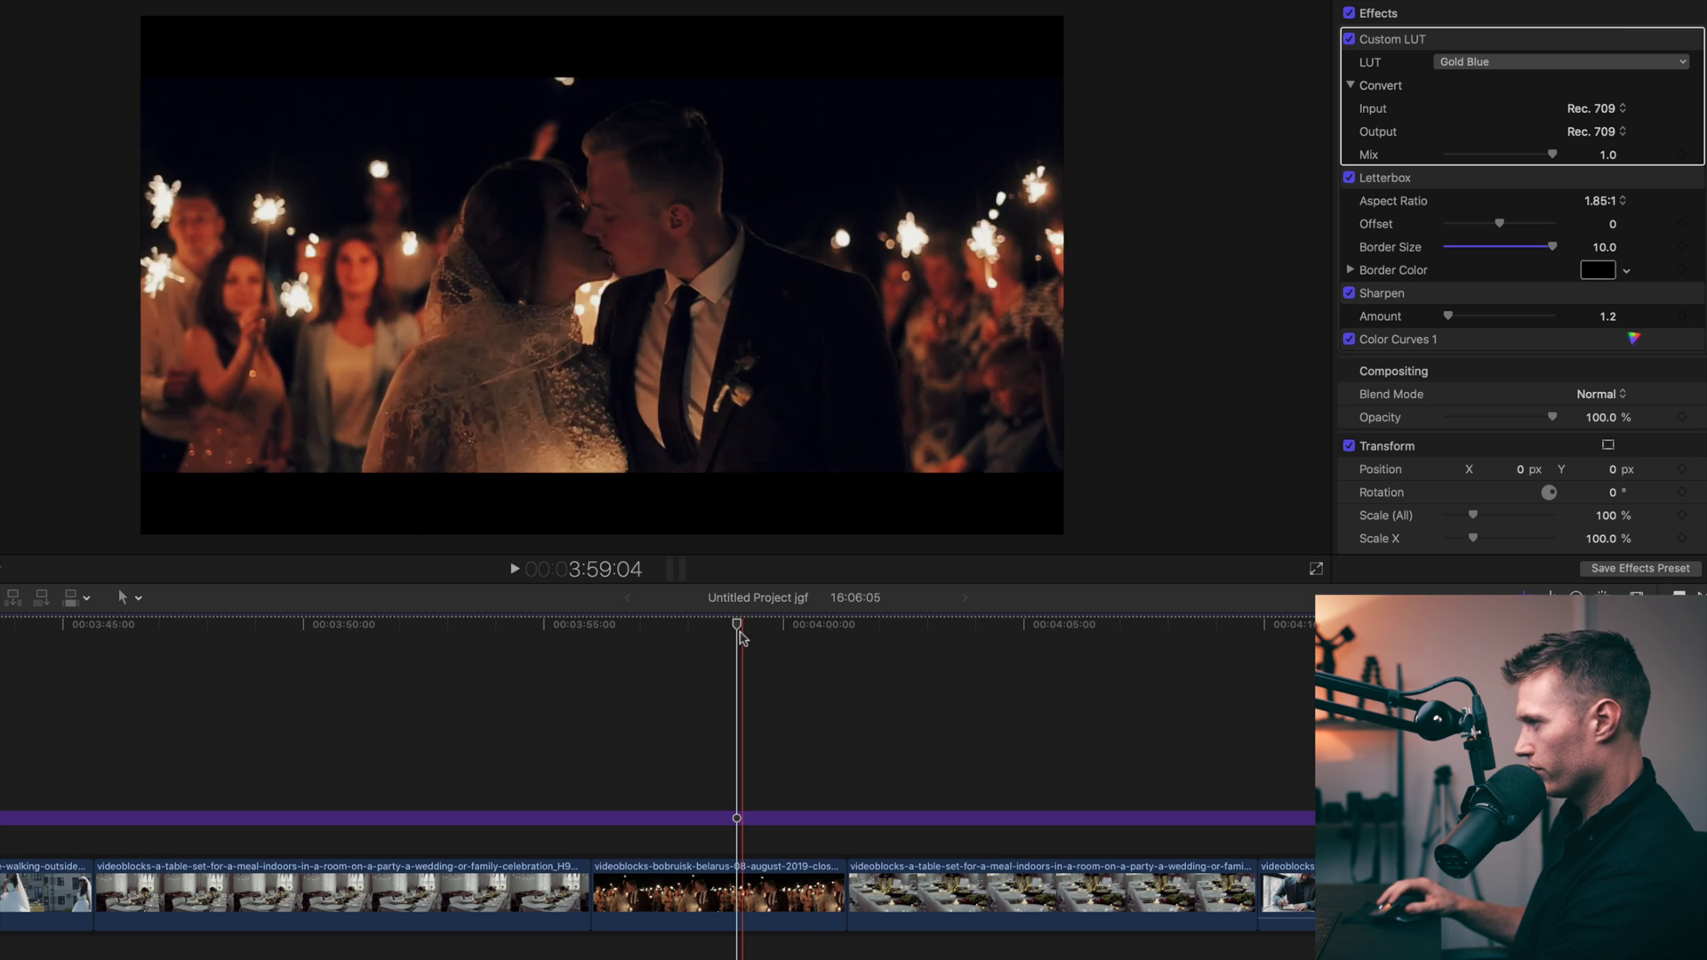
Compare the close-up of the table's glasses and candles with the adjustment layer's Custom LUT off and on.
left_click(1103, 675)
left_click(1349, 39)
left_click(1349, 39)
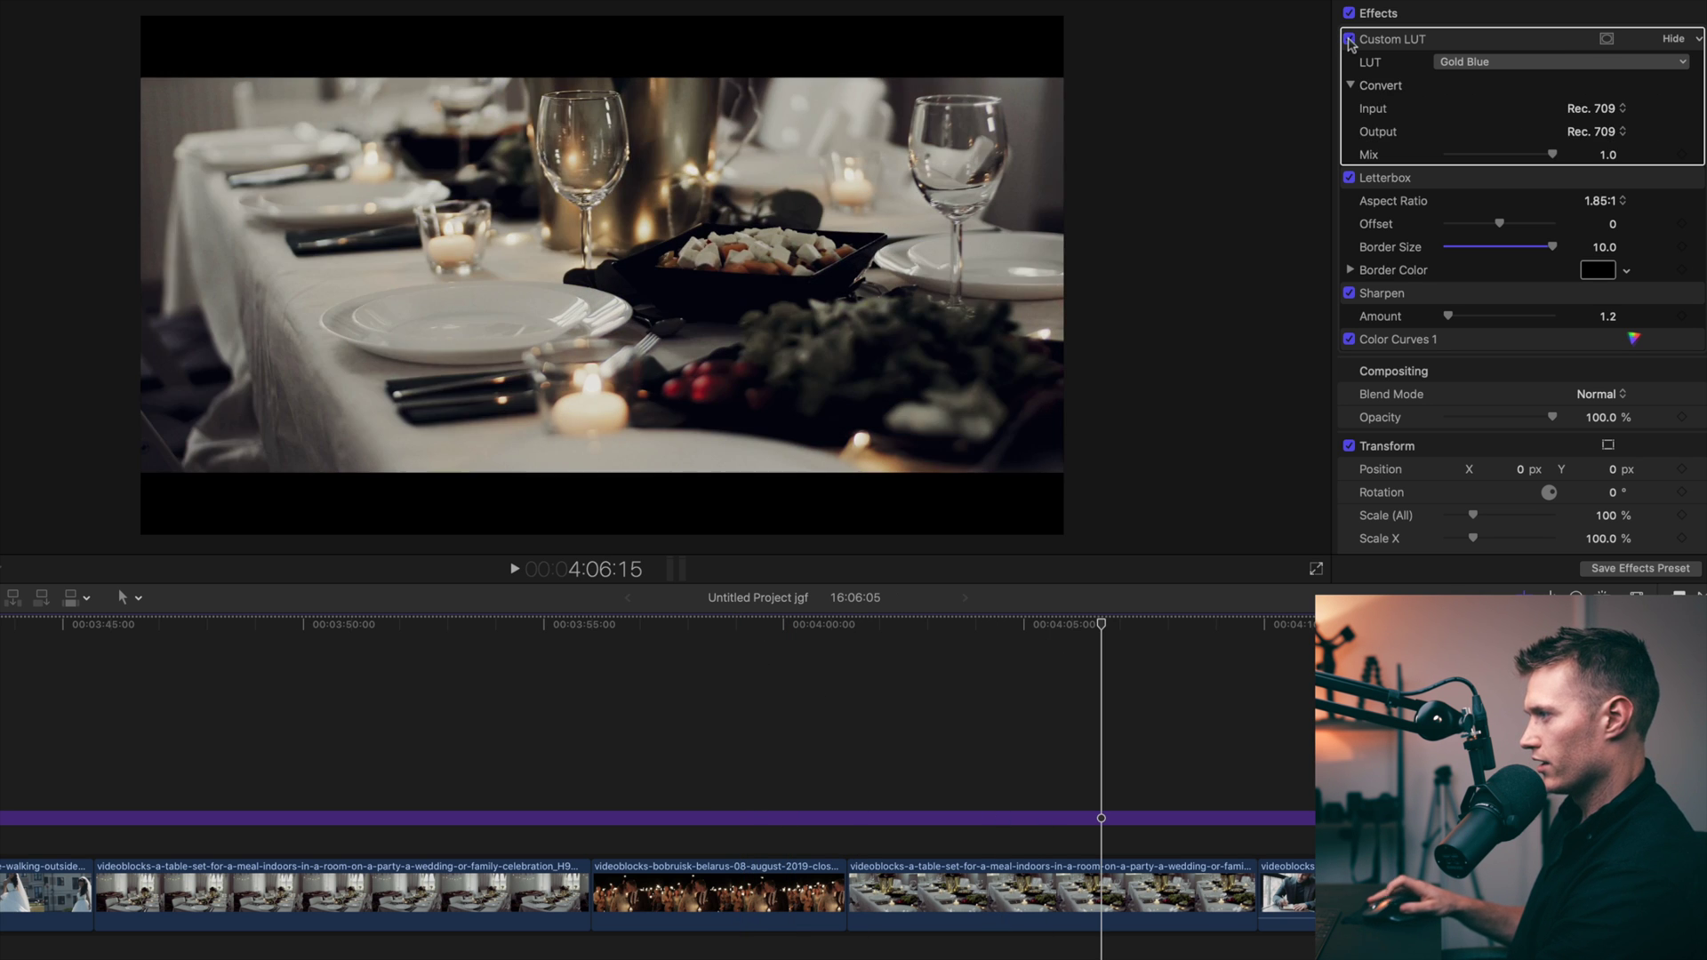
left_click(1349, 39)
left_click(1349, 39)
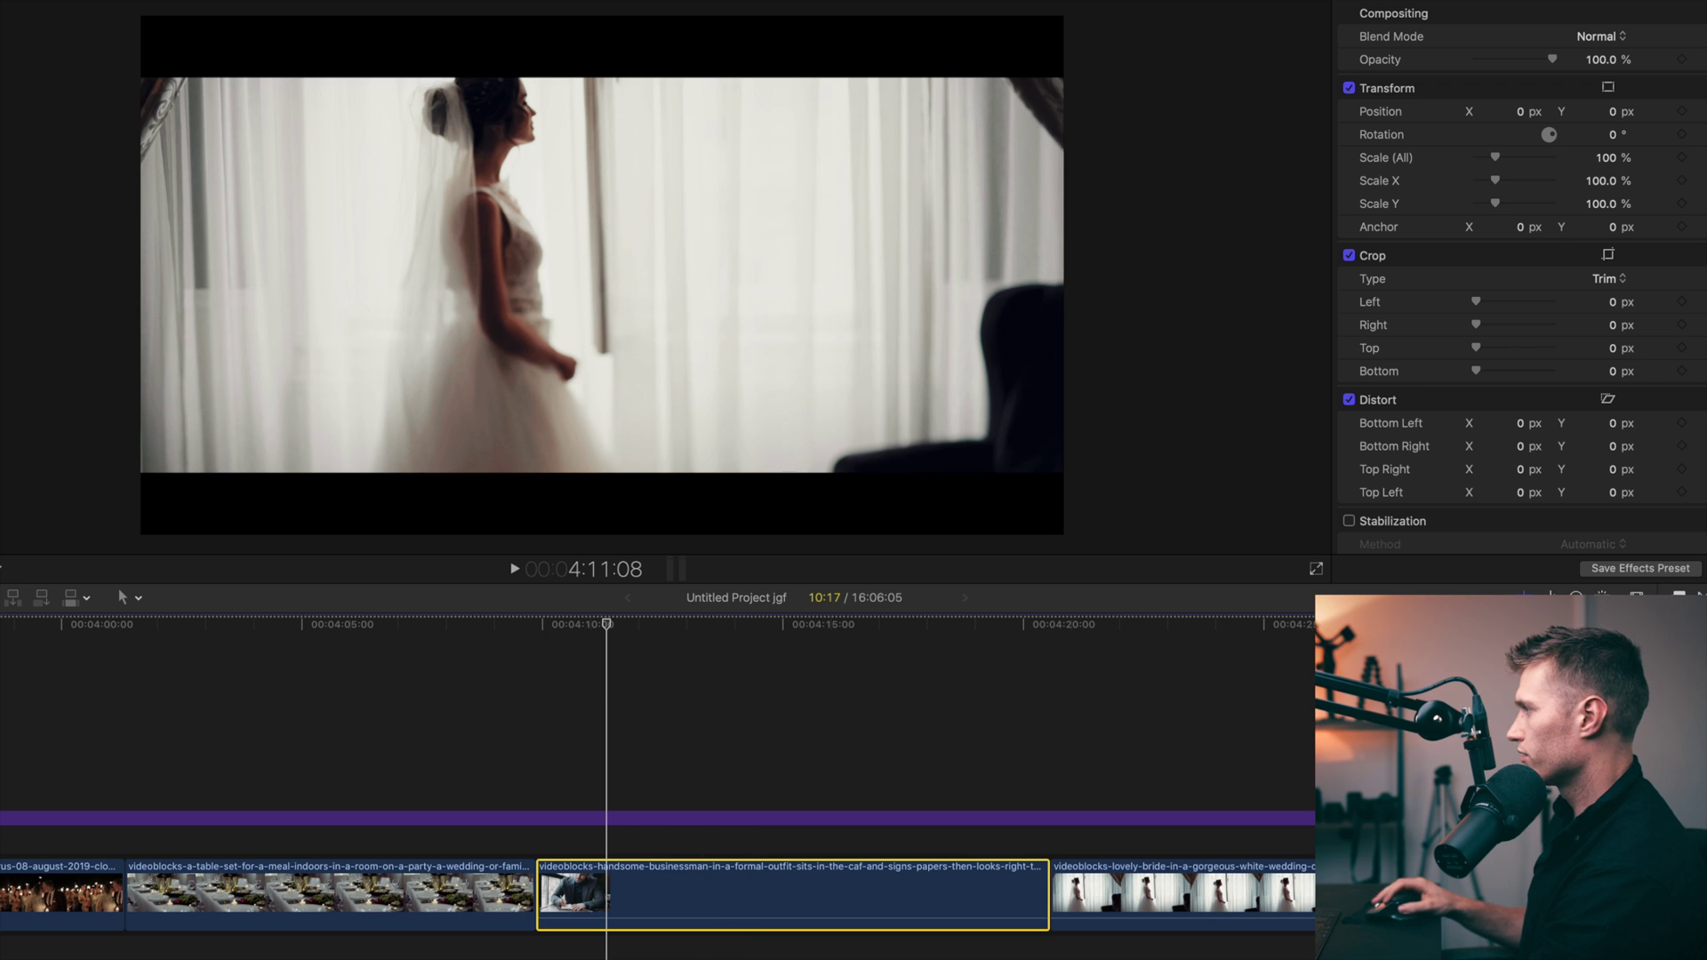
Select the adjustment layer and compare the businessman signing papers clip with its Gold Blue LUT off and on.
left_click(601, 823)
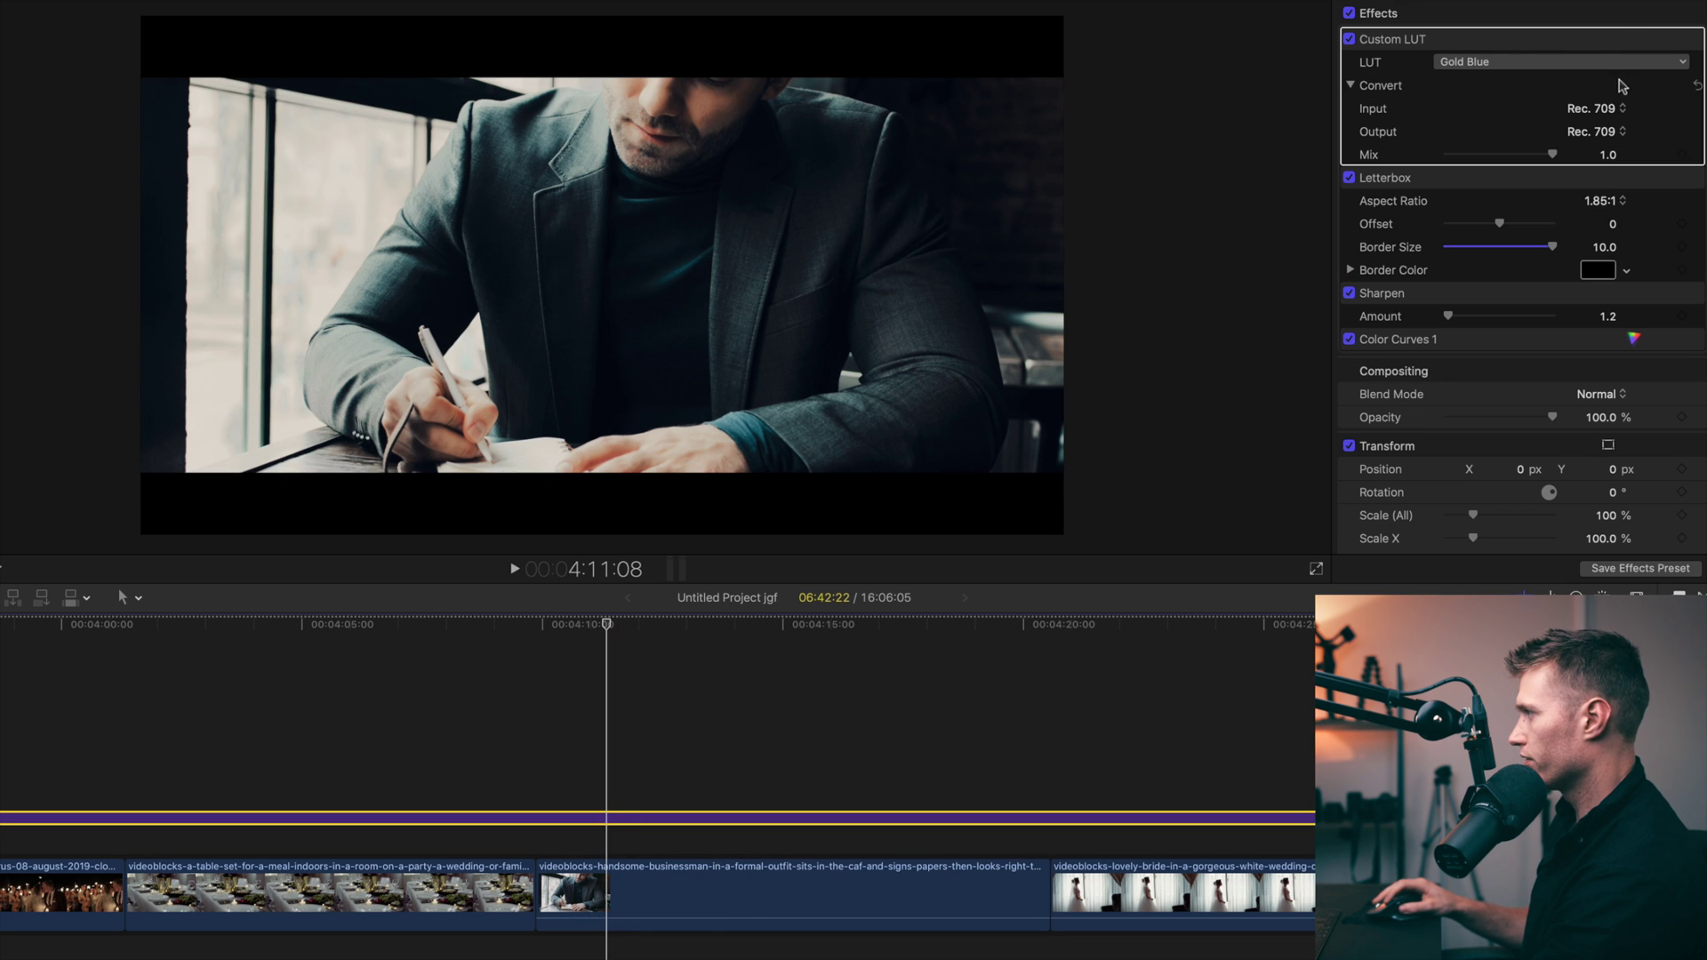
left_click(1349, 40)
left_click(1349, 39)
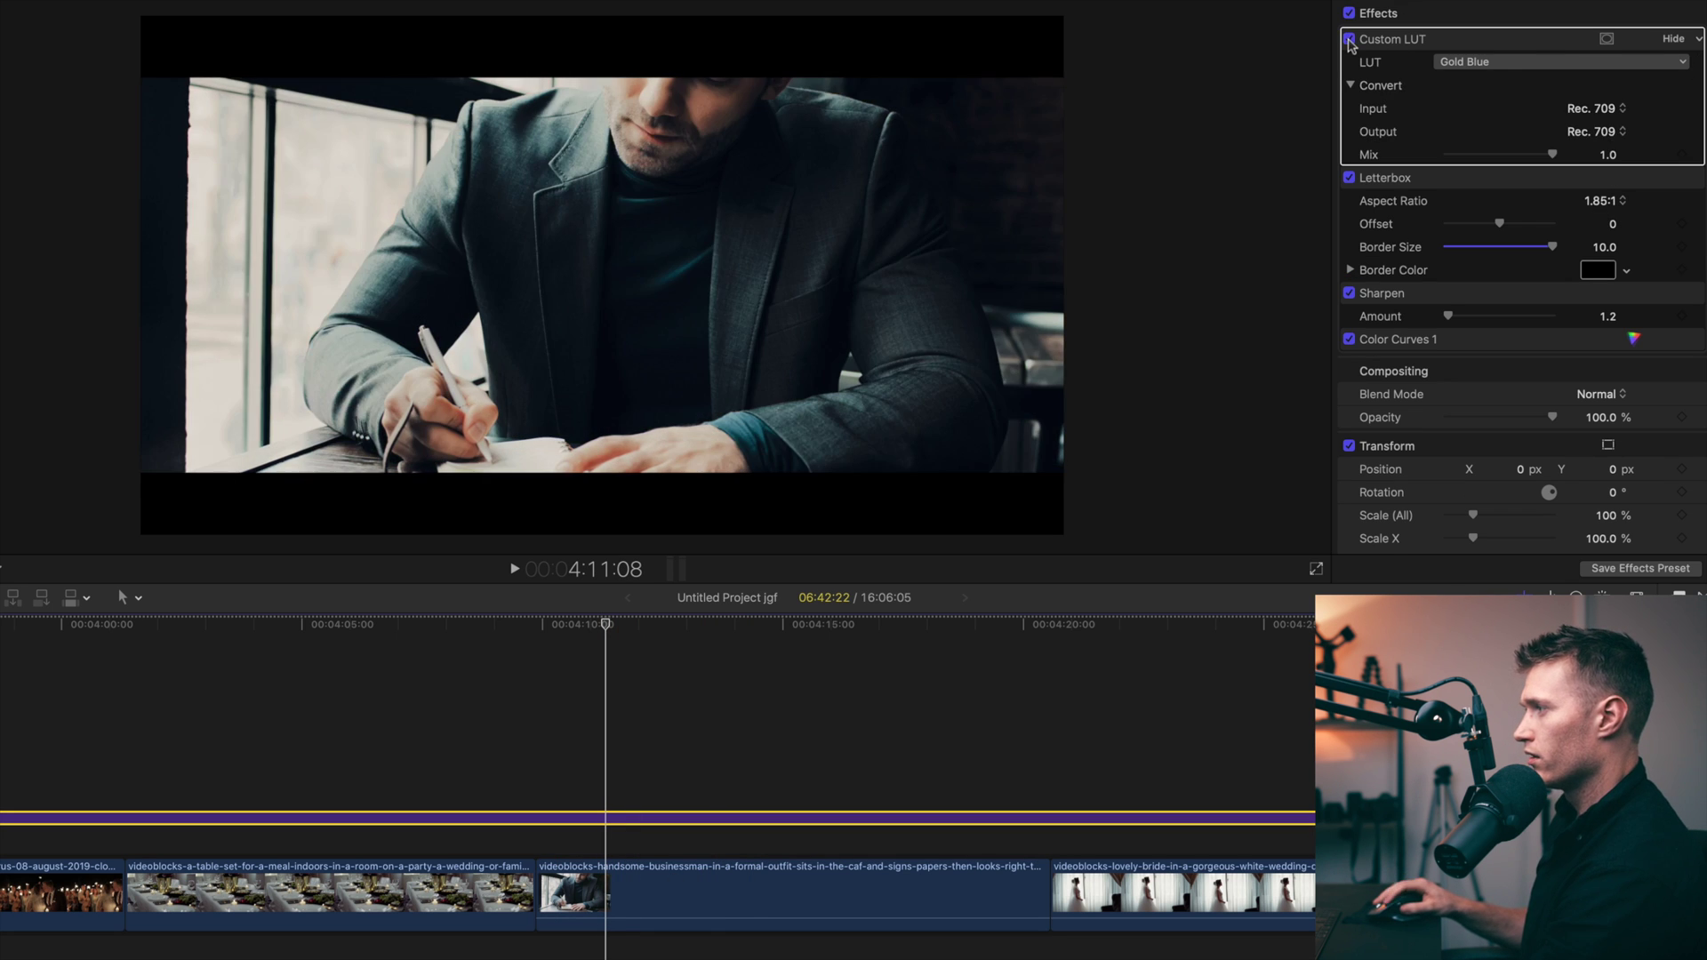
left_click(1349, 39)
left_click(1349, 39)
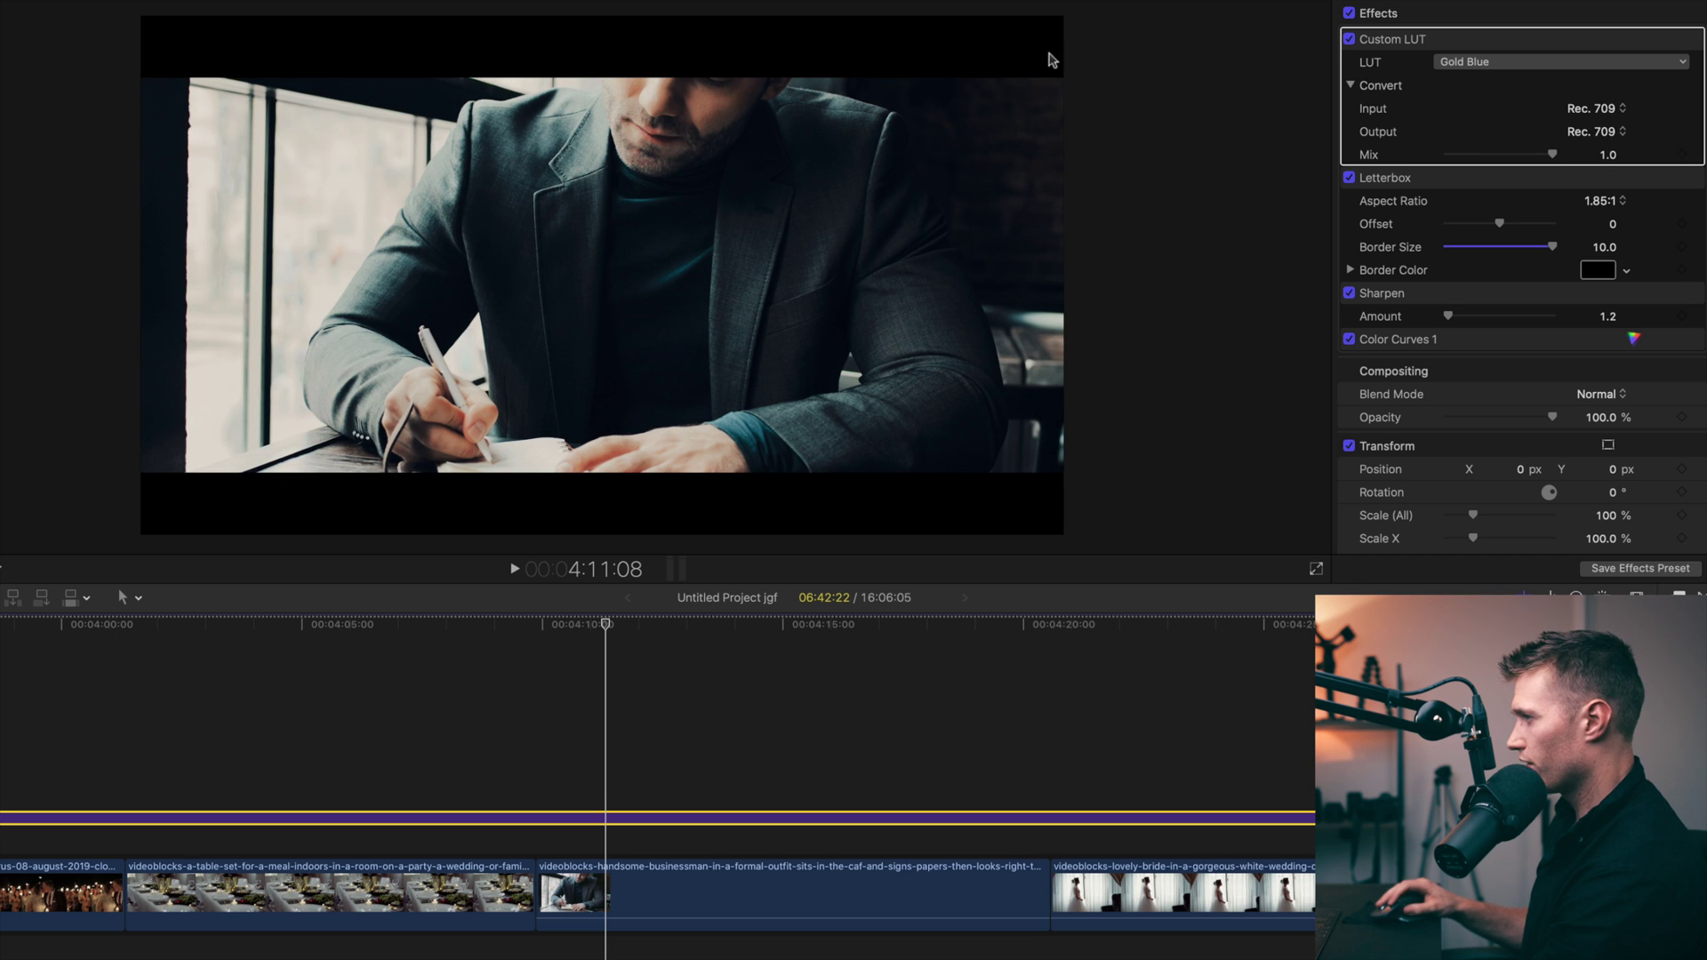
left_click(1349, 39)
left_click(1349, 39)
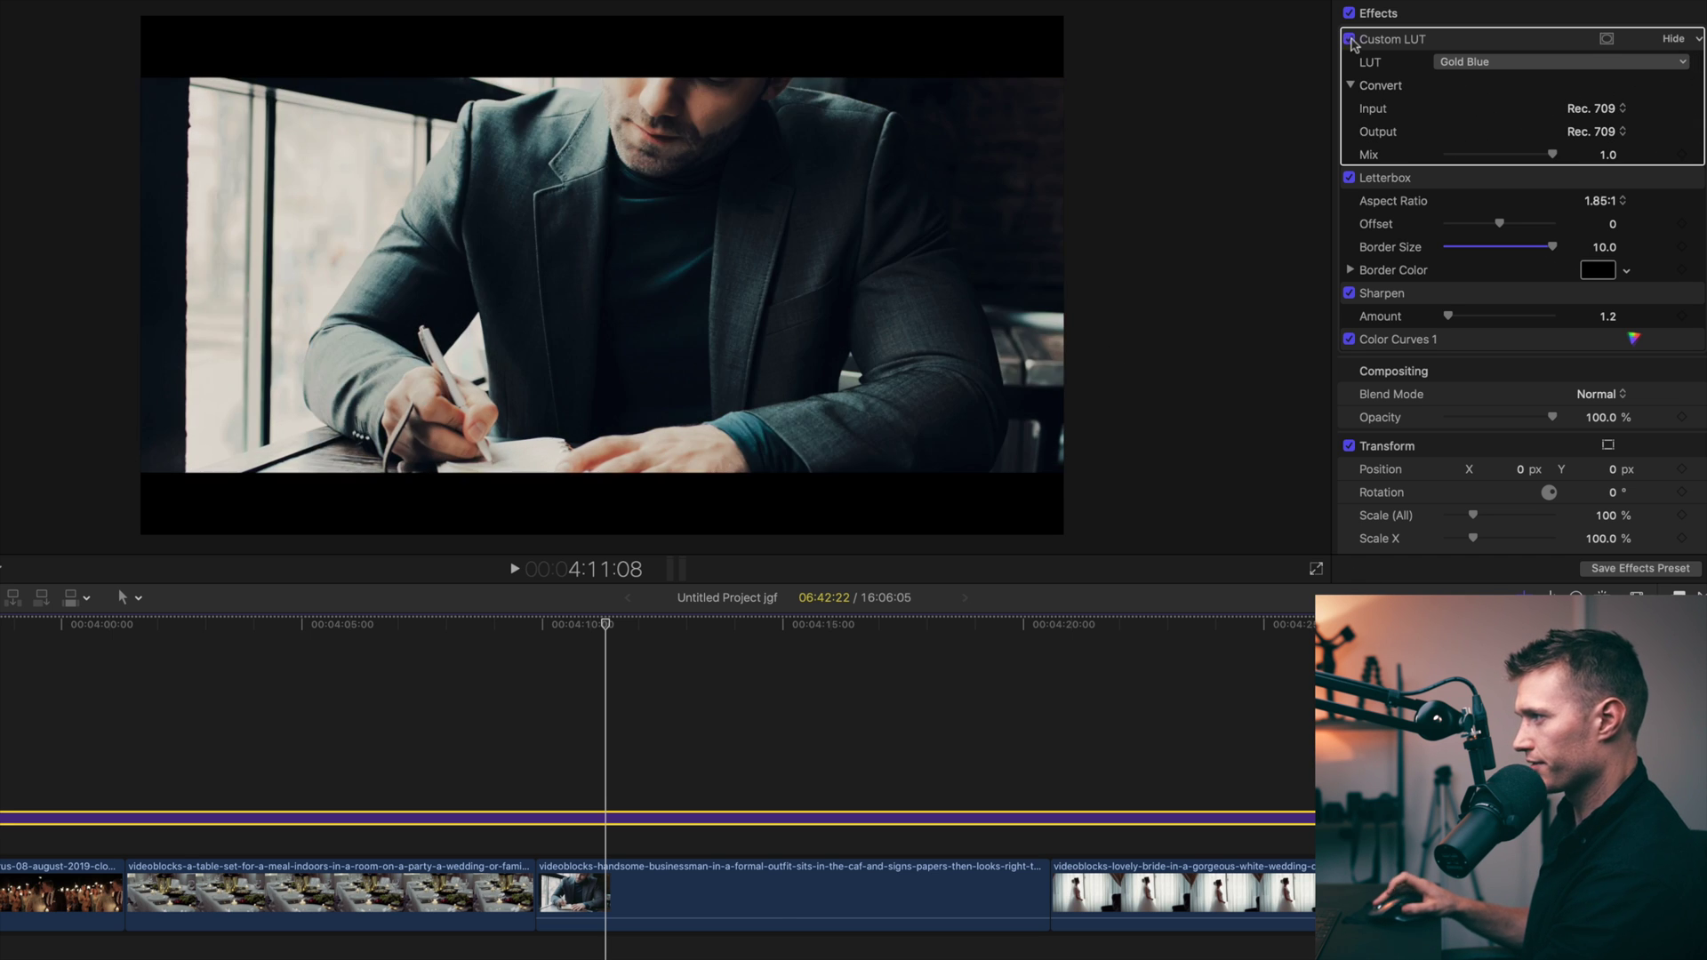
Compare the clip of the bride standing near the window with the adjustment layer's Custom LUT off and on.
left_click(1095, 752)
scroll(1095, 751, "right", 10)
left_click(658, 633)
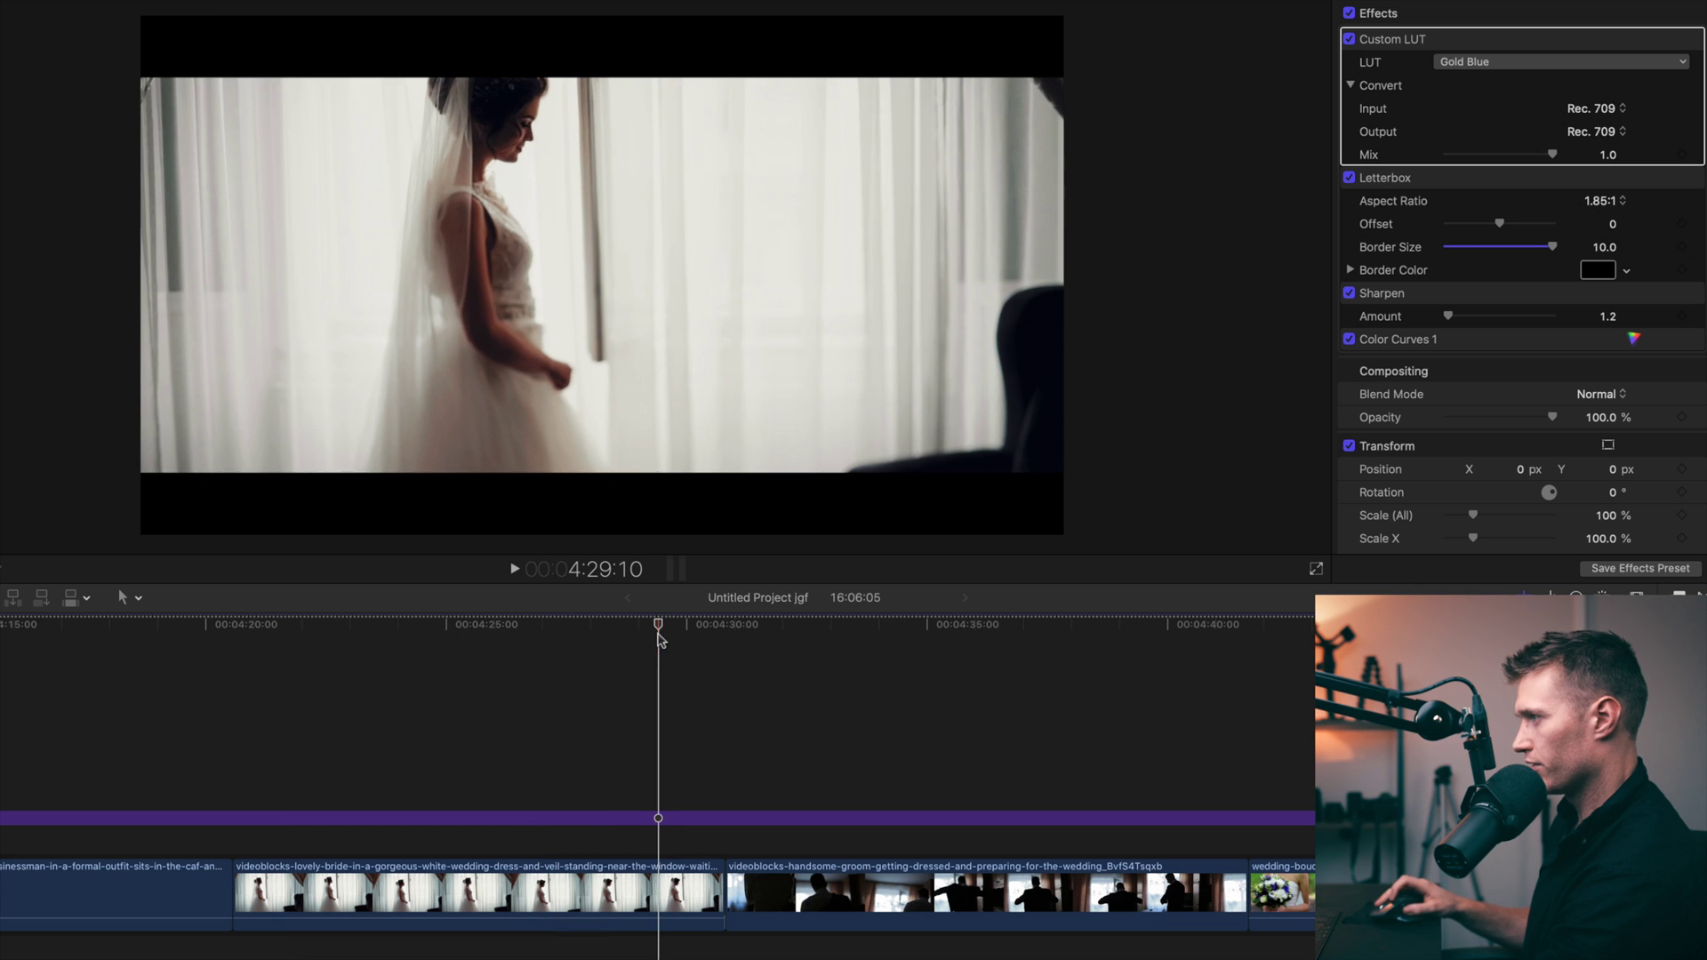
left_click(1347, 43)
left_click(1347, 43)
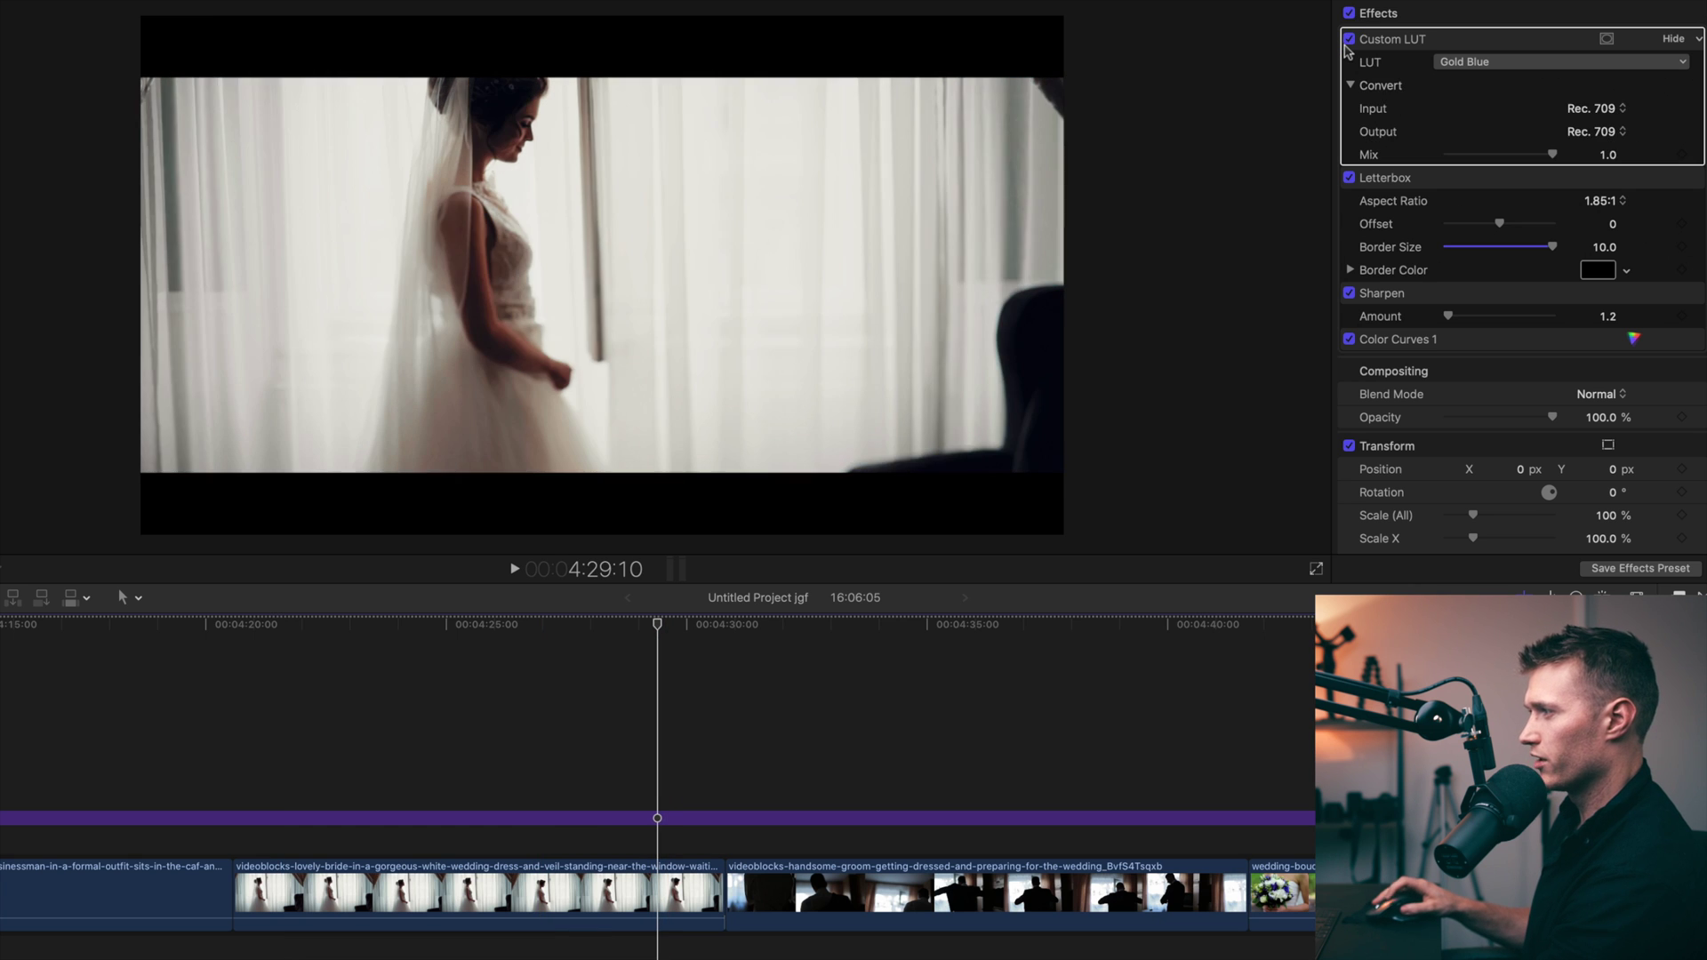
left_click(1347, 43)
left_click(1347, 42)
left_click(1347, 43)
left_click(1347, 43)
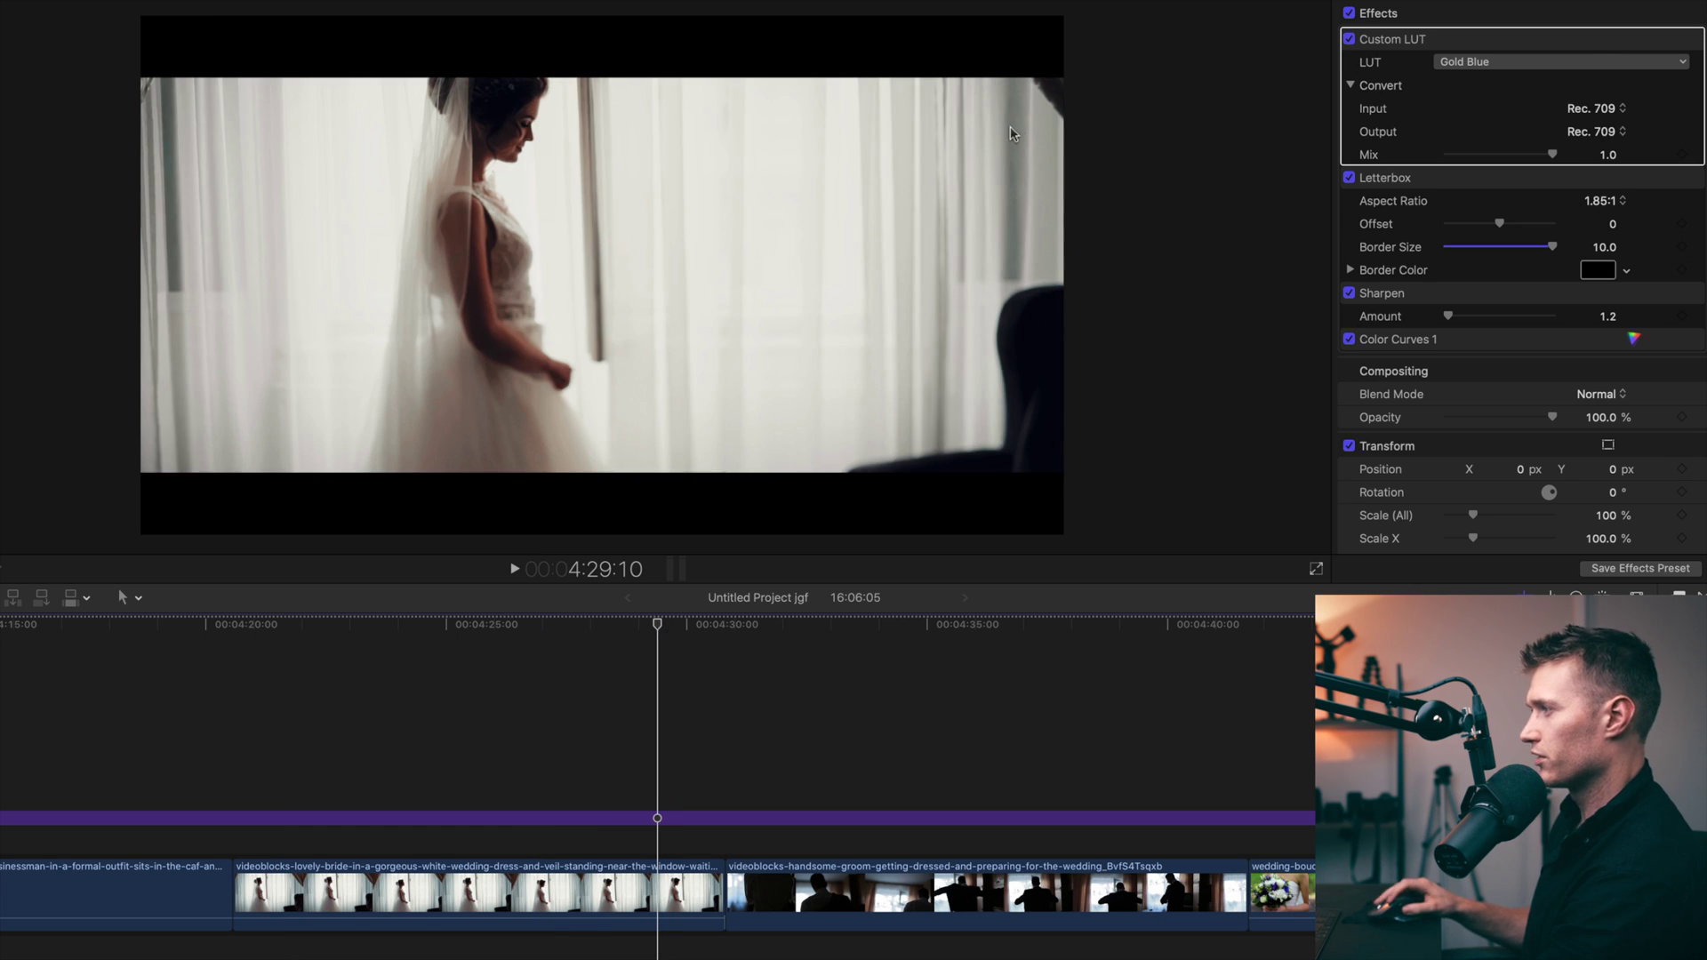
Compare the wedding bouquet close-up after the groom's dressing clip with the adjustment layer's Custom LUT off and on.
left_click_drag(676, 636, 1333, 639)
left_click(1348, 40)
left_click(1348, 40)
left_click(1349, 40)
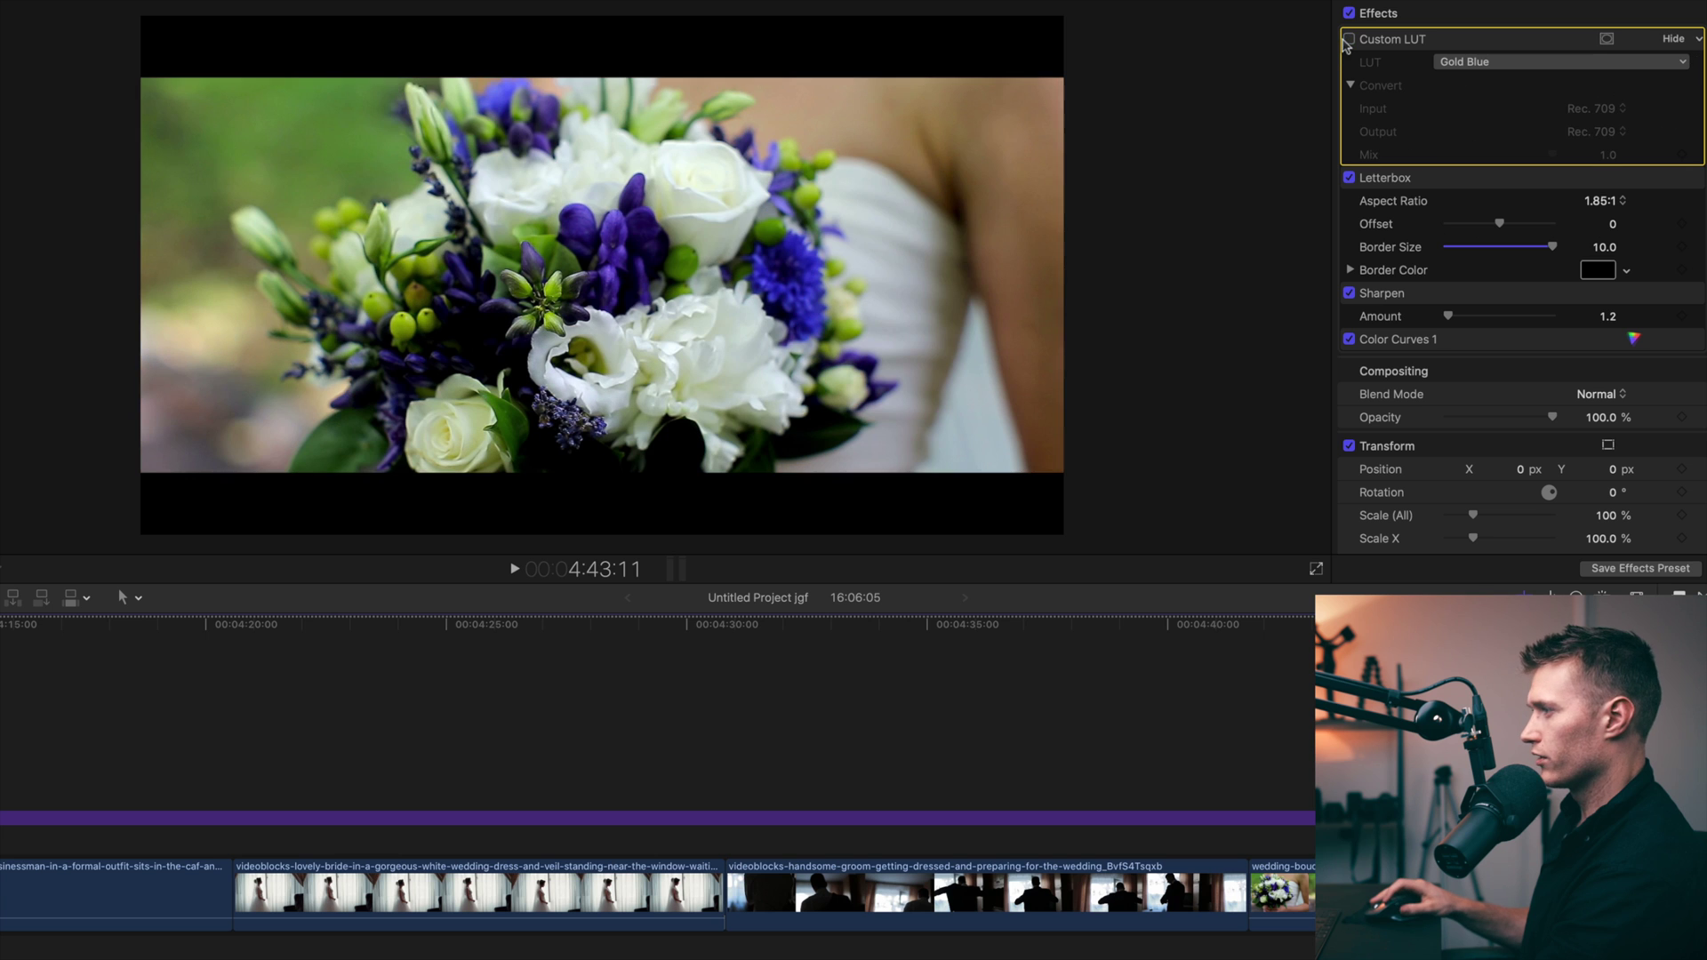
left_click(1349, 40)
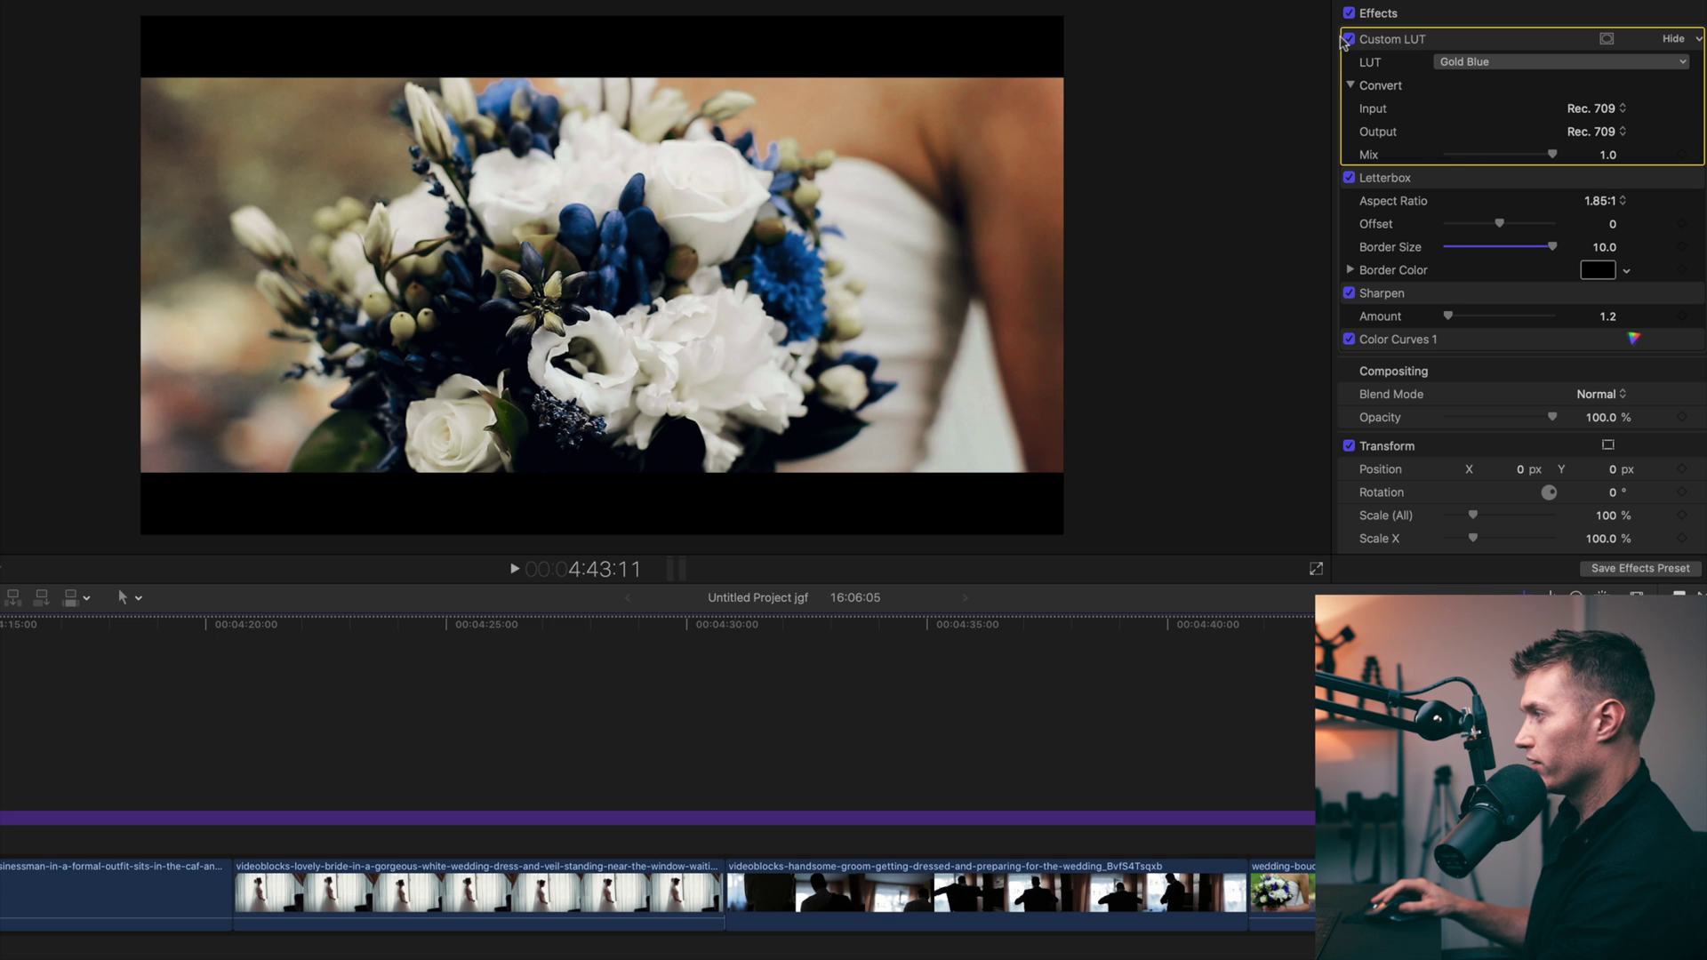
left_click(1347, 40)
left_click(1347, 40)
Compare the close-up of the couple's hands against the blue suit with the adjustment layer's Custom LUT off and on.
scroll(658, 774, "right", 15)
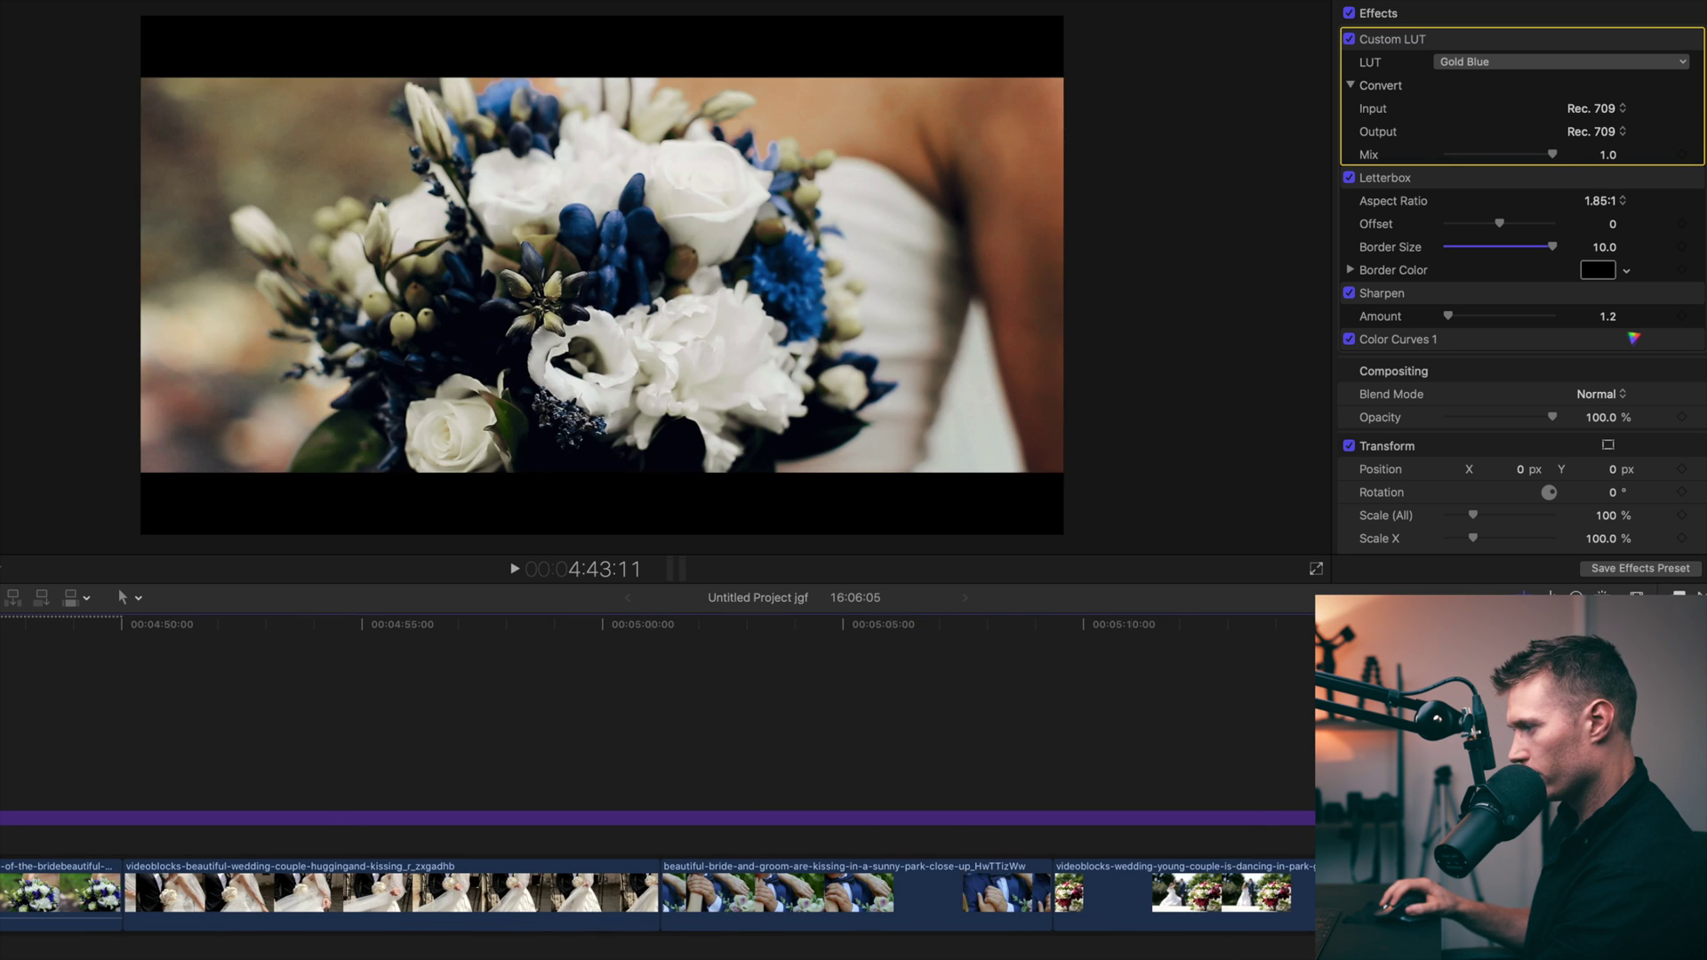
left_click_drag(905, 622, 978, 622)
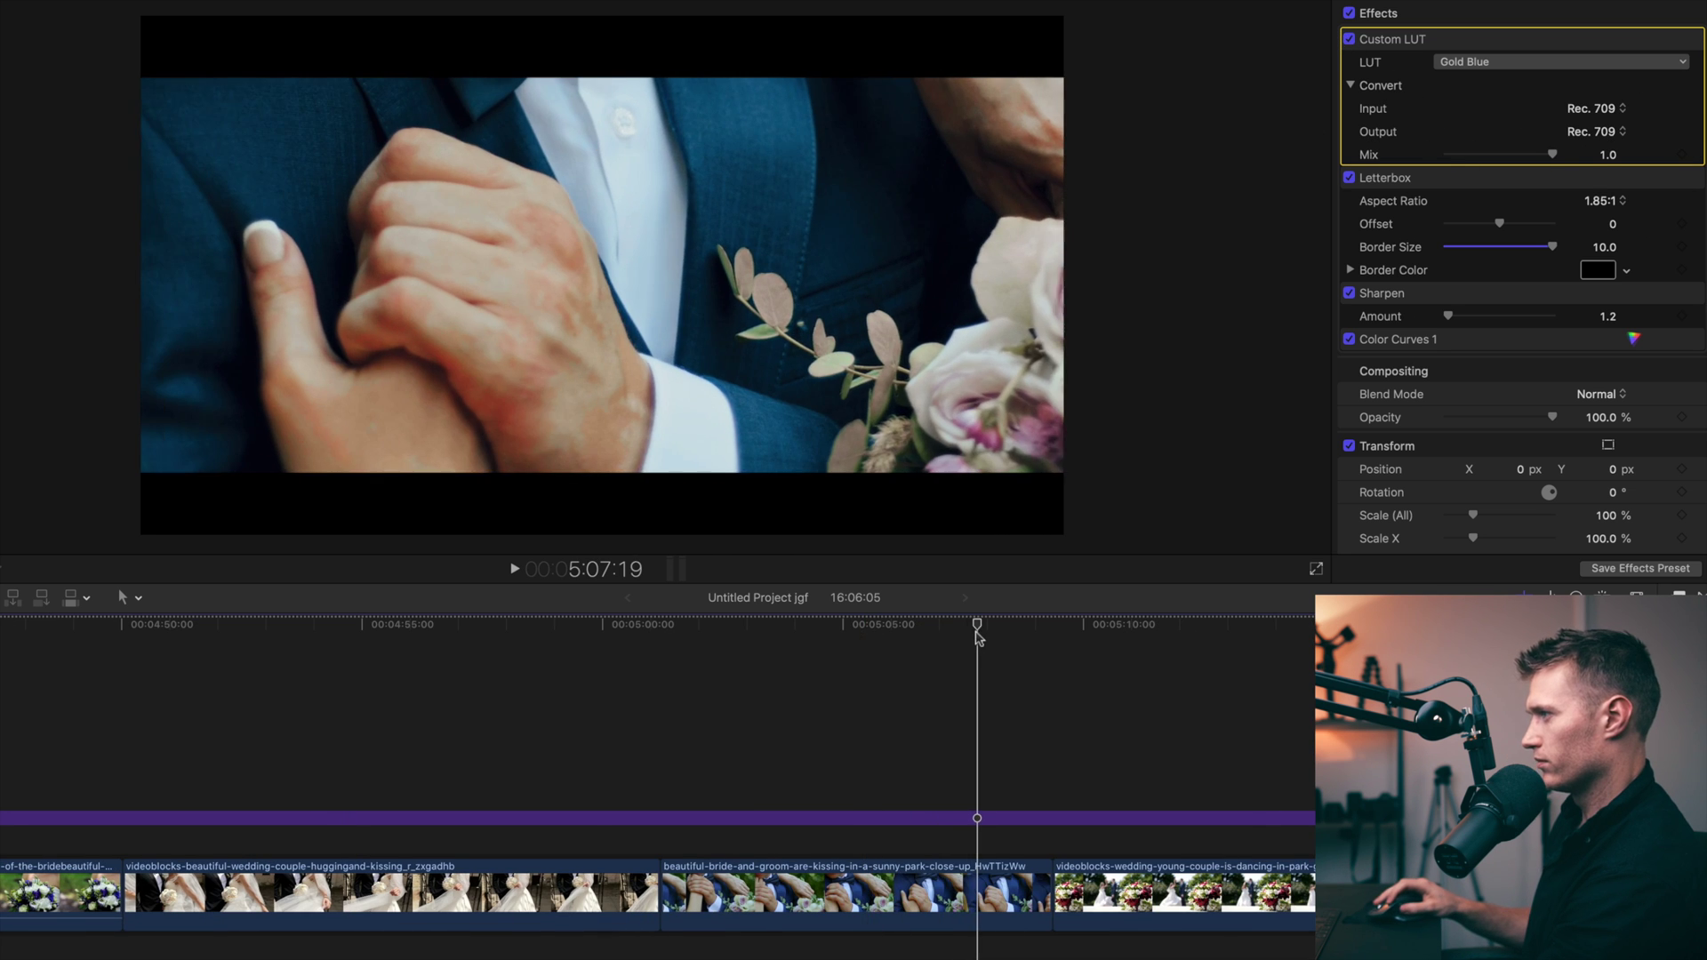
left_click(1349, 40)
left_click(1349, 40)
Compare the clip of the couple dancing in the park behind the red and white bouquet with the Custom LUT off and on.
left_click_drag(992, 625, 1139, 630)
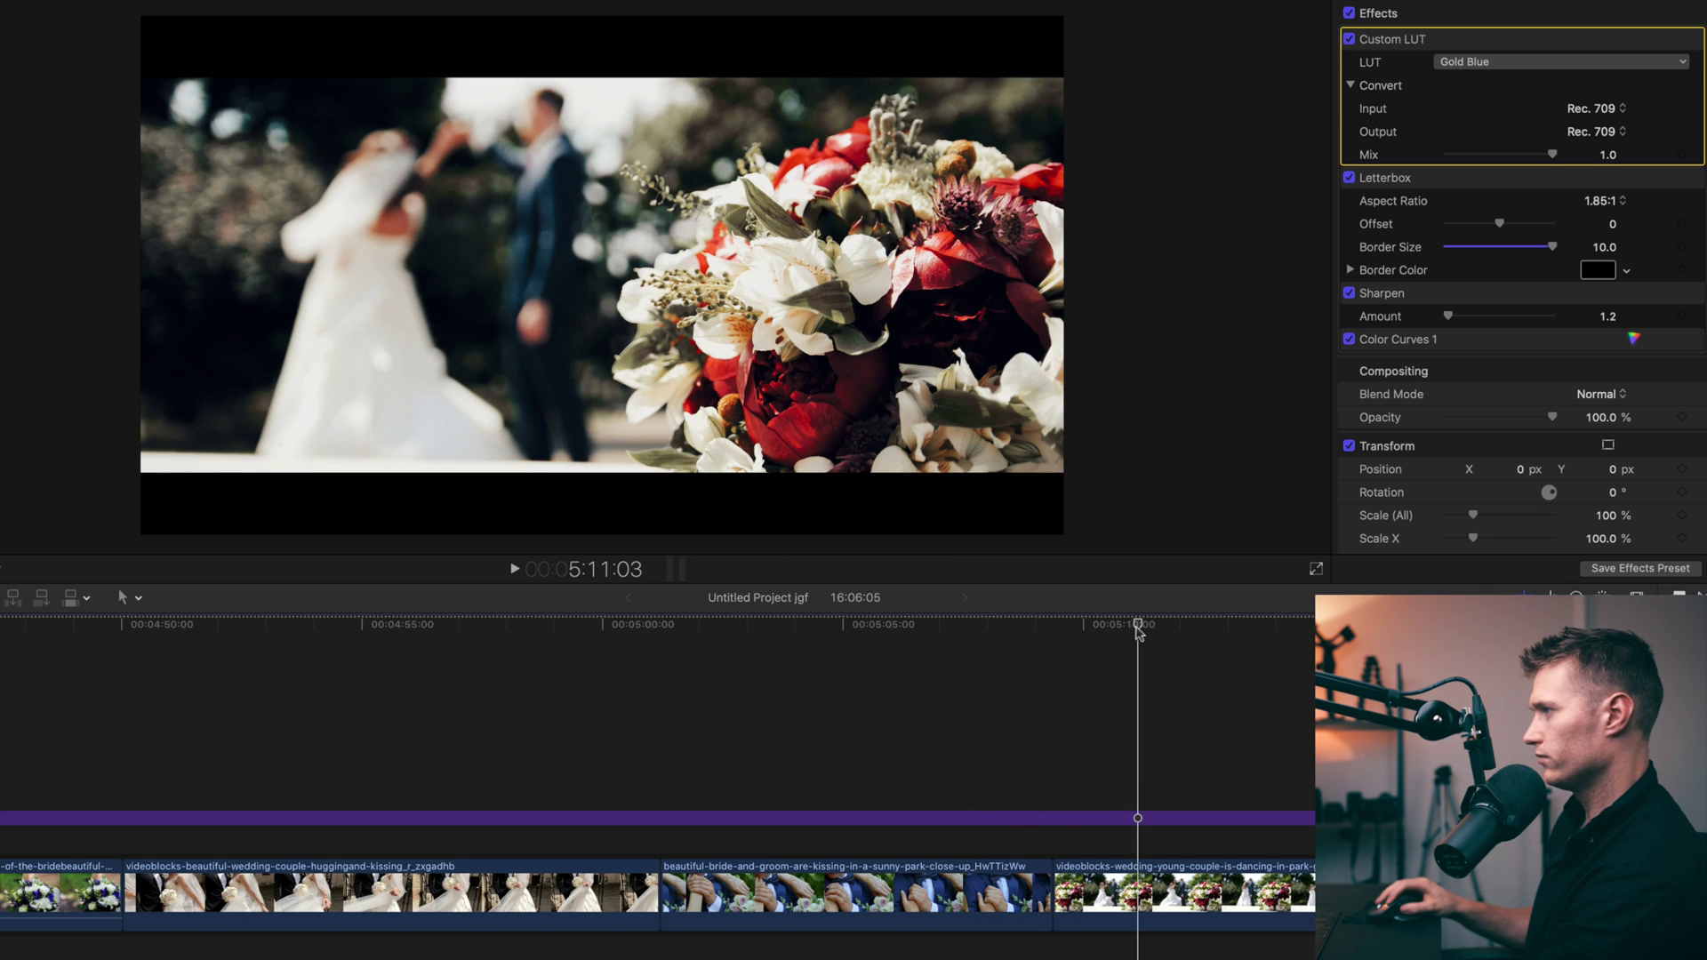
left_click(1349, 40)
left_click(1349, 40)
left_click(1349, 40)
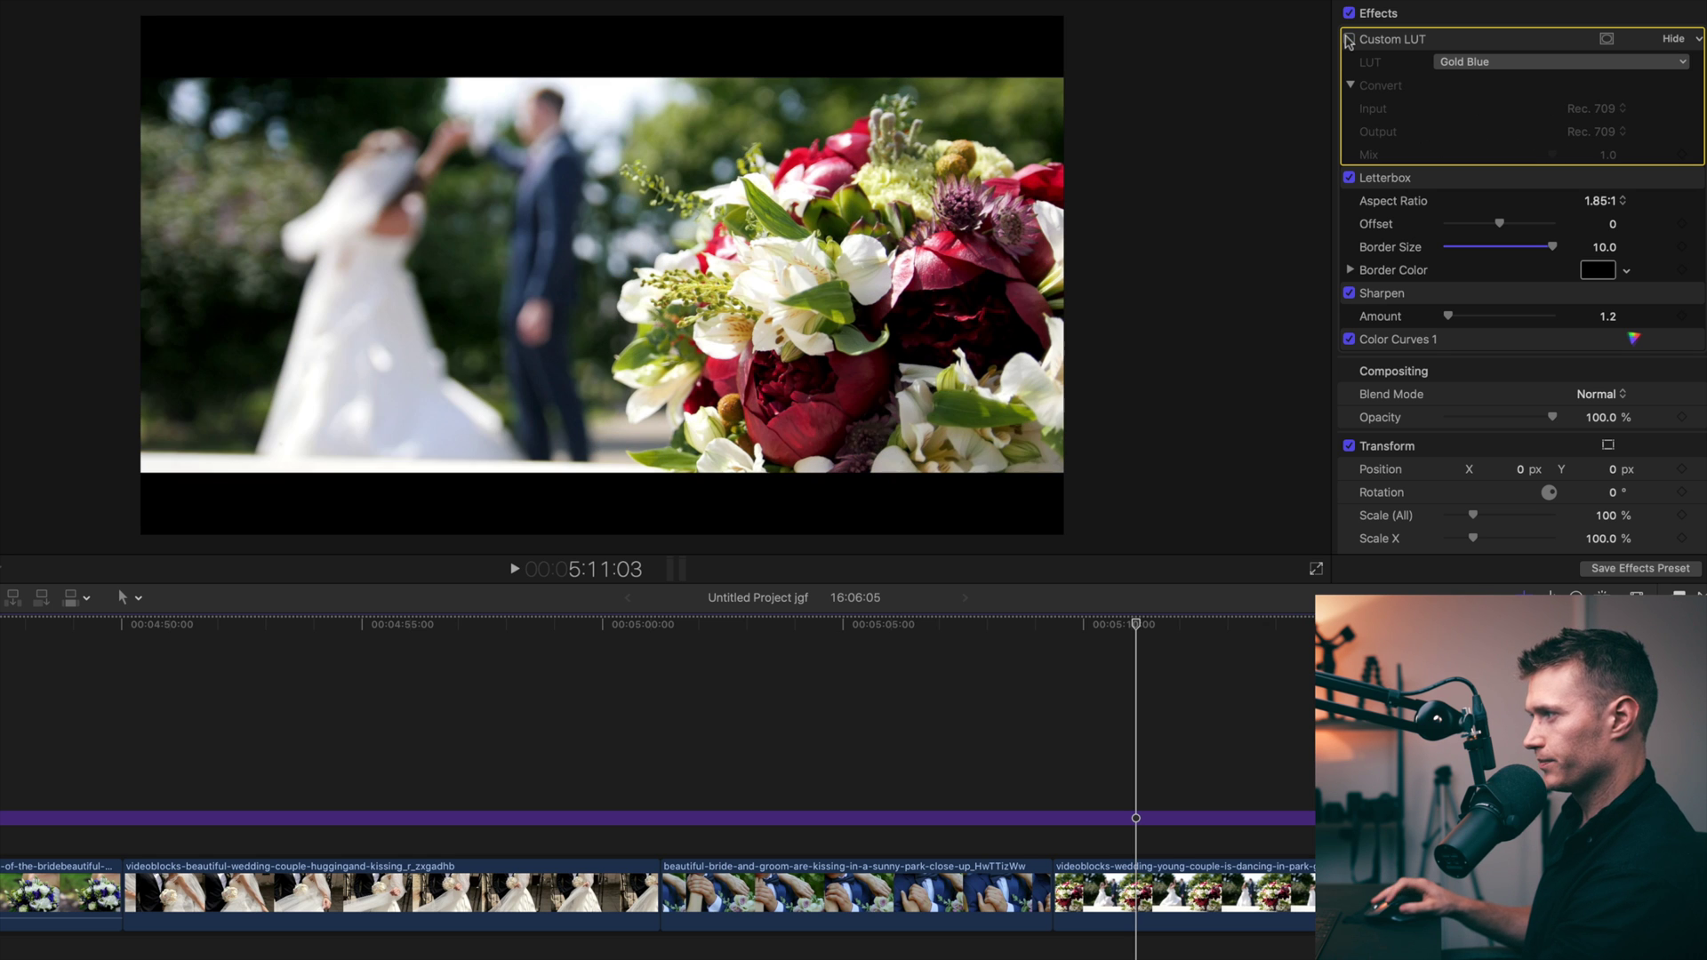
left_click(1349, 40)
Compare the clip of the groom swinging his bride in the forest park with the adjustment layer's Custom LUT off and on.
key("space")
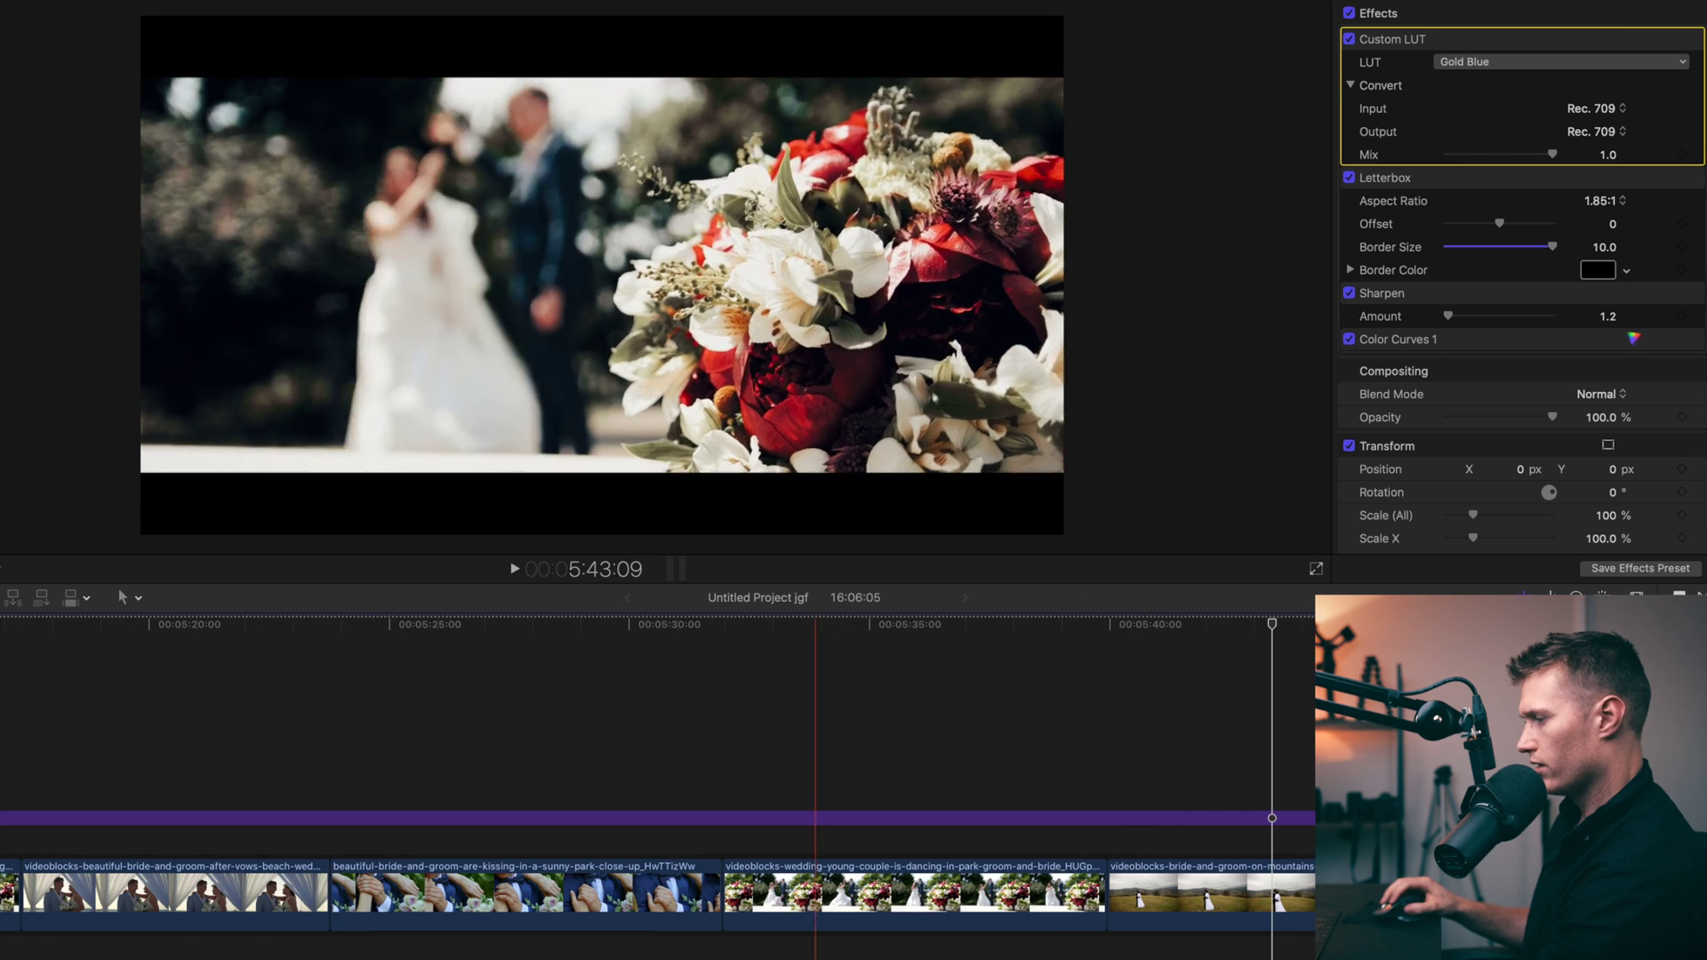
scroll(815, 783, "right", 1)
scroll(584, 819, "right", 5)
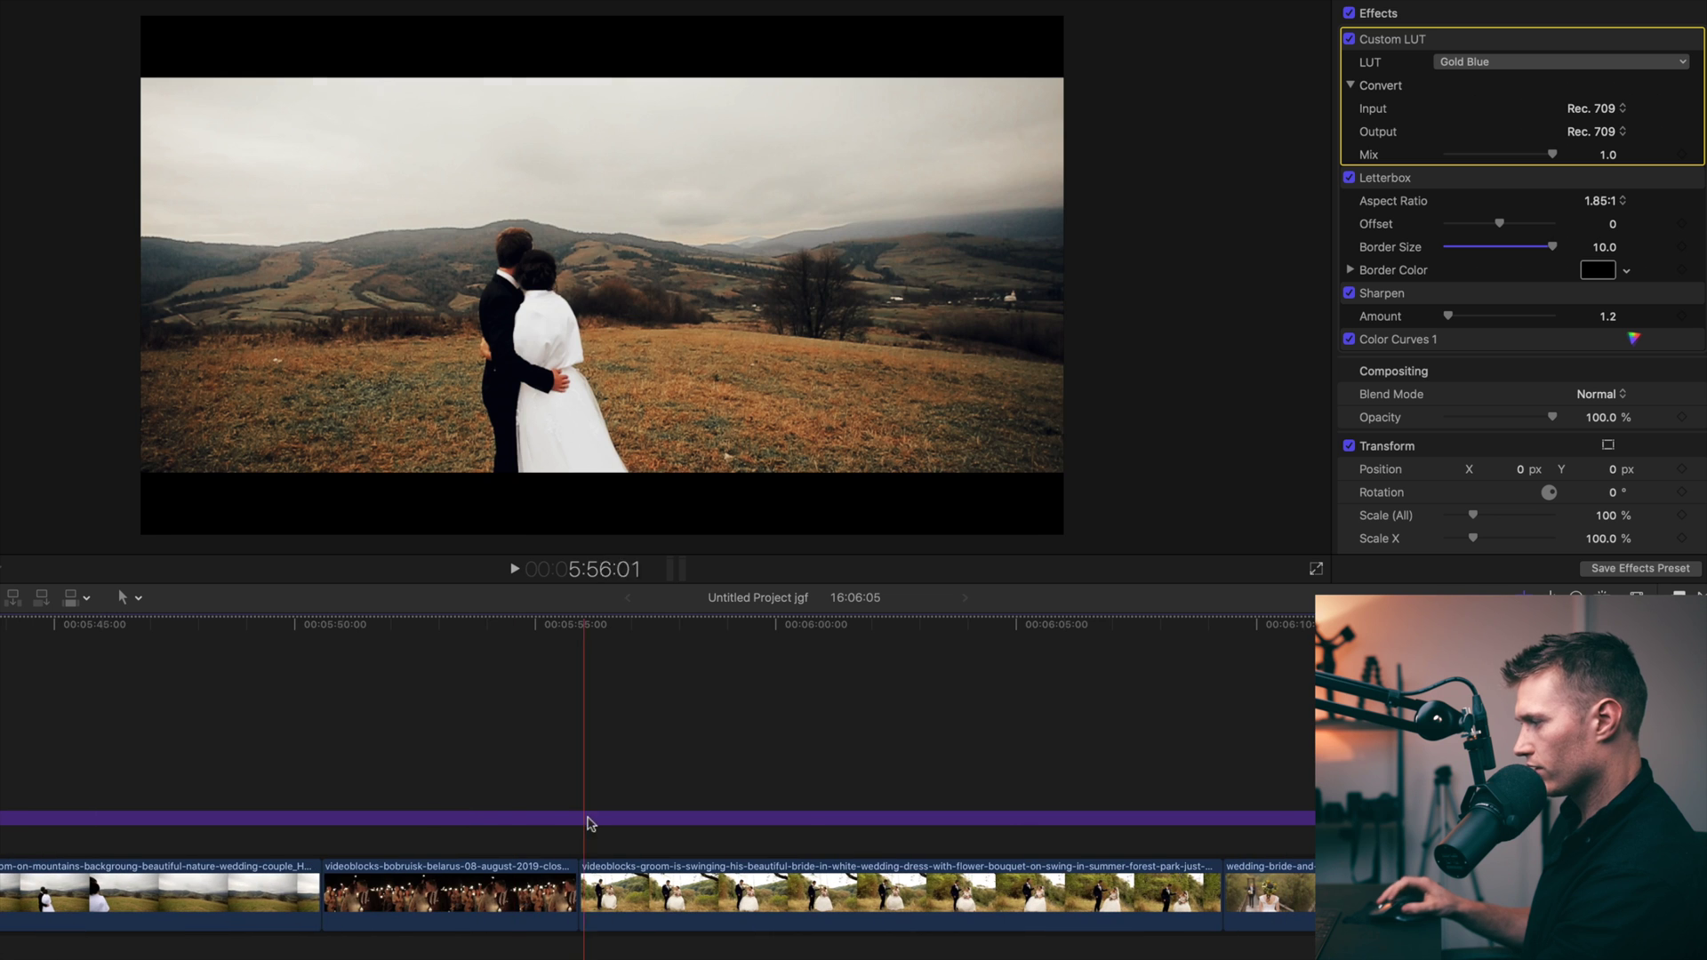
left_click(739, 626)
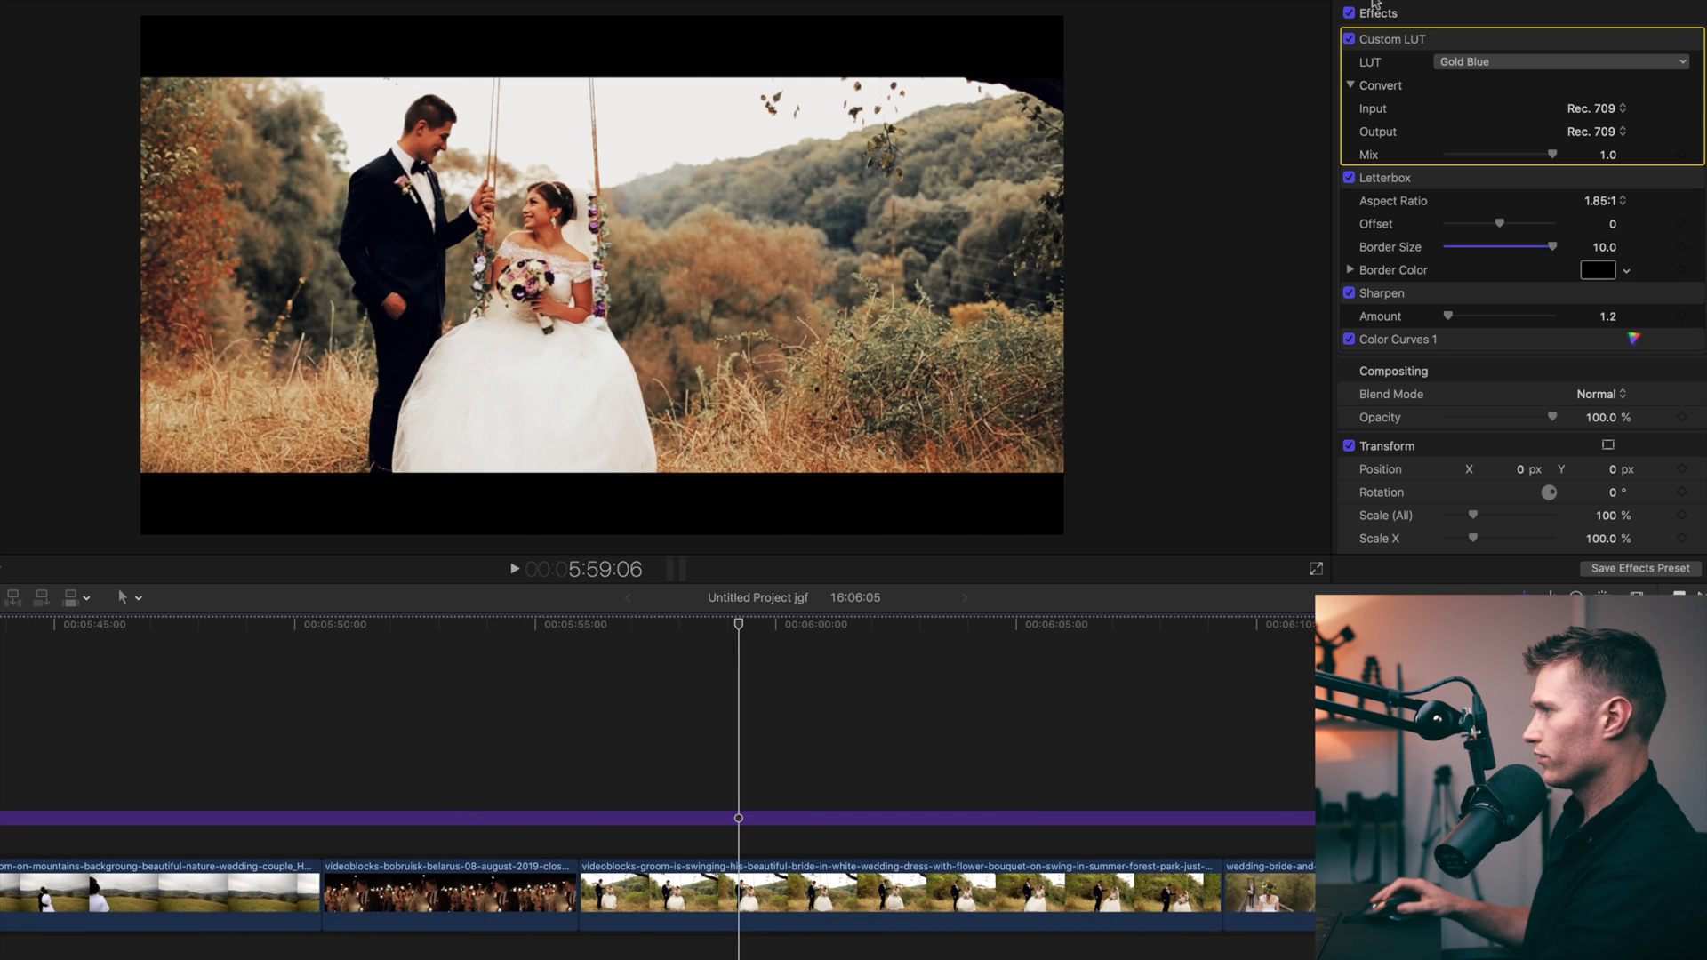
left_click(1349, 39)
left_click(1349, 39)
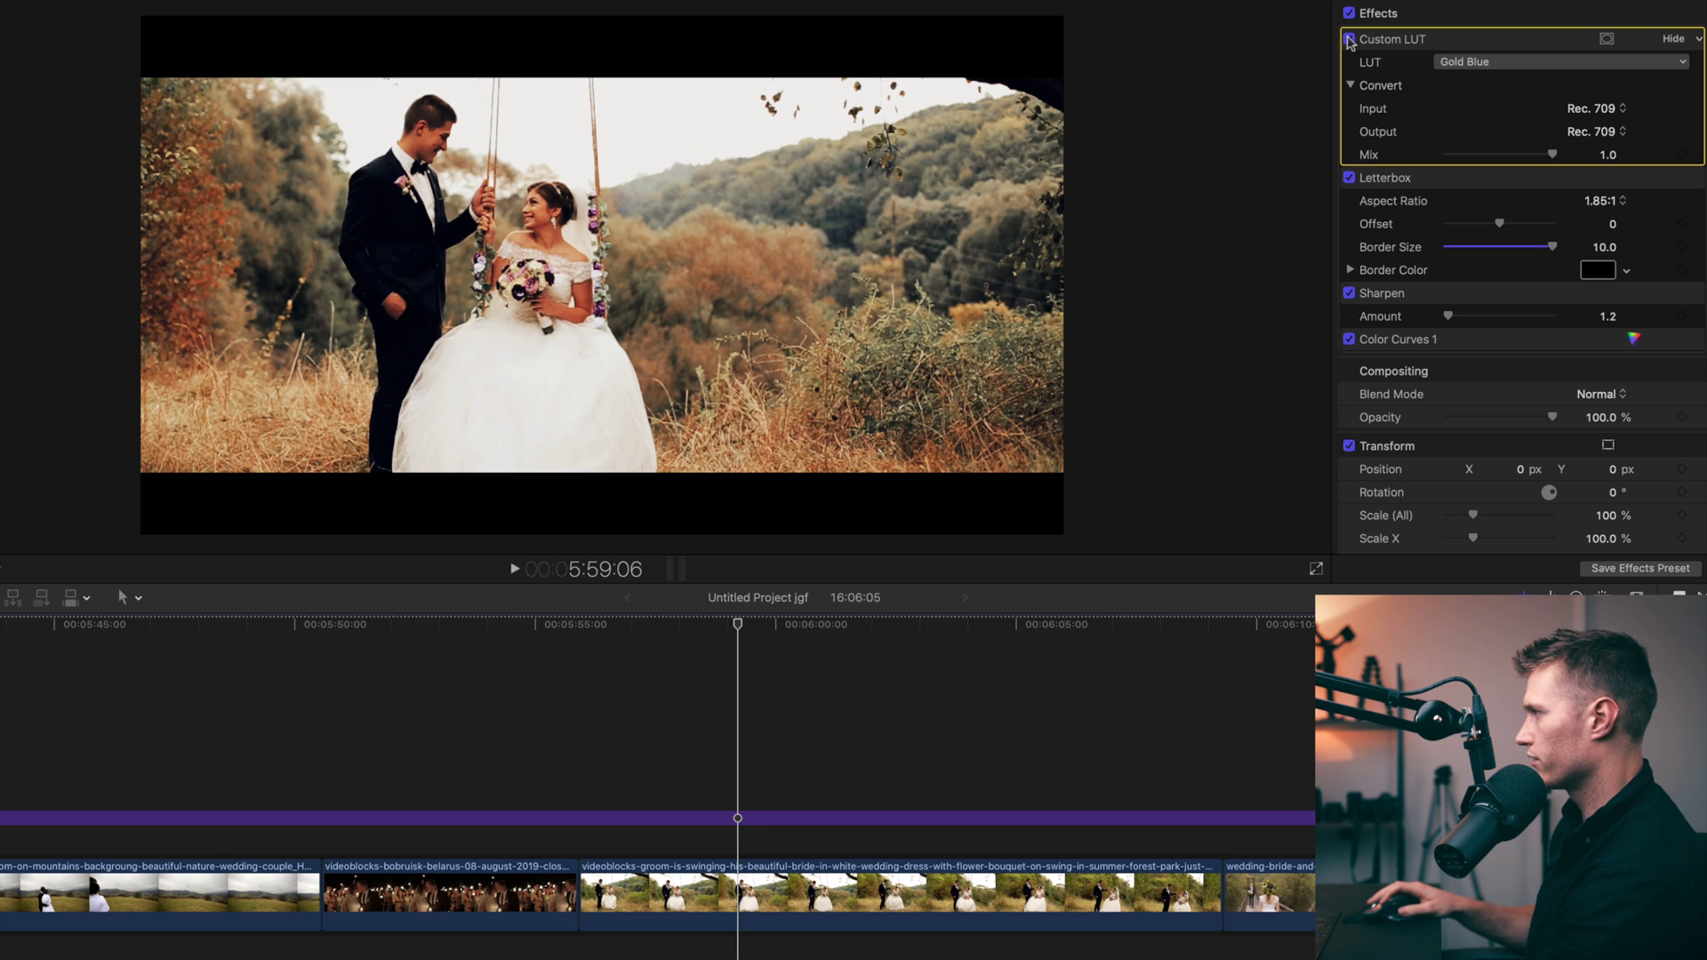
left_click(1349, 39)
left_click(1349, 39)
left_click(1349, 39)
left_click(1349, 39)
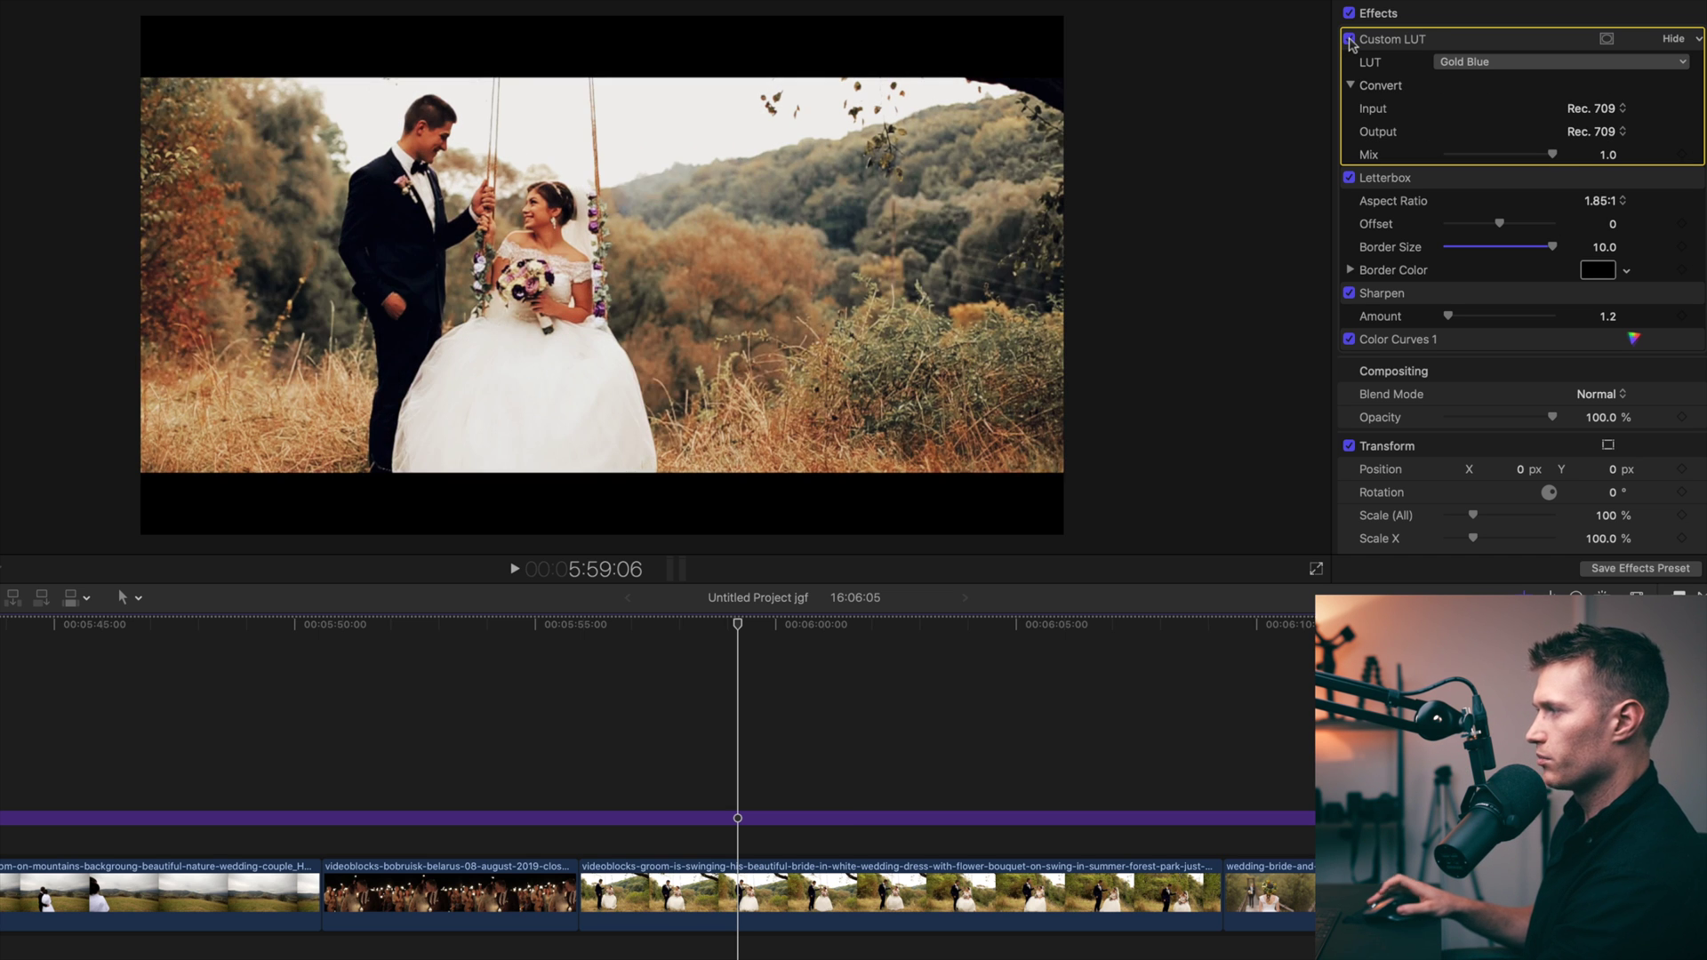
Compare the end of the forest swing clip with the adjustment layer's Custom LUT off and on.
left_click(1186, 624)
left_click(1349, 39)
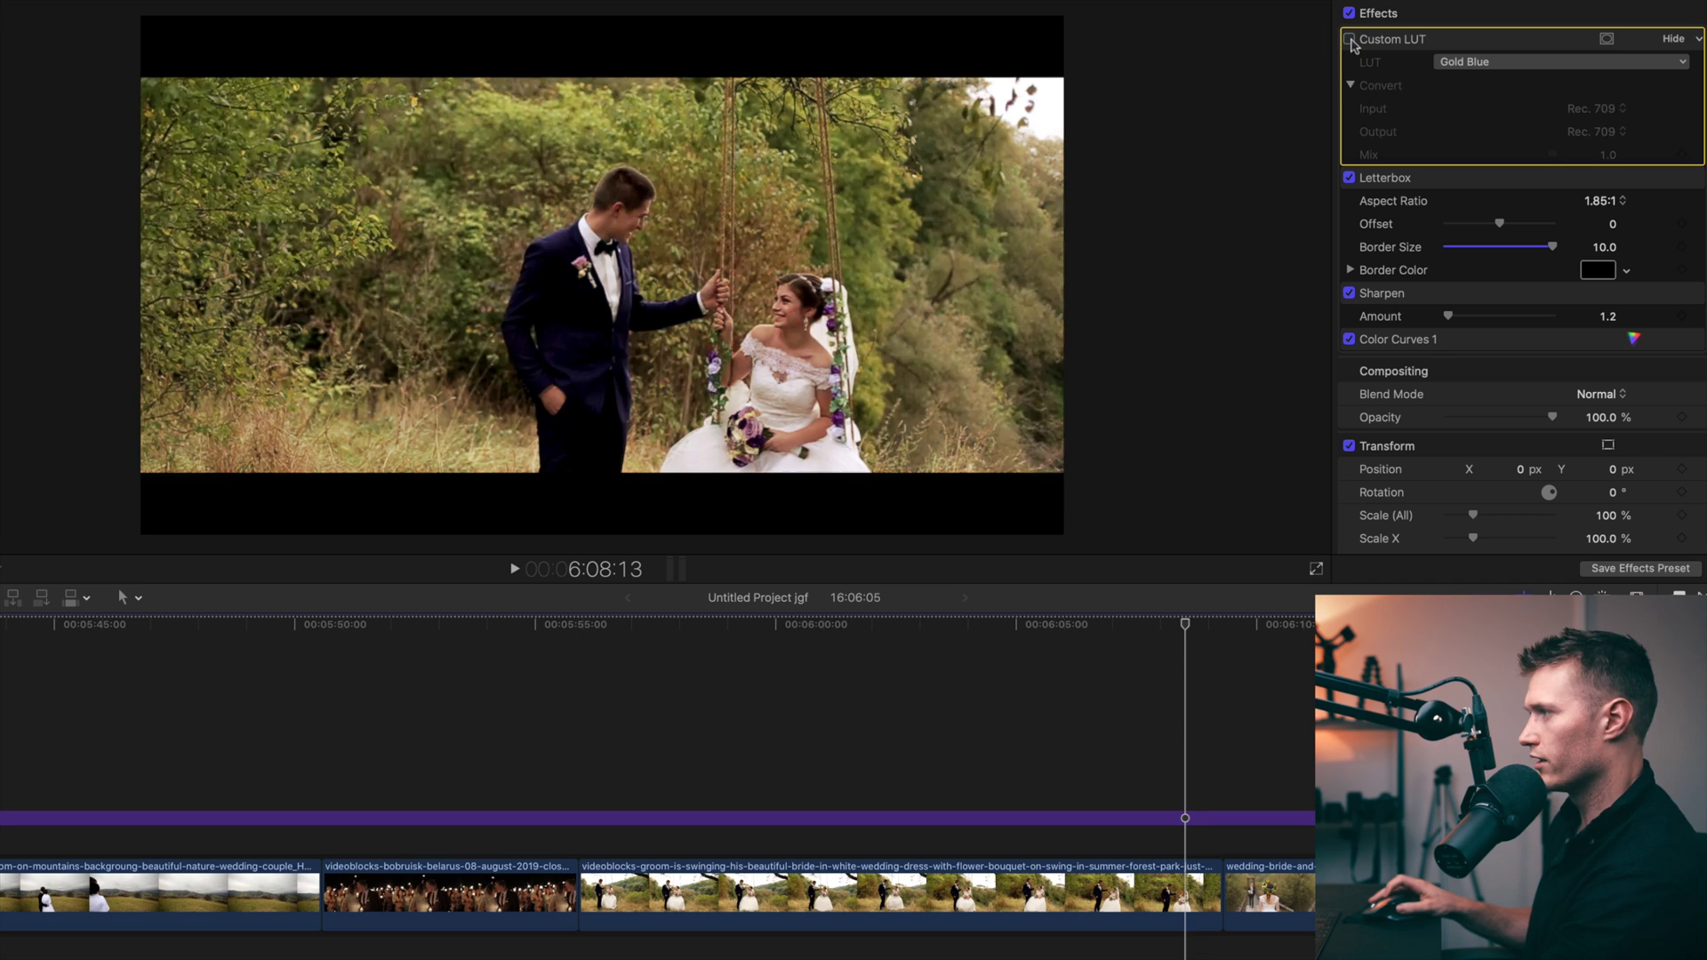
left_click(1349, 39)
left_click(1349, 39)
left_click(1349, 39)
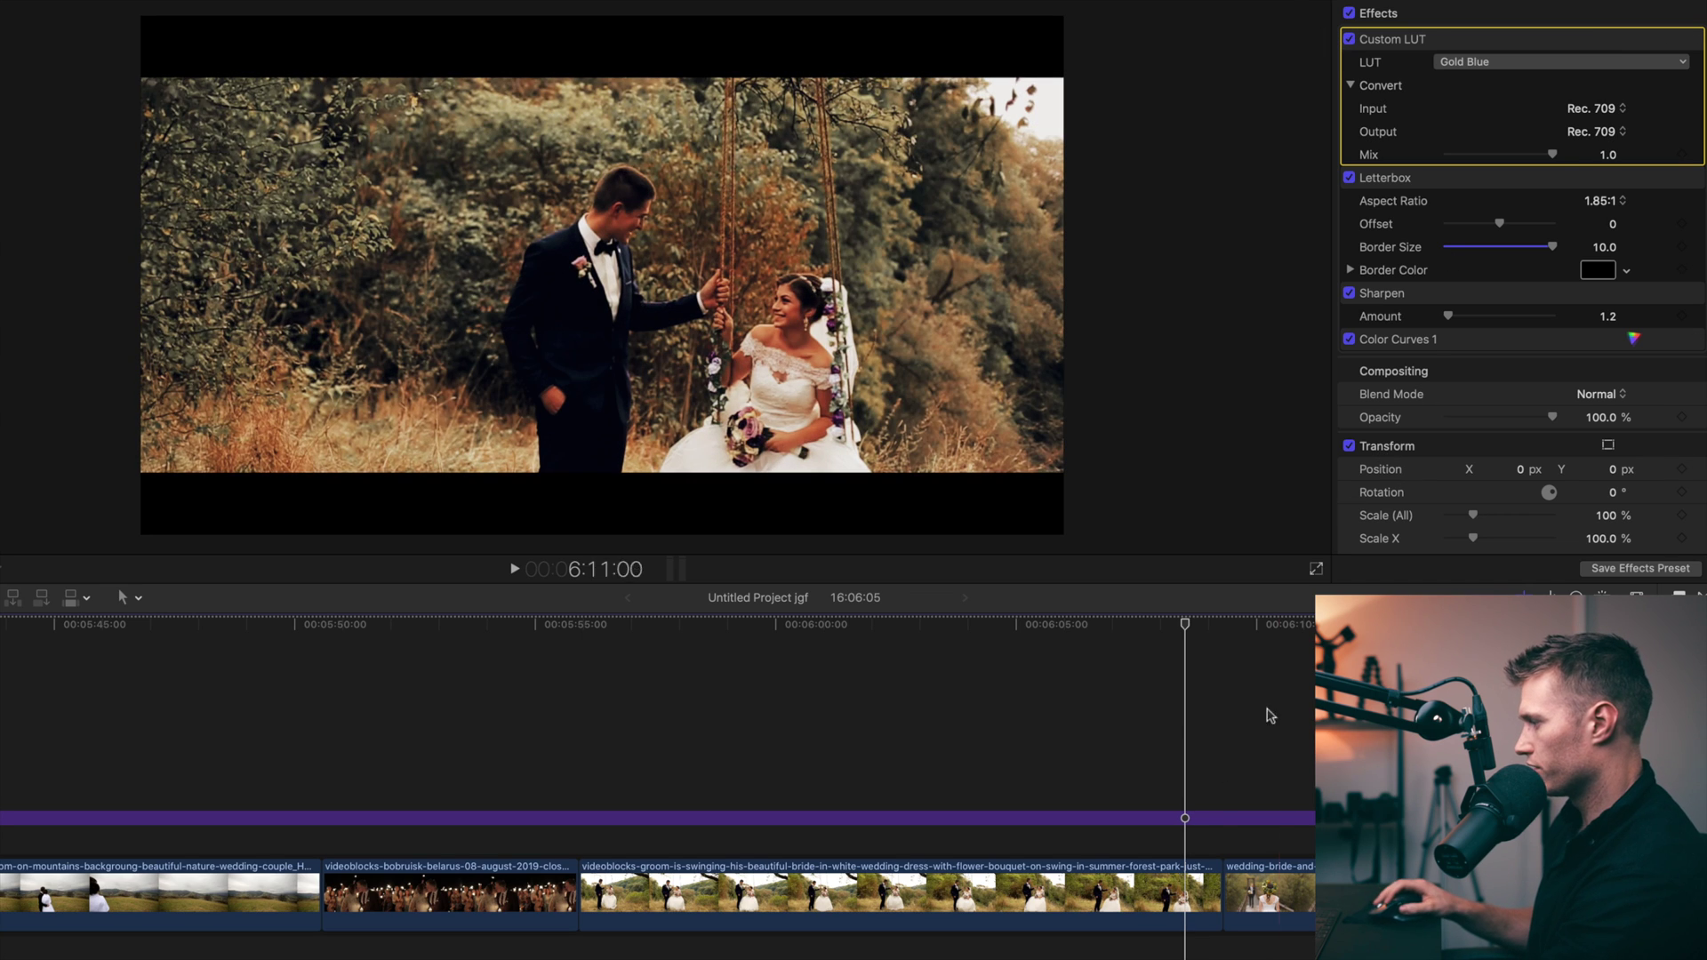
Lower the temperature slightly in the forest swing clip's Color Wheels 1.
left_click(1158, 891)
double_click(1425, 41)
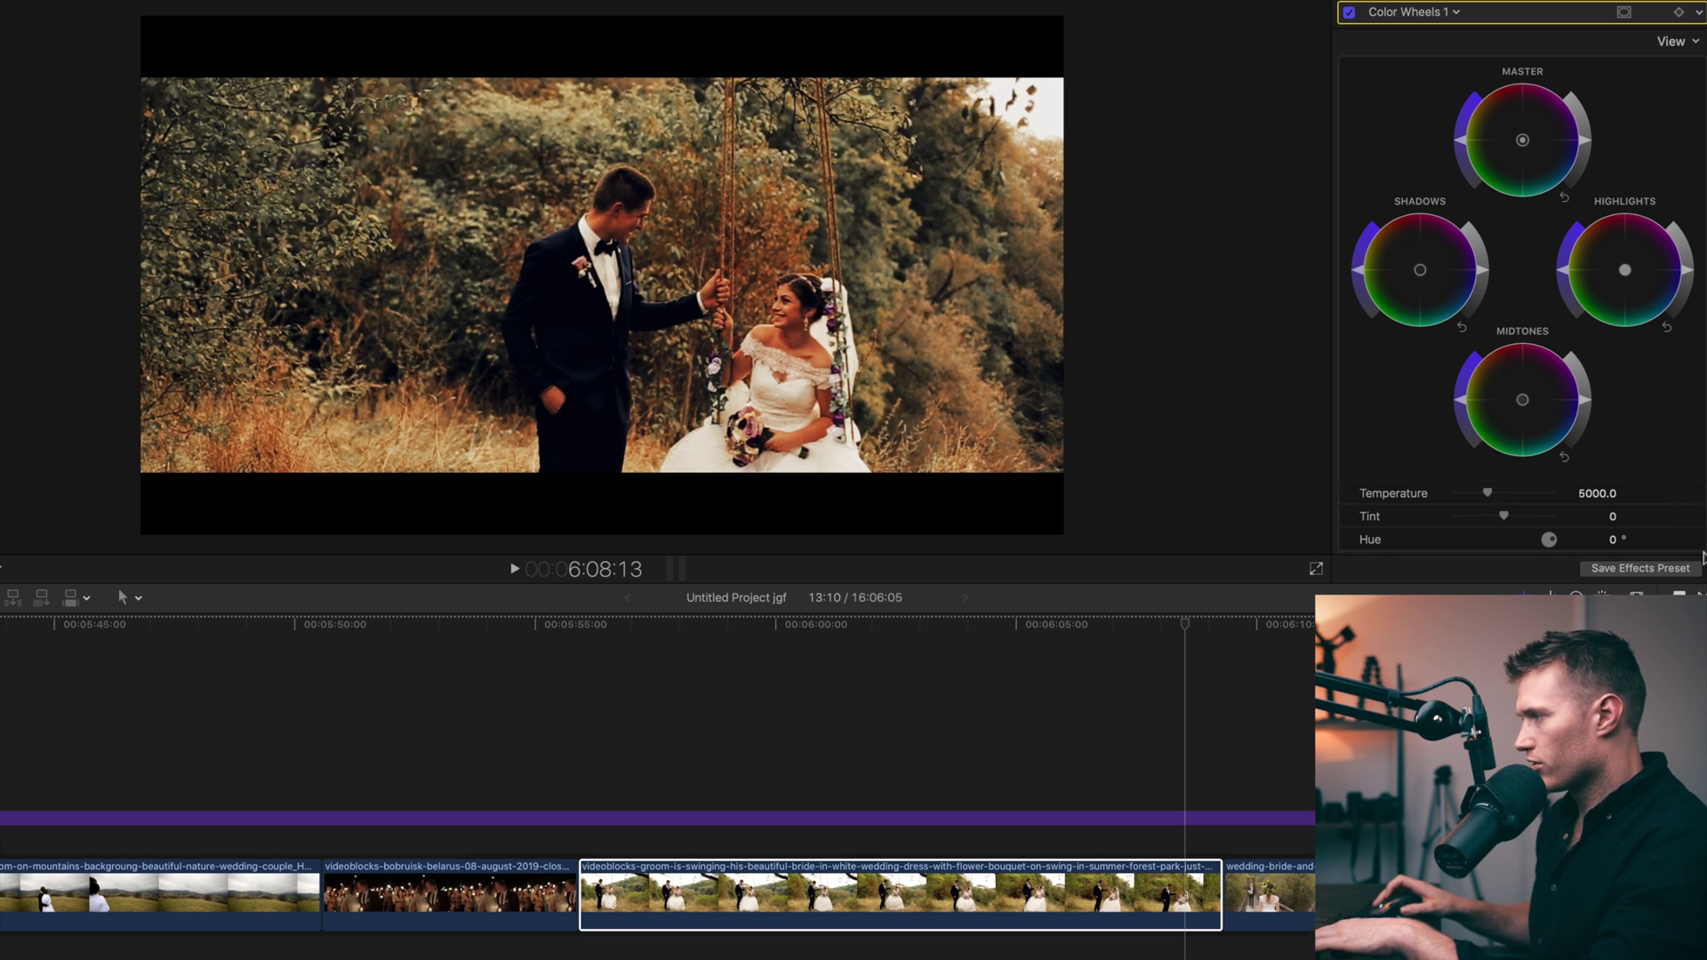
left_click_drag(1488, 492, 1481, 492)
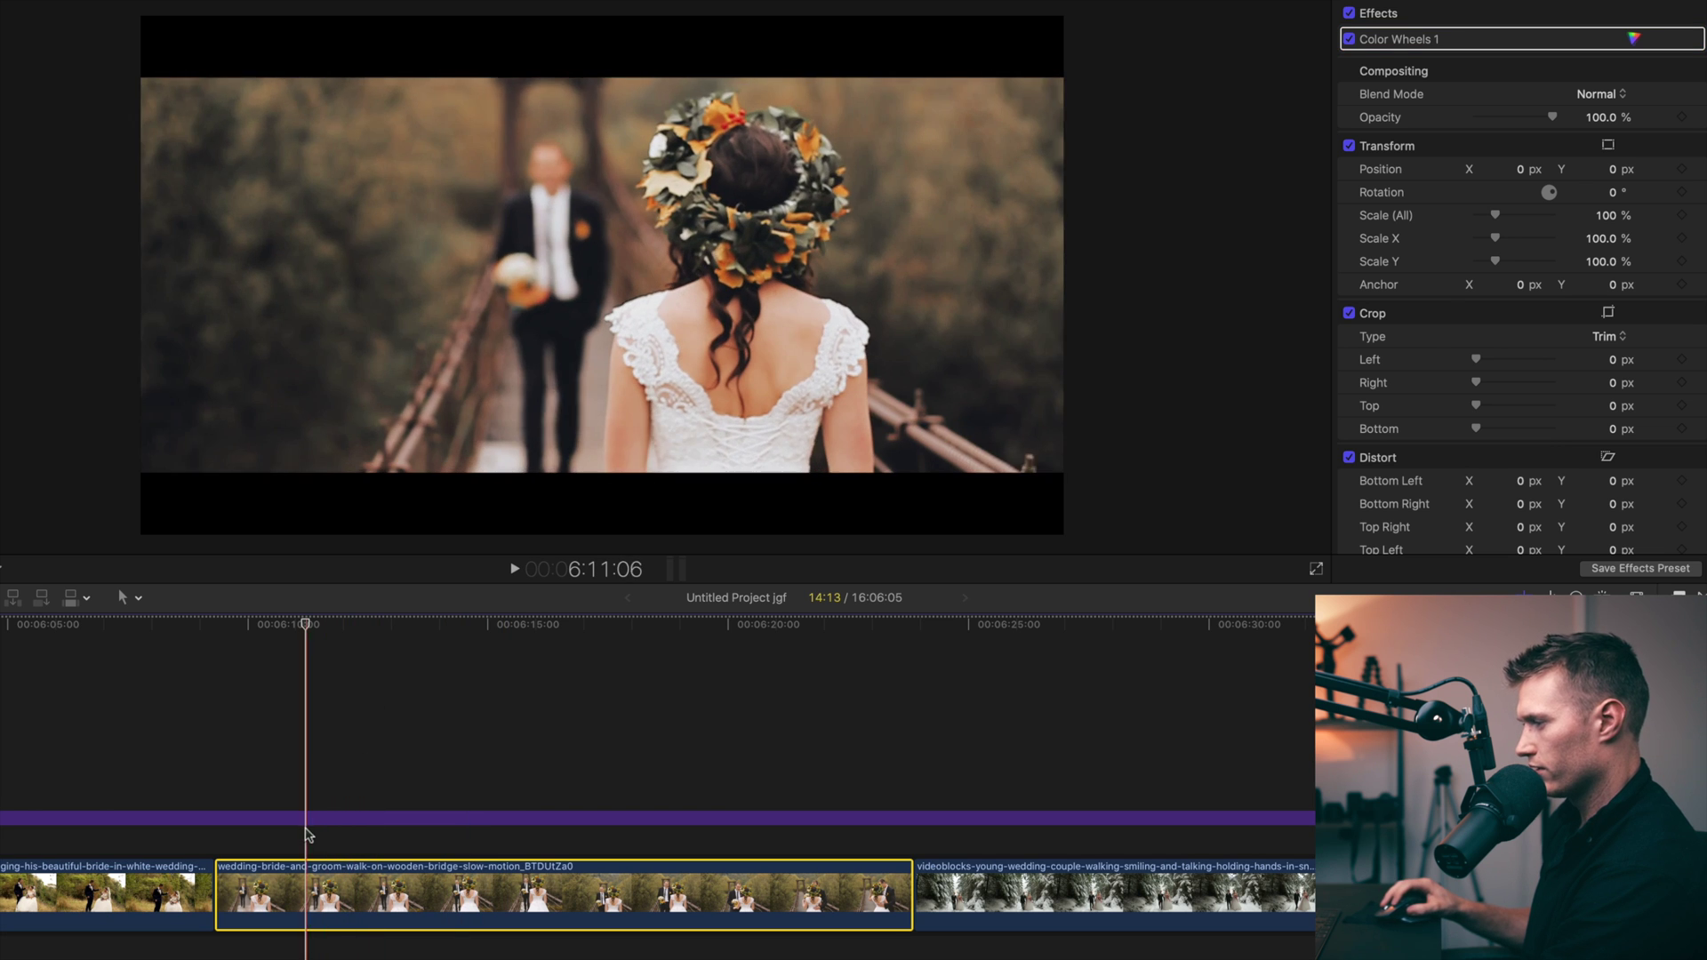
Compare the wooden bridge wedding clip with its Color Wheels 1 correction off and on, and preview its ending.
left_click(307, 818)
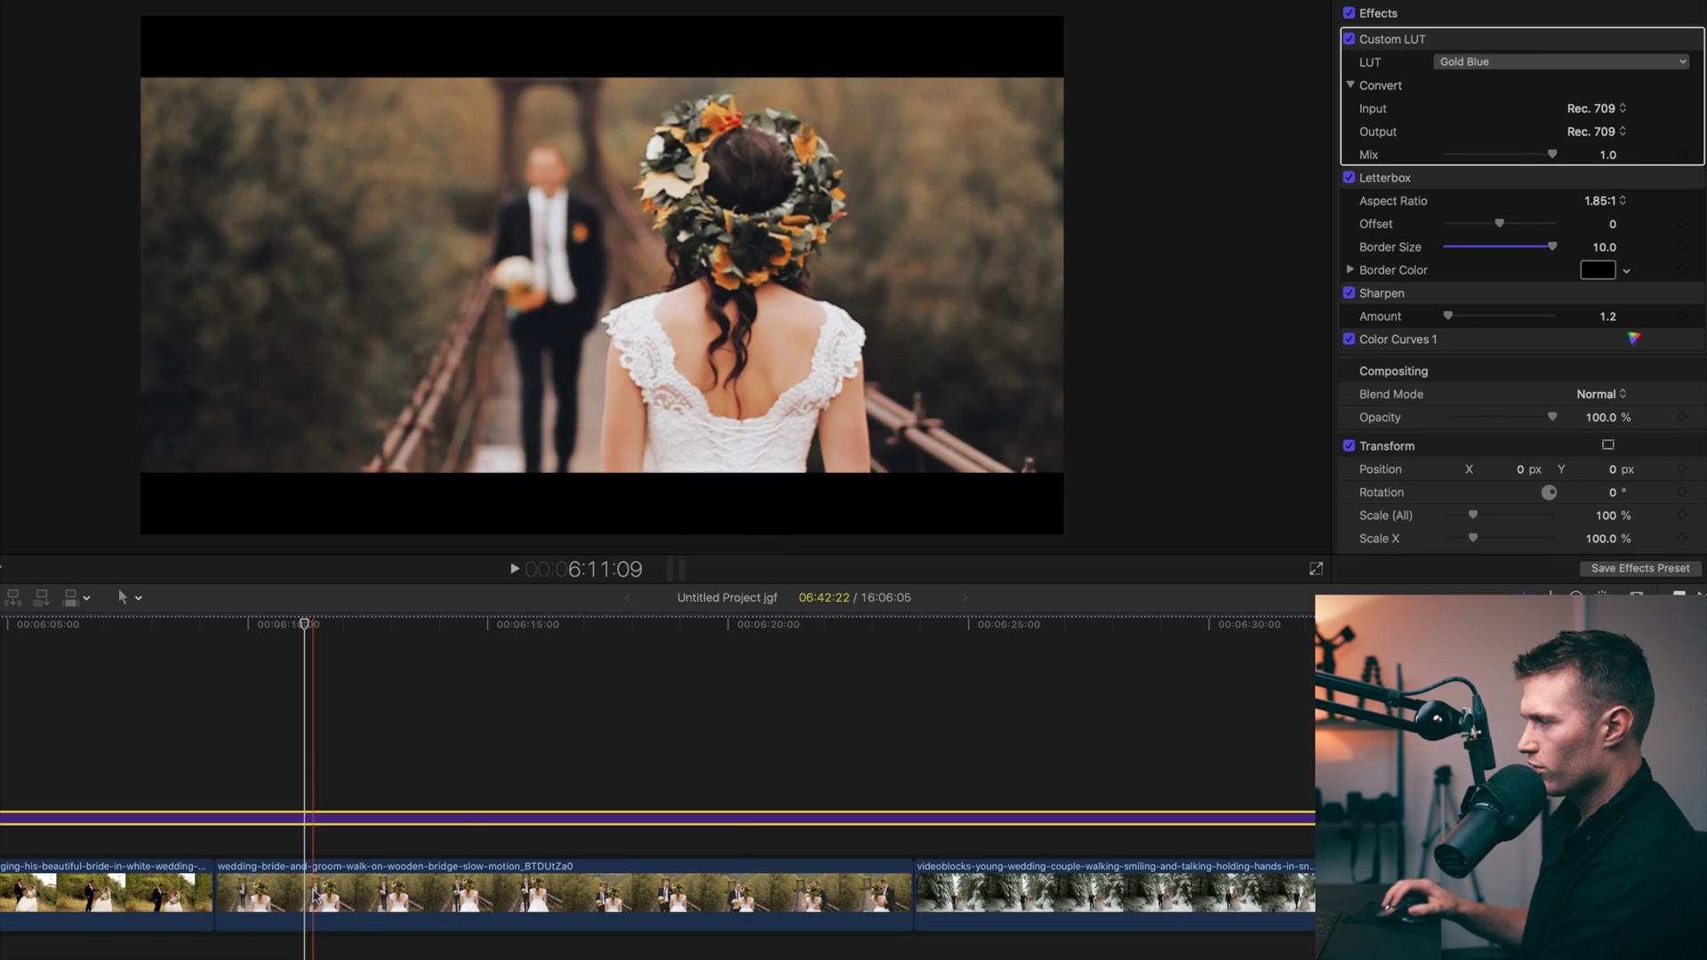
left_click(315, 895)
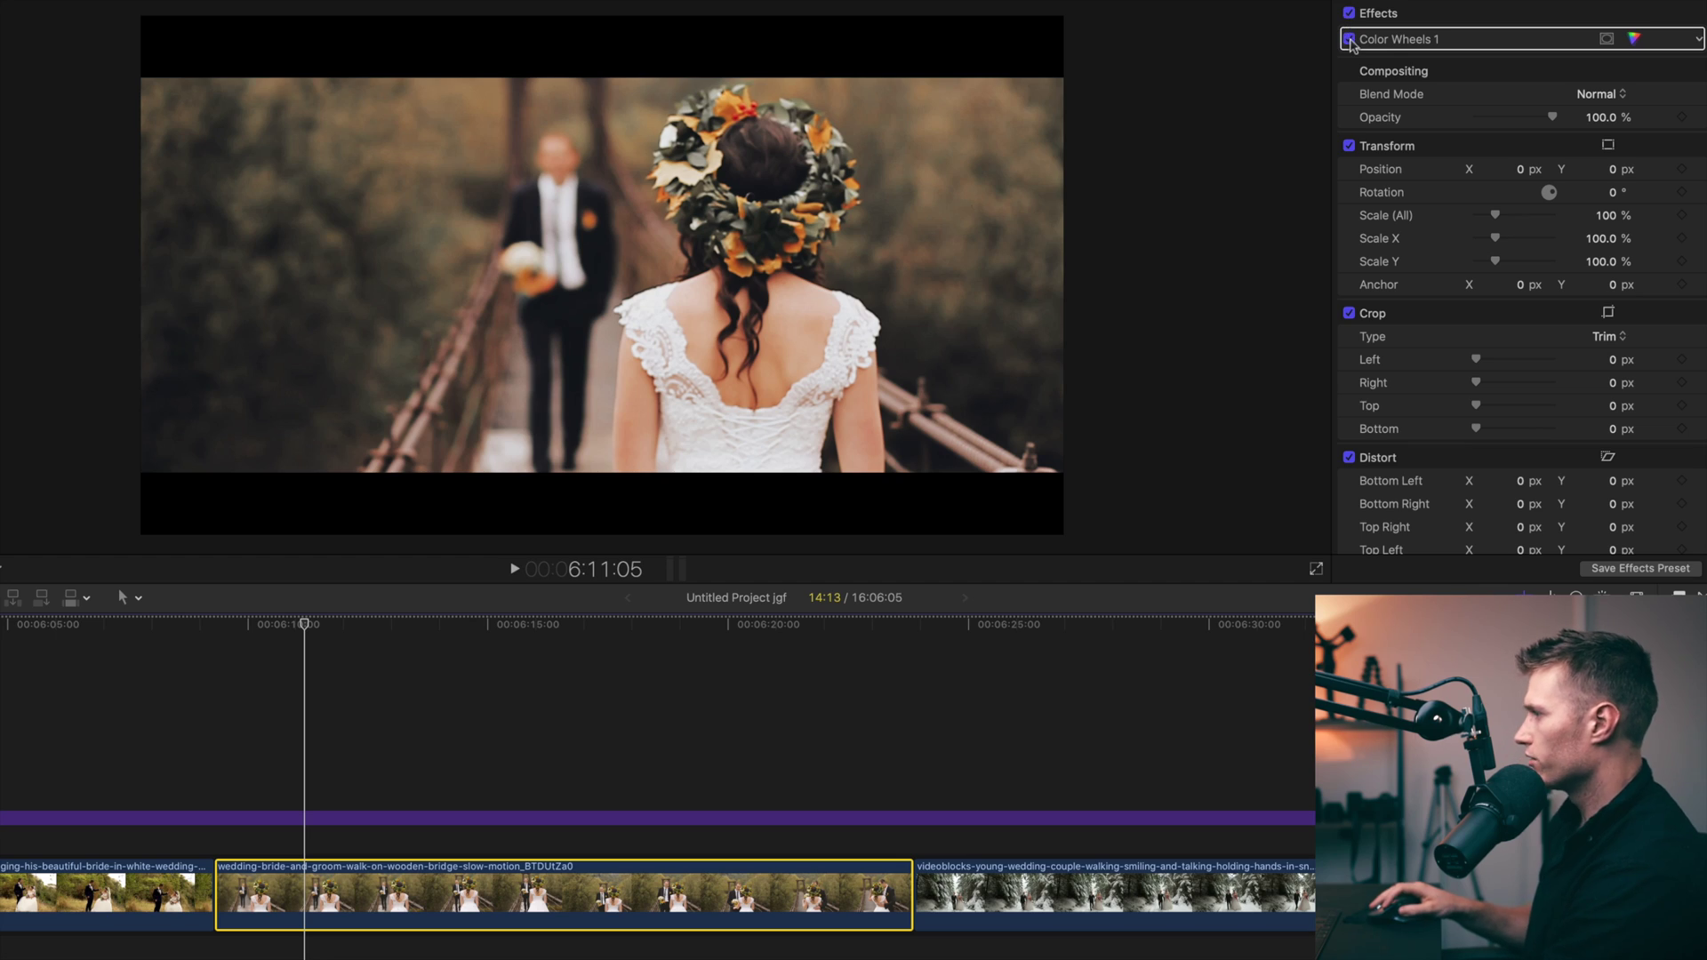
left_click(1350, 39)
left_click(1350, 39)
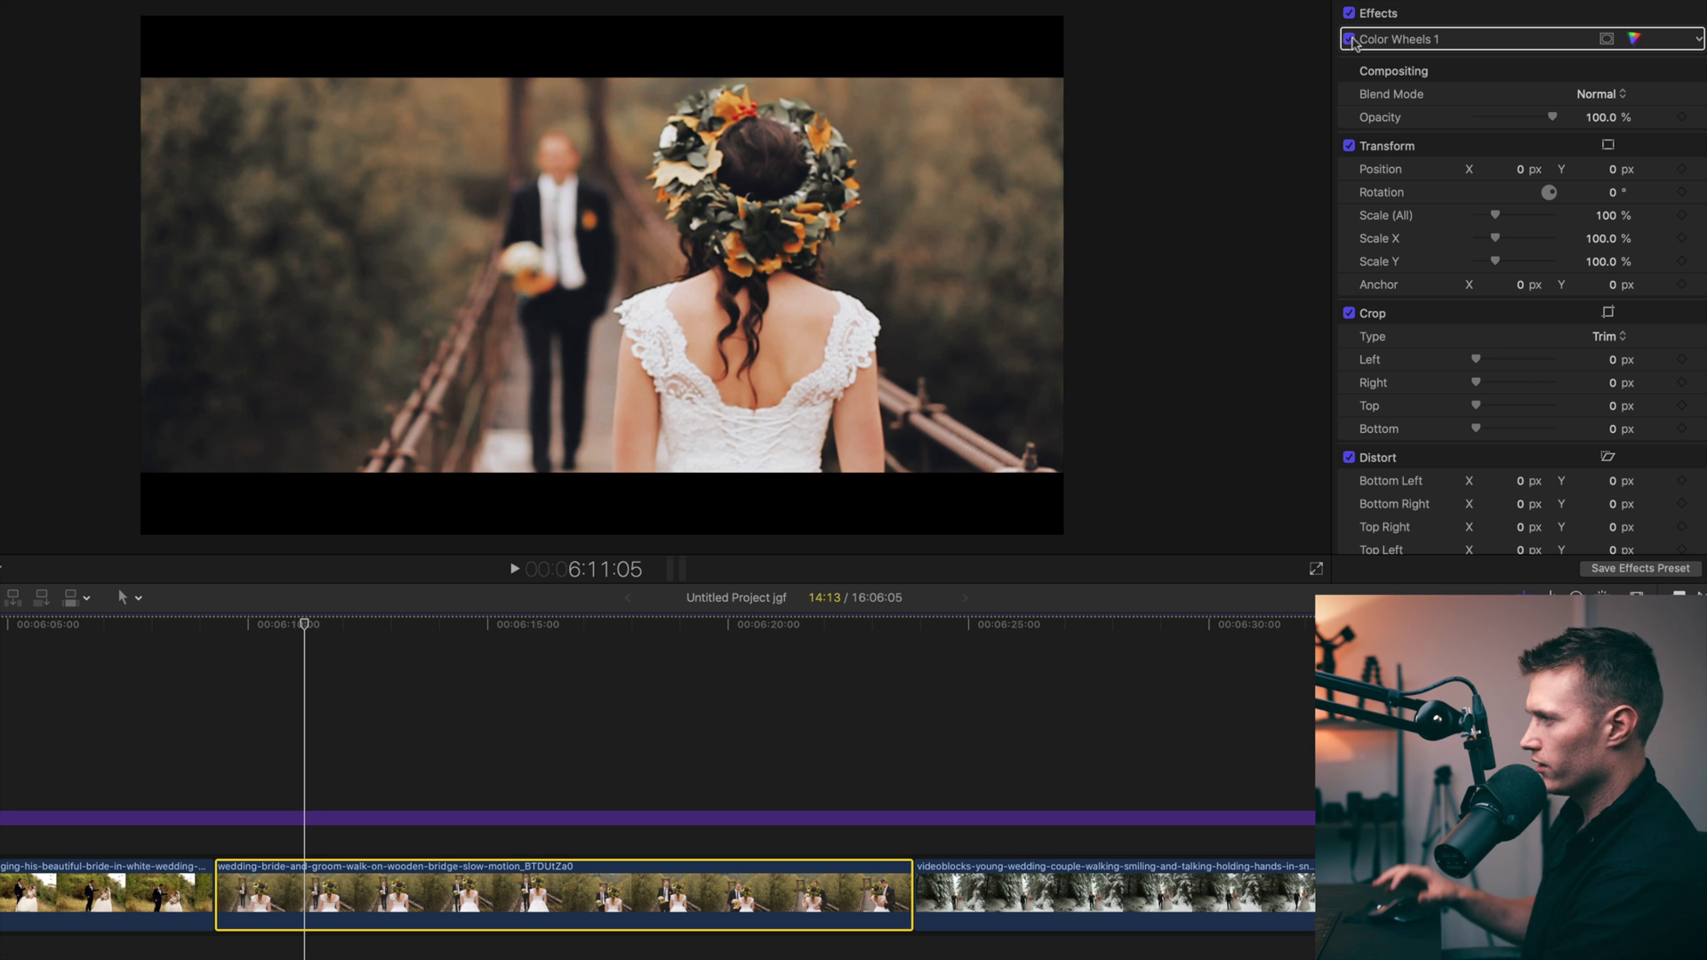
left_click(624, 624)
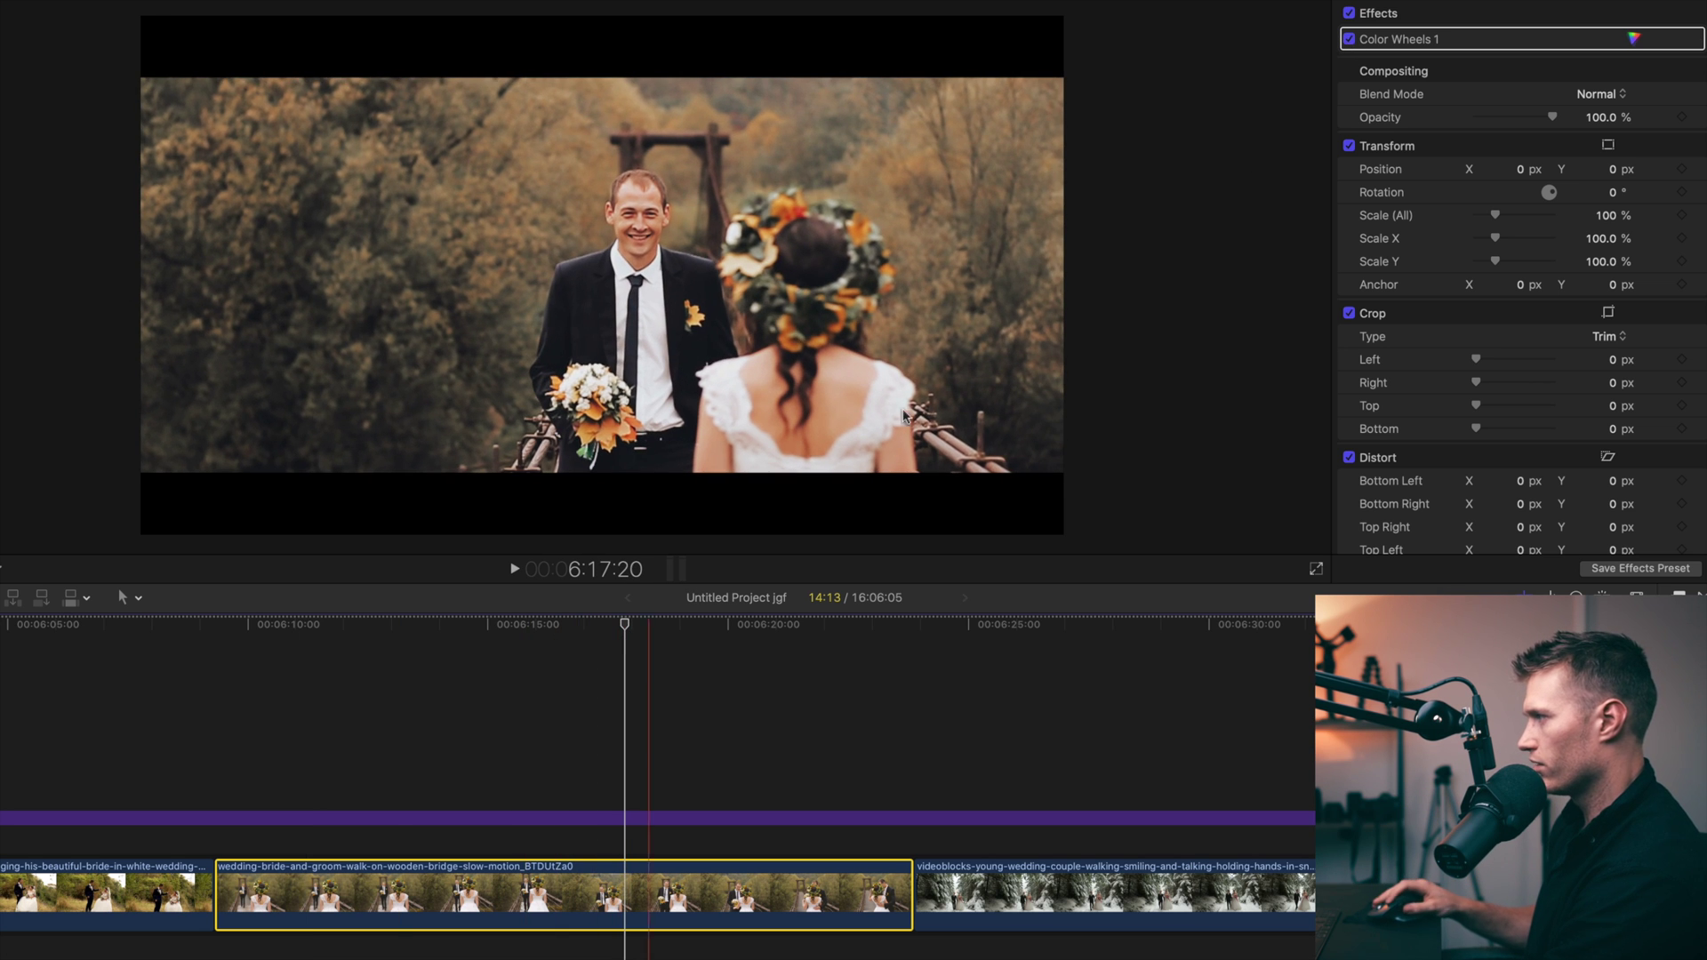
Compare the clip of the couple walking in the snowy forest with the adjustment layer's Custom LUT off and on.
left_click(1182, 622)
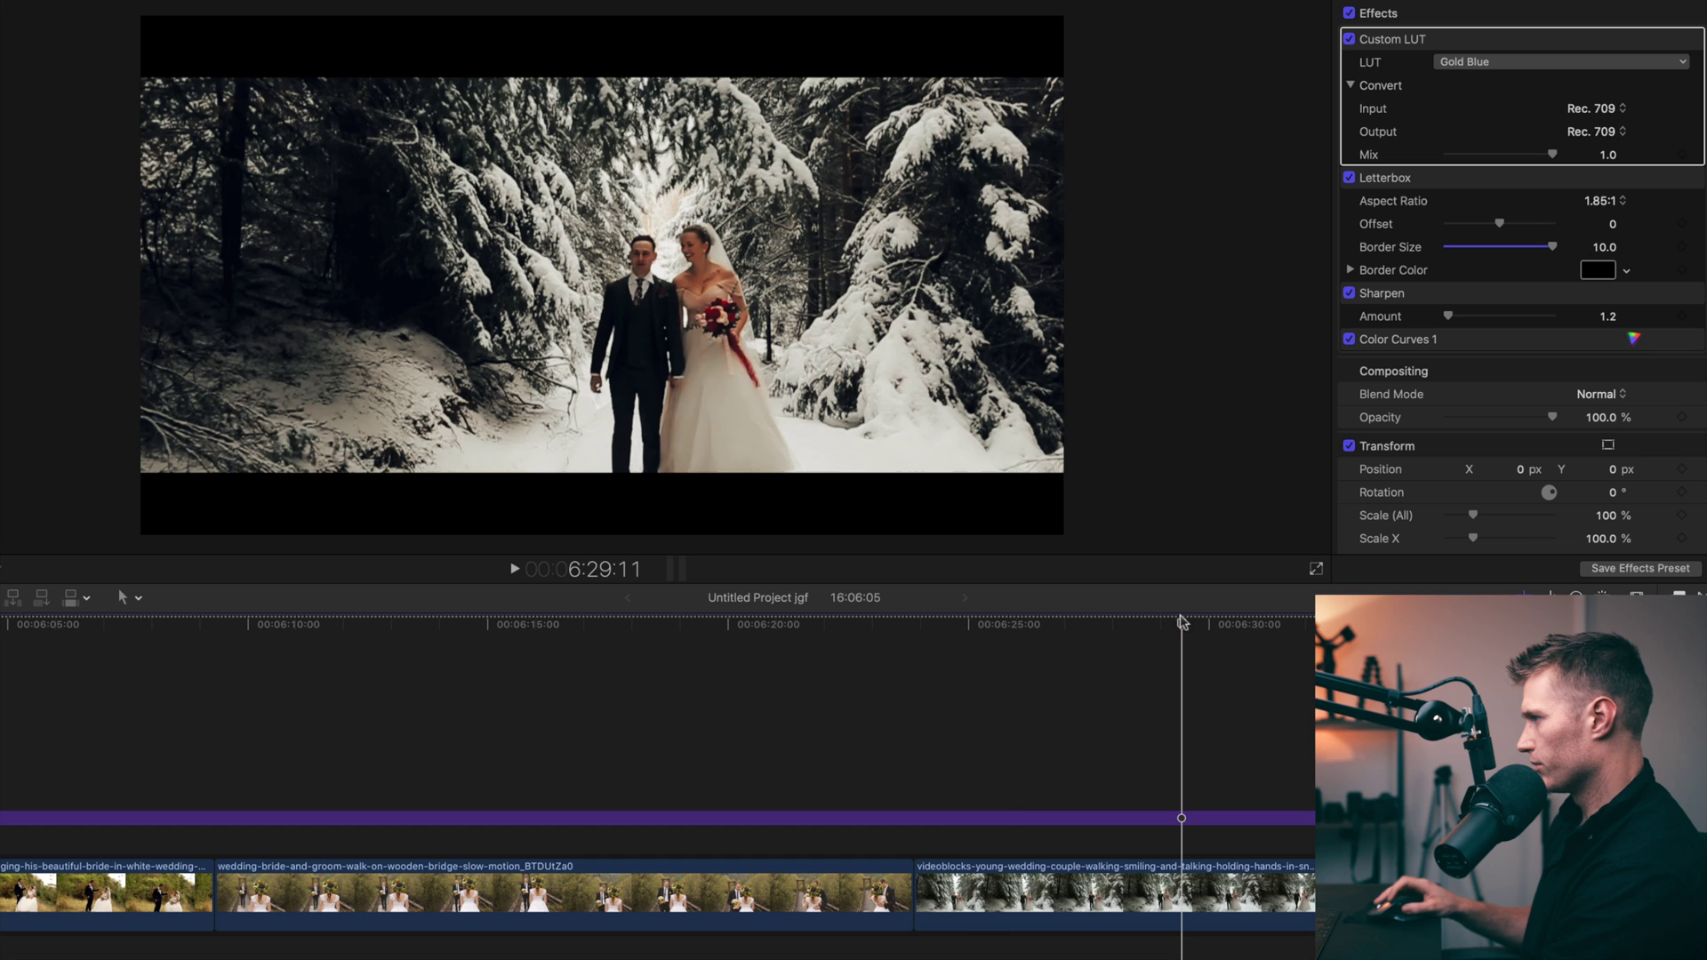
left_click(1350, 39)
left_click(1350, 39)
left_click(1350, 39)
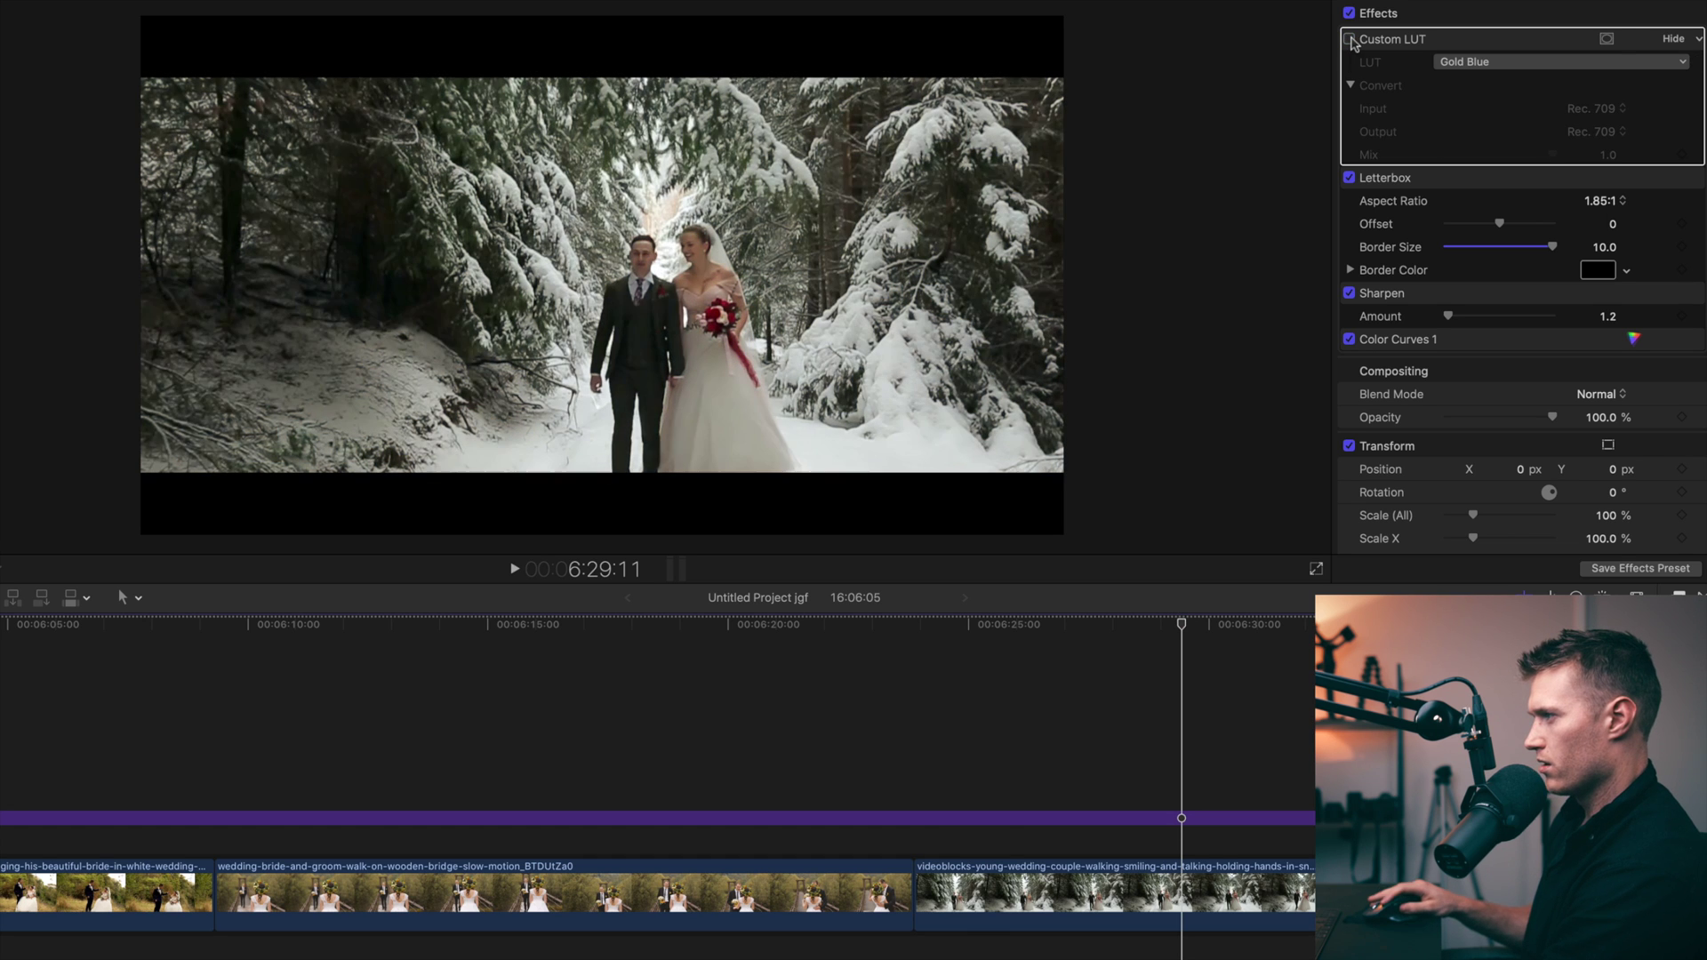
left_click(1350, 39)
left_click(1350, 39)
left_click(1350, 39)
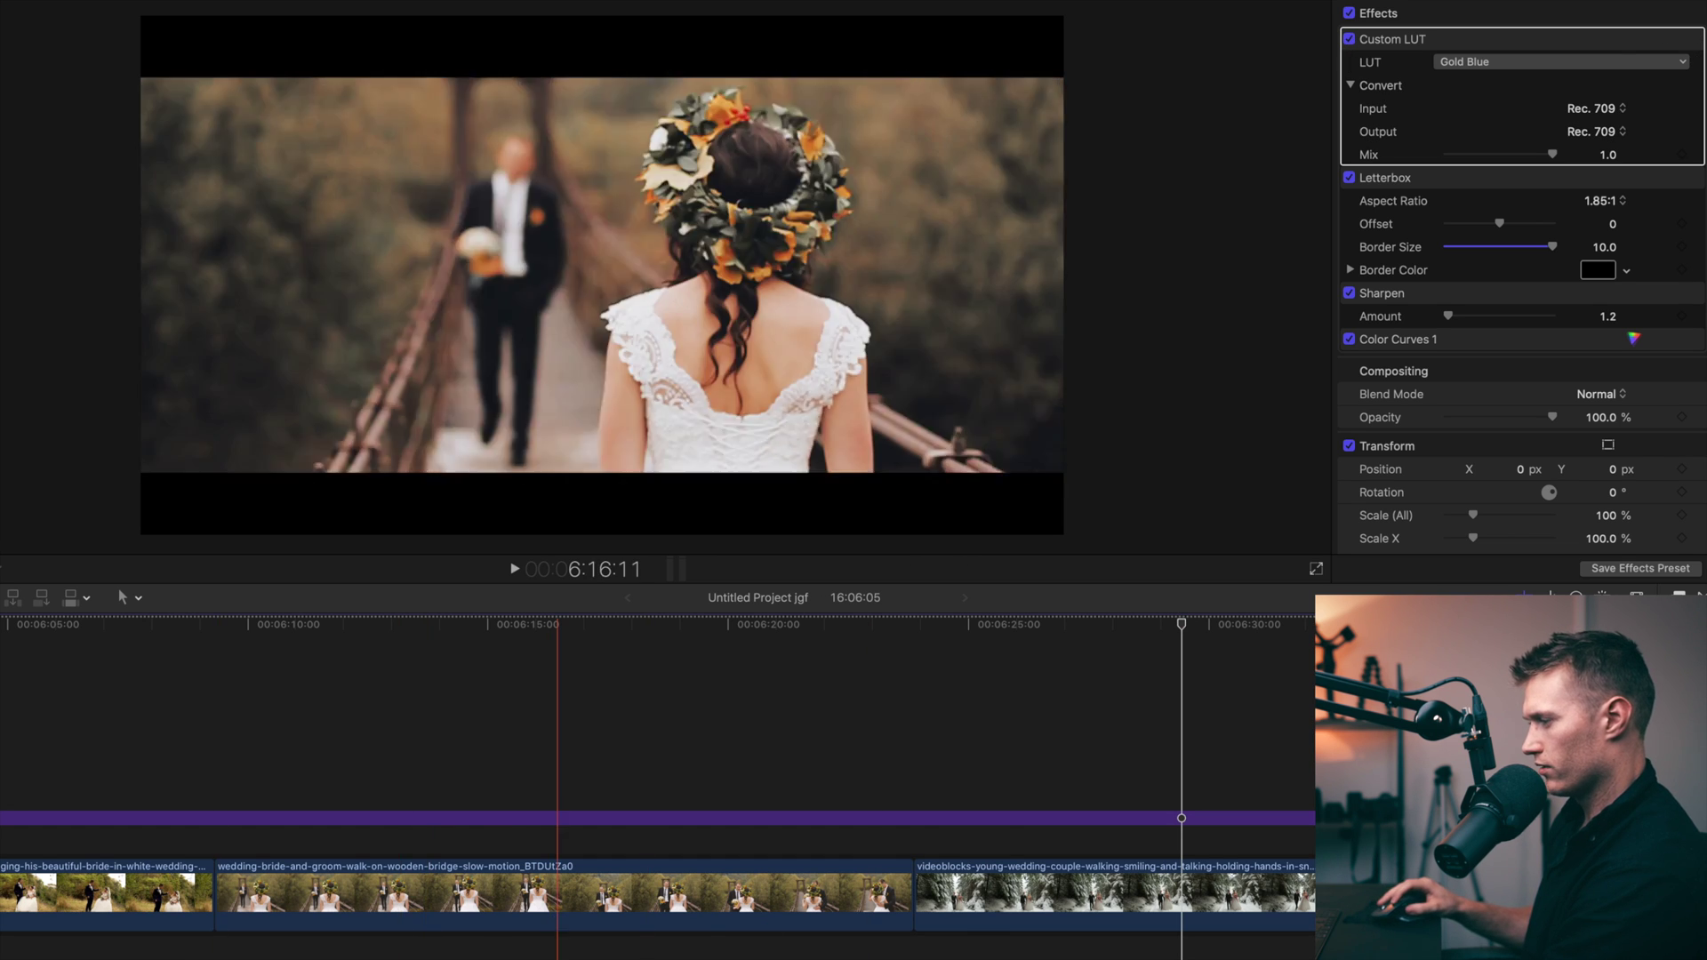
Compare the clip of the bride and groom walking in the autumn forest with the Custom LUT off and on.
scroll(115, 758, "right", 10)
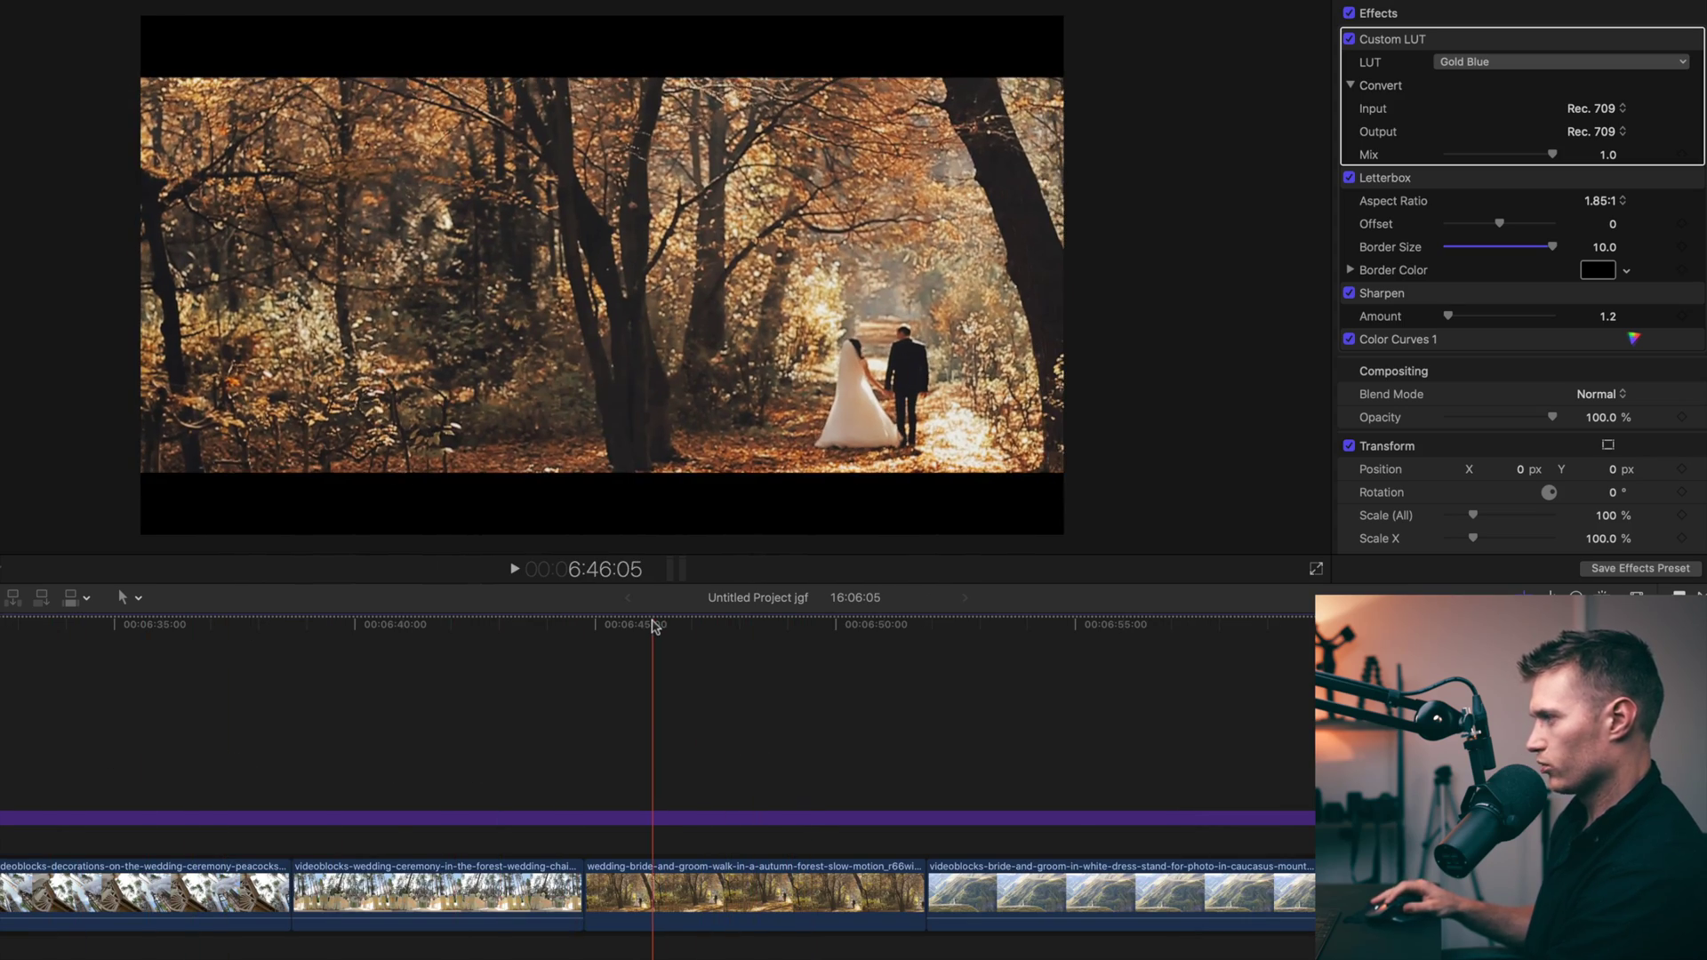
left_click(1347, 40)
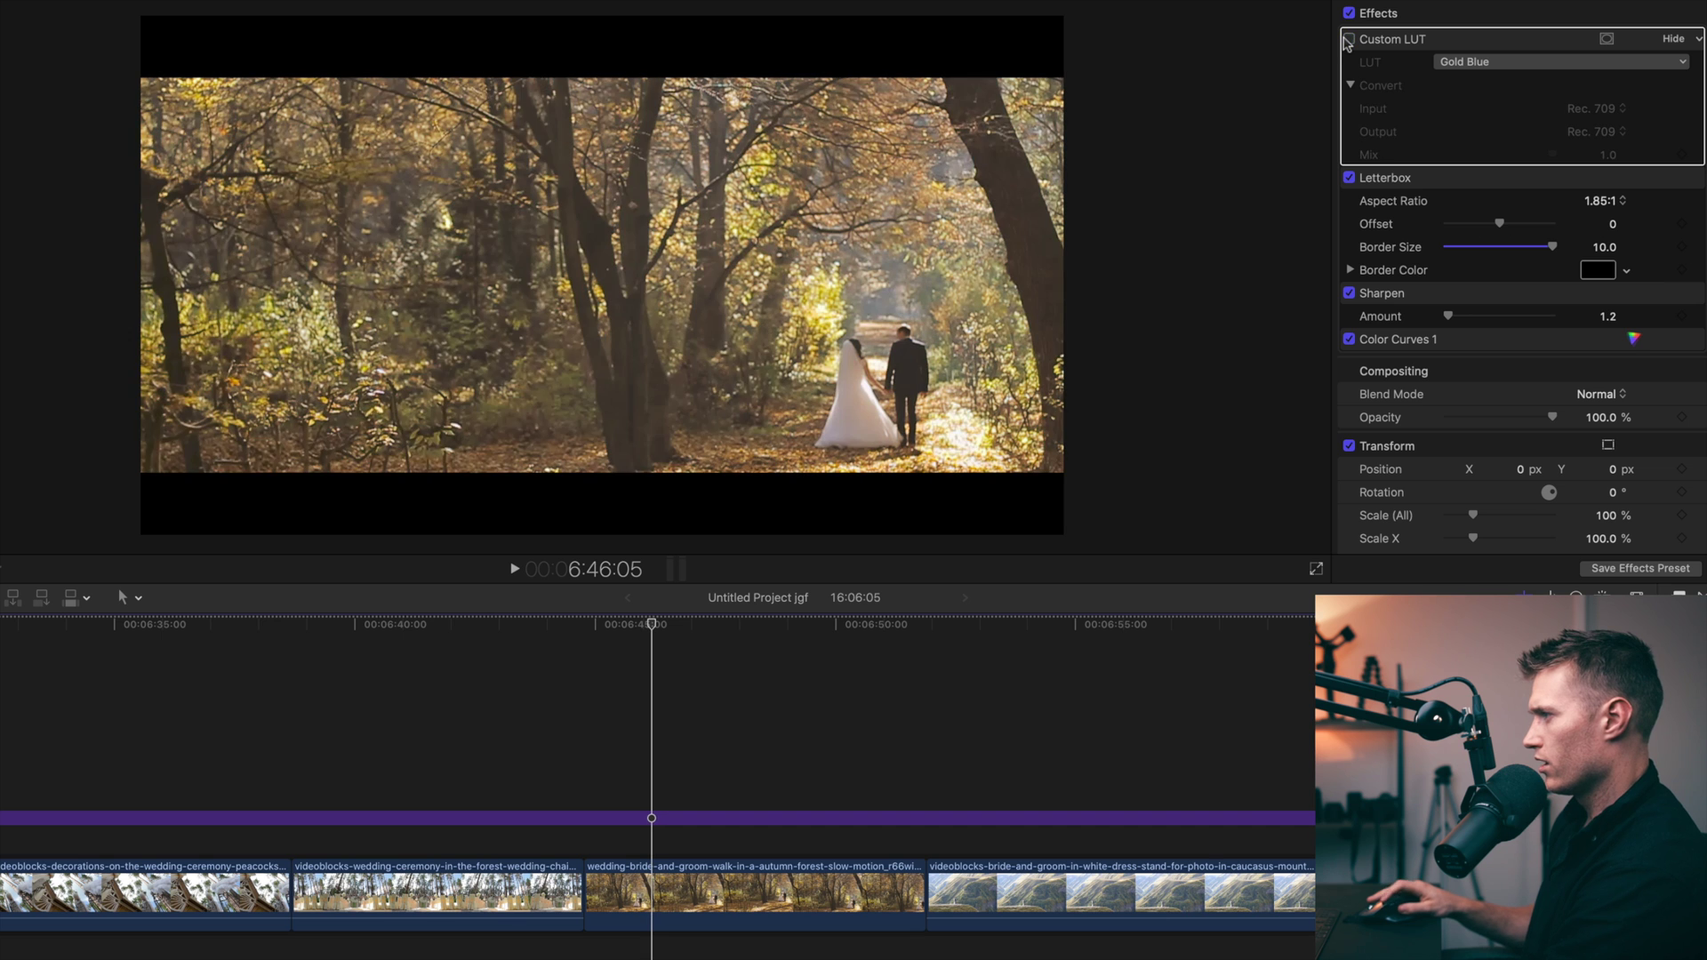
left_click(1347, 40)
left_click(1347, 40)
left_click(1347, 40)
Compare the clip of the couple standing in the Caucasus mountains with the adjustment layer's Custom LUT off and on.
left_click_drag(663, 626, 1021, 652)
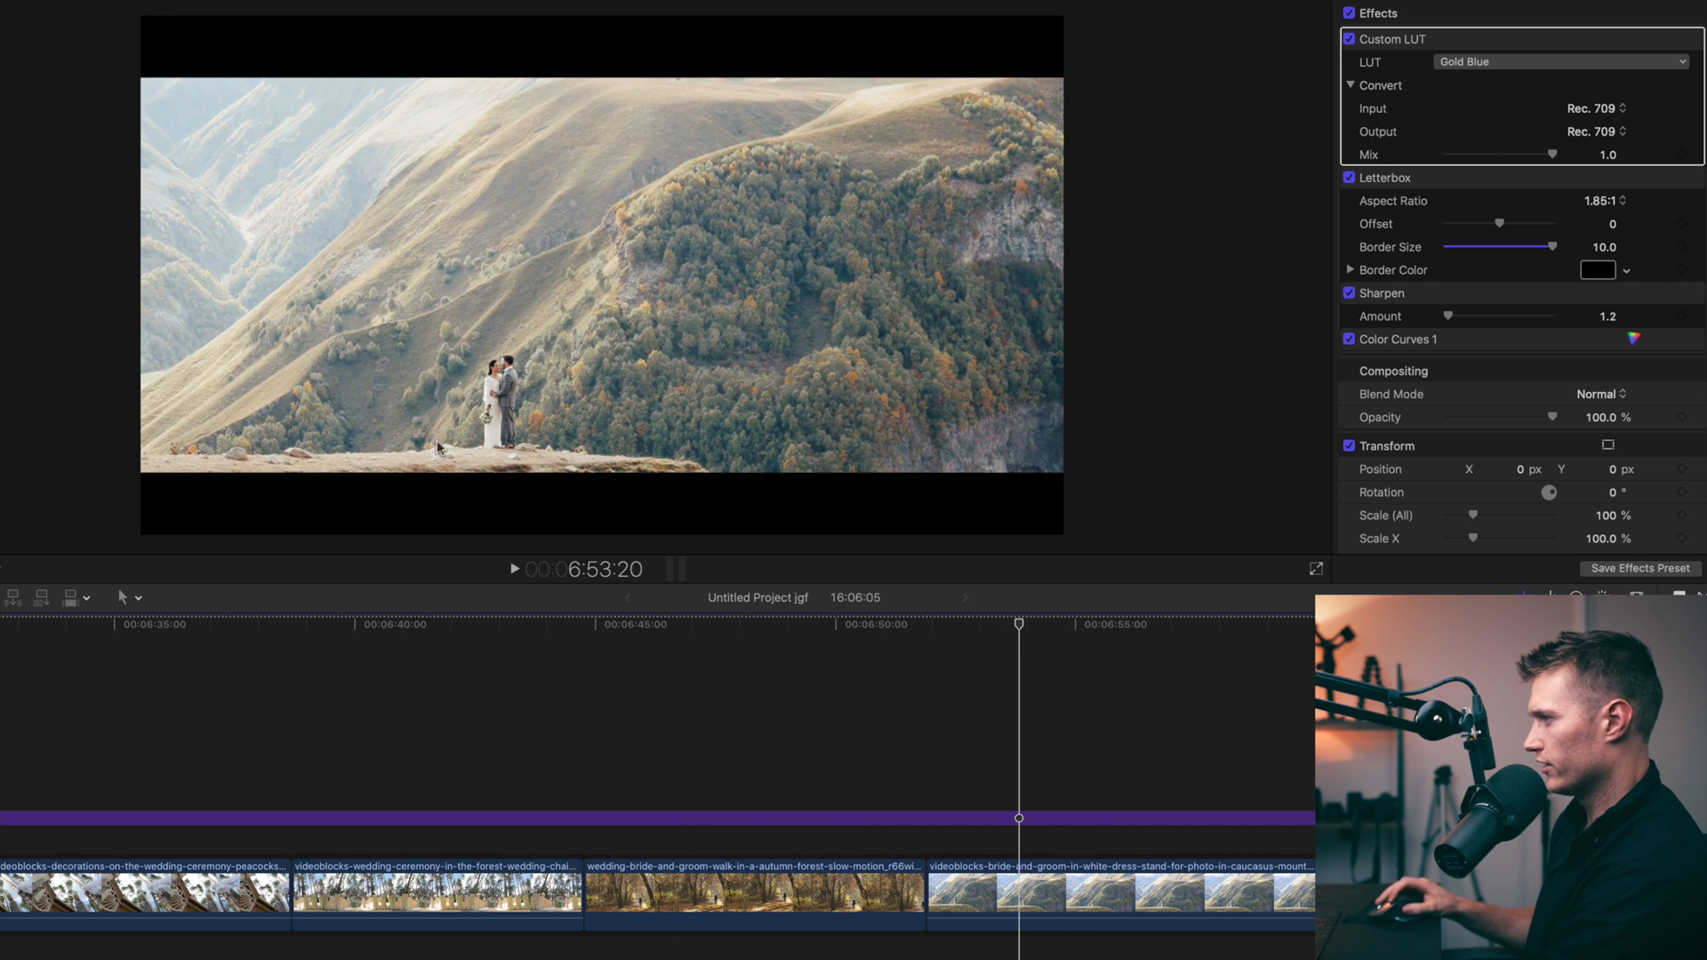
left_click(1348, 41)
left_click(1348, 41)
left_click(1348, 41)
left_click(1348, 41)
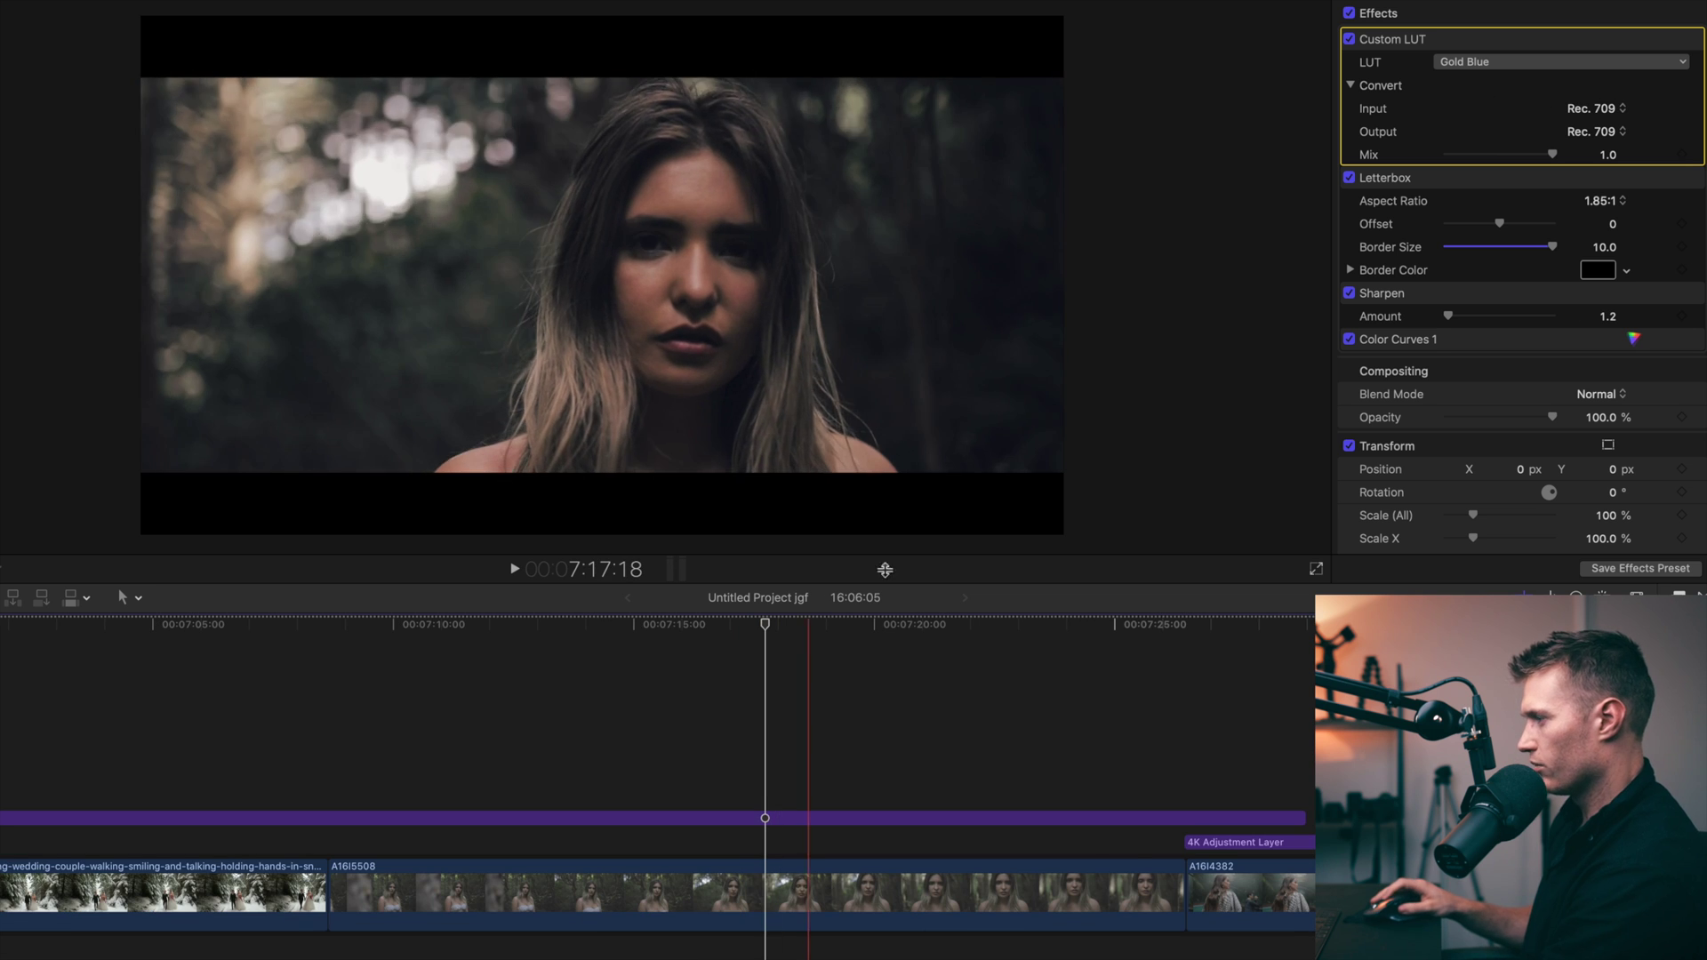
Compare the forest portrait clip A16I5508 with its own Color Board 1 correction off and on.
left_click(1083, 887)
left_click(838, 638)
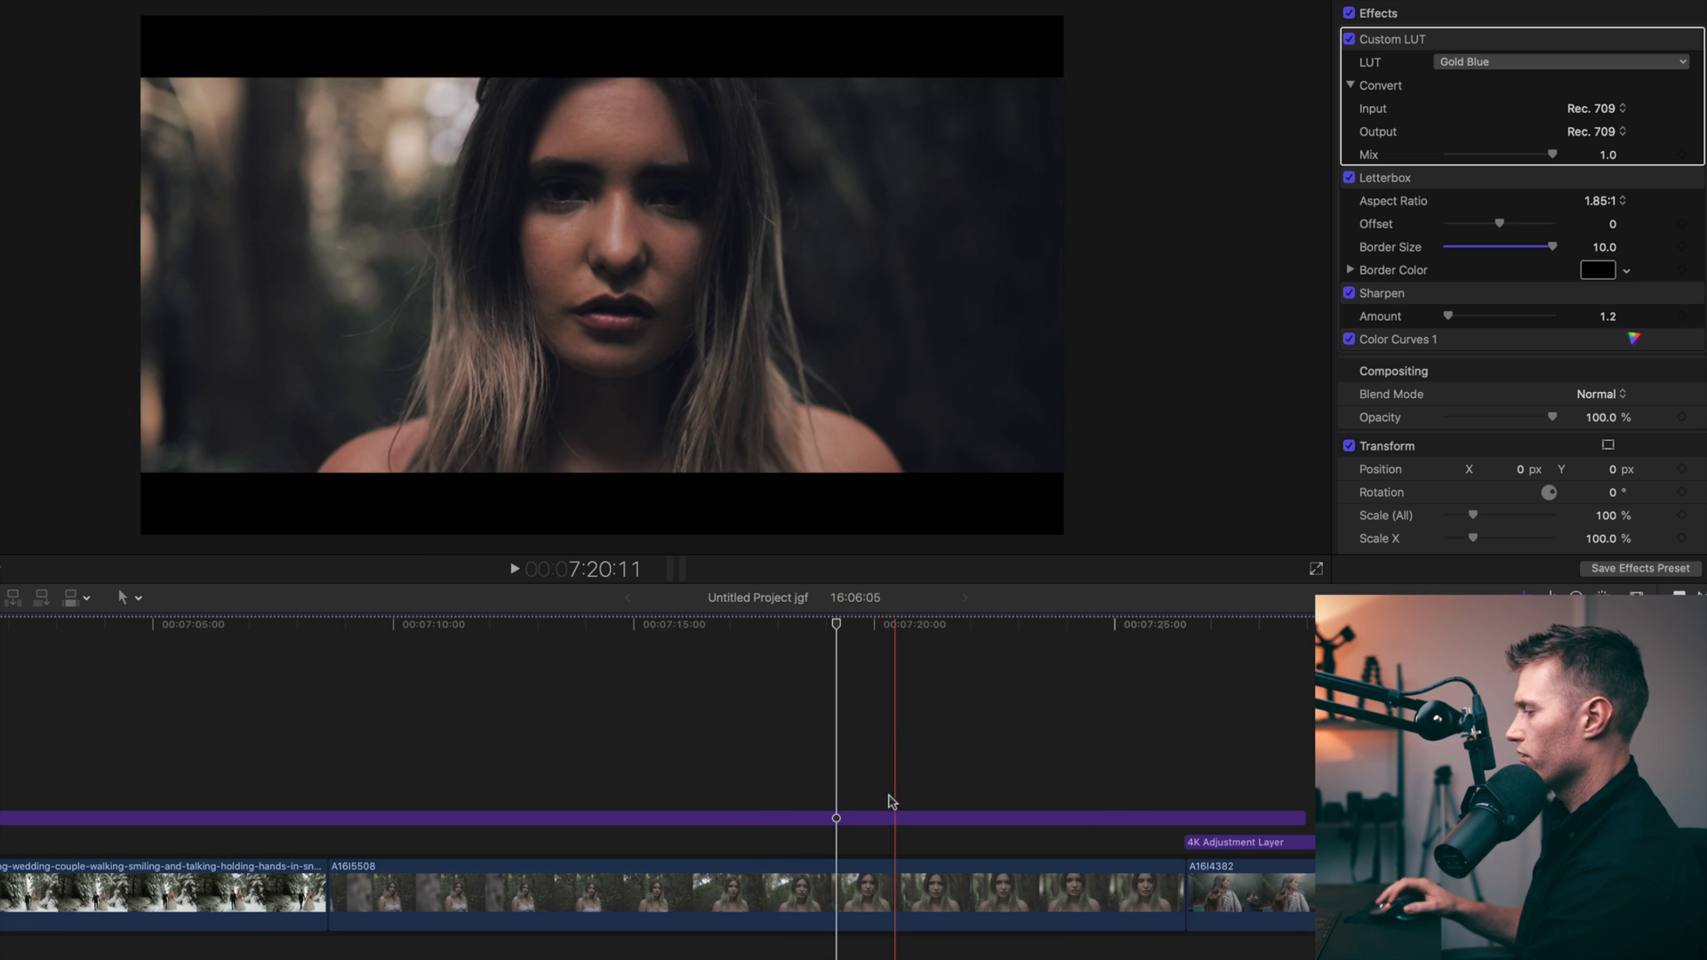
left_click(880, 882)
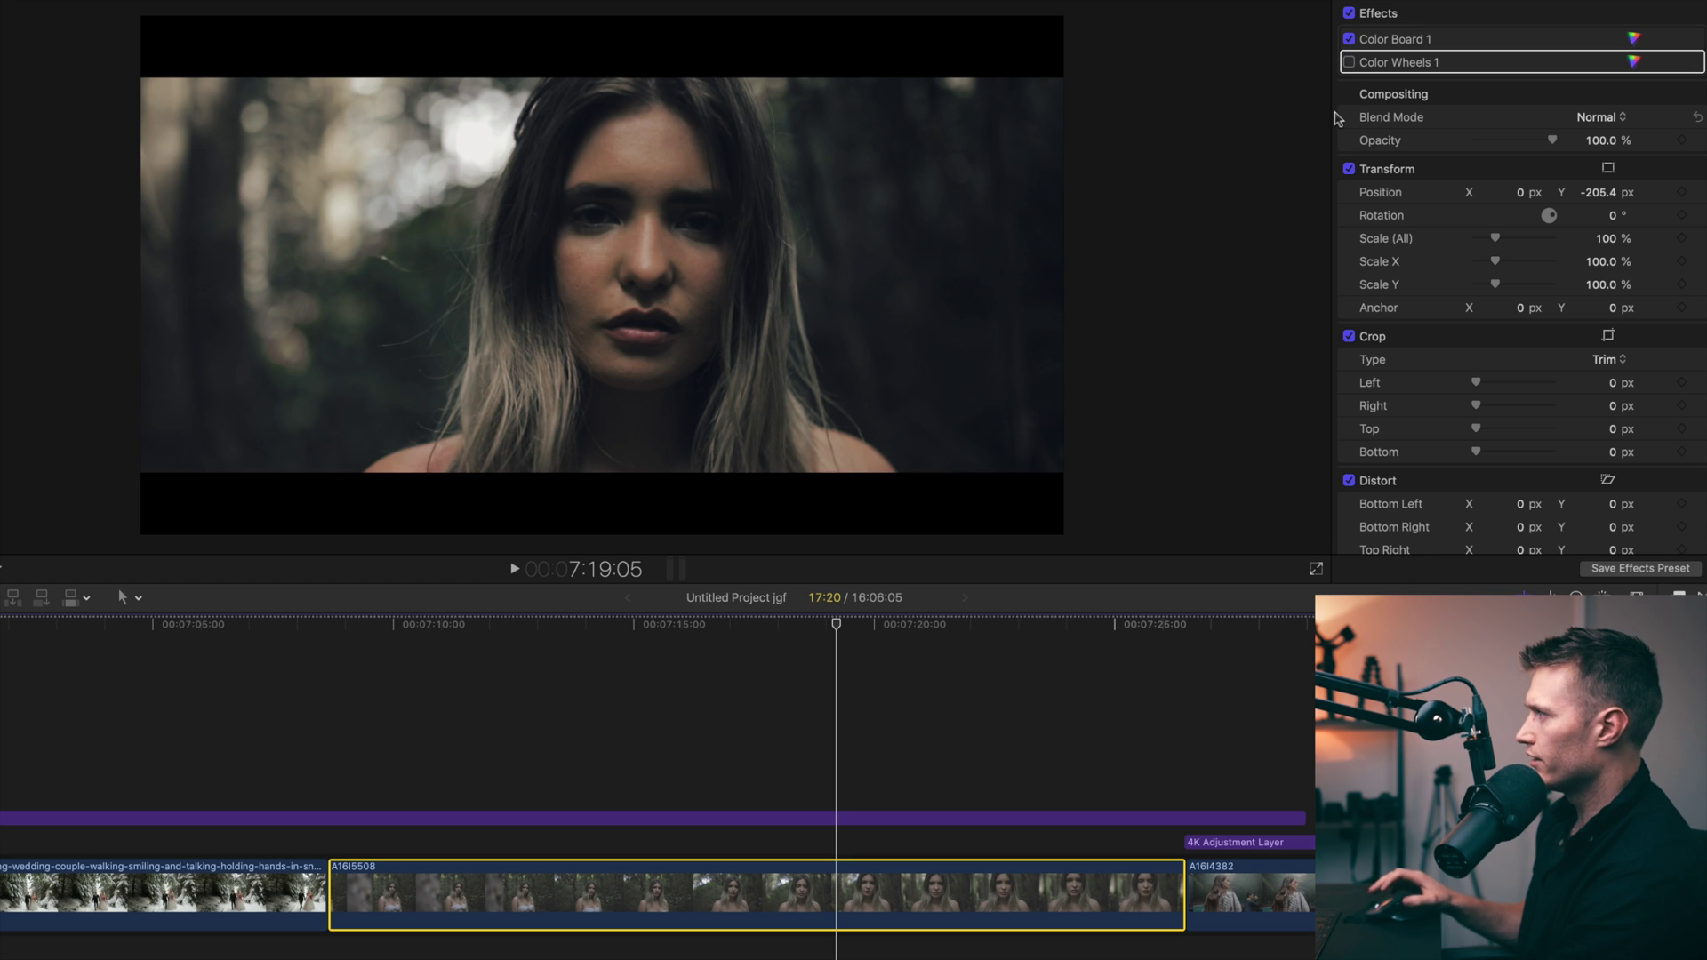
left_click(1350, 39)
left_click(1349, 39)
Try resetting the Shadows exposure in the forest portrait clip's Color Board 1 and undo the reset.
double_click(1420, 39)
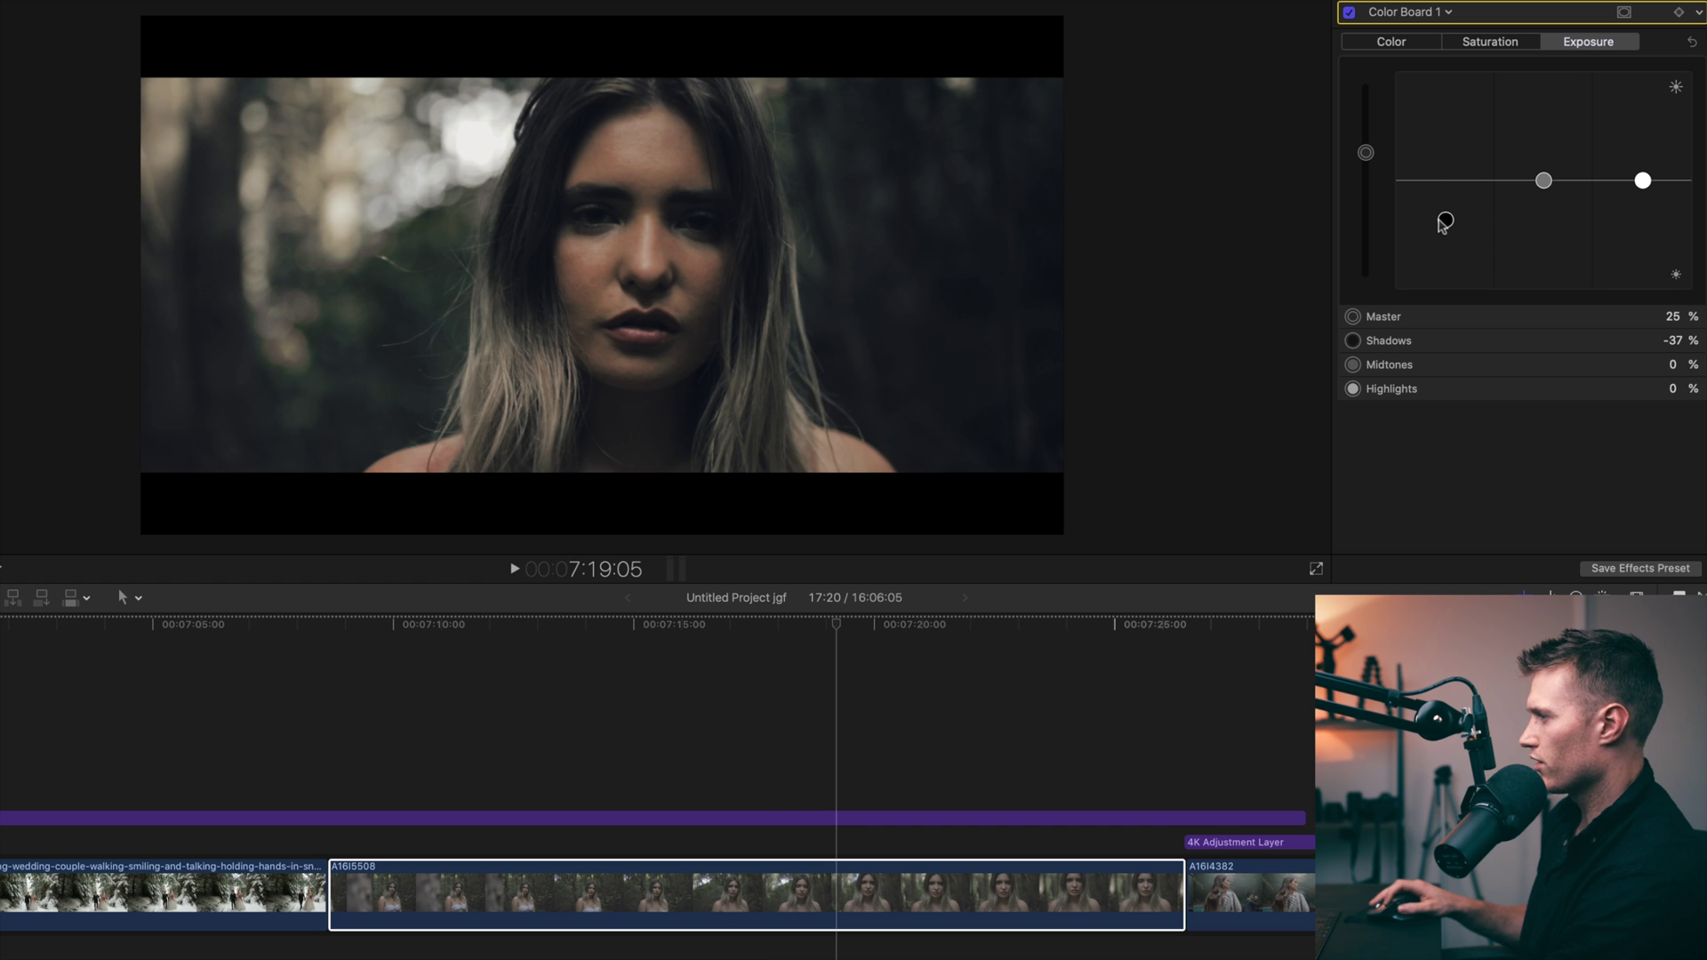
left_click(1445, 222)
key("Delete")
key("super+z")
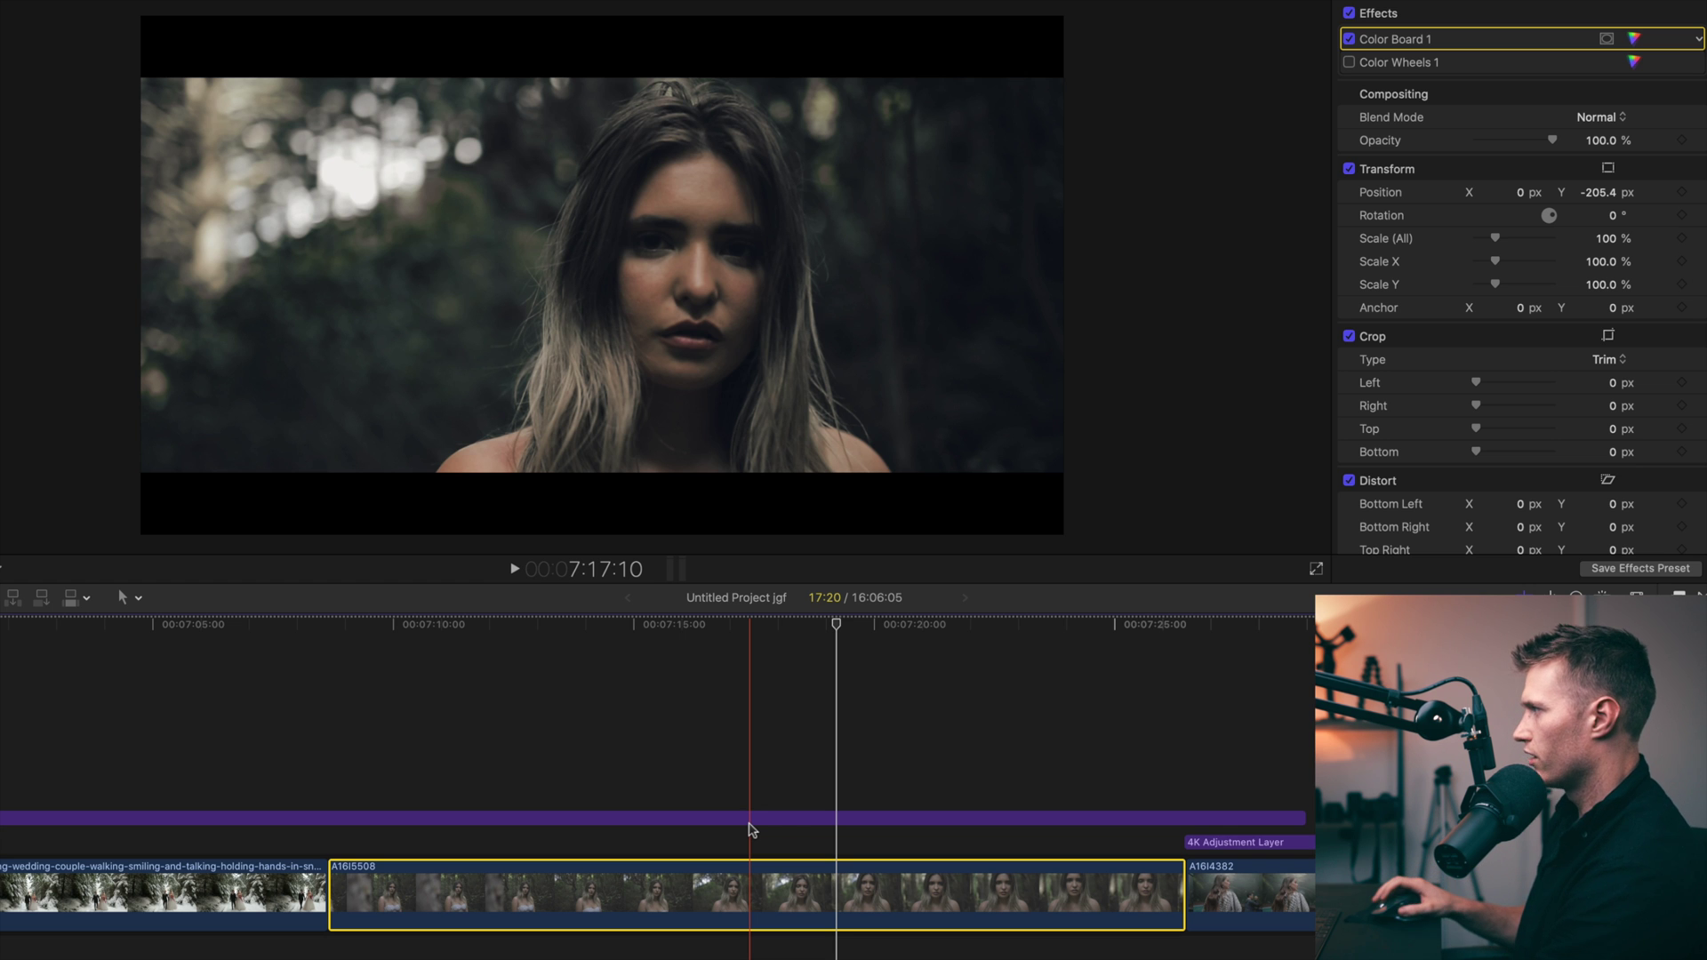
Compare the forest portrait clip with the adjustment layer's Custom LUT off and on.
left_click(752, 816)
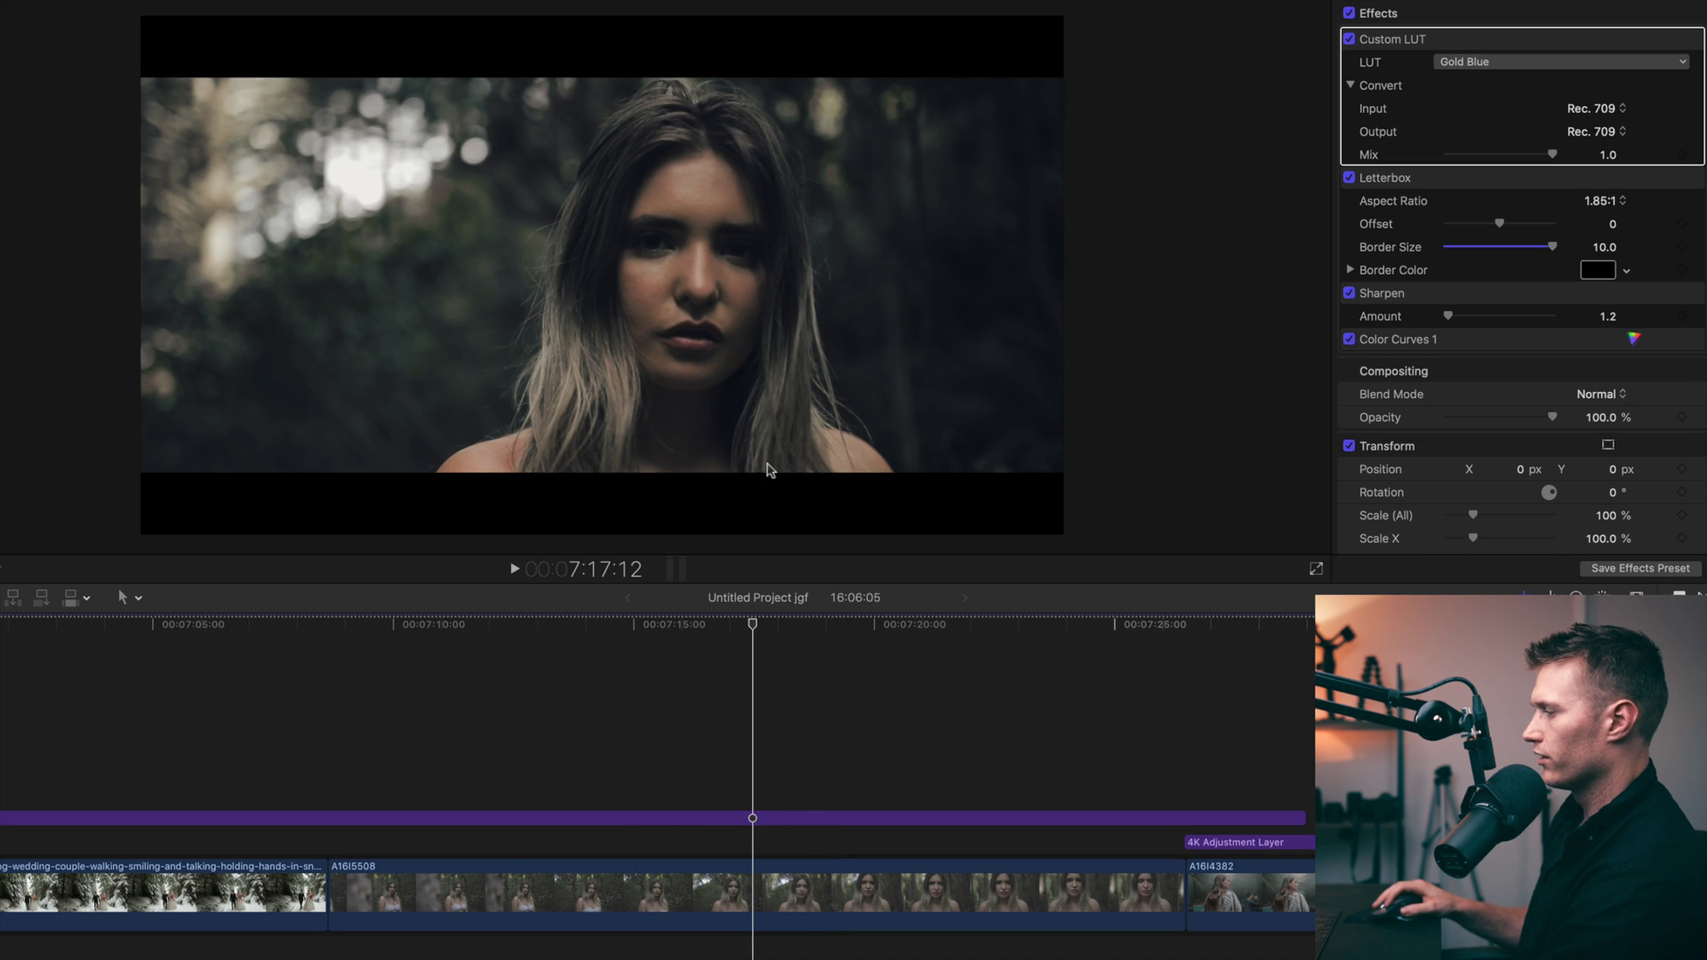
left_click(755, 816)
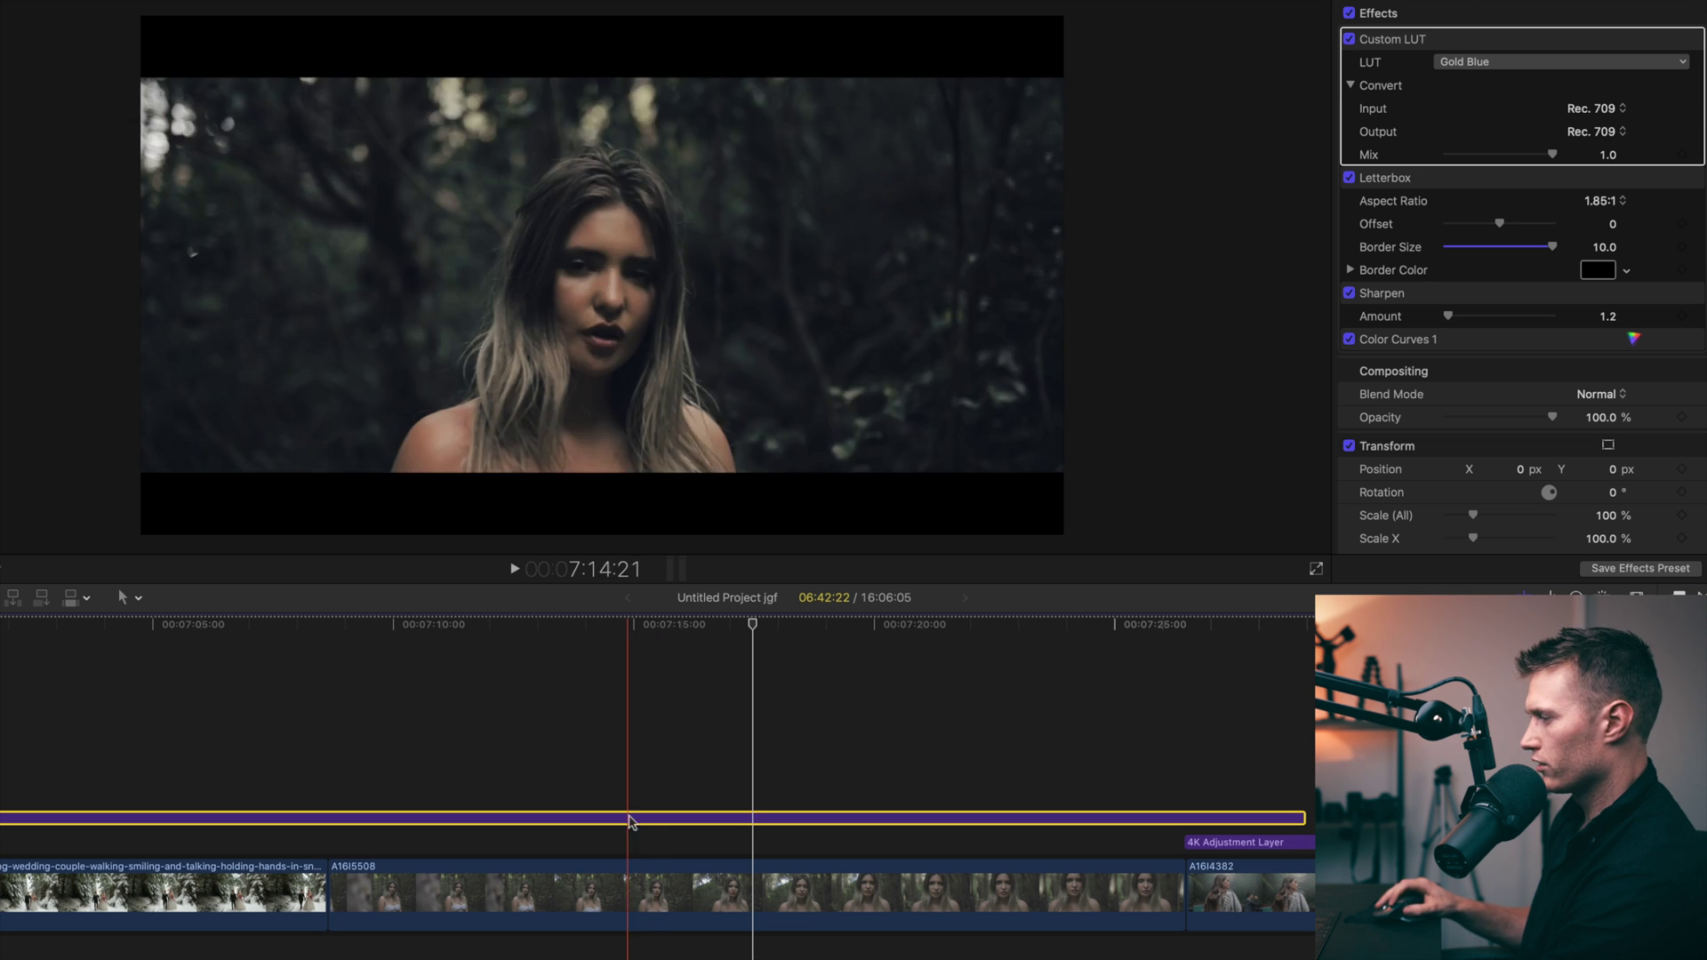
left_click(1348, 41)
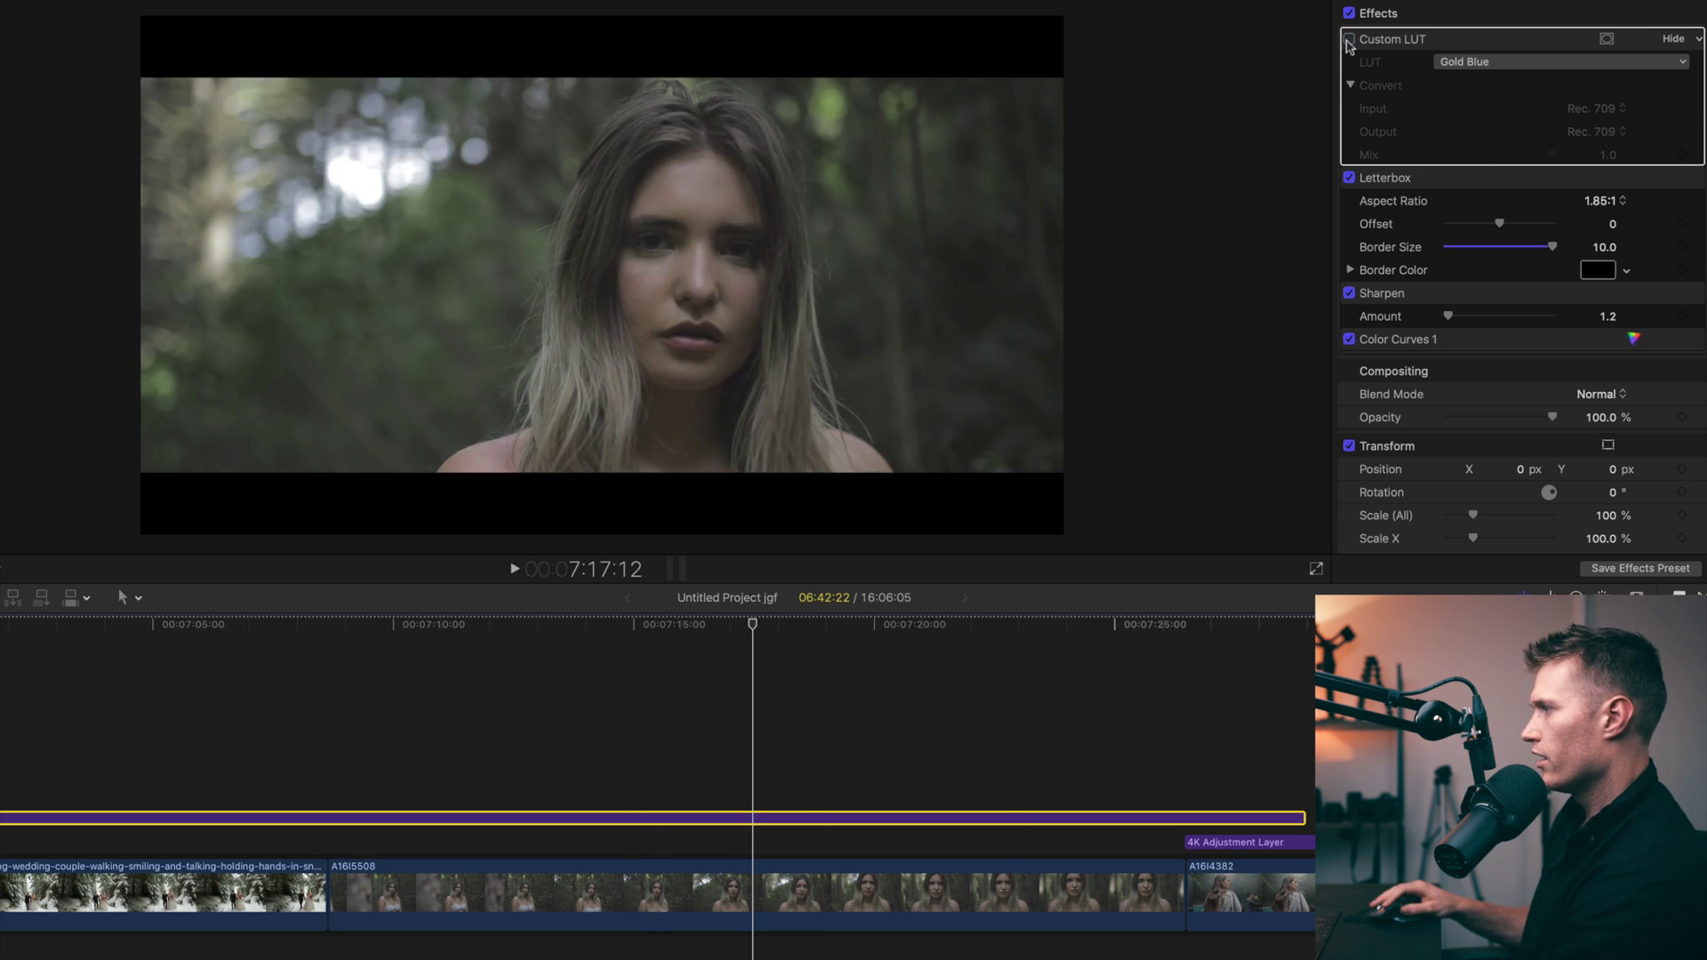
left_click(1348, 40)
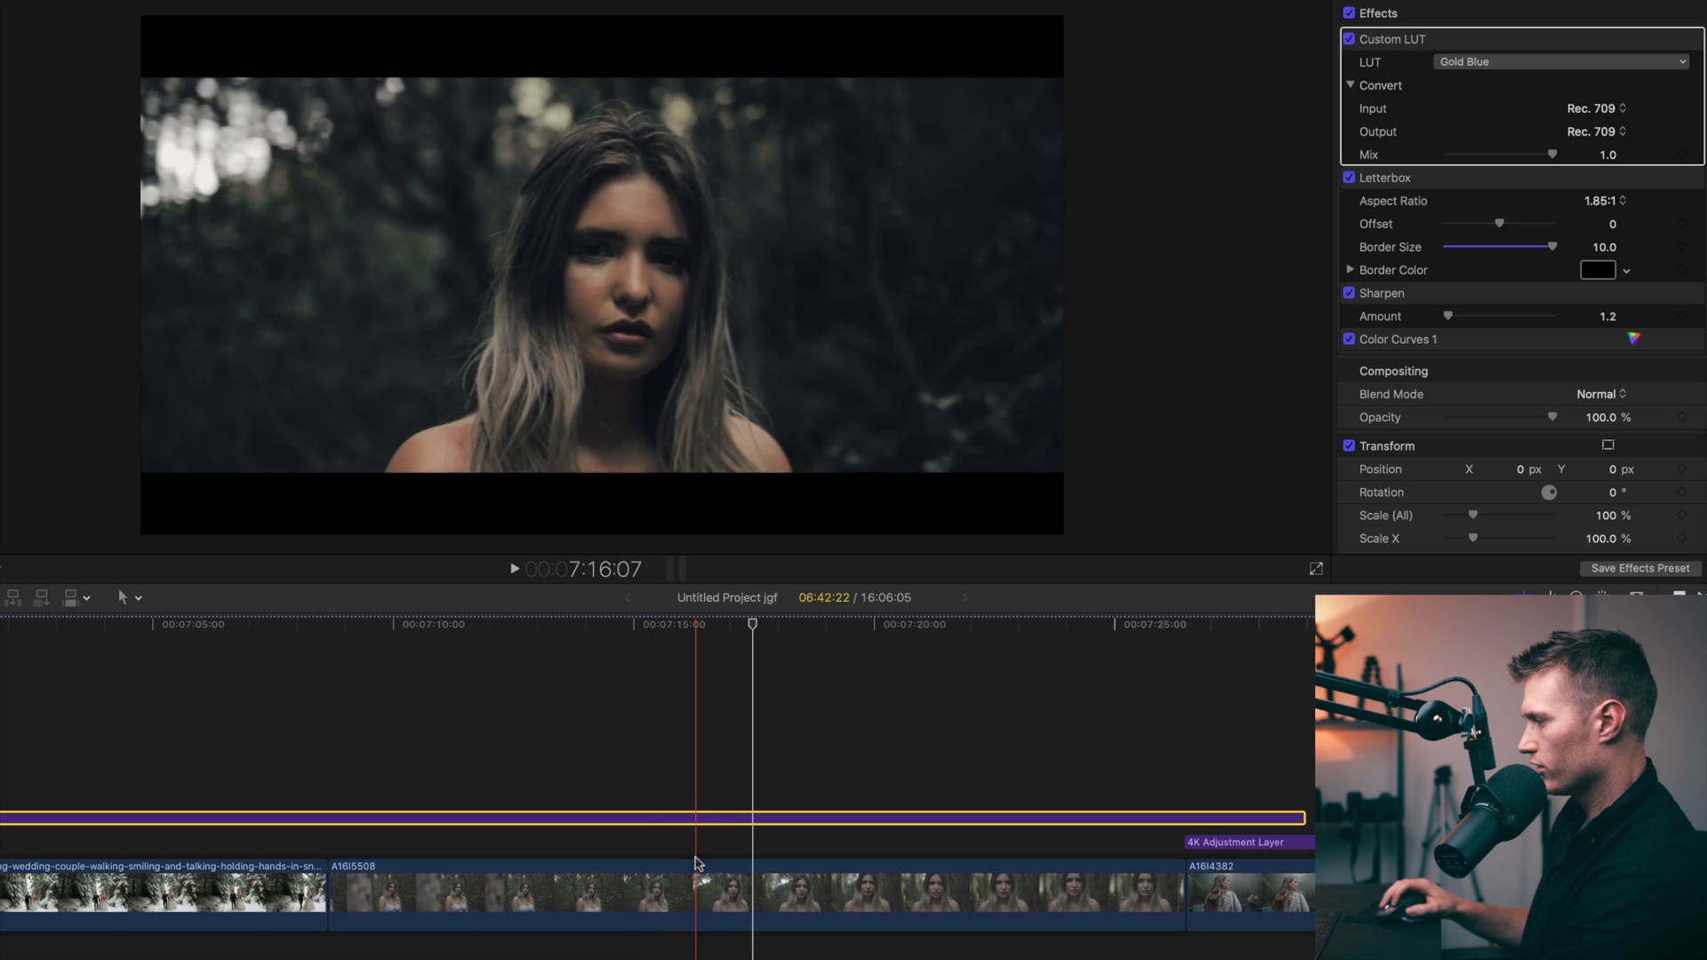
Enable Color Wheels 1 on the forest portrait clip and set its temperature to 5265 and tint to 8.
left_click(752, 890)
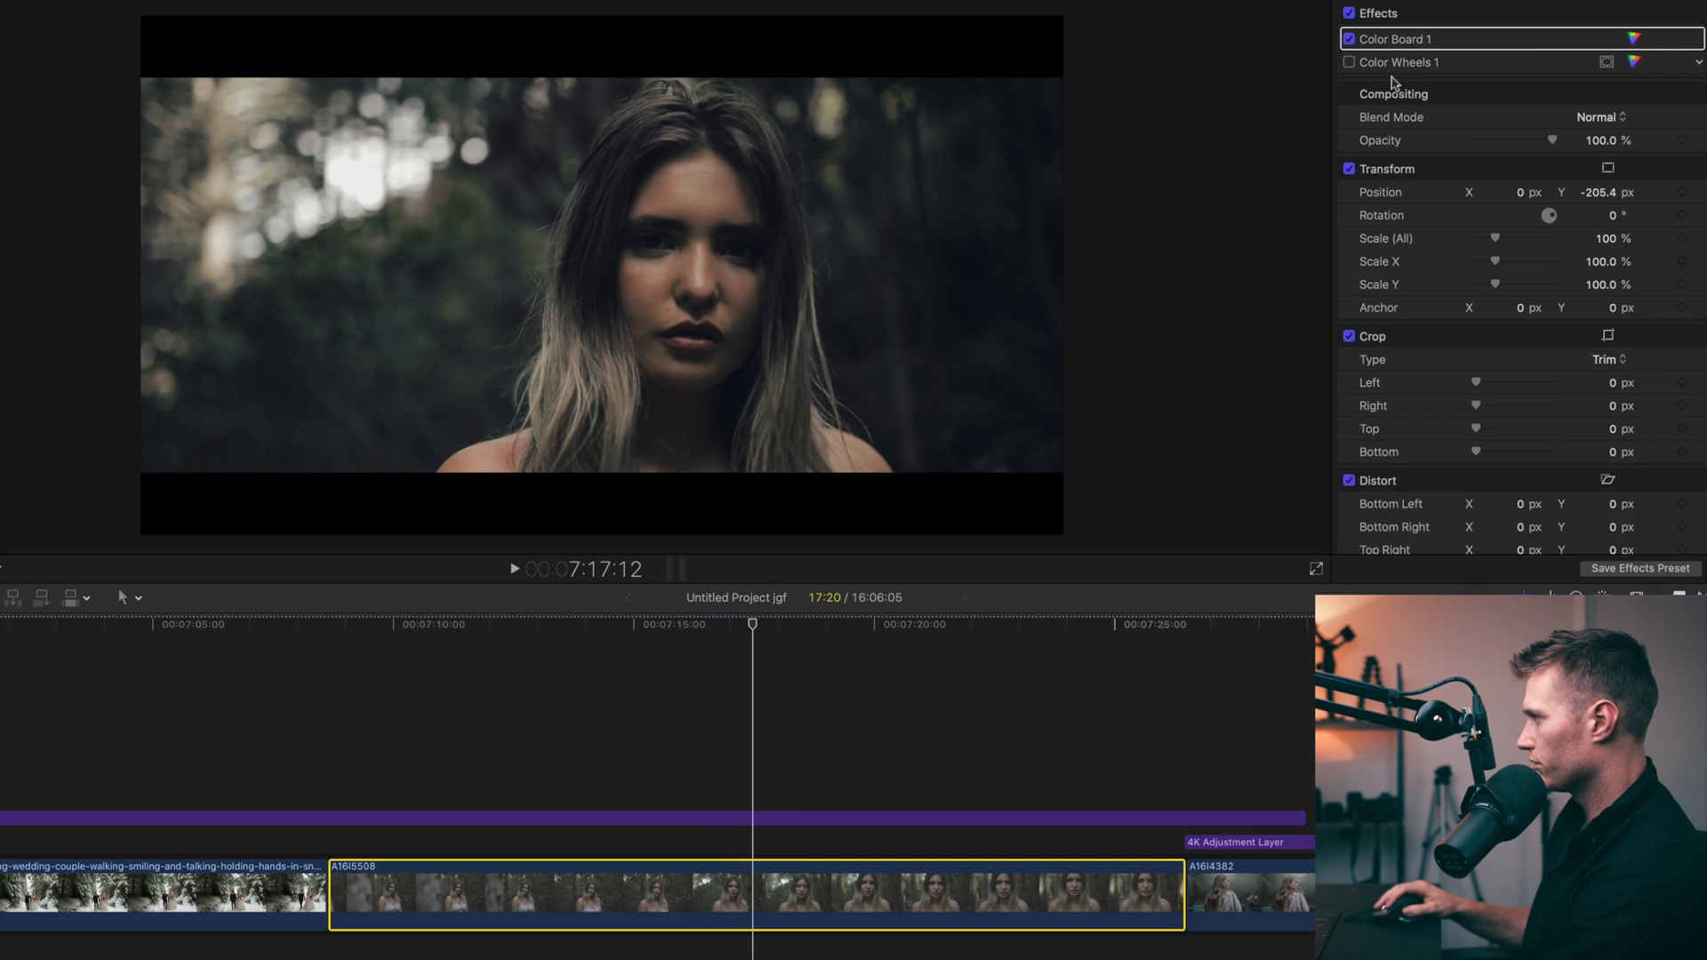
double_click(1417, 62)
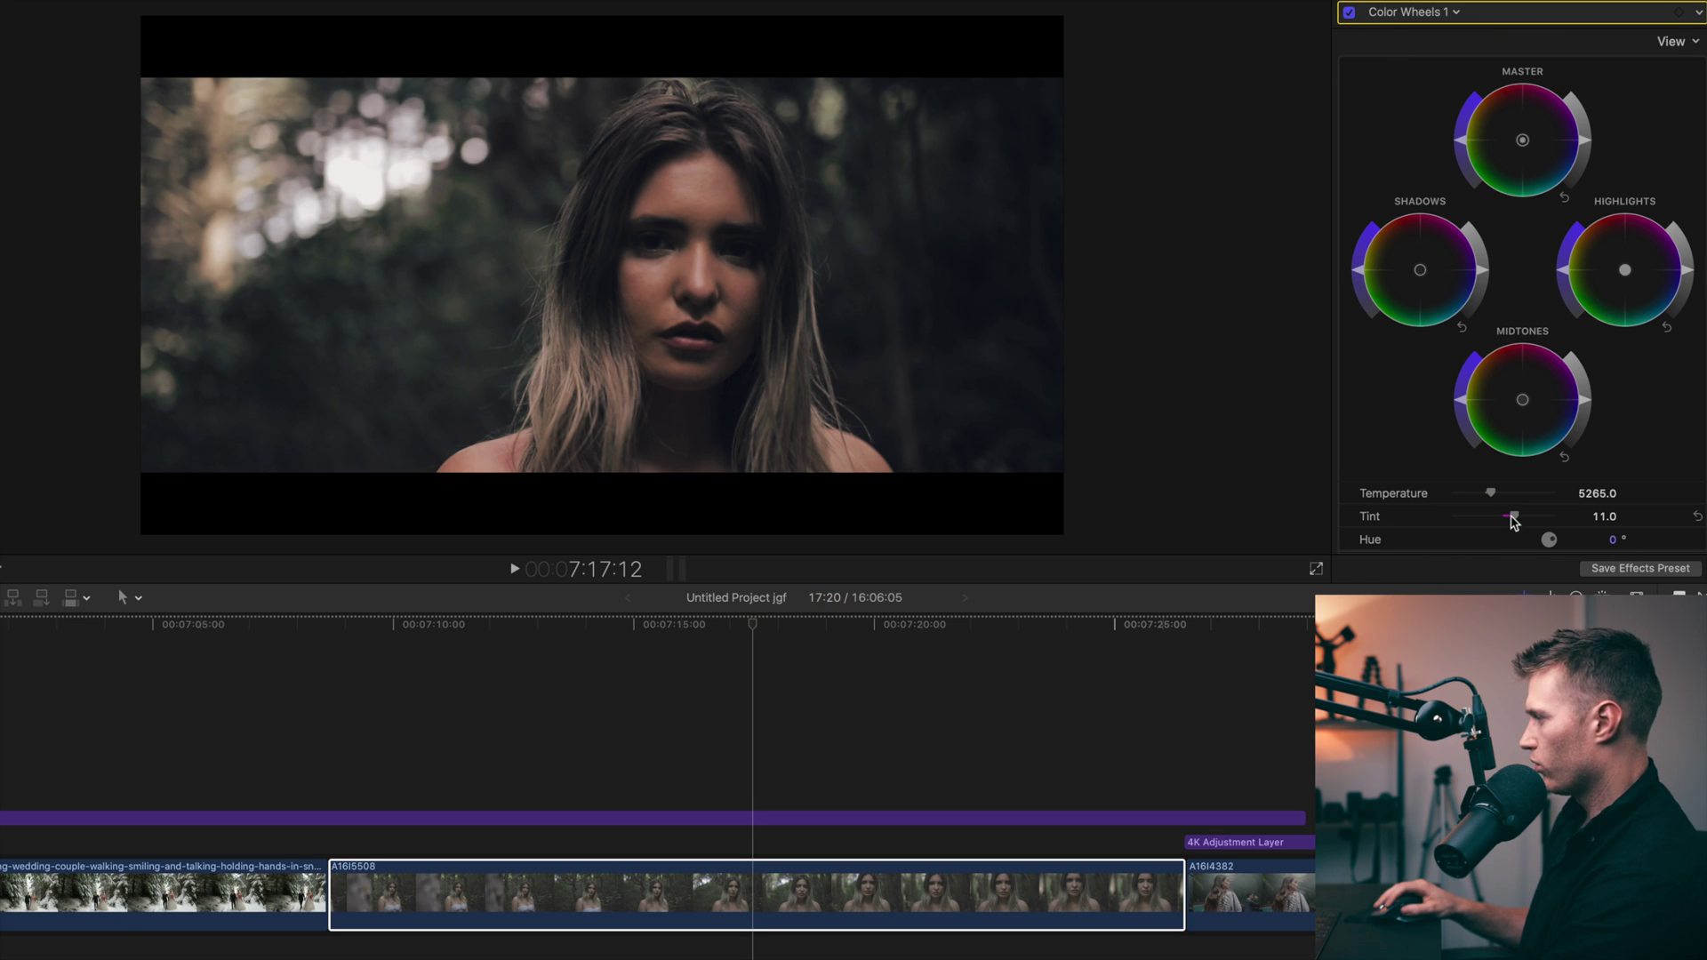
left_click_drag(1491, 493, 1493, 495)
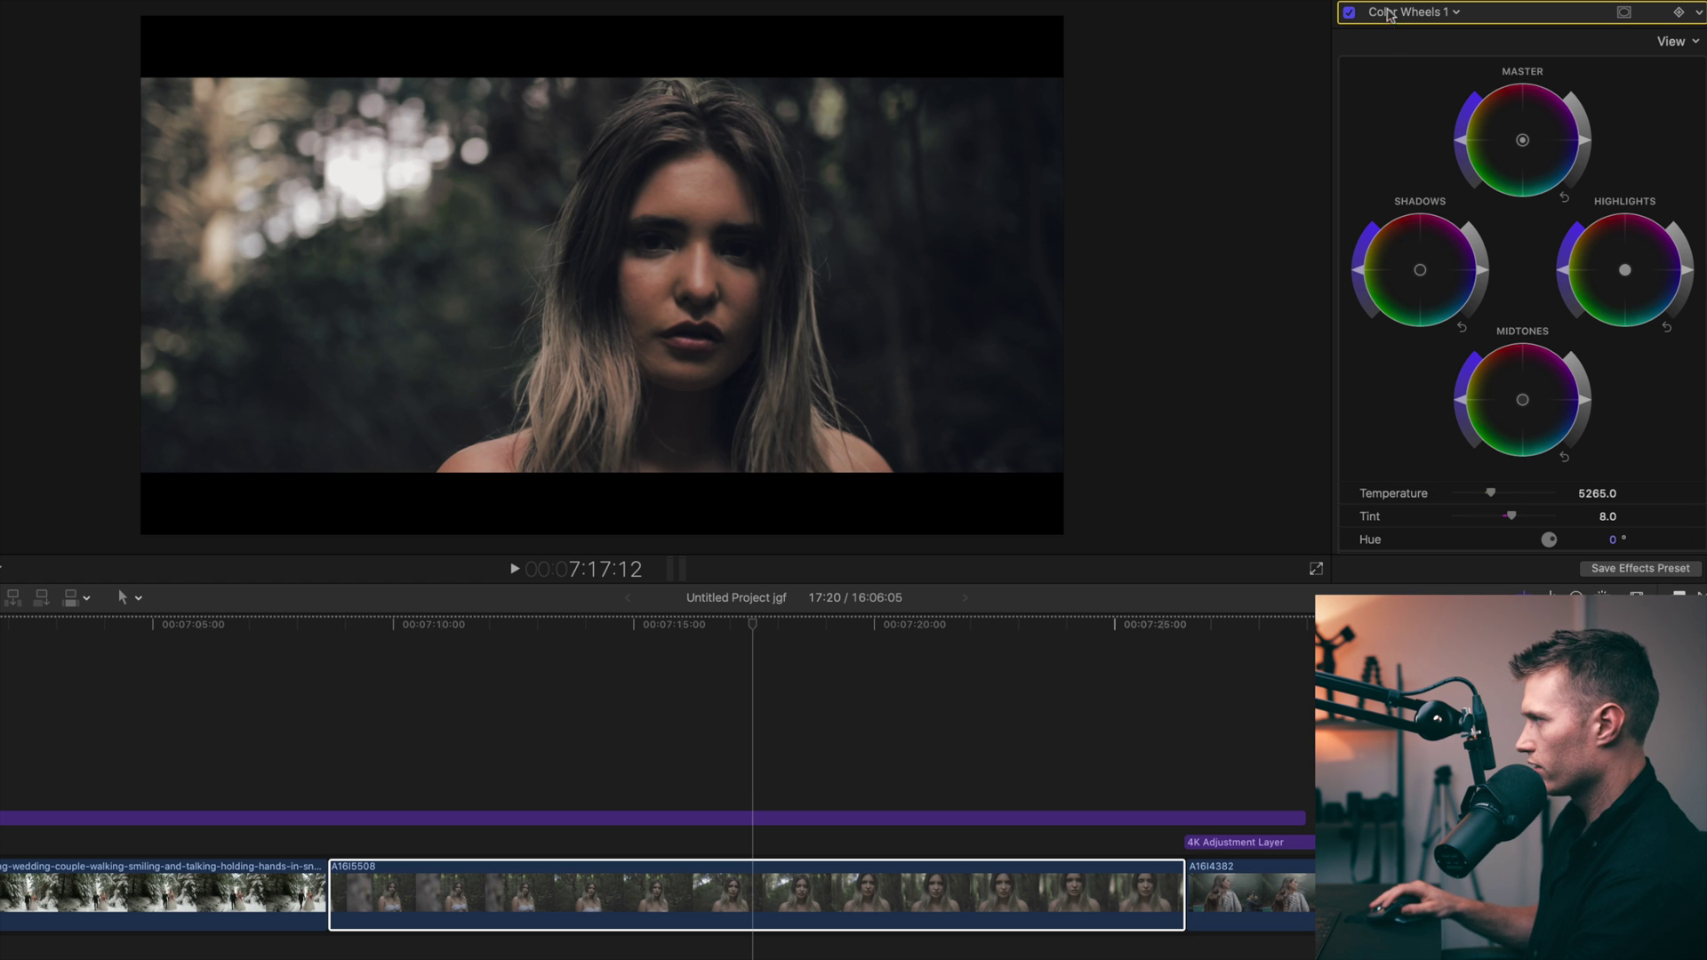
Compare the forest portrait clip with Color Wheels 1 off and on, in its middle and near its end.
left_click(1350, 13)
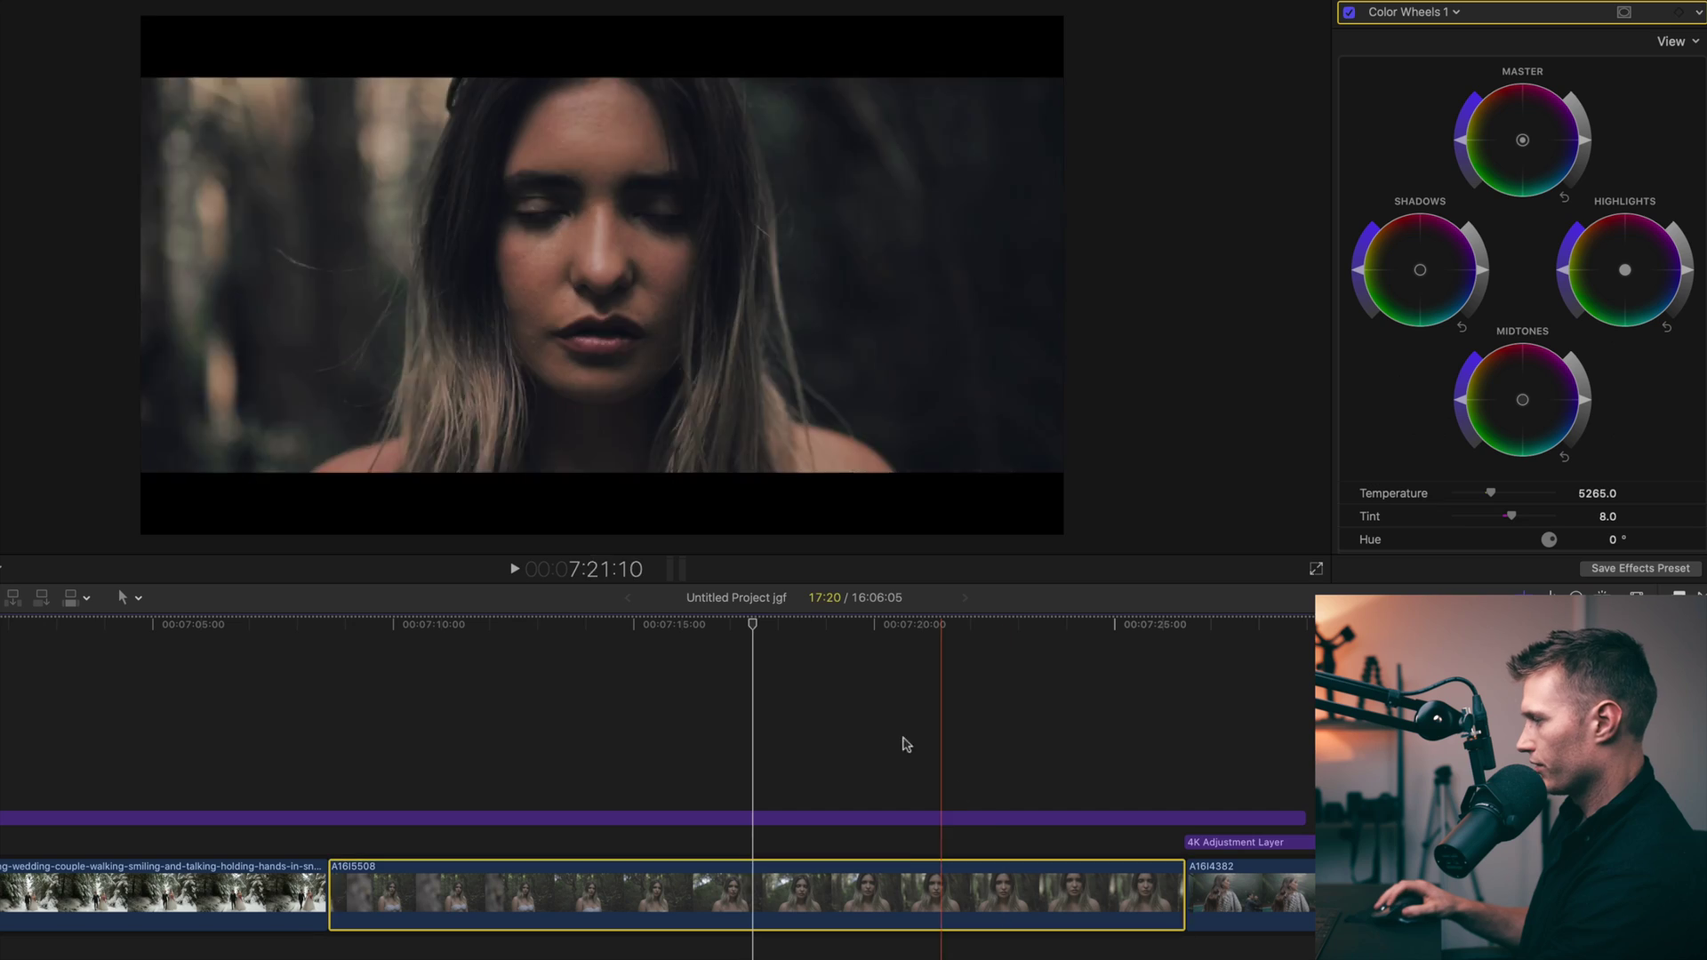
left_click_drag(740, 632, 1149, 663)
left_click(1350, 13)
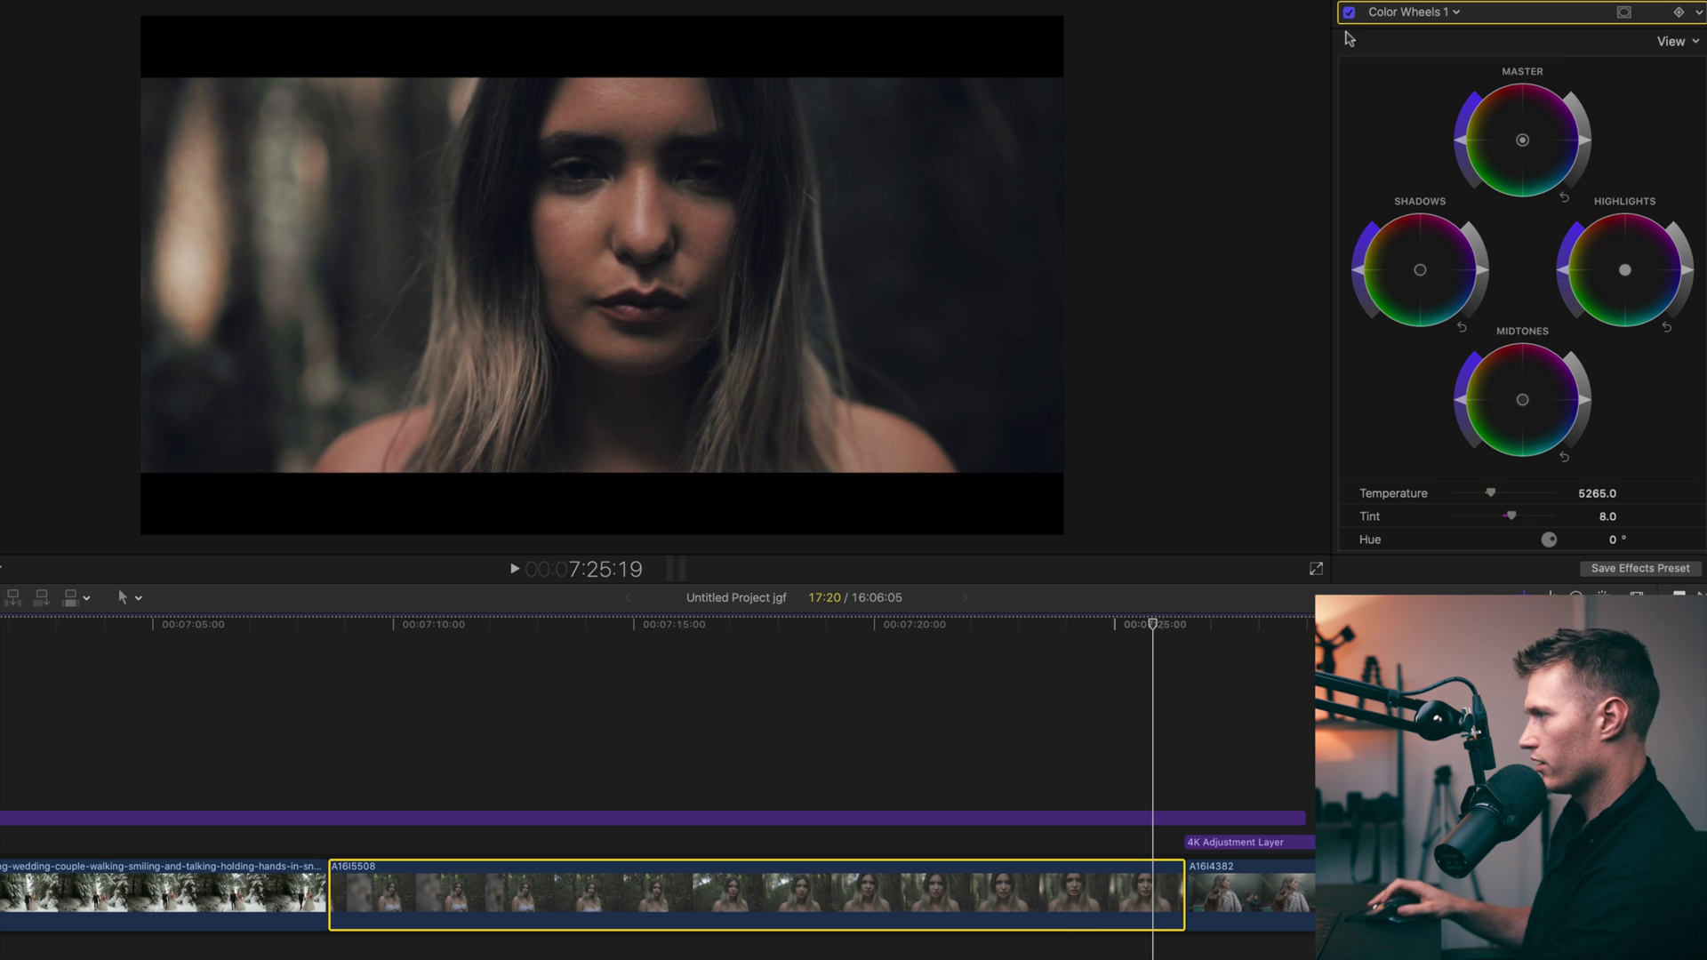
Compare clip A16I4382 of the woman in the aquarium with the 4K Adjustment Layer's Custom LUT off and on.
left_click(1343, 890)
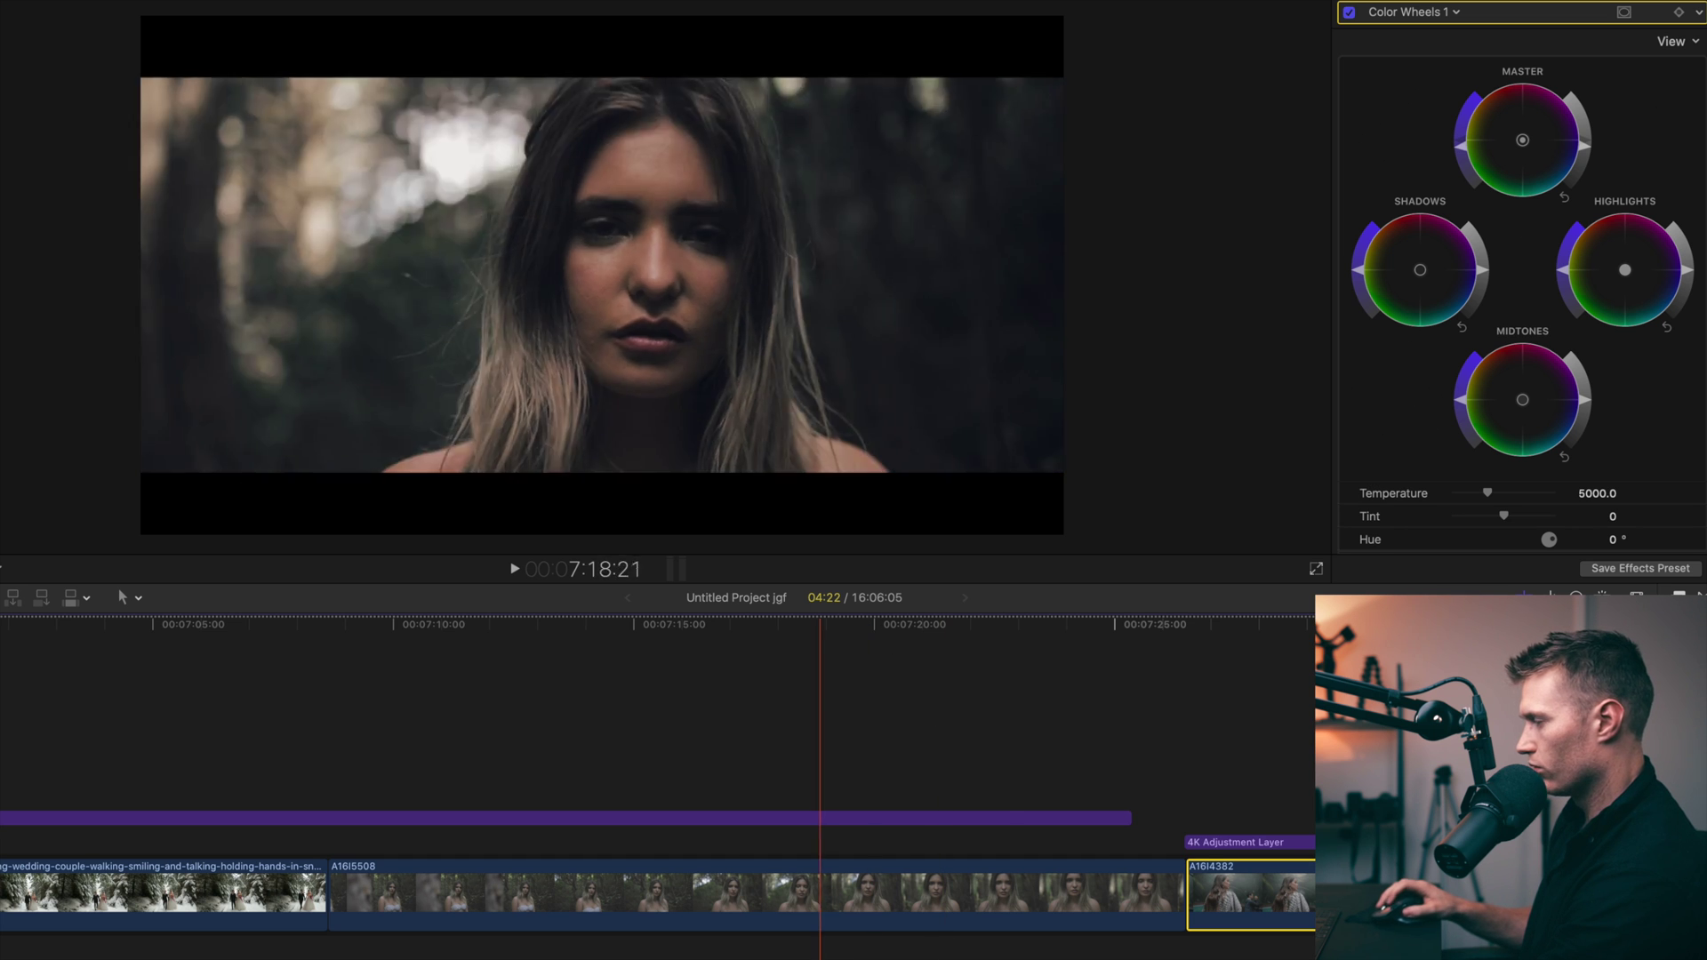
left_click(1245, 842)
left_click(1357, 2)
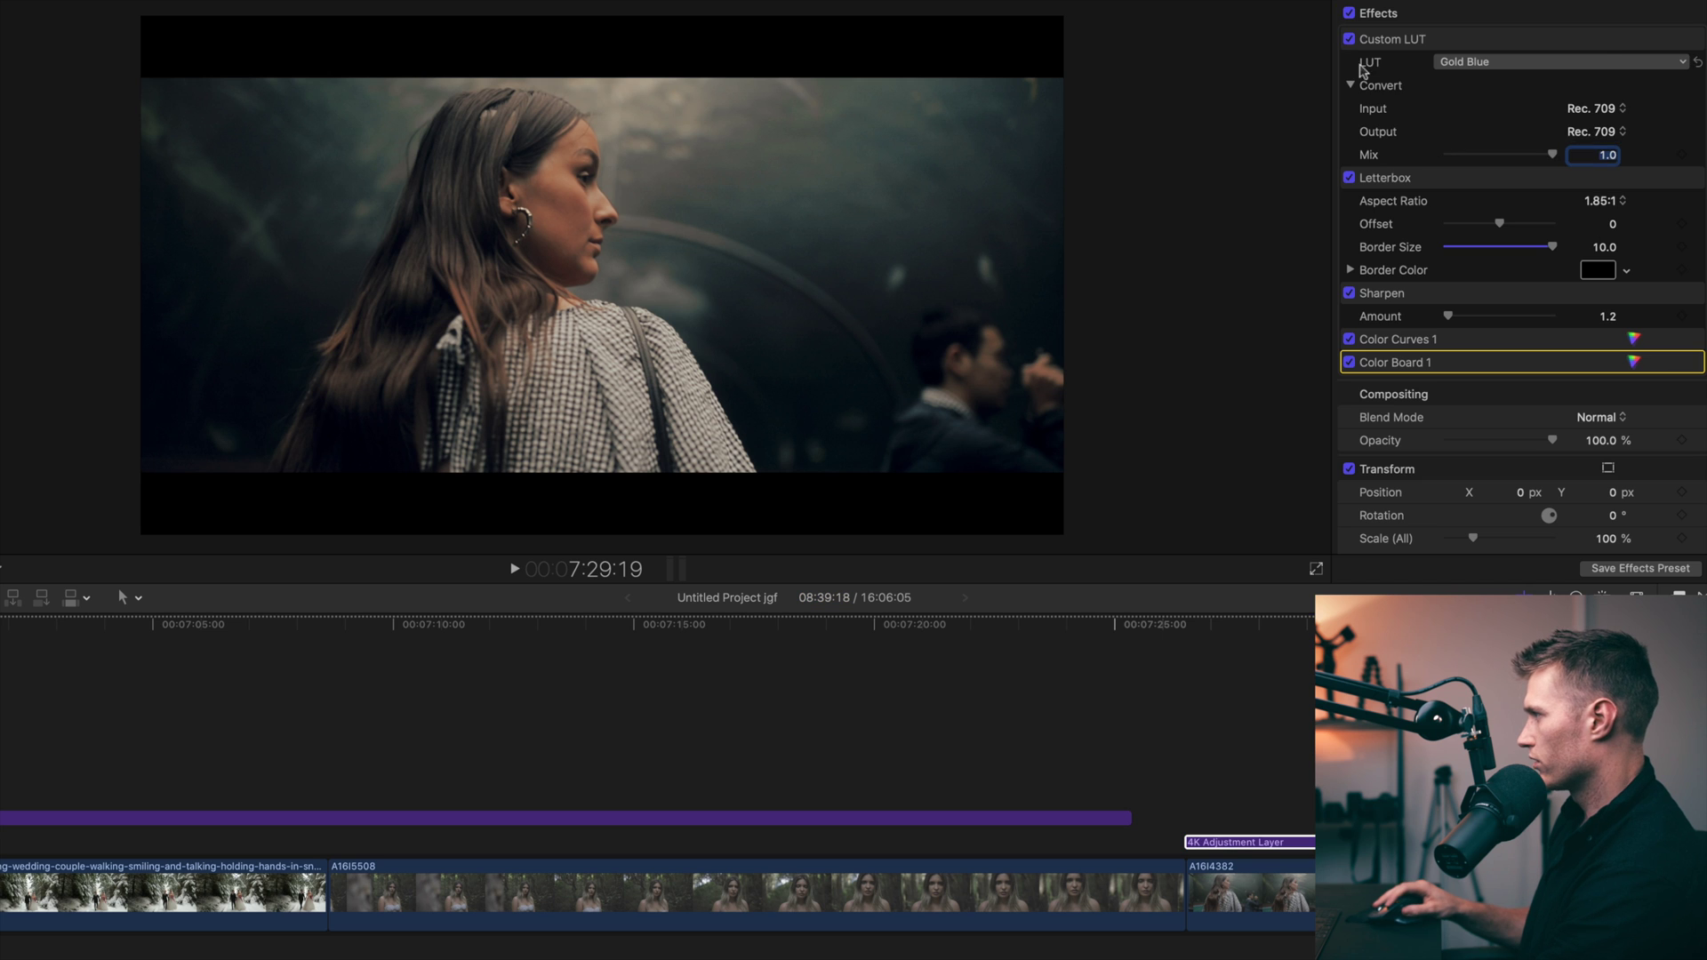
left_click(1347, 40)
left_click(1347, 41)
left_click(1348, 41)
left_click(1347, 41)
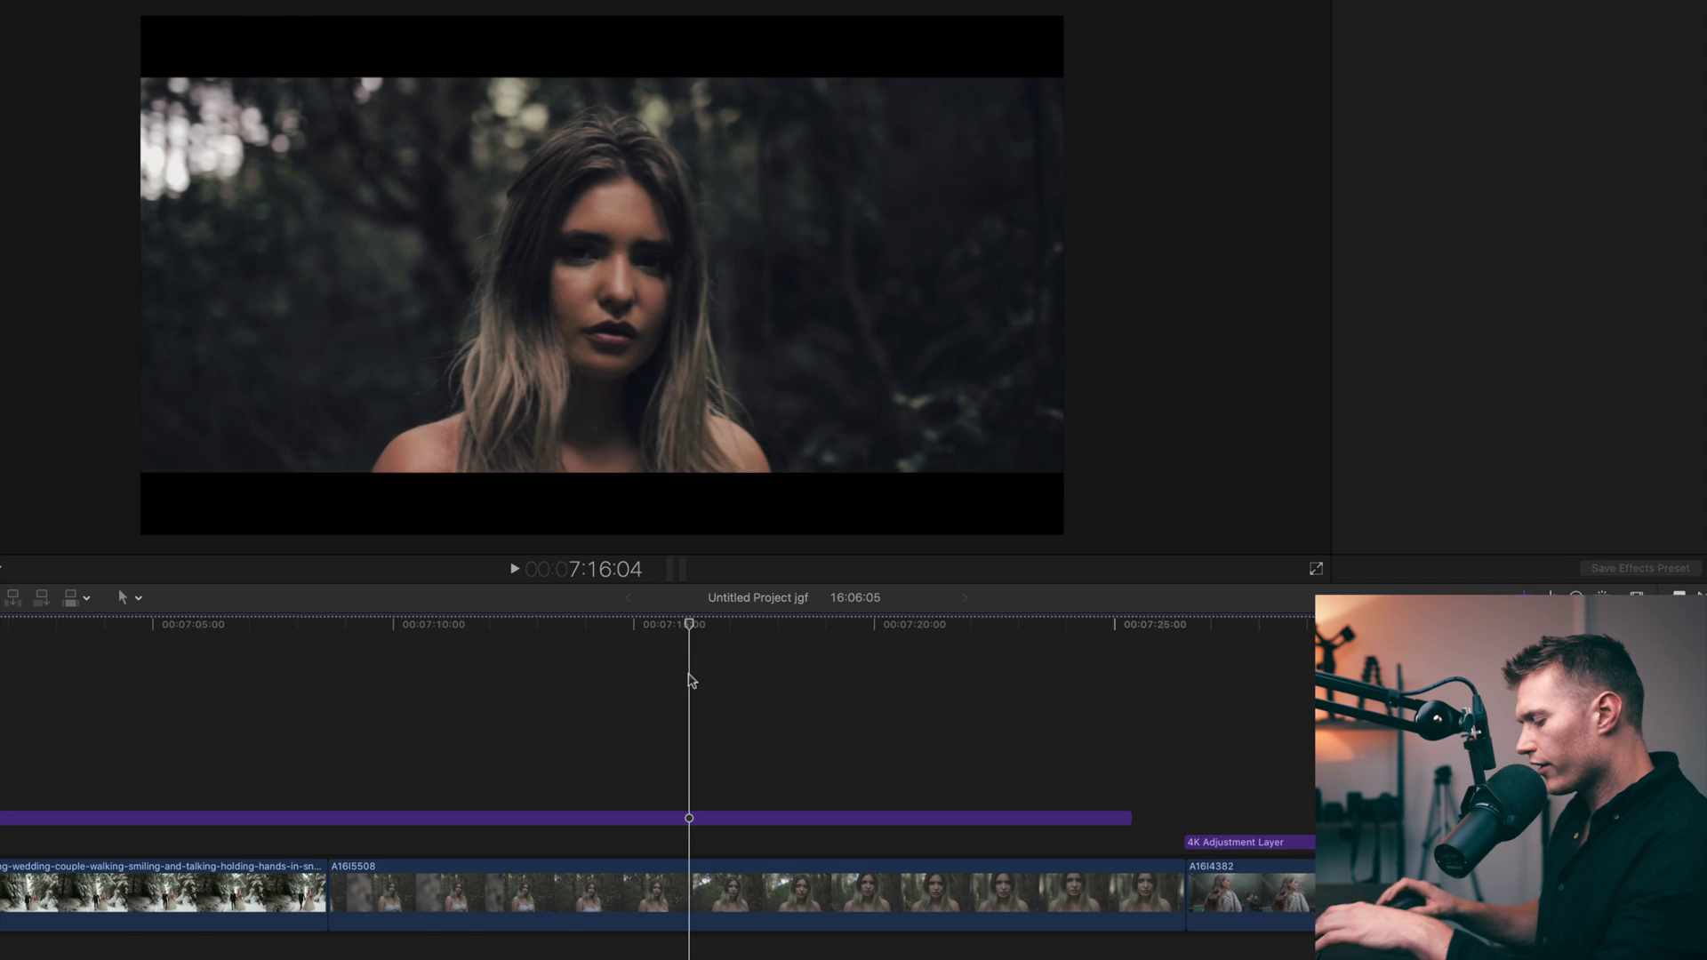
Fit the whole project in the timeline and turn on the 4K Adjustment Layer's Custom LUT over the aquarium photographer clip.
key("shift+z")
left_click(662, 682)
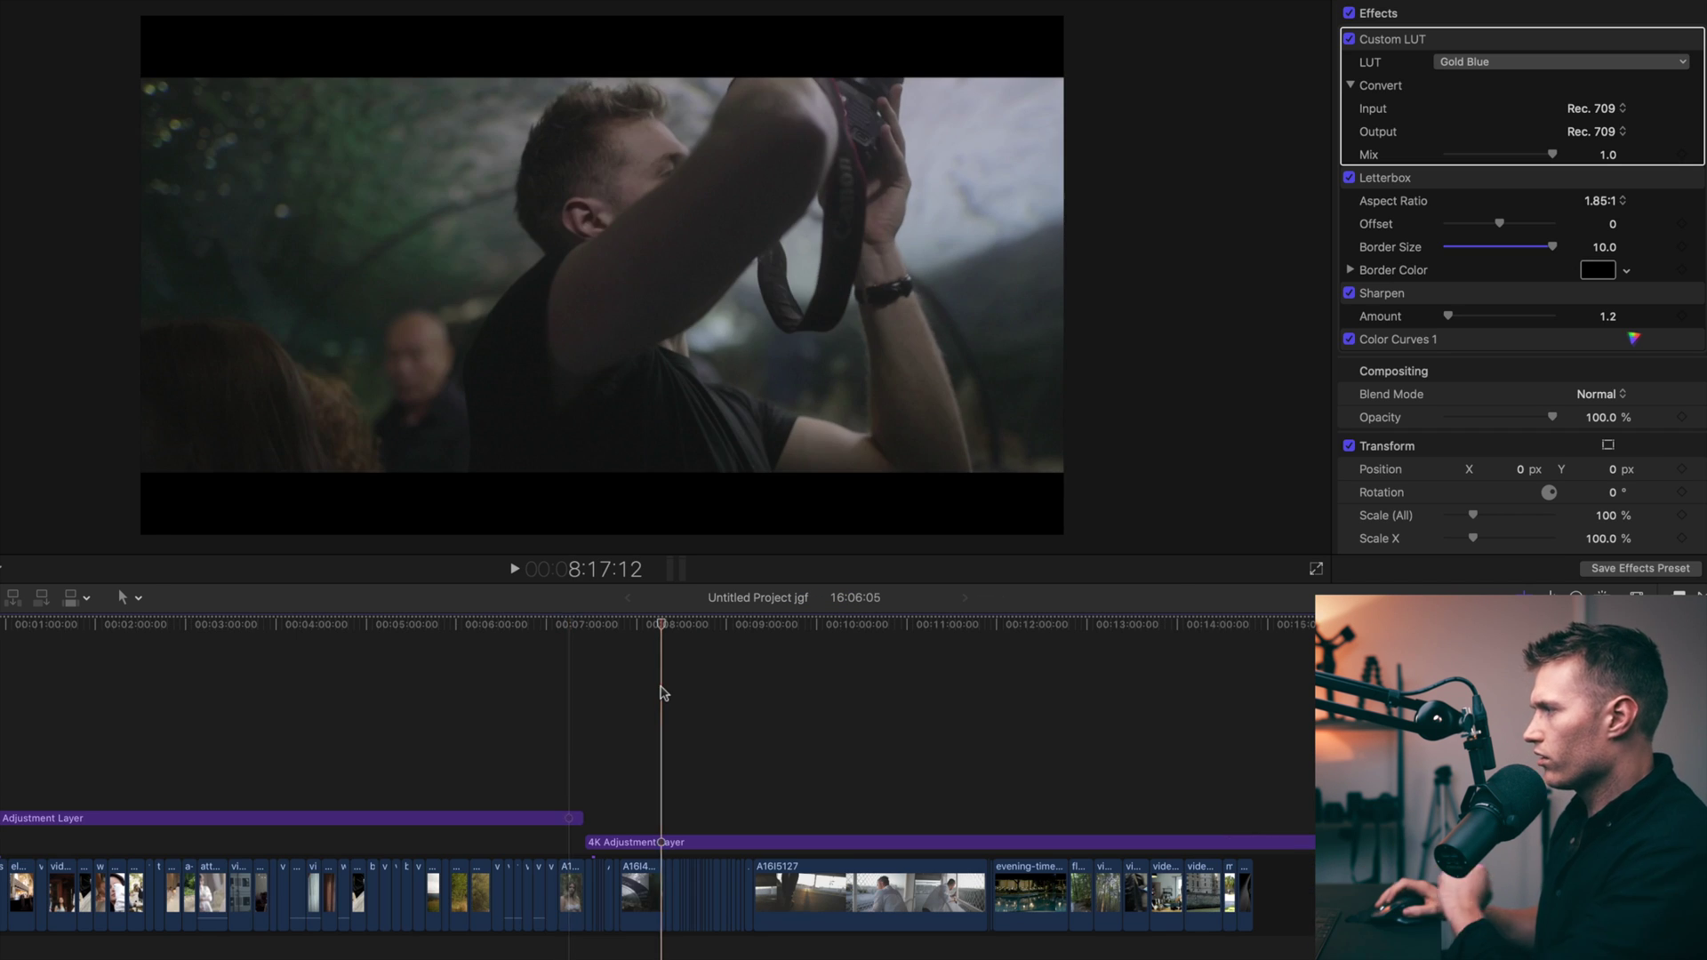
left_click(679, 842)
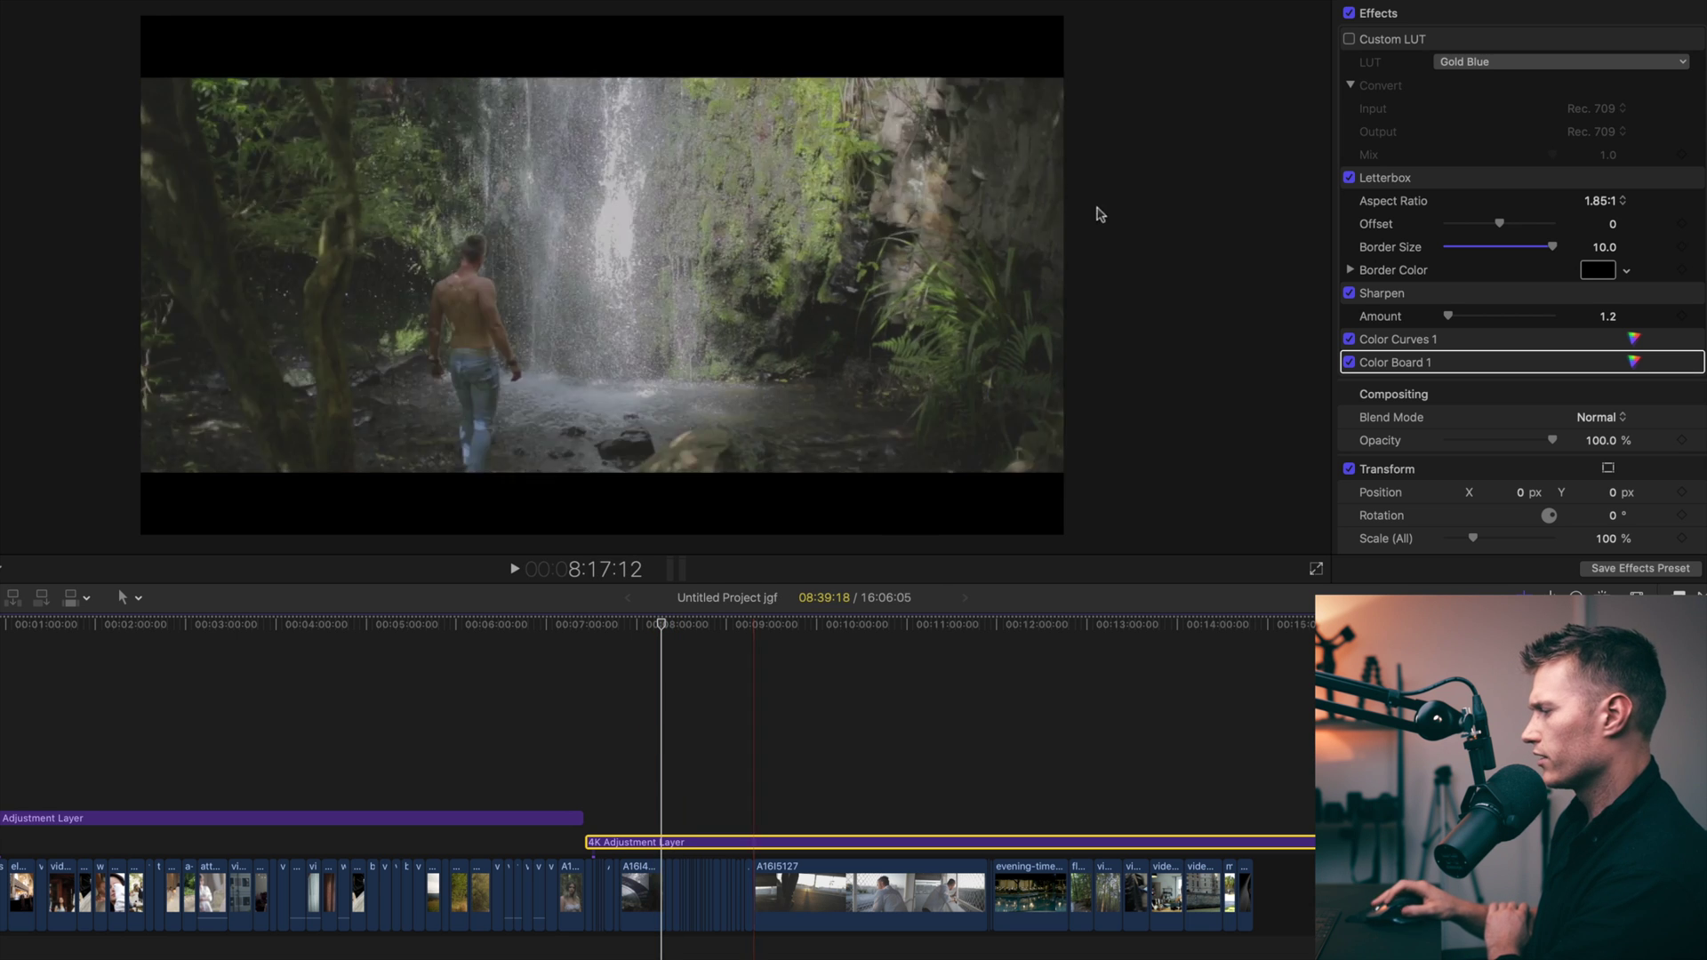
left_click(1349, 39)
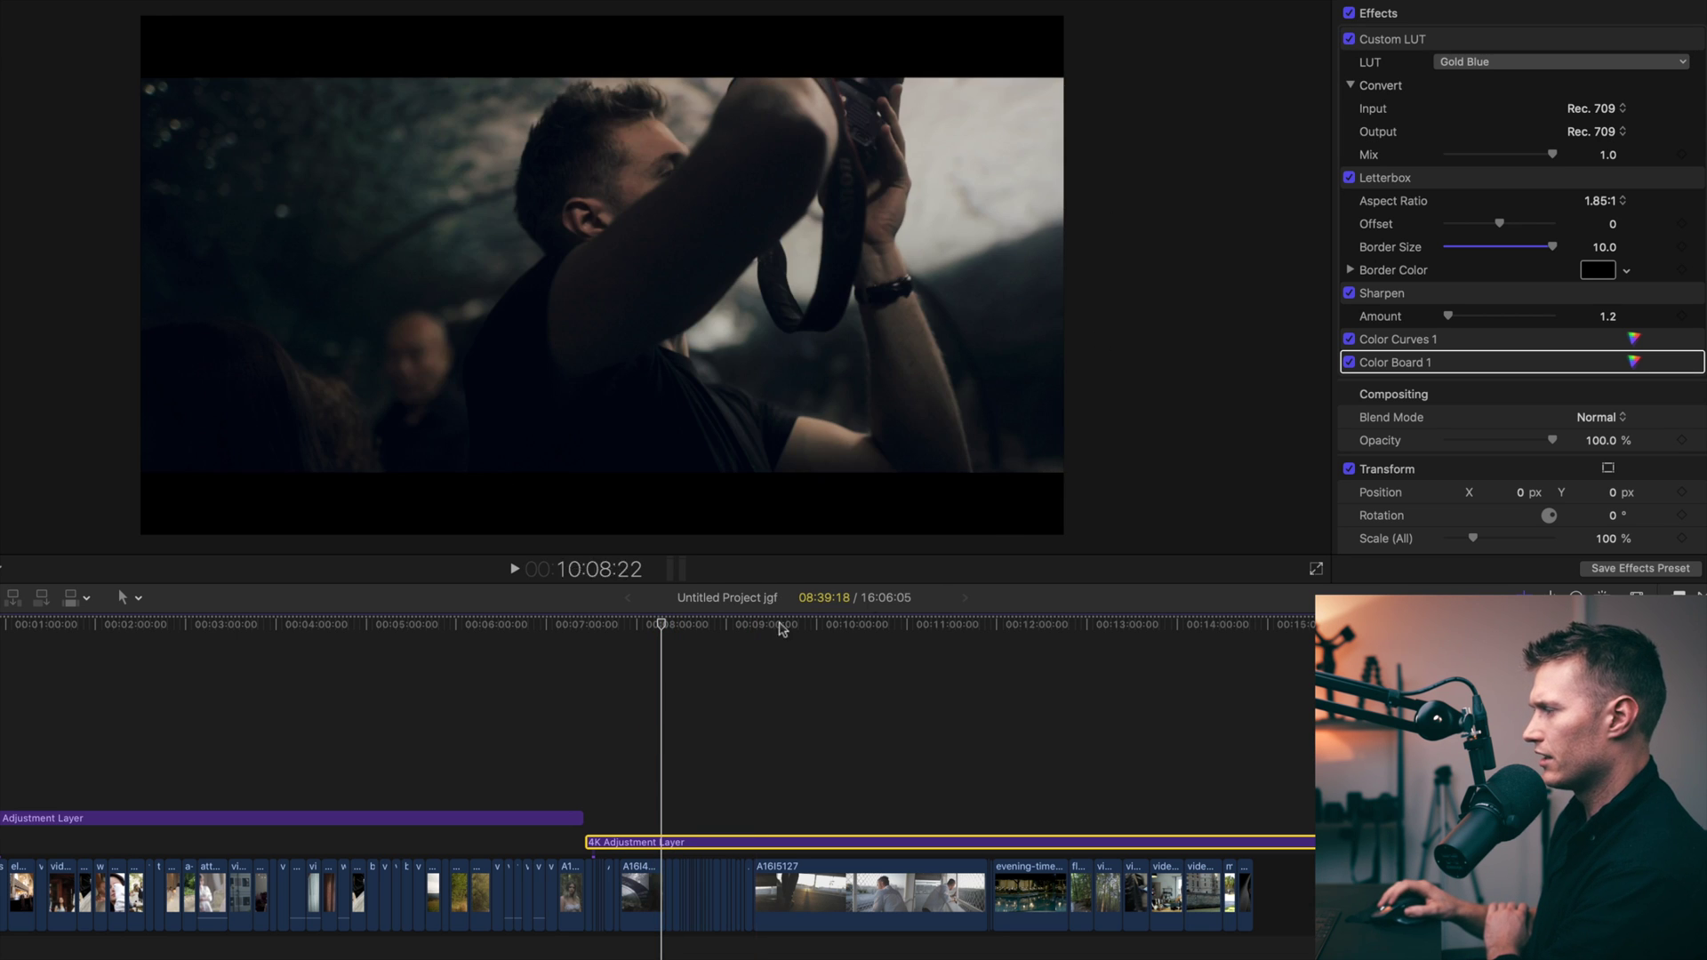
left_click(646, 625)
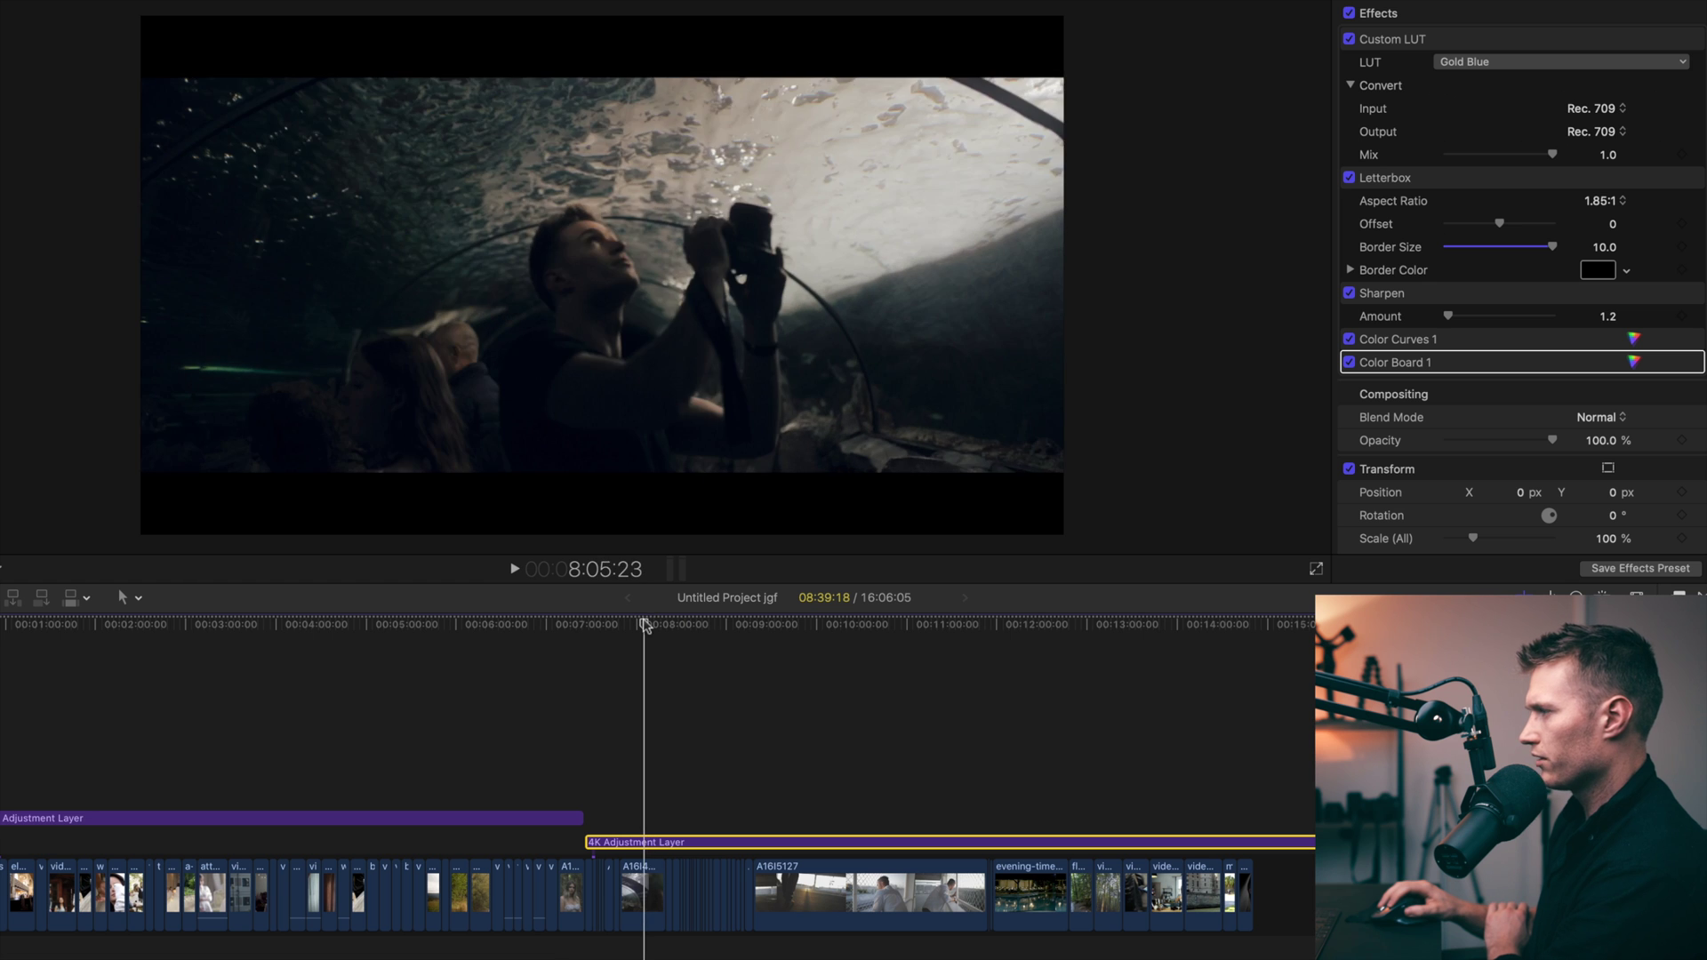
Review the rest of the aquarium photographer clip and scrub through clip A16I5127 of the man at the fence with the Gold Blue LUT on.
left_click_drag(646, 625, 648, 626)
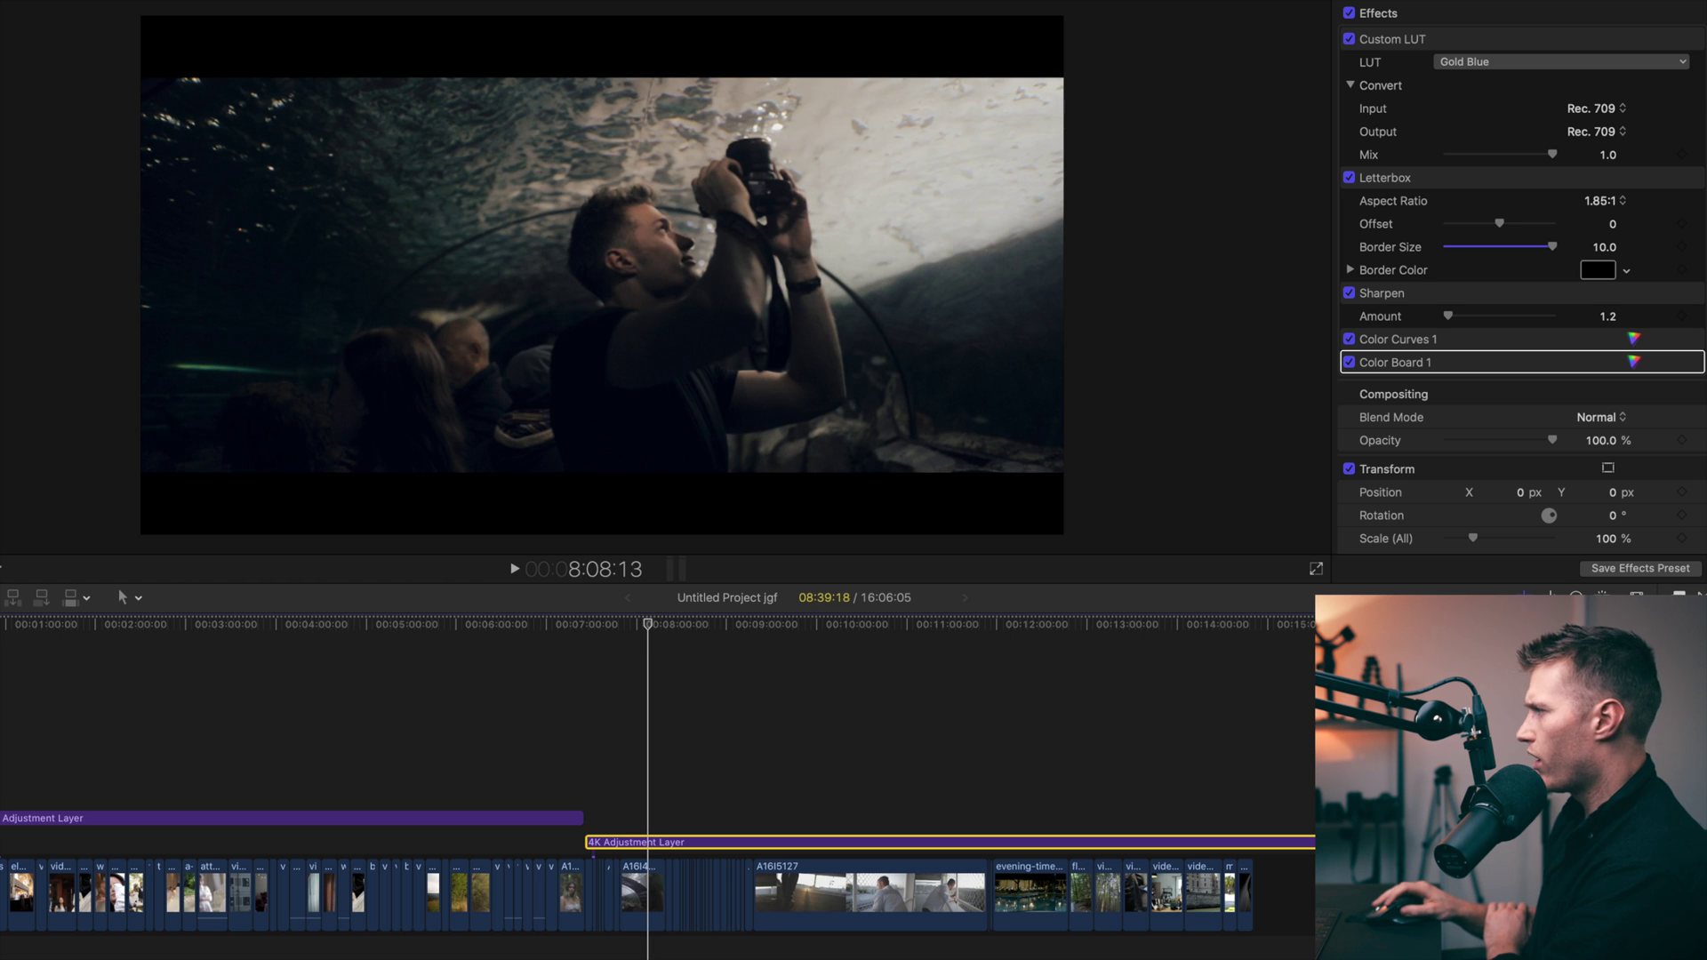
left_click(812, 711)
left_click_drag(813, 628, 932, 626)
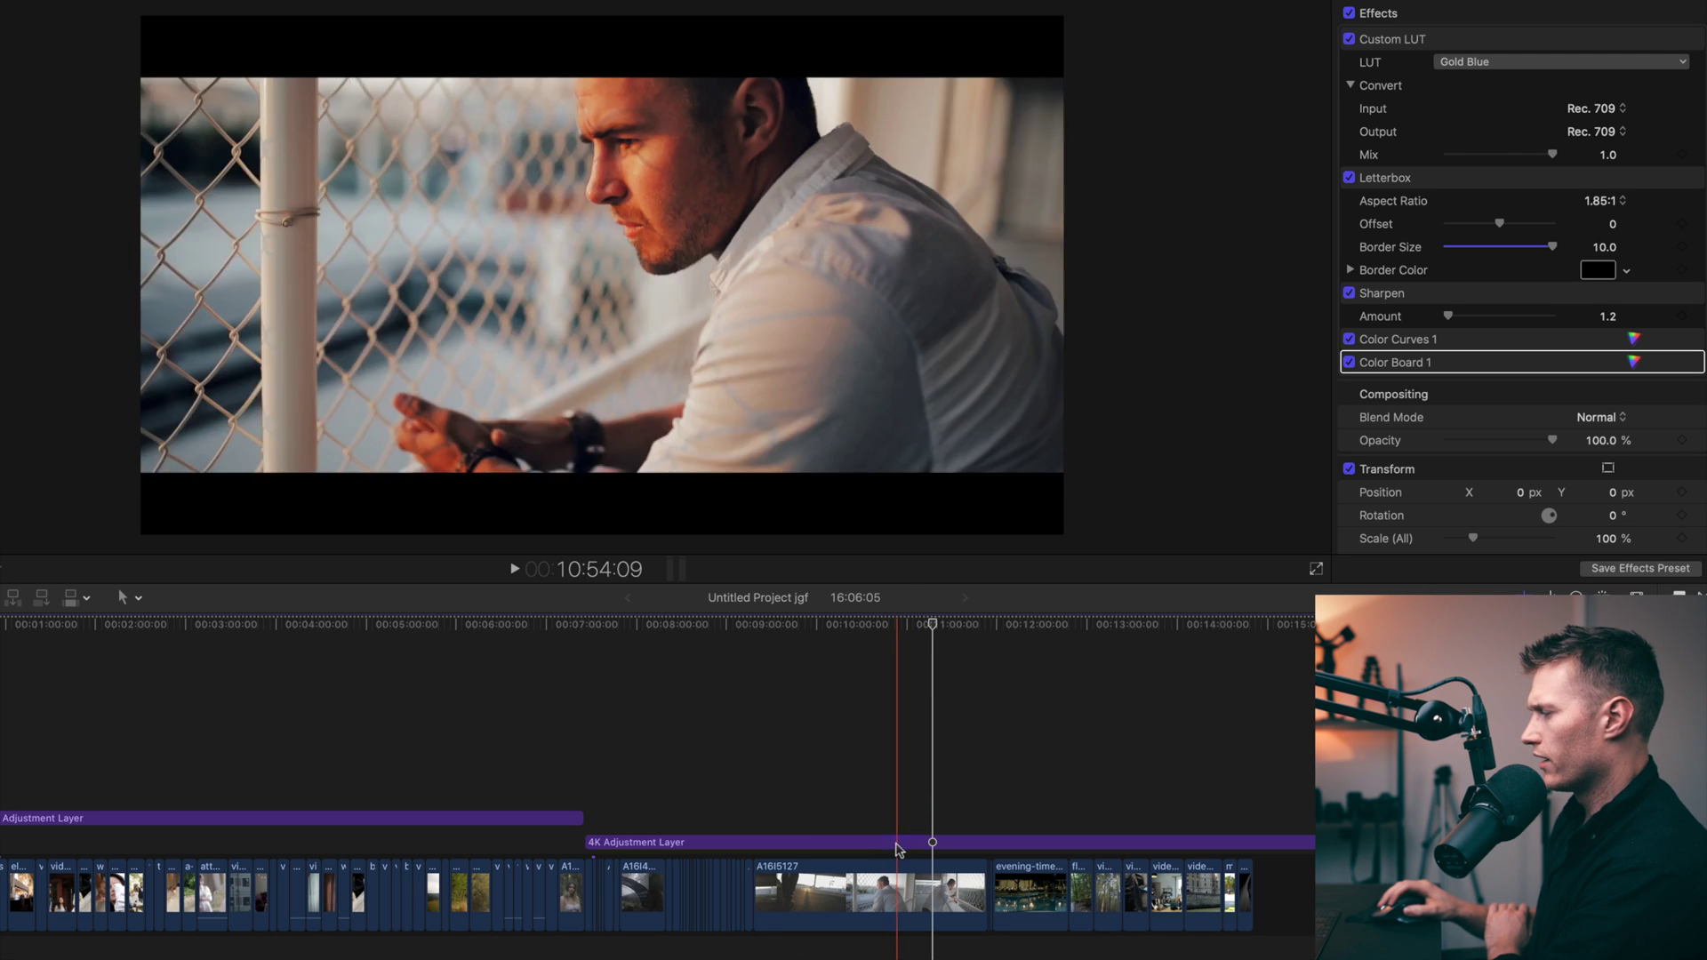
left_click(899, 842)
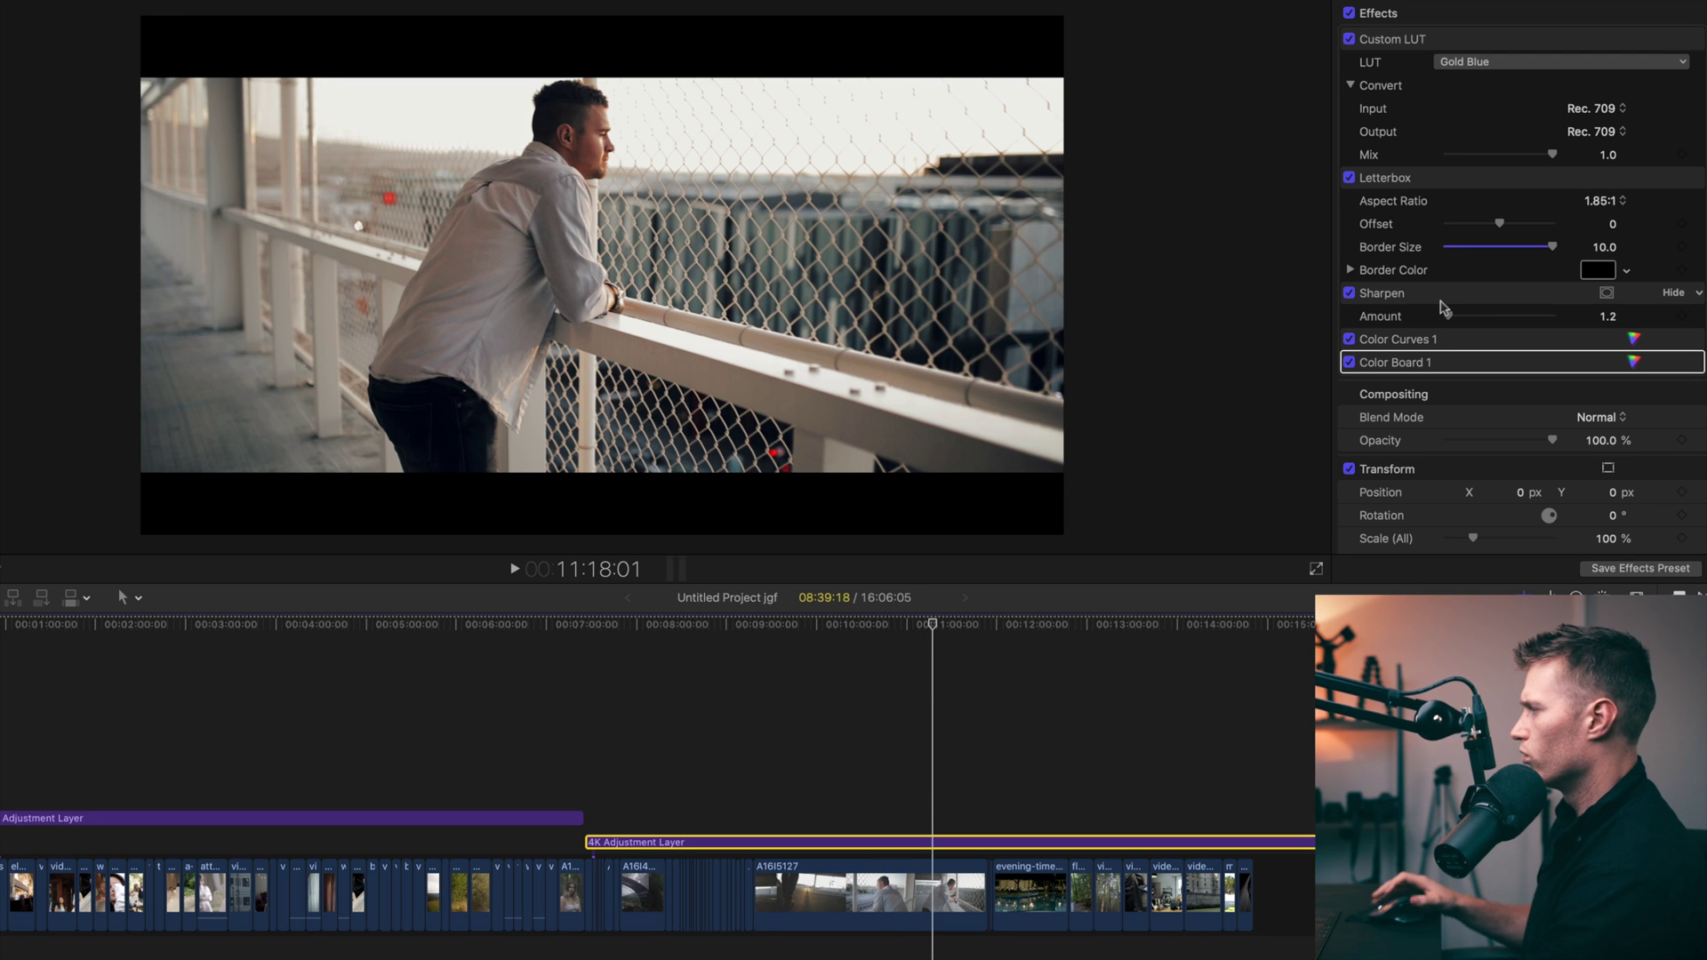
left_click(959, 890)
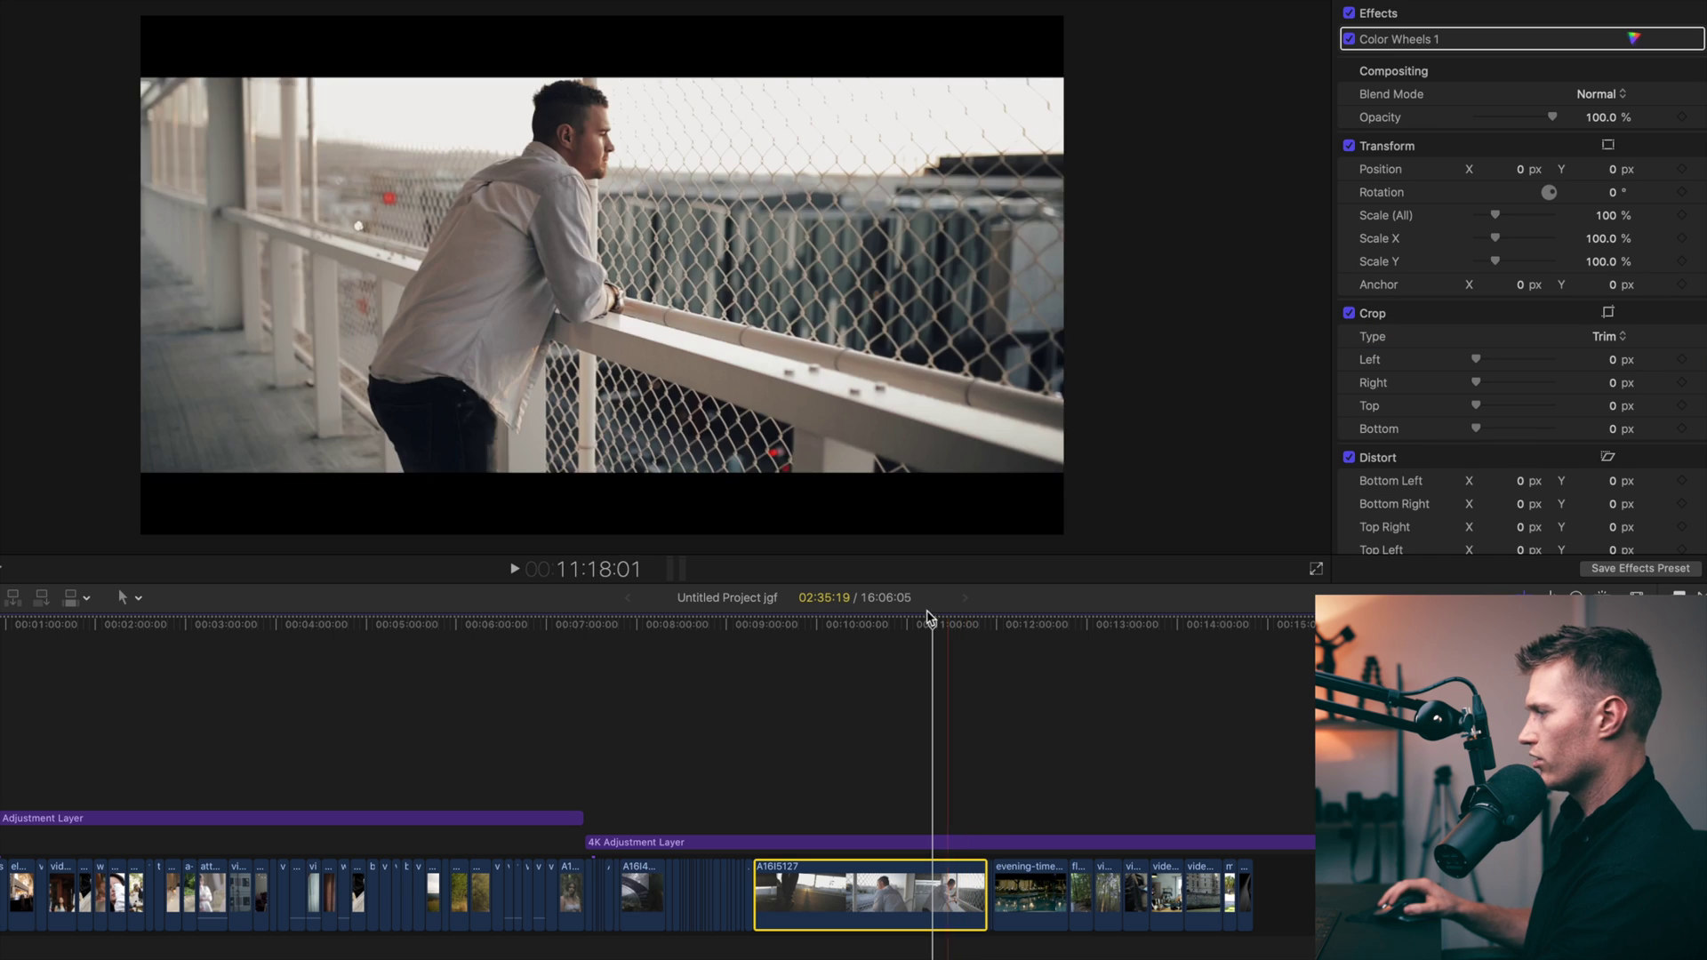
left_click_drag(932, 624, 764, 660)
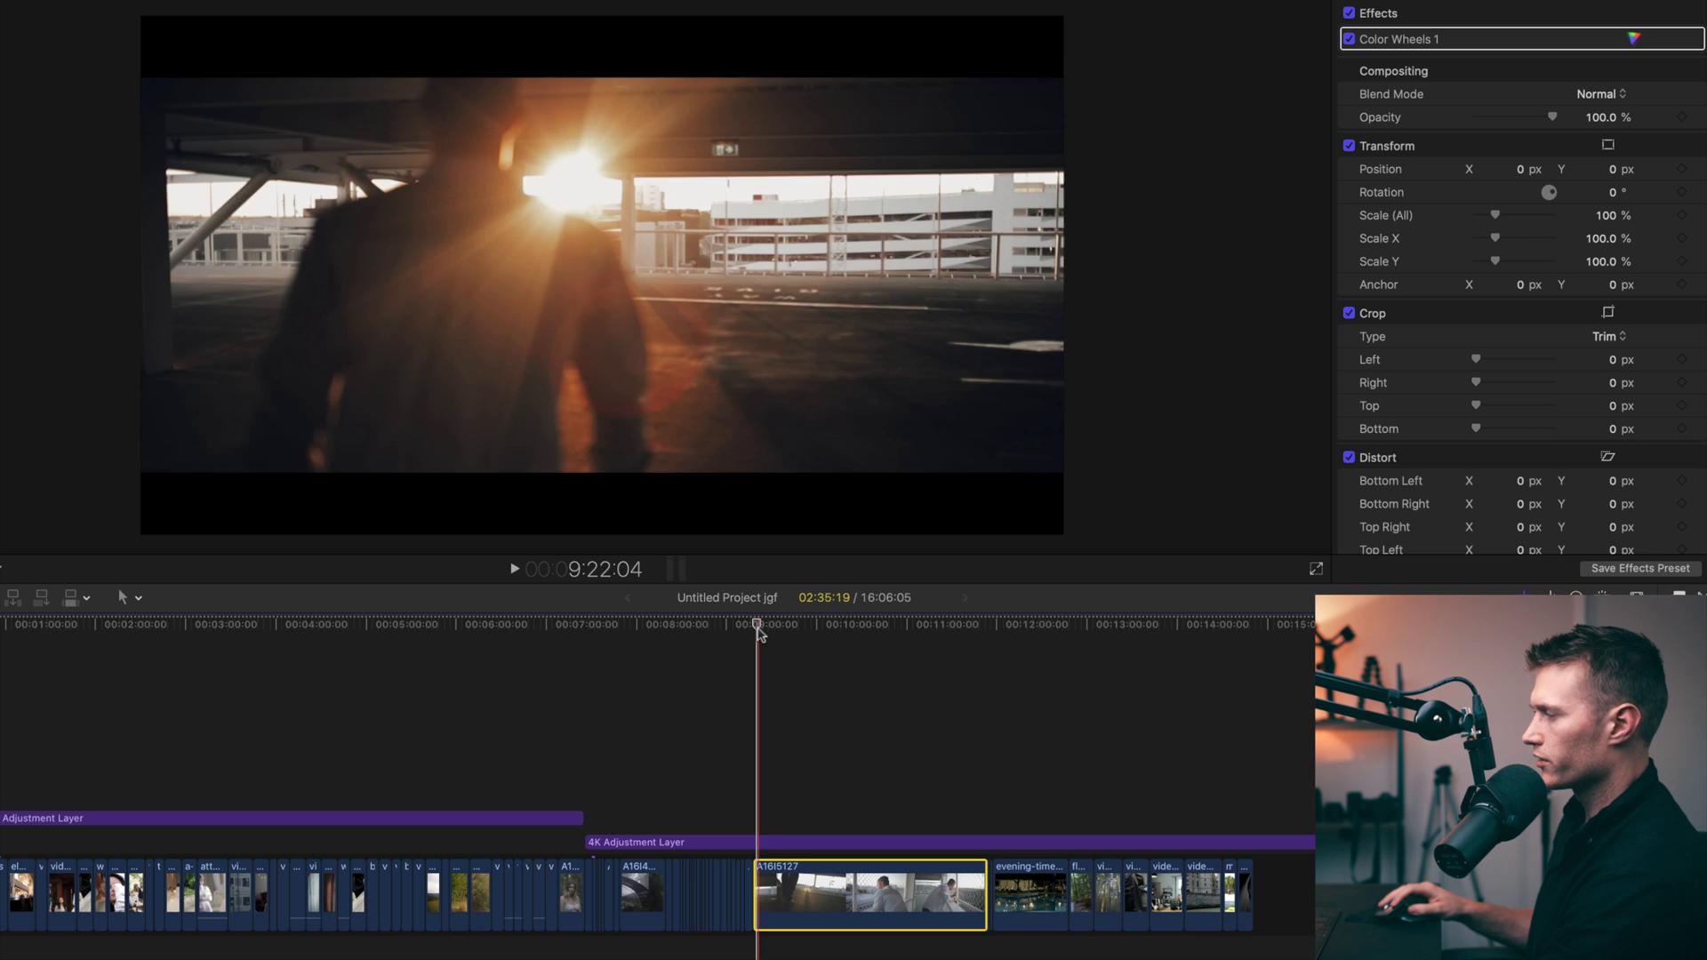
left_click_drag(755, 614, 888, 621)
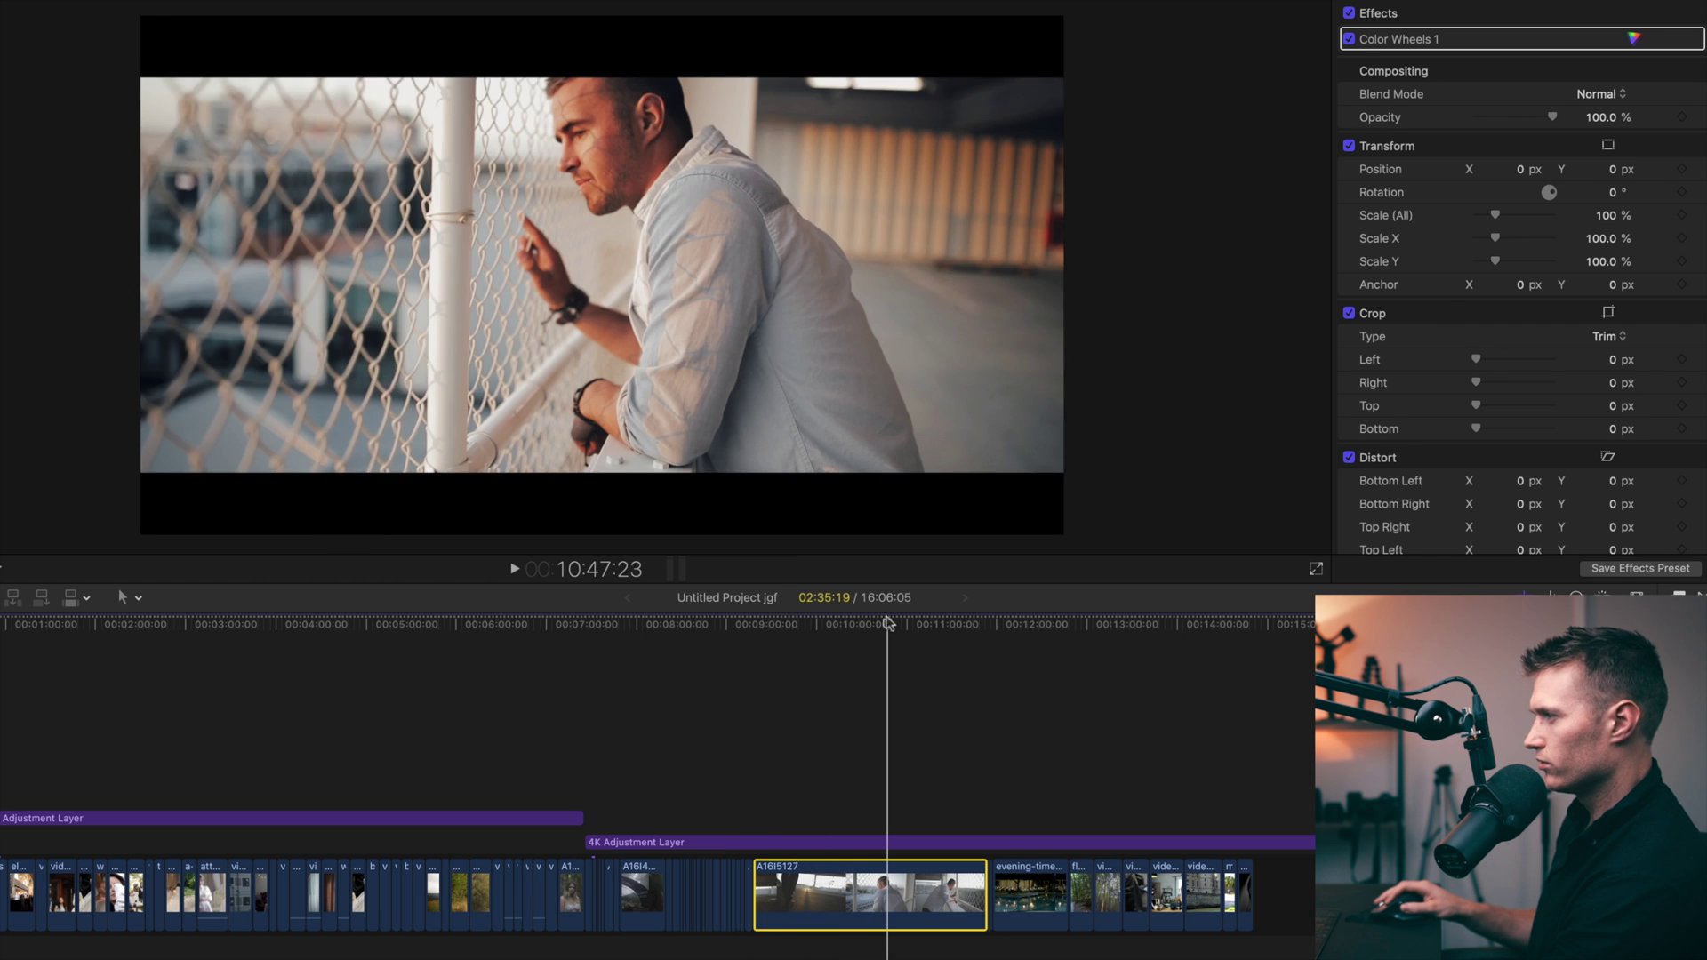
Turn off Color Board 1 on the 4K Adjustment Layer and compare several shots of clip A16I5127 with the Custom LUT off and on.
left_click(907, 843)
left_click(1349, 40)
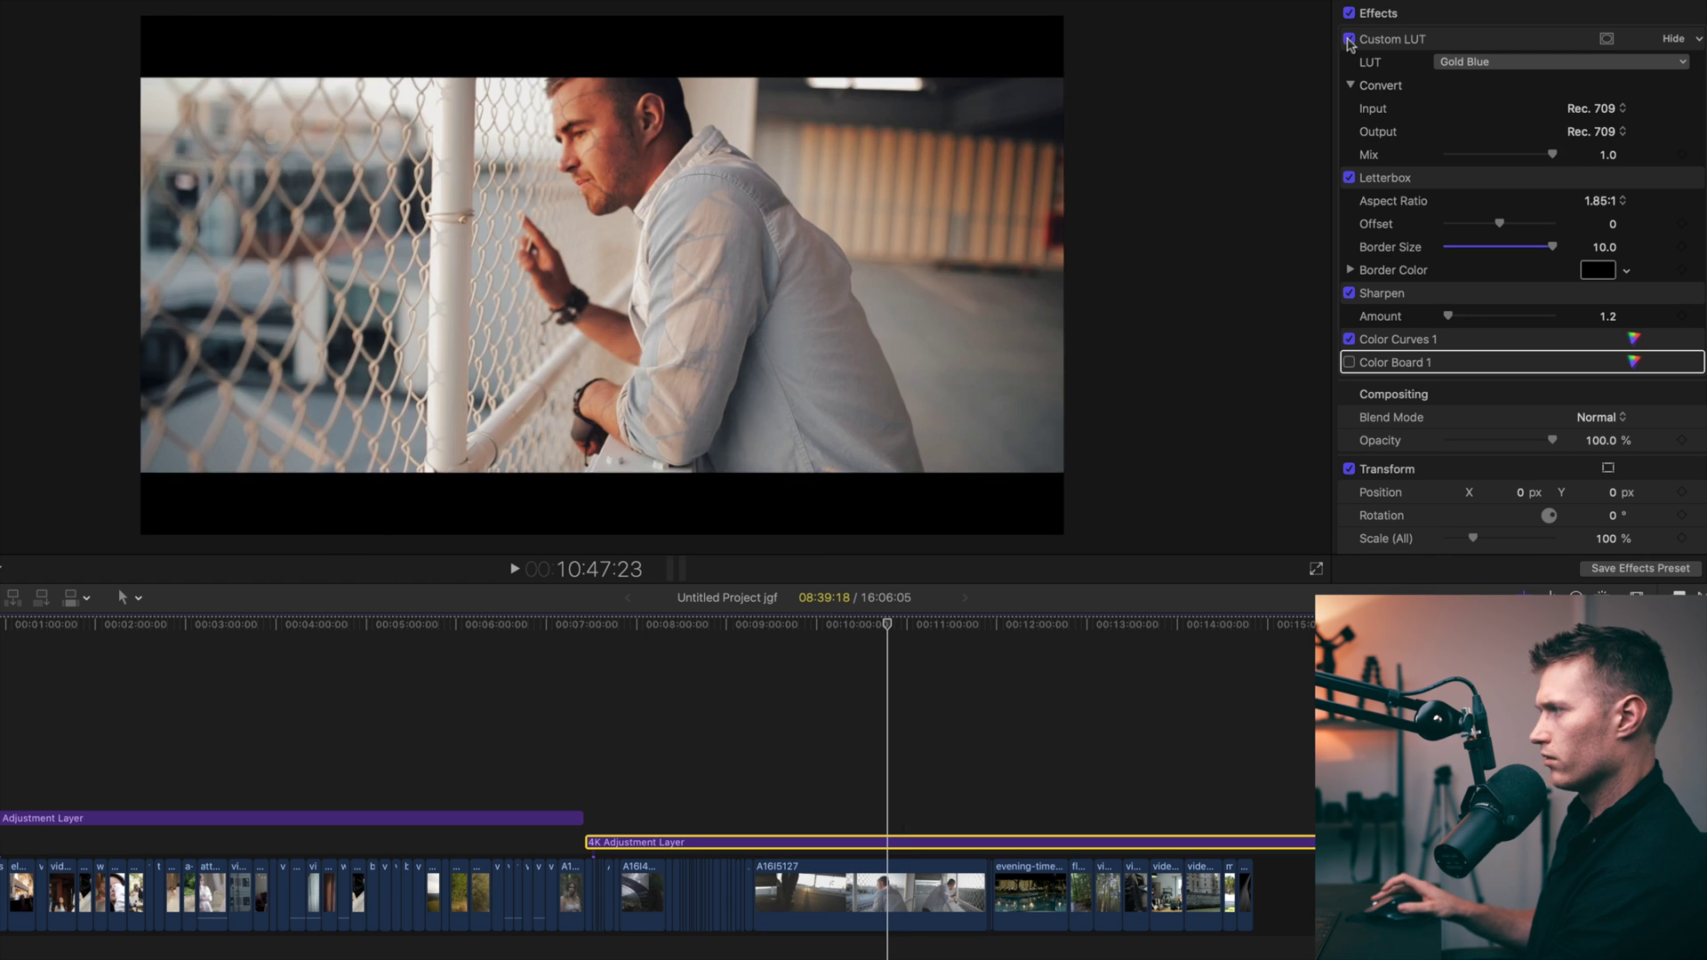
left_click_drag(889, 622, 916, 620)
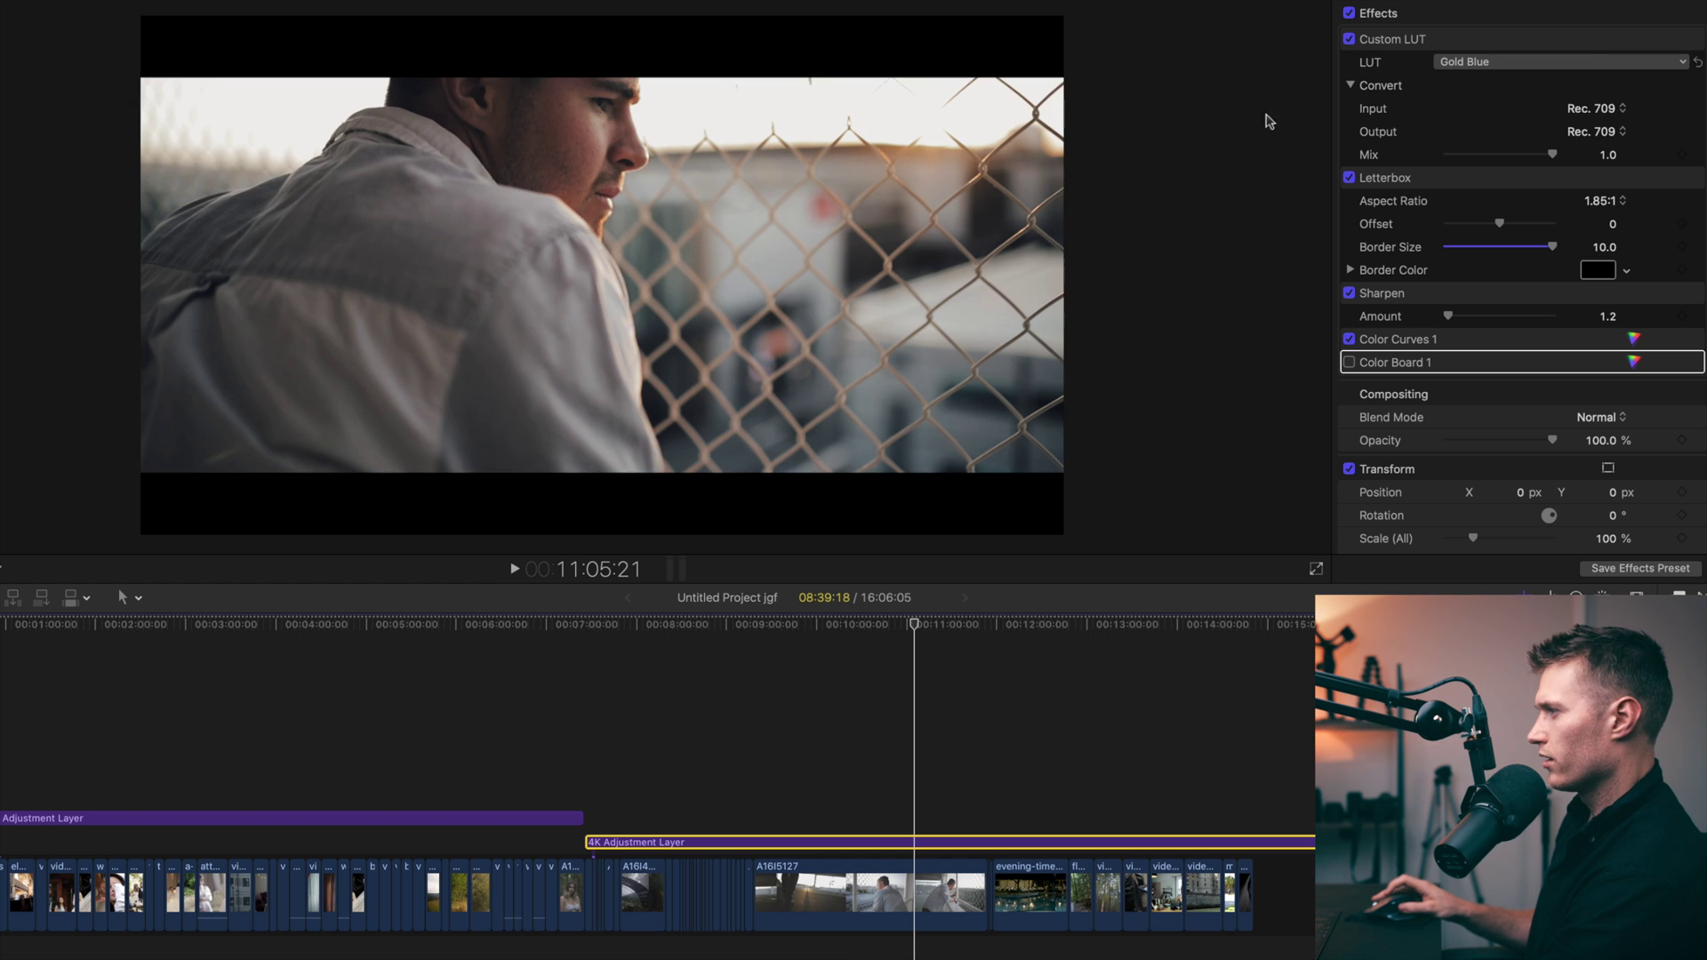
left_click(1350, 38)
left_click(1350, 39)
left_click_drag(935, 624, 930, 622)
left_click(1349, 40)
left_click(1349, 39)
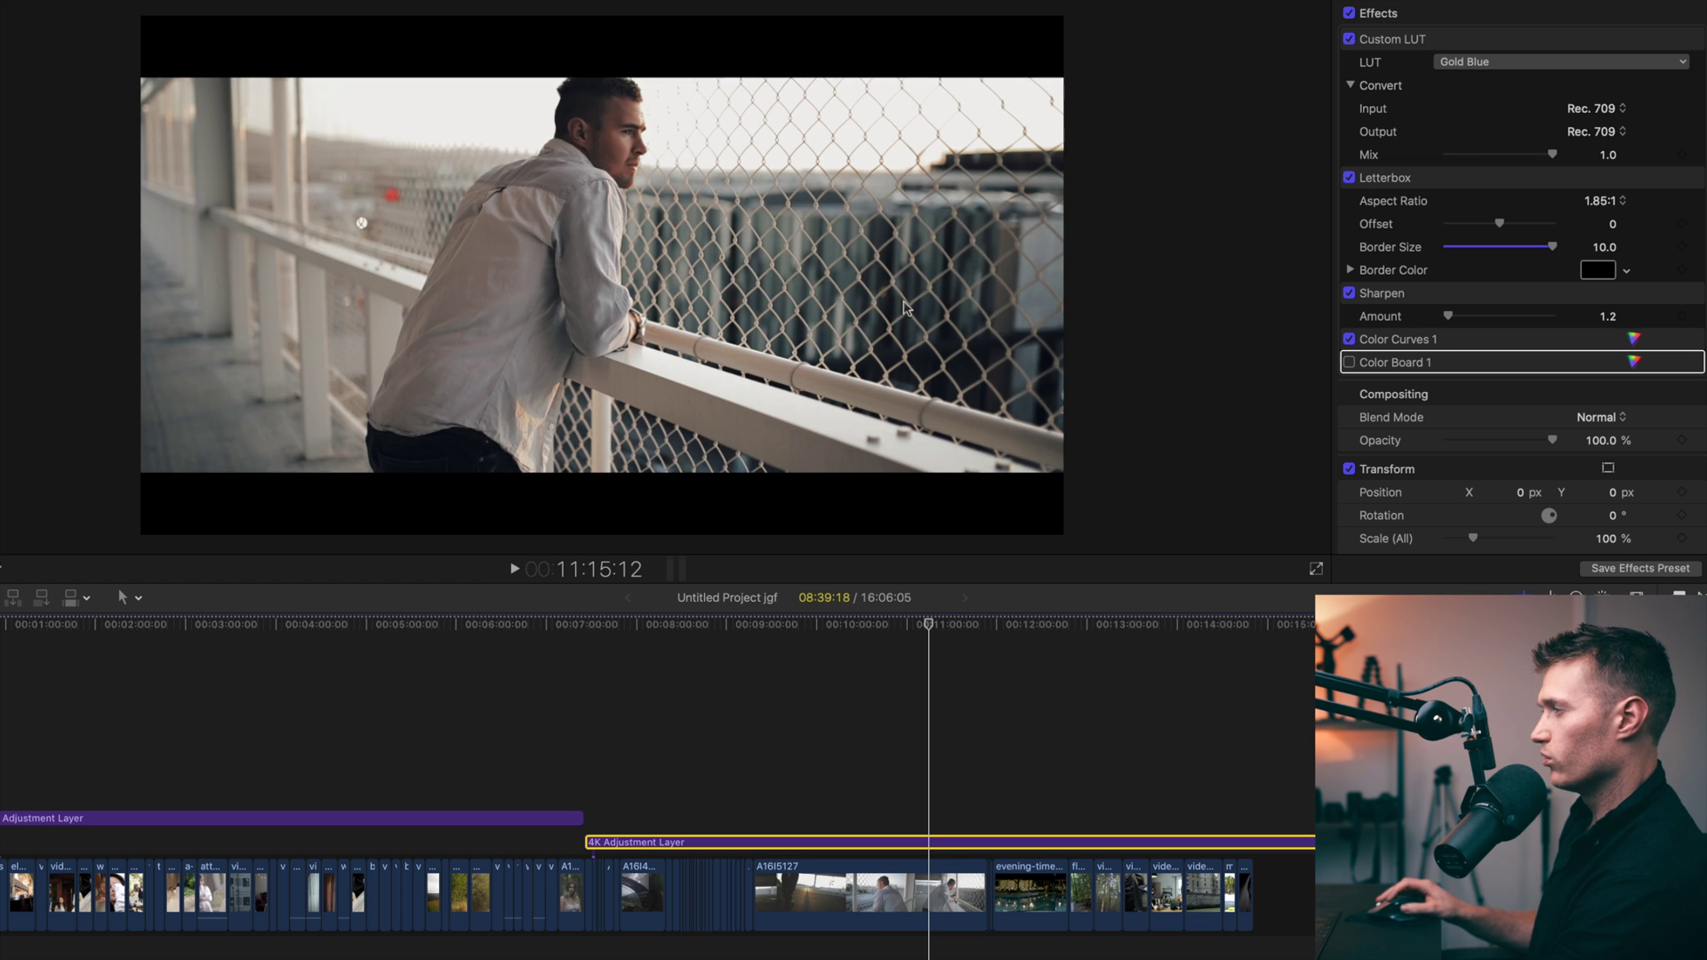
Compare the bamboo forest clip with the Custom LUT off and on, and check the clip of the woman in the kitchen.
left_click_drag(932, 625, 1115, 628)
left_click(1349, 39)
left_click(1349, 39)
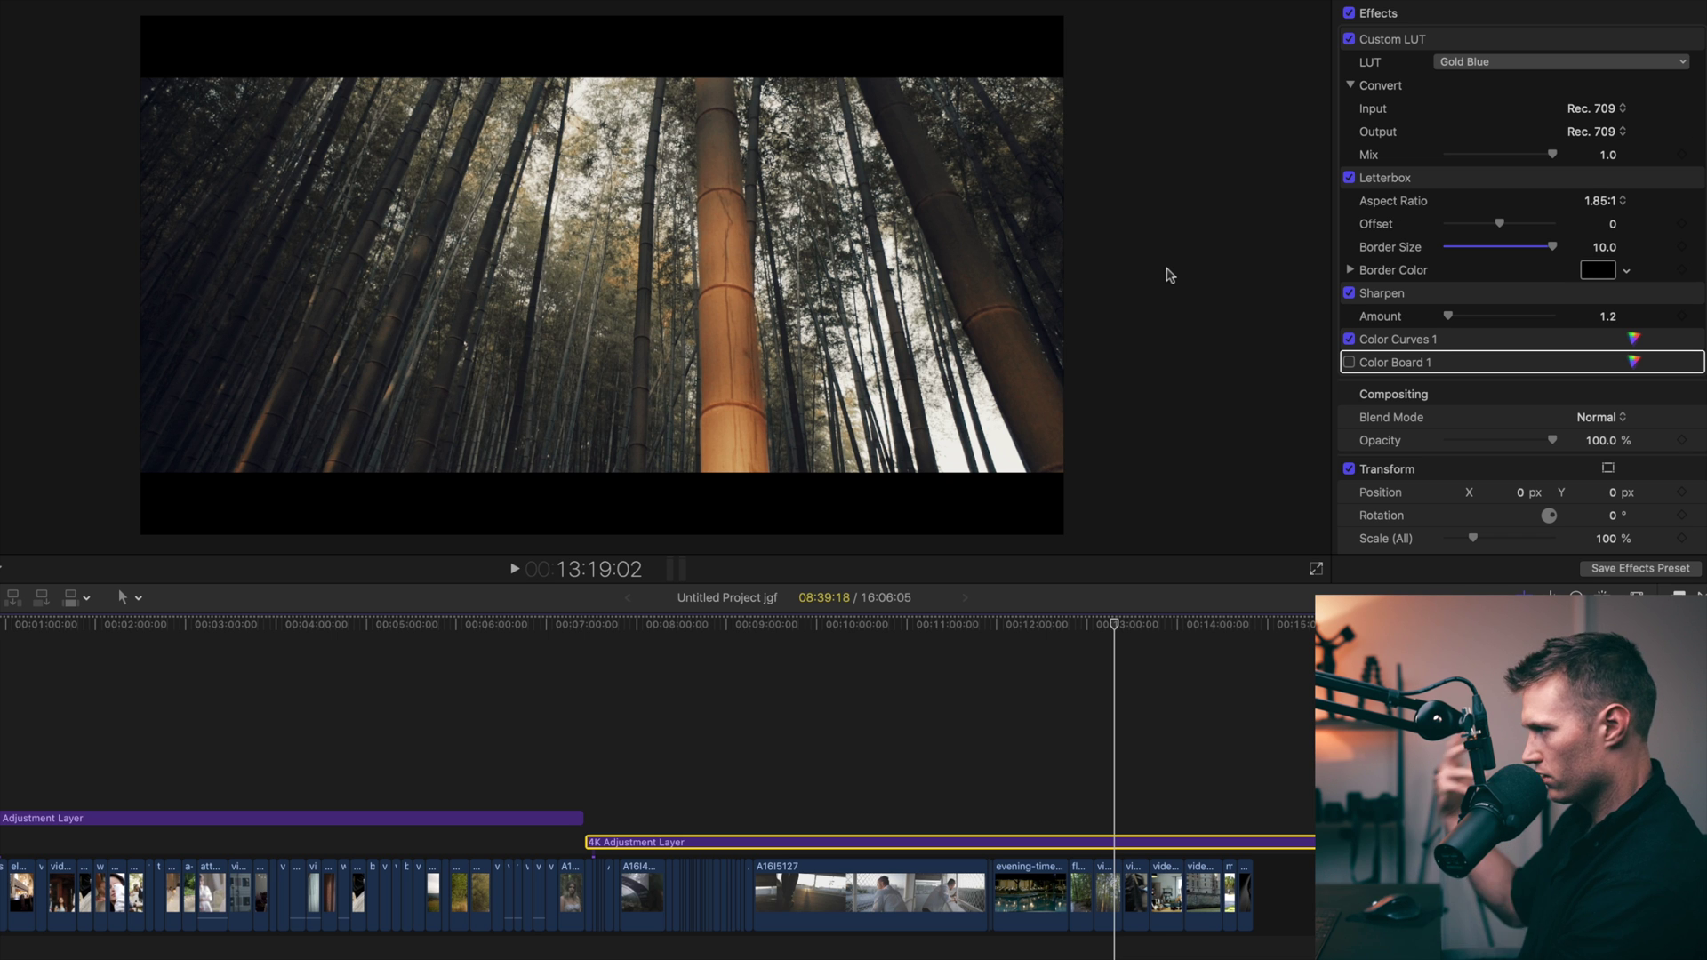
left_click_drag(1116, 627, 1166, 625)
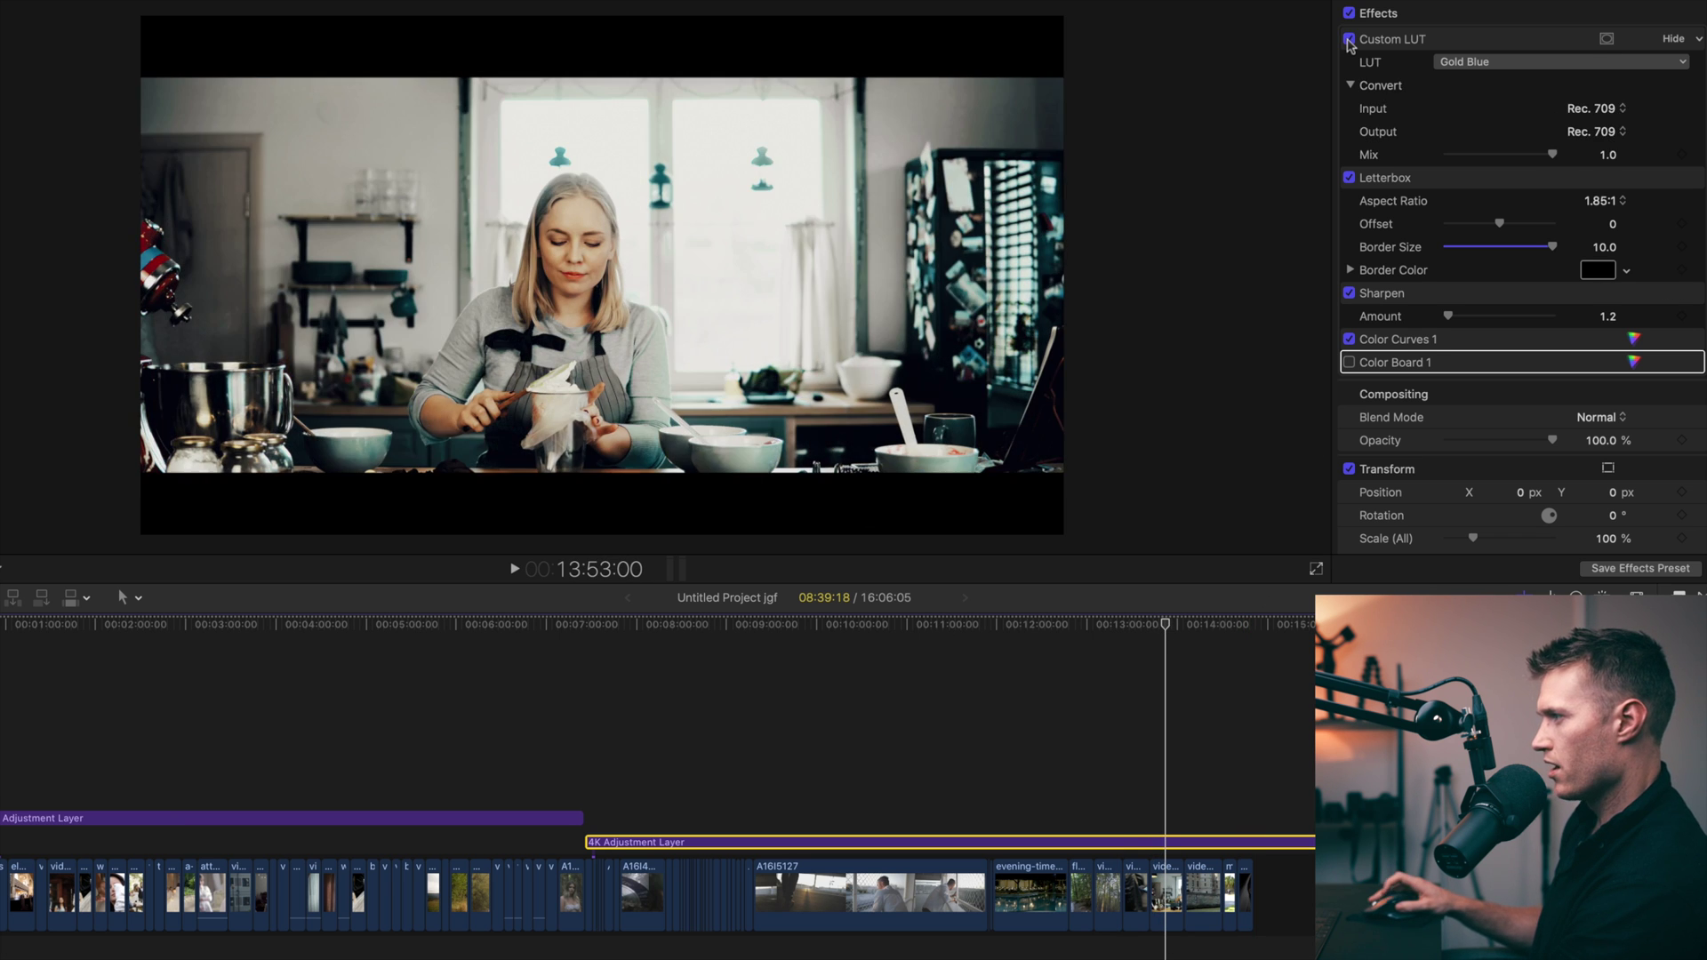
Set the Color Board 1 exposure of the mail carrier clip to highlights -69% and midtones 27%.
left_click(1228, 627)
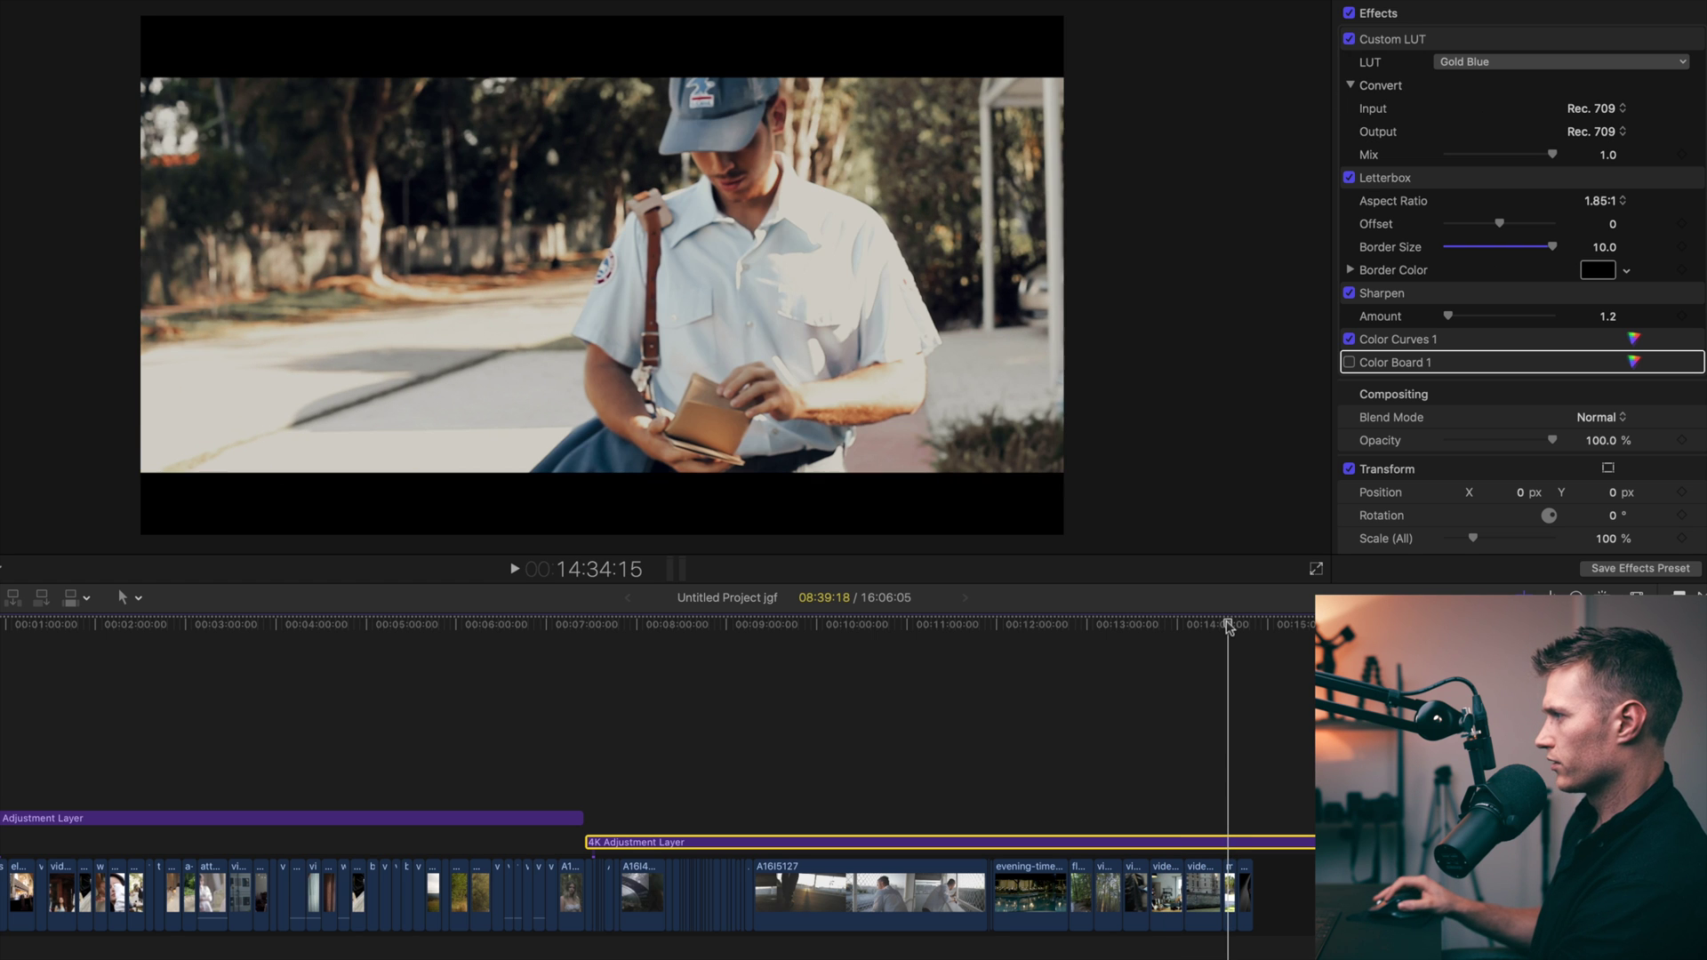
left_click(1230, 894)
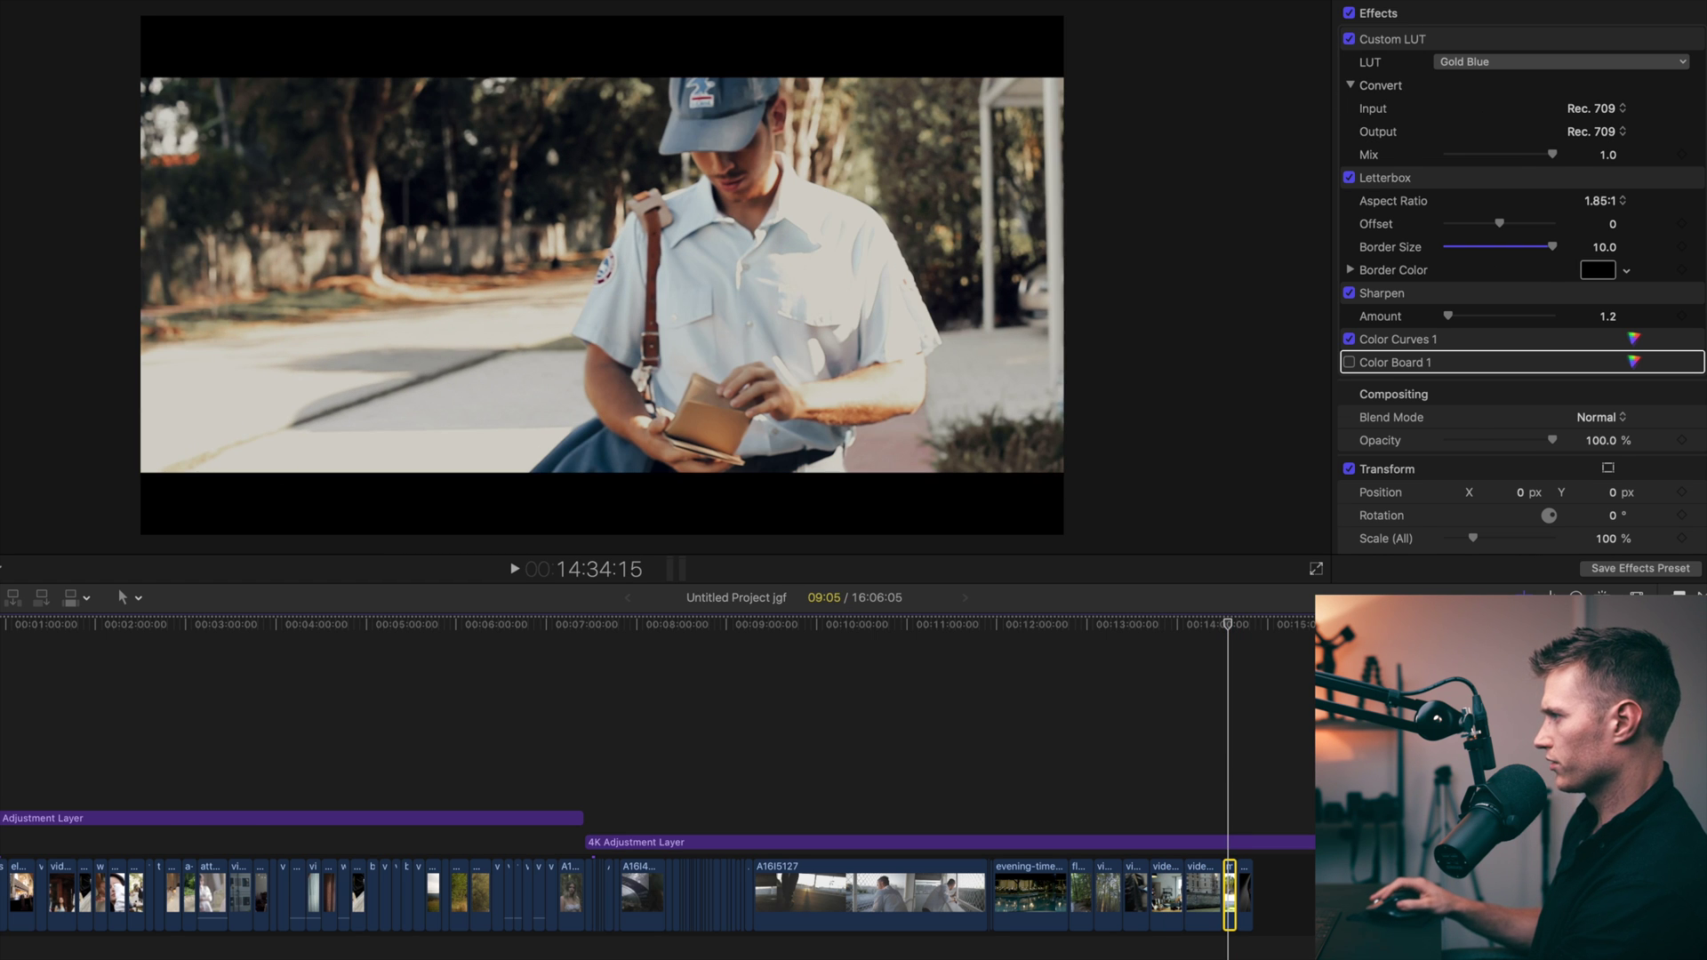
left_click(1447, 59)
double_click(1437, 39)
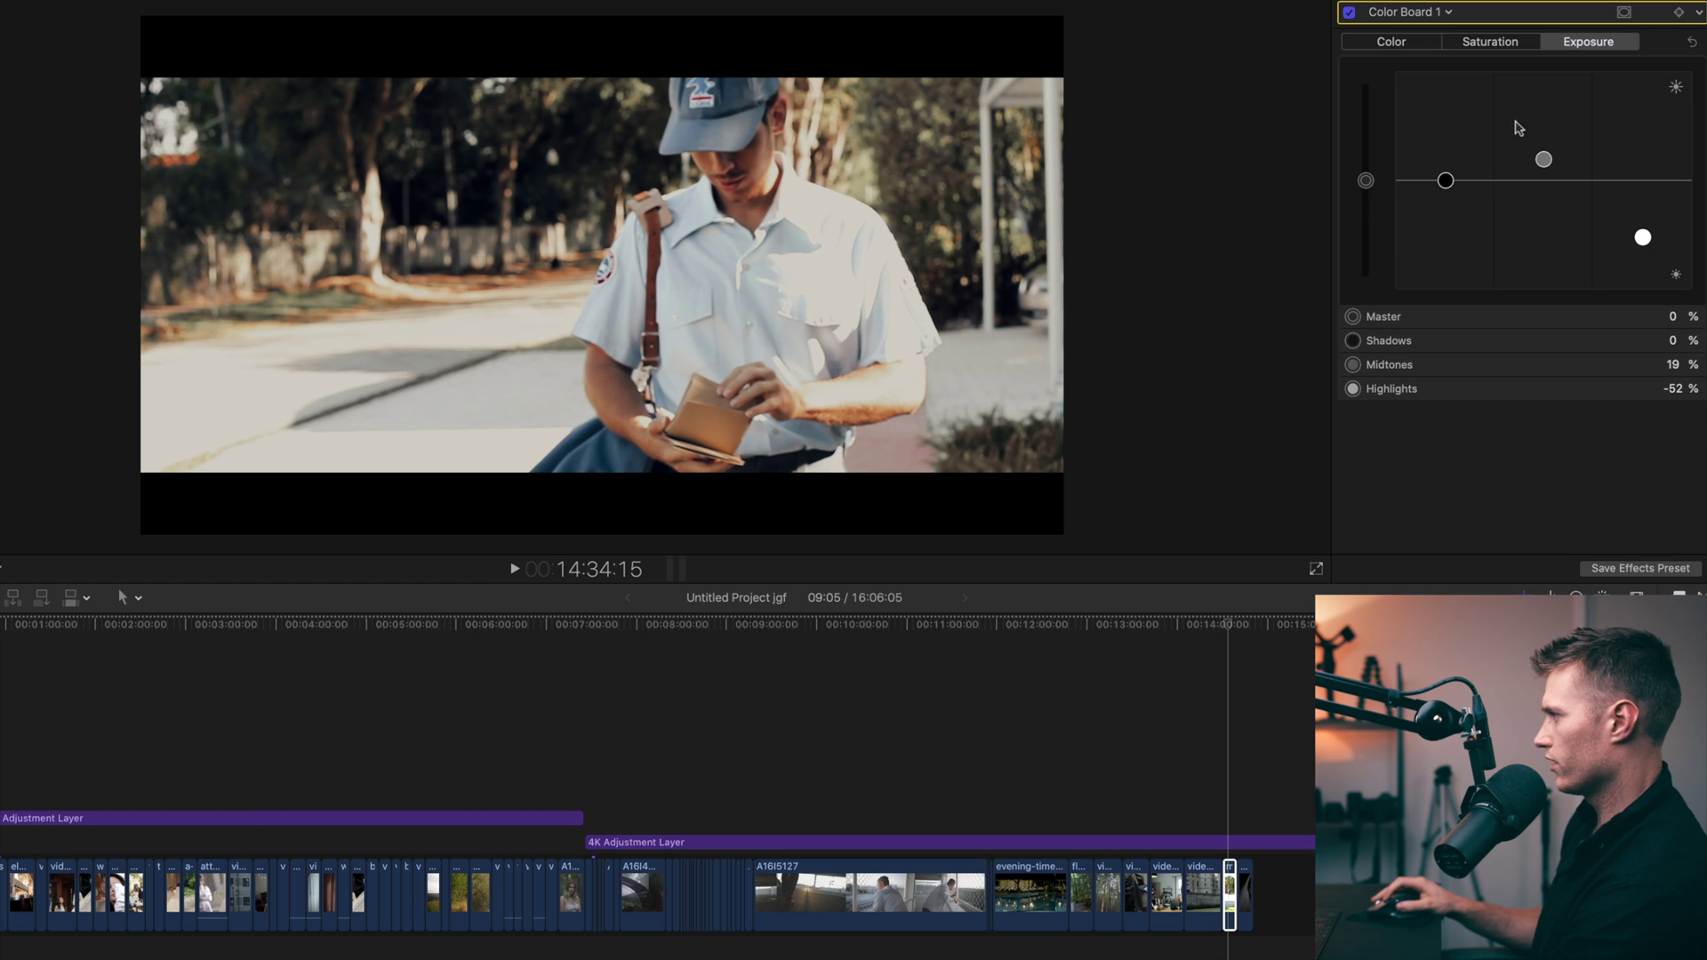
left_click_drag(1633, 233, 1641, 254)
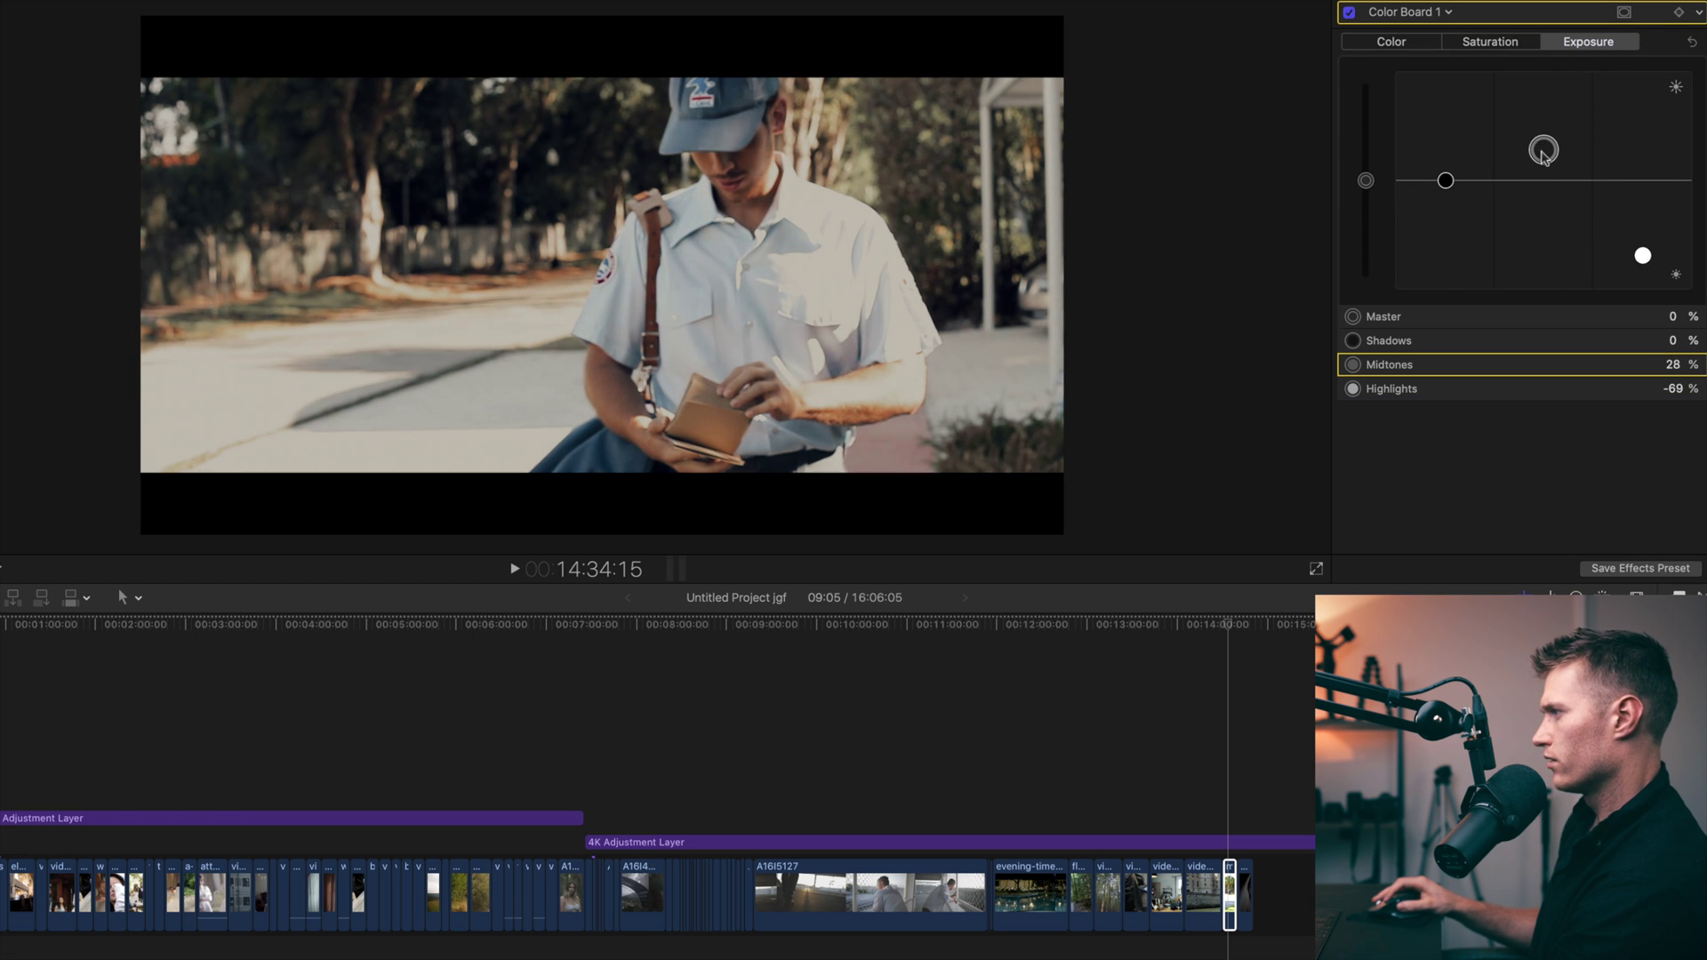
left_click_drag(1544, 157, 1544, 158)
Compare the mail carrier clip with the 4K Adjustment Layer's Custom LUT off and on.
left_click_drag(1230, 626, 1233, 628)
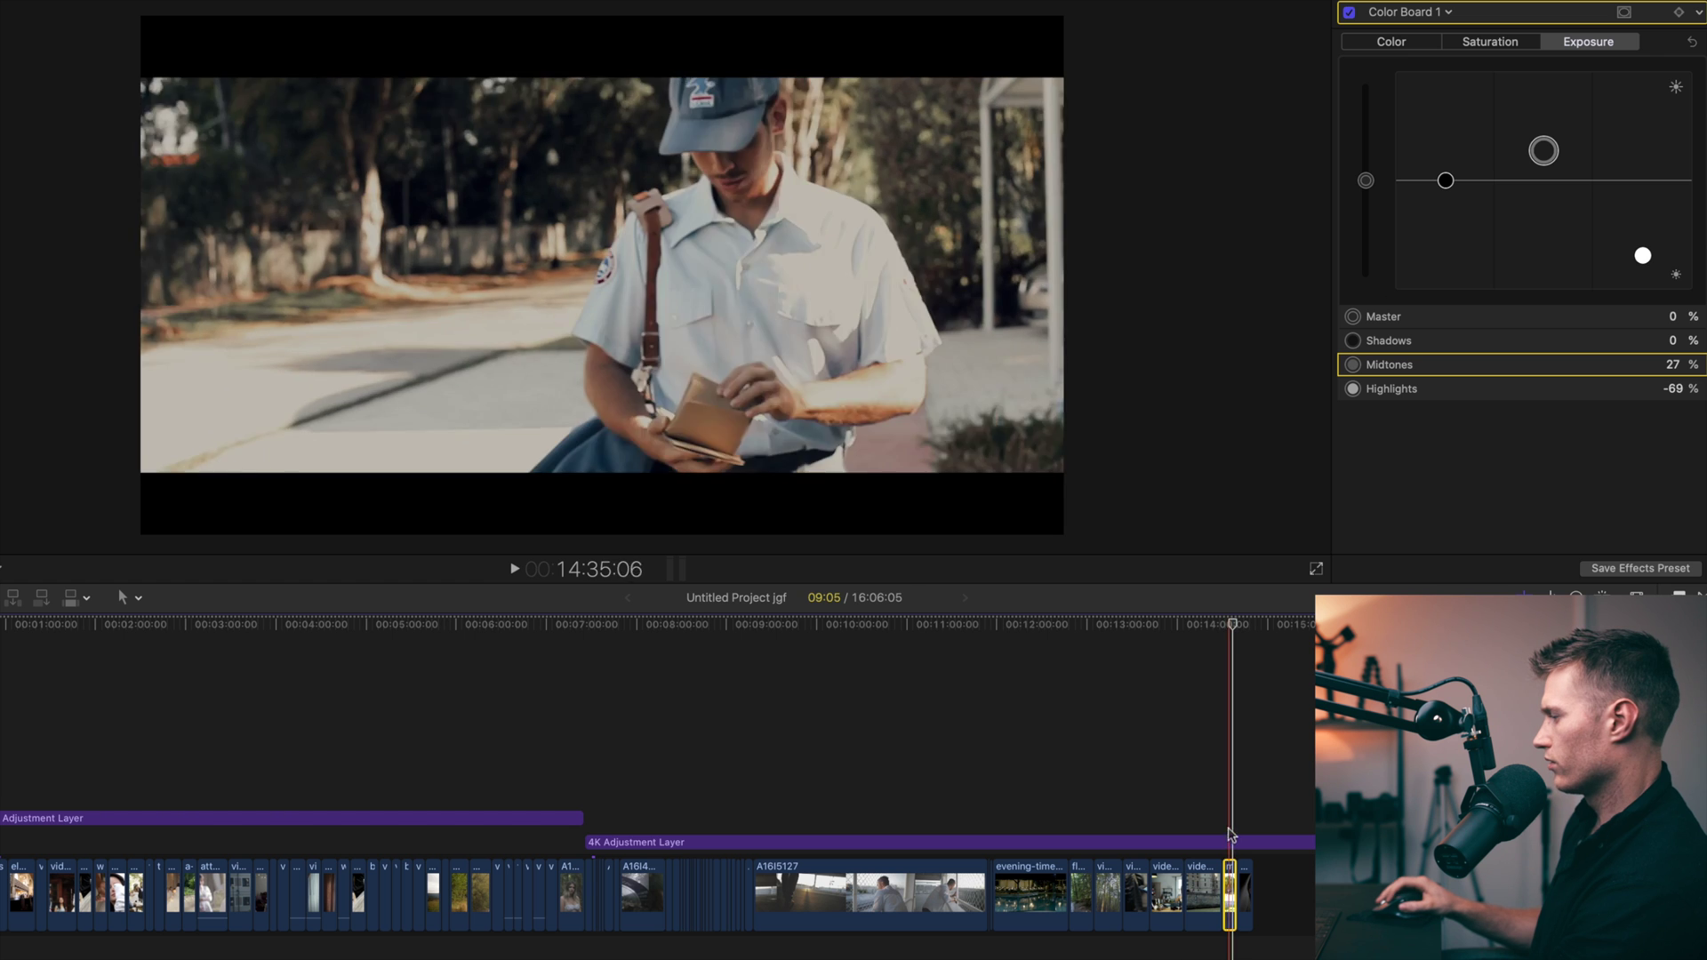
left_click(1231, 841)
left_click(1349, 40)
left_click(1349, 40)
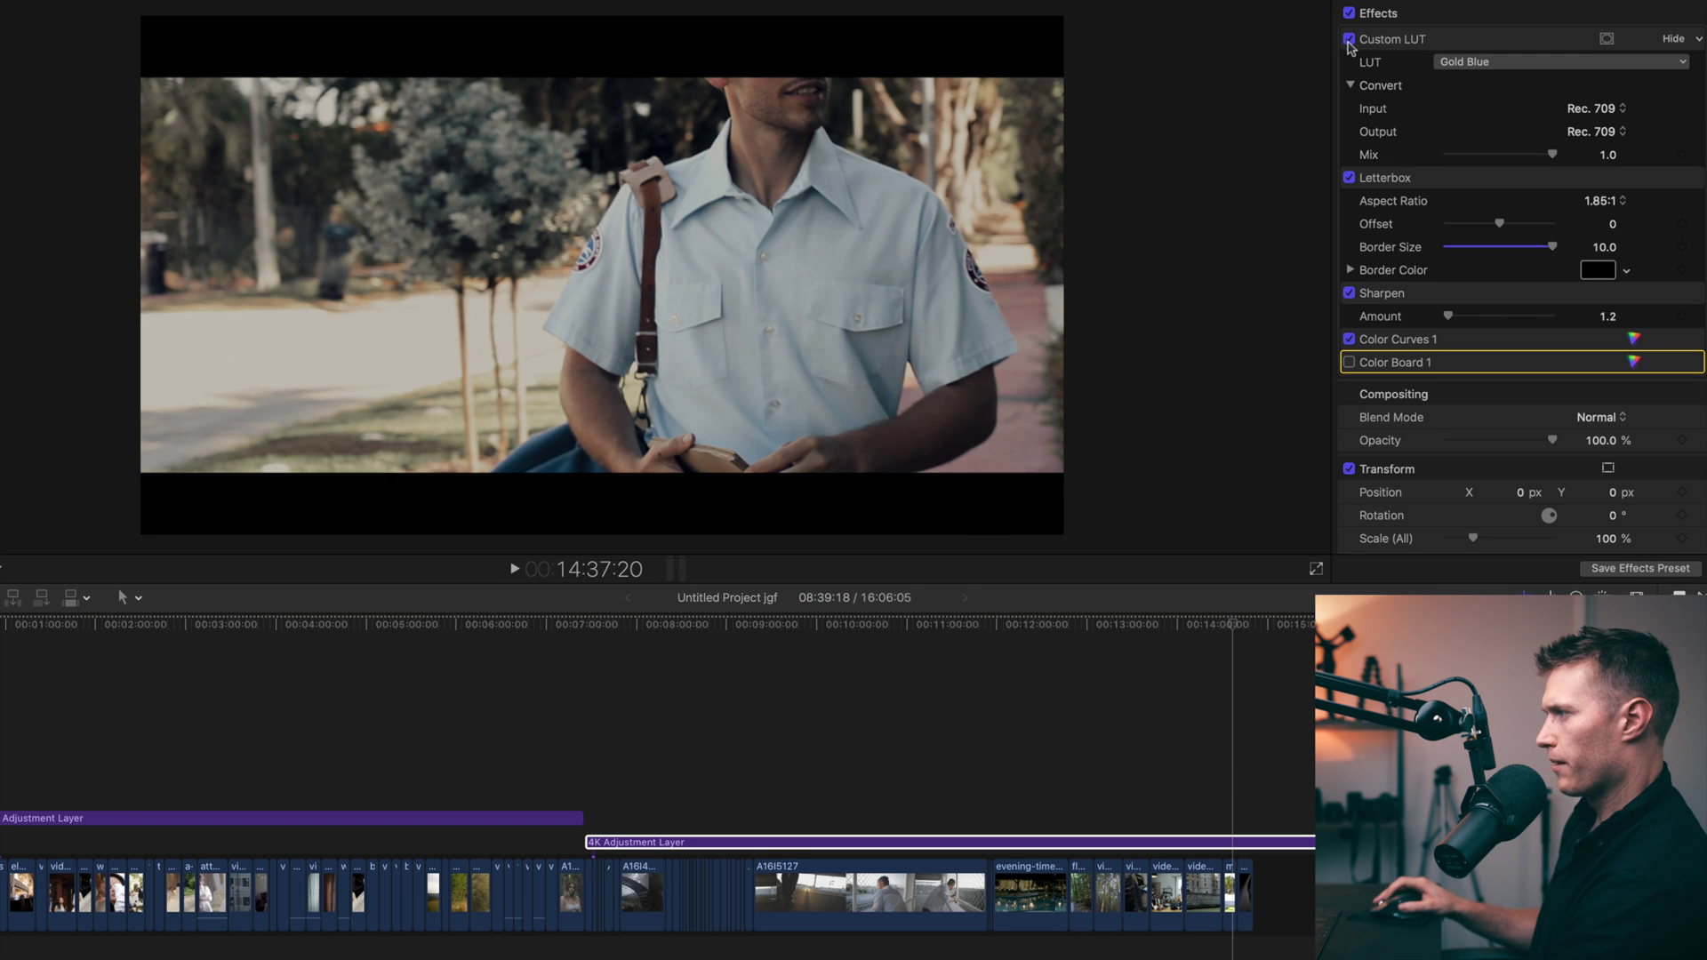
Compare the clip of the boy under the blanket with the Custom LUT off and on, and return to the beginning of the project.
mouse_move(1261, 627)
left_mouse_down()
mouse_move(1224, 627)
mouse_move(1247, 630)
left_mouse_up()
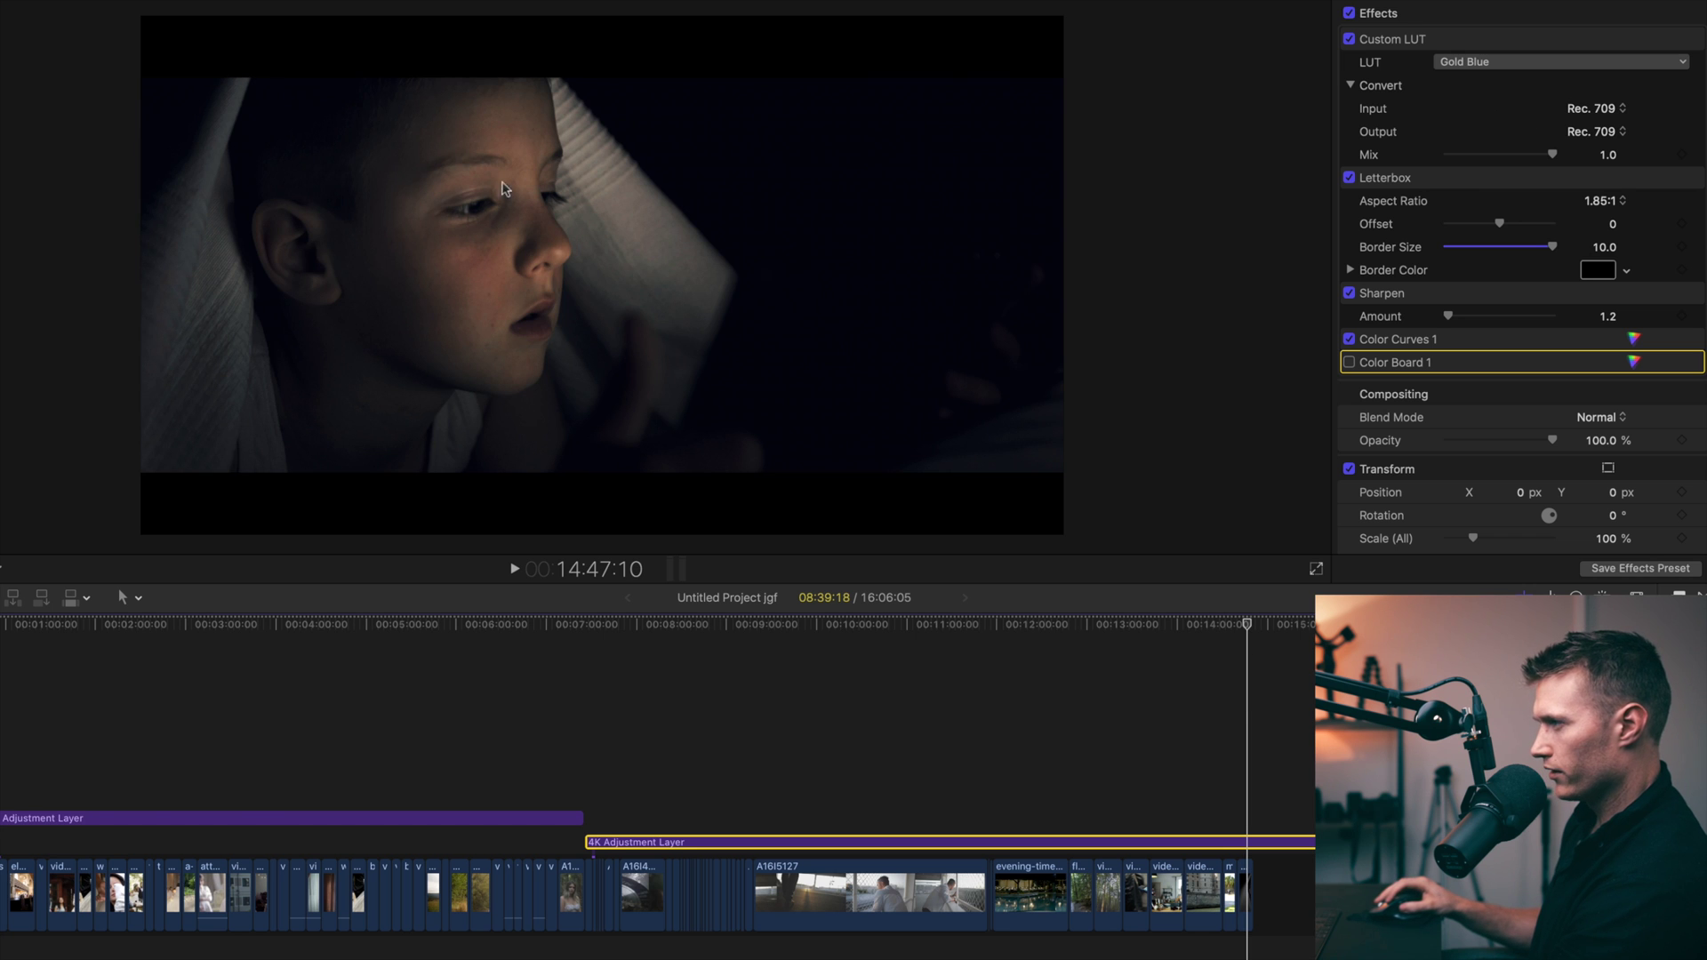
left_click(1349, 40)
left_click(1346, 40)
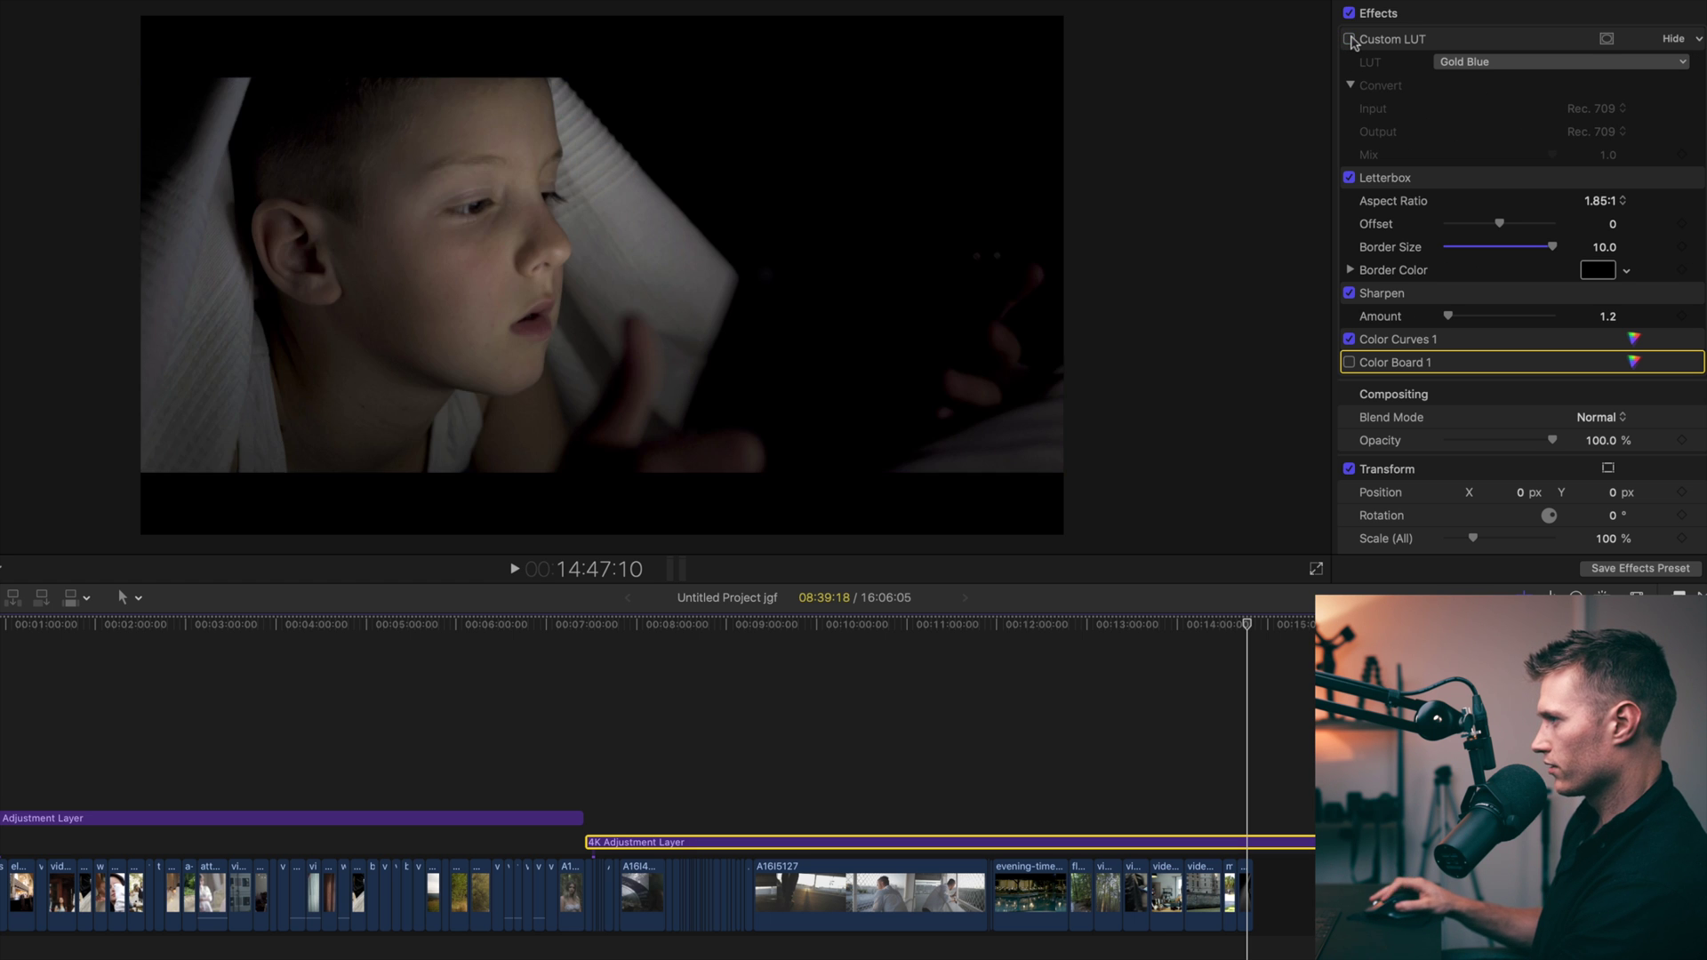
left_click(234, 624)
left_click_drag(220, 683, 0, 683)
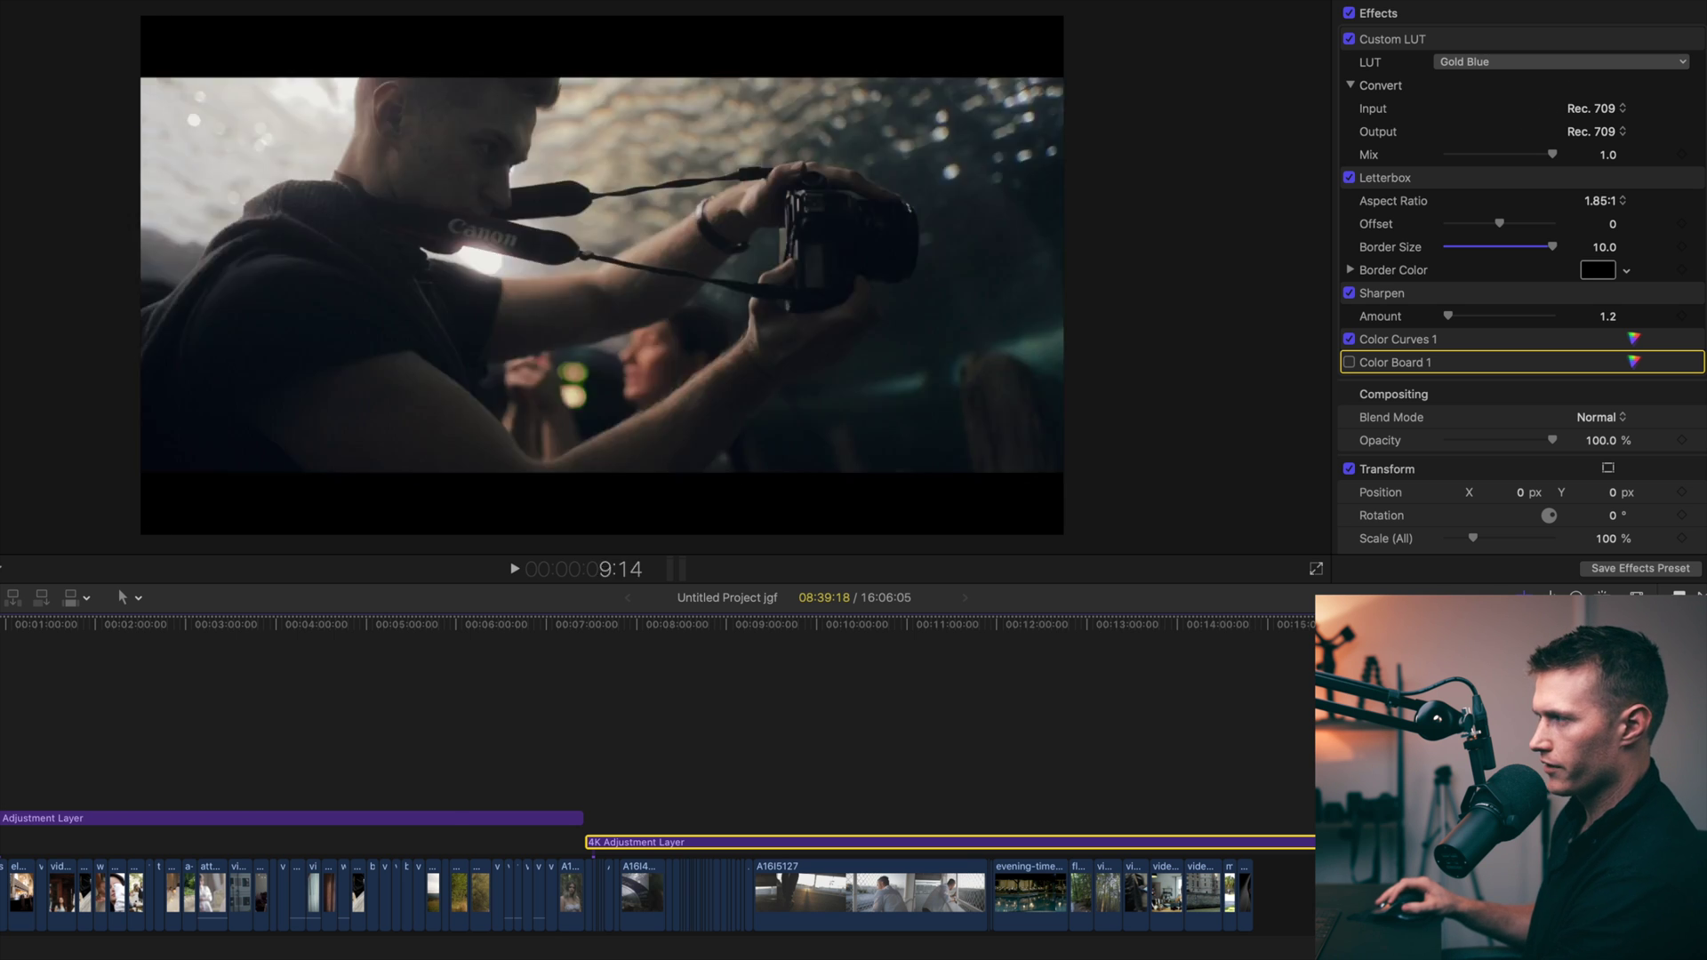